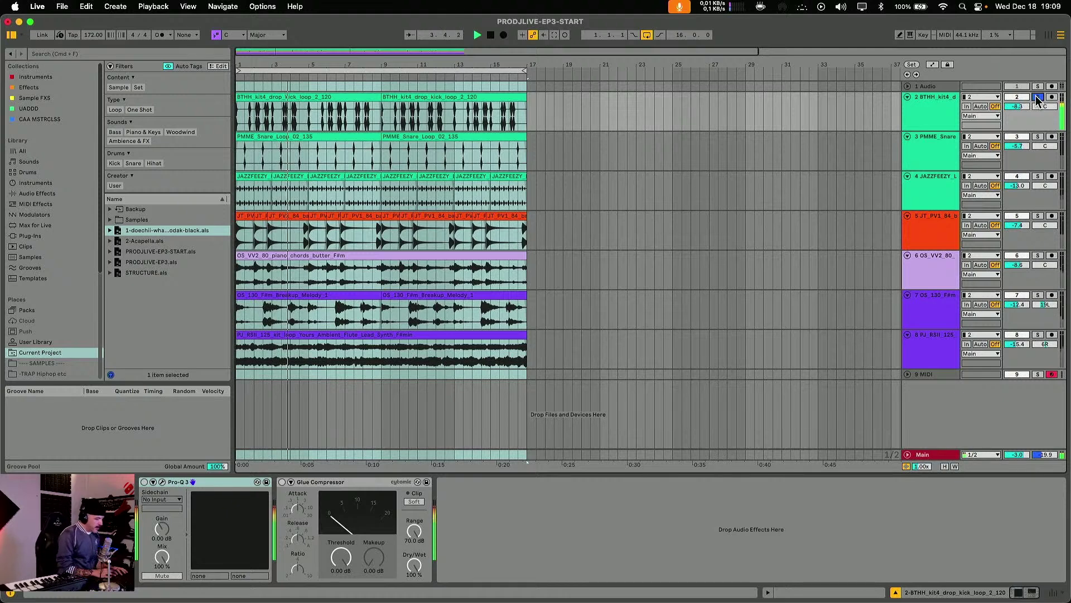
- Group the kick, snare and hi-hat loop tracks and name the group DRUMS
left_click(937, 114)
left_click(936, 194, "shift")
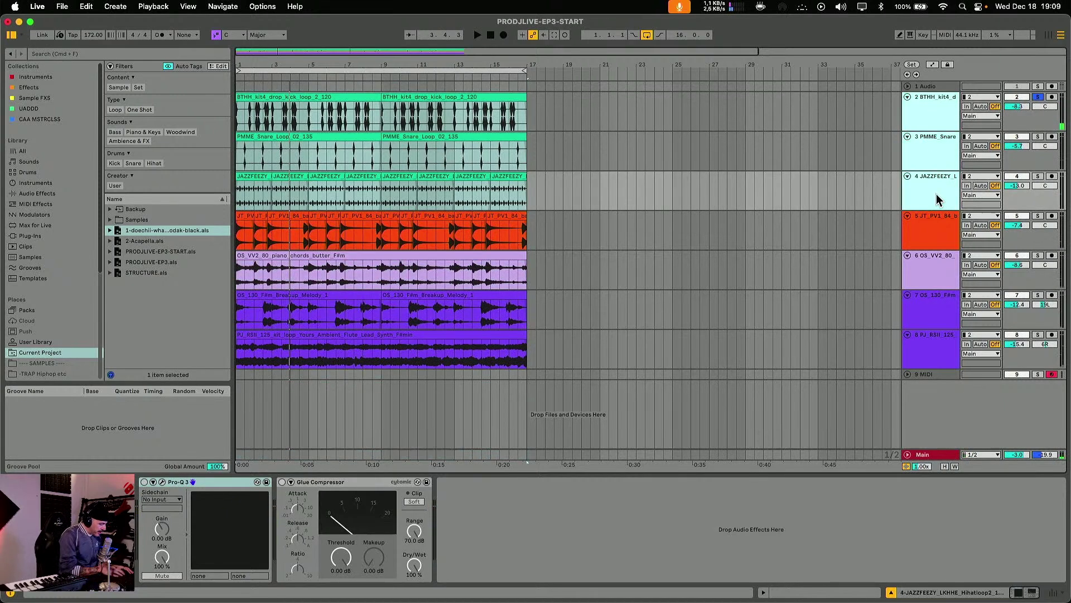
key("super+g")
left_click(928, 119)
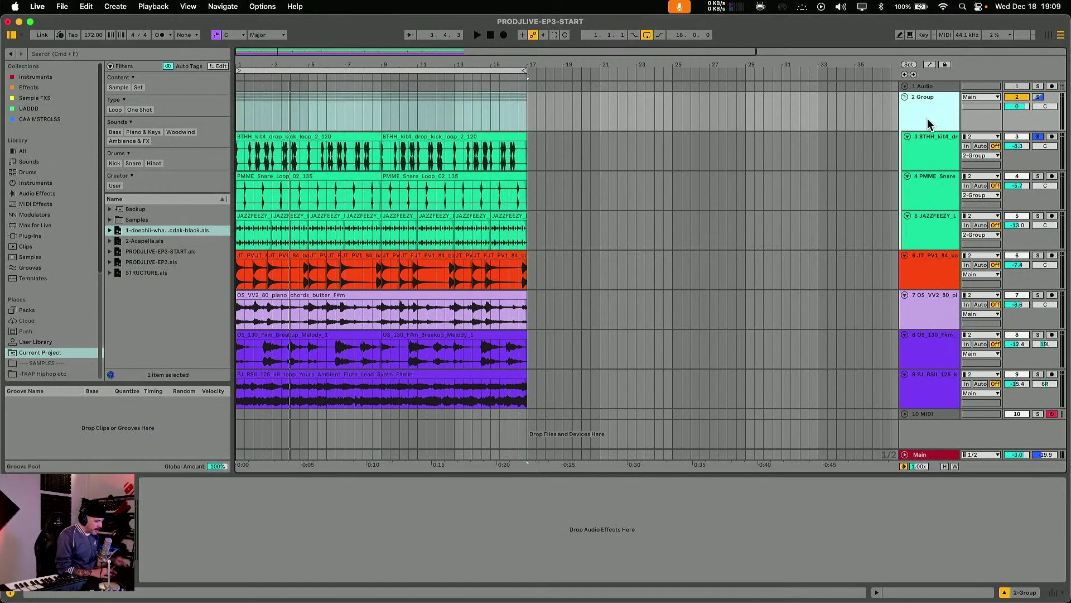
key("super+r")
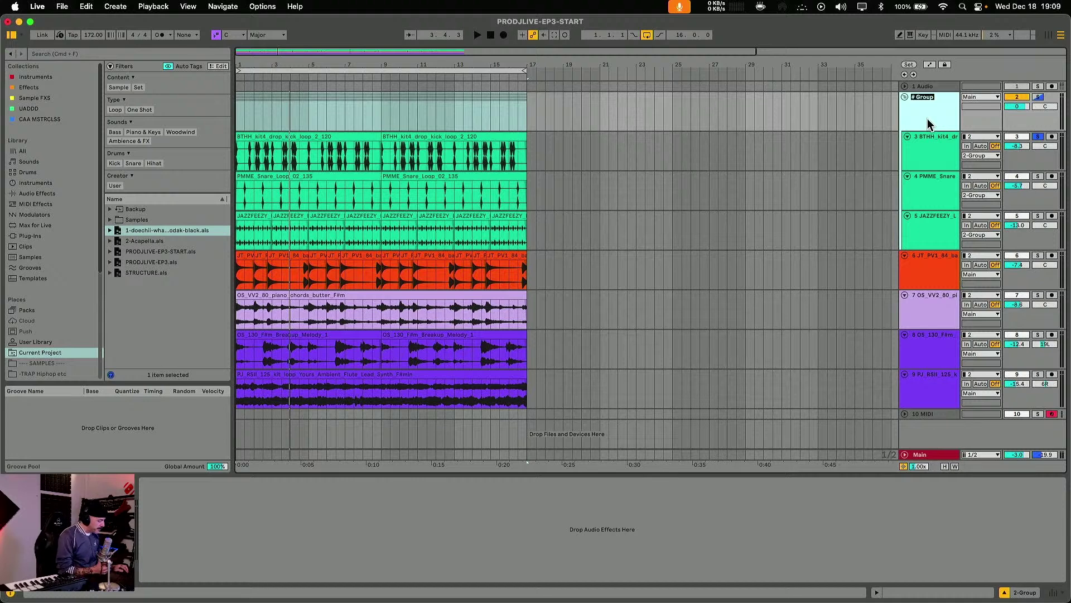
type("DRUMS")
key("Return")
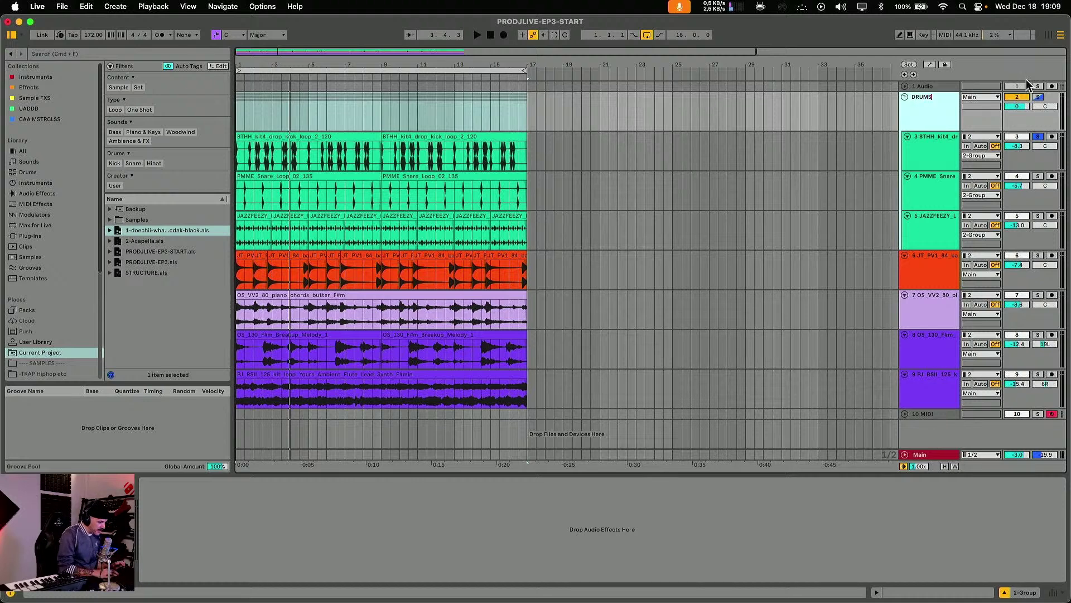
- Solo the DRUMS group and play the arrangement to hear the drums alone
left_click(1032, 88)
left_click(1036, 98)
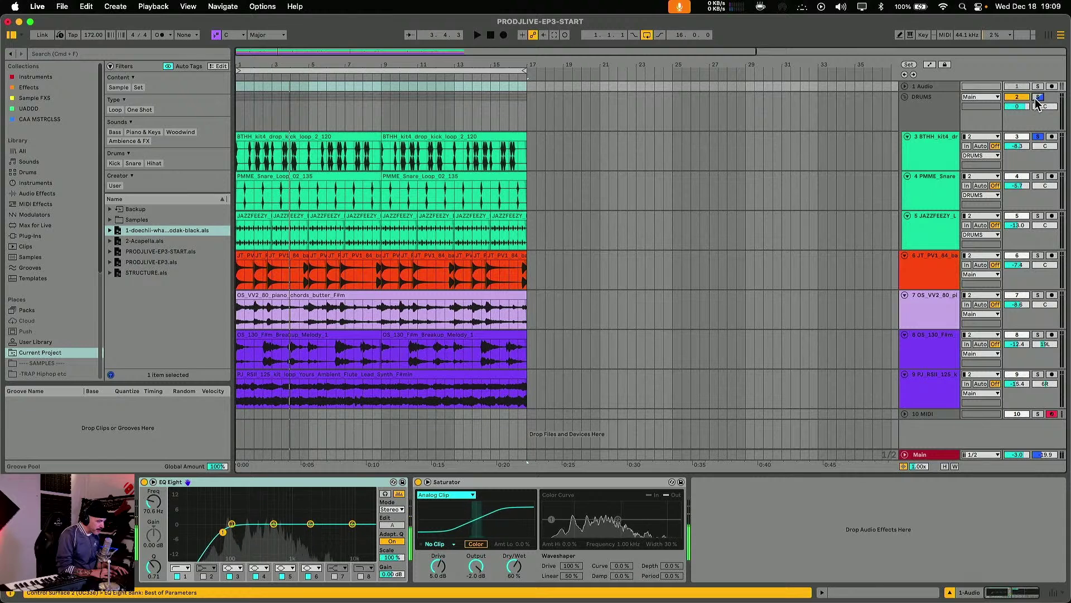
key("space")
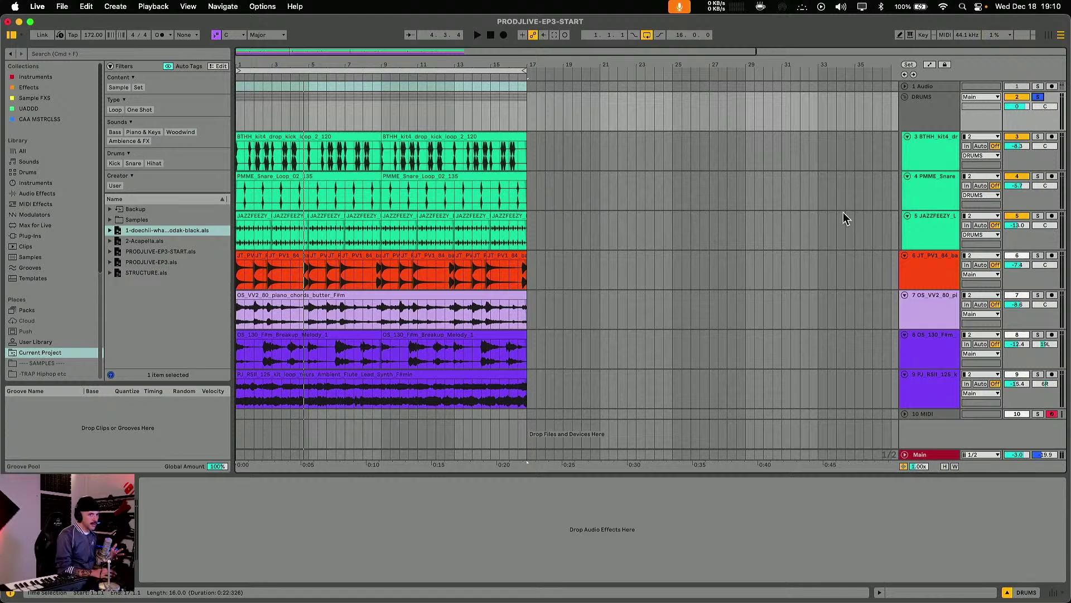
- Split the kick loop clip at 1.2 so its first kick hit becomes a separate one-beat clip
left_click(928, 160)
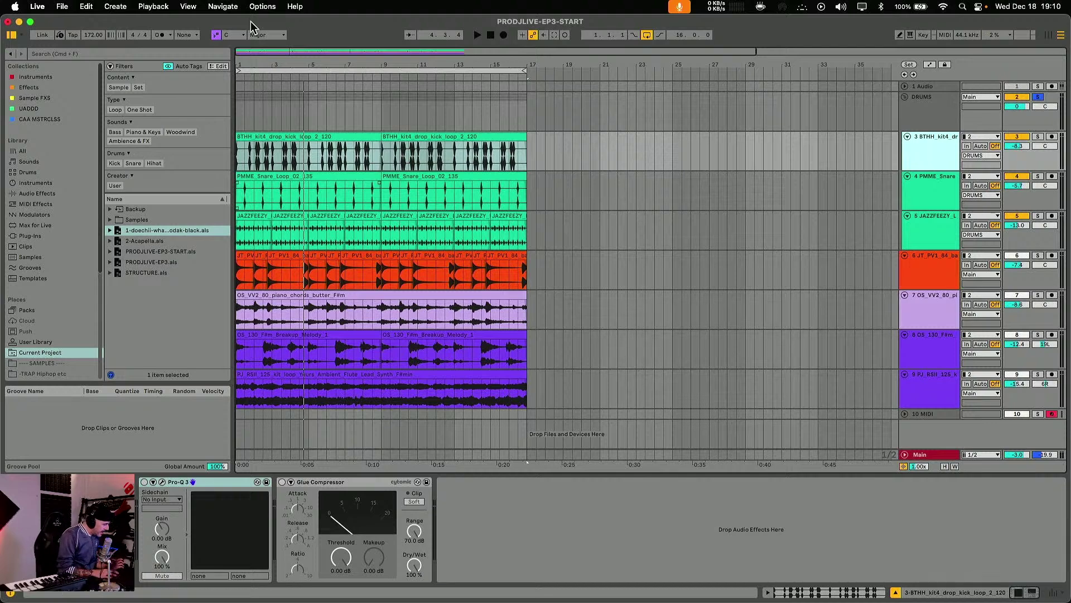
left_click_drag(242, 67, 259, 115)
left_click_drag(283, 163, 237, 159)
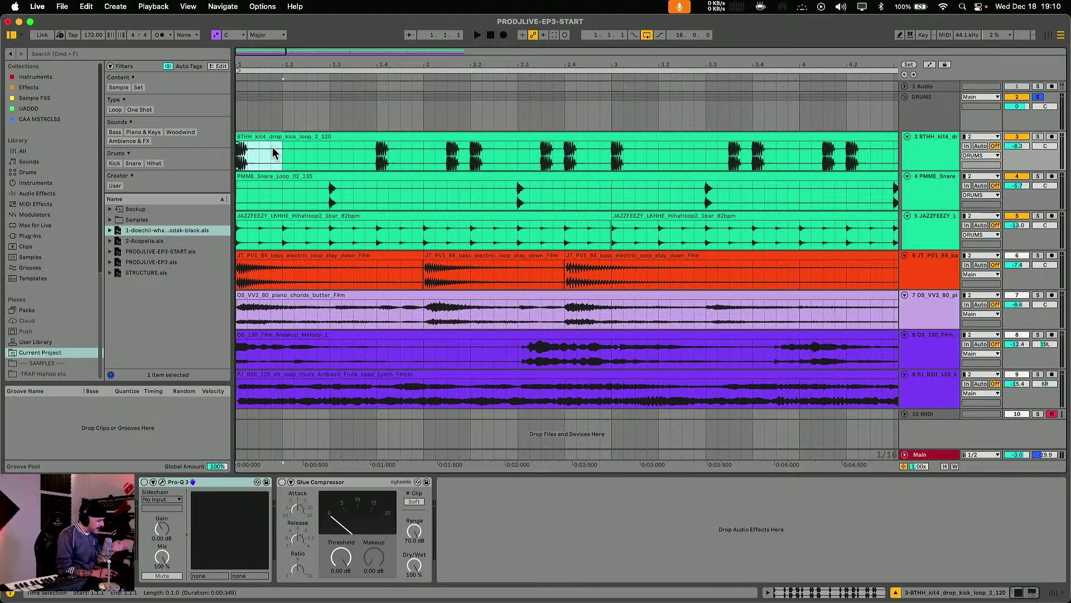
left_click(237, 148, "shift")
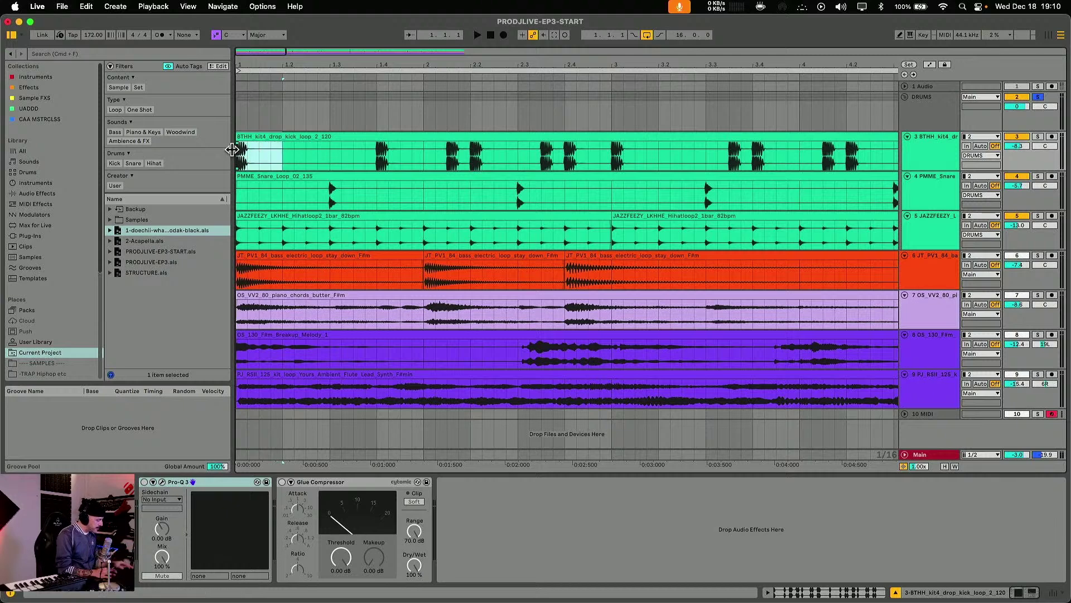
key("super+e")
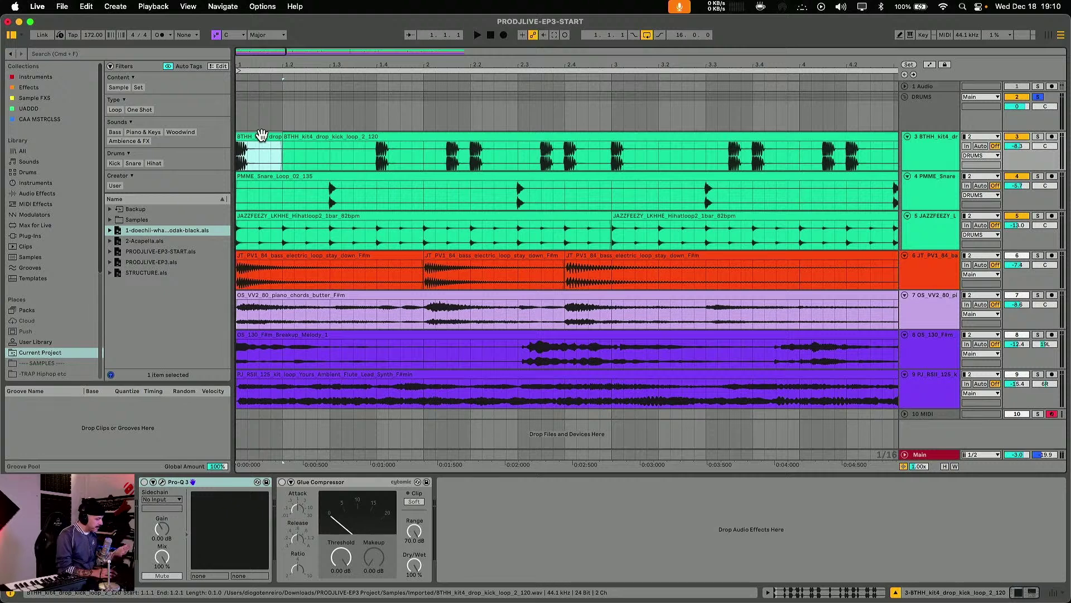
- Add the Drum Sampler instrument on a new MIDI track below the existing tracks
left_click_drag(286, 71, 286, 55)
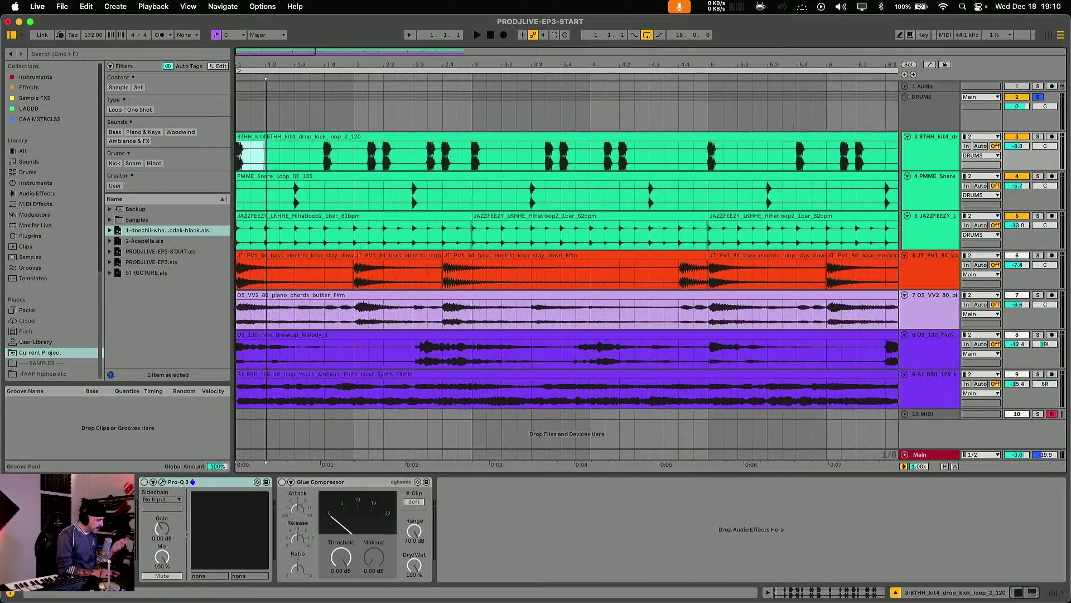
left_click_drag(256, 89, 256, 67)
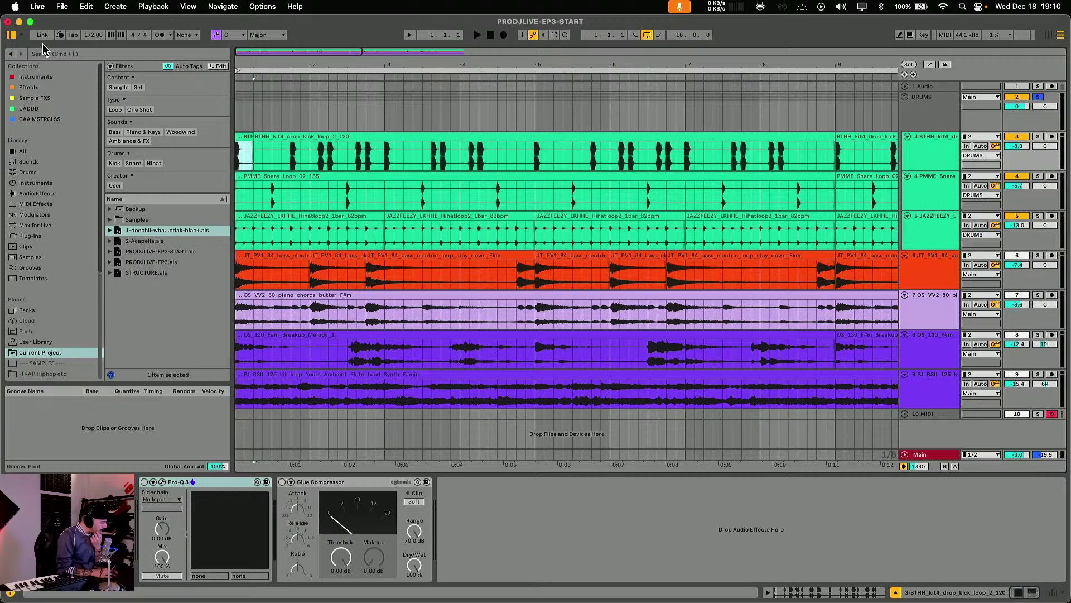
left_click(44, 194)
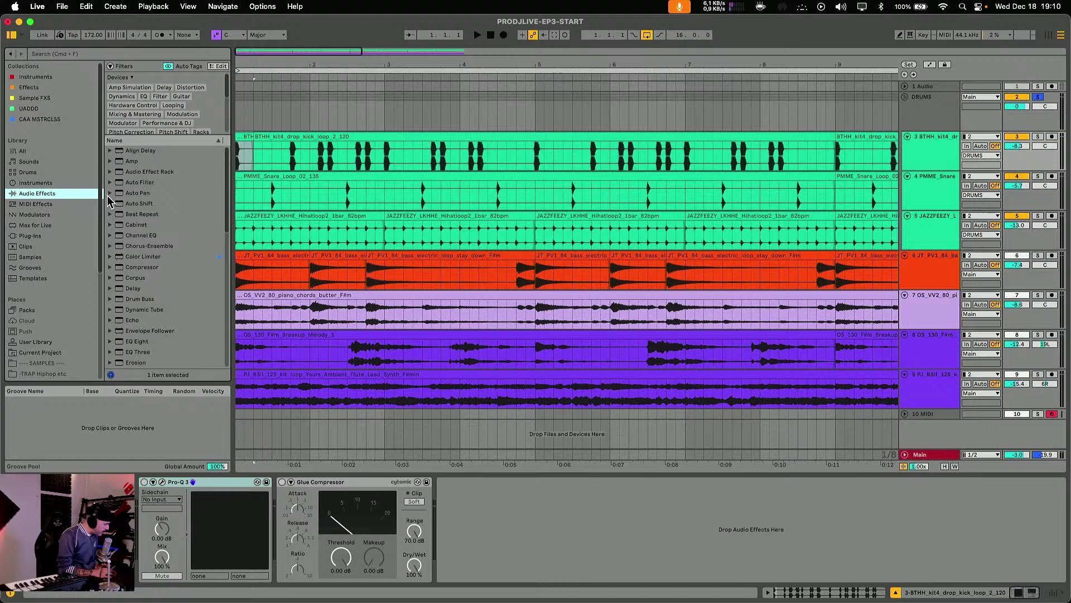
left_click(31, 184)
scroll(144, 232, "down", 1)
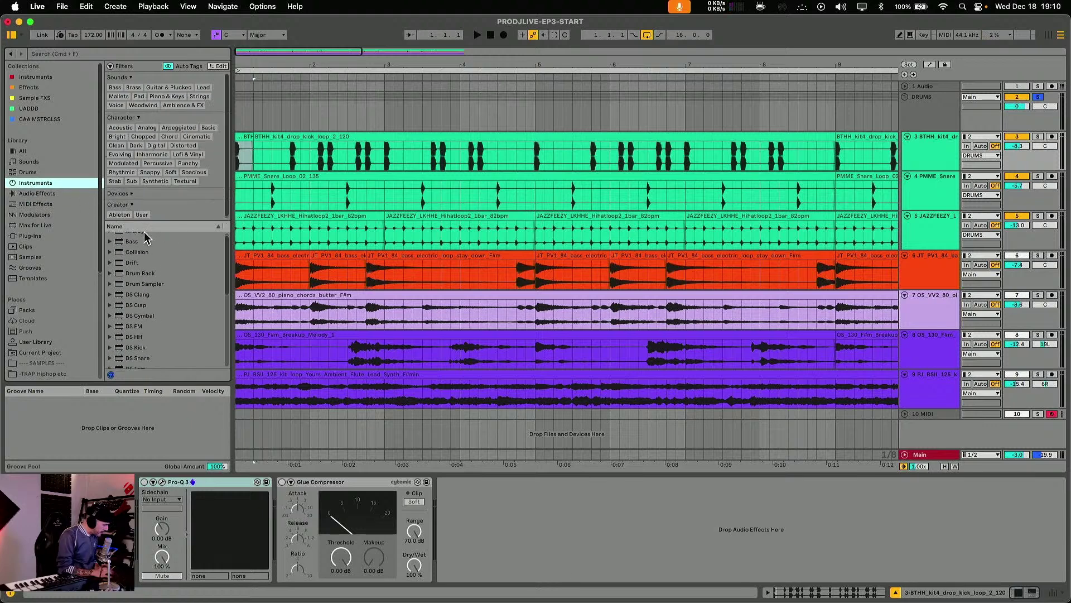
left_click(146, 285)
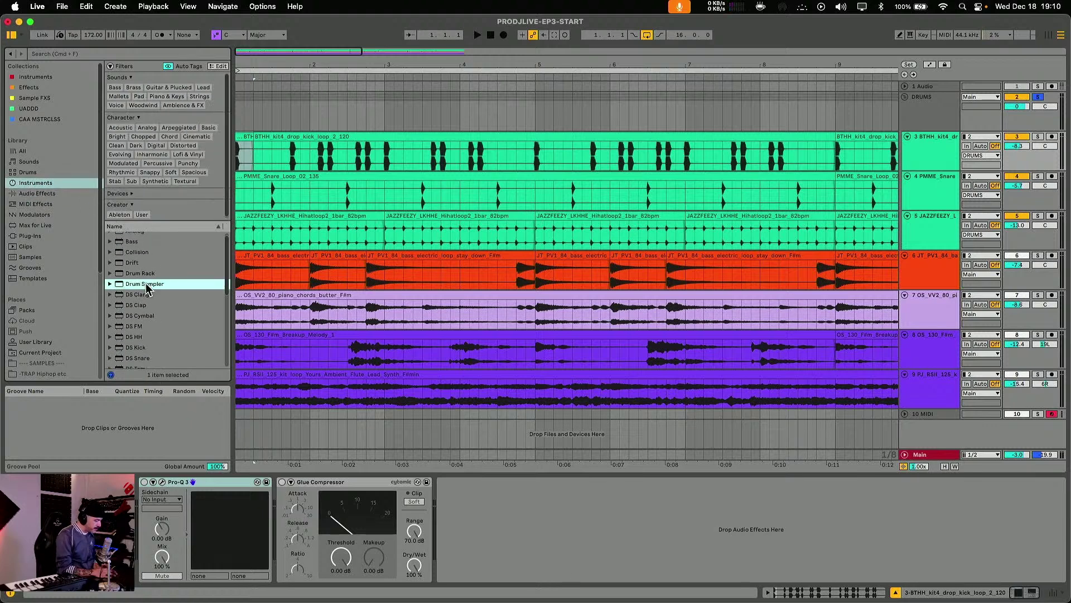
left_click_drag(146, 287, 358, 426)
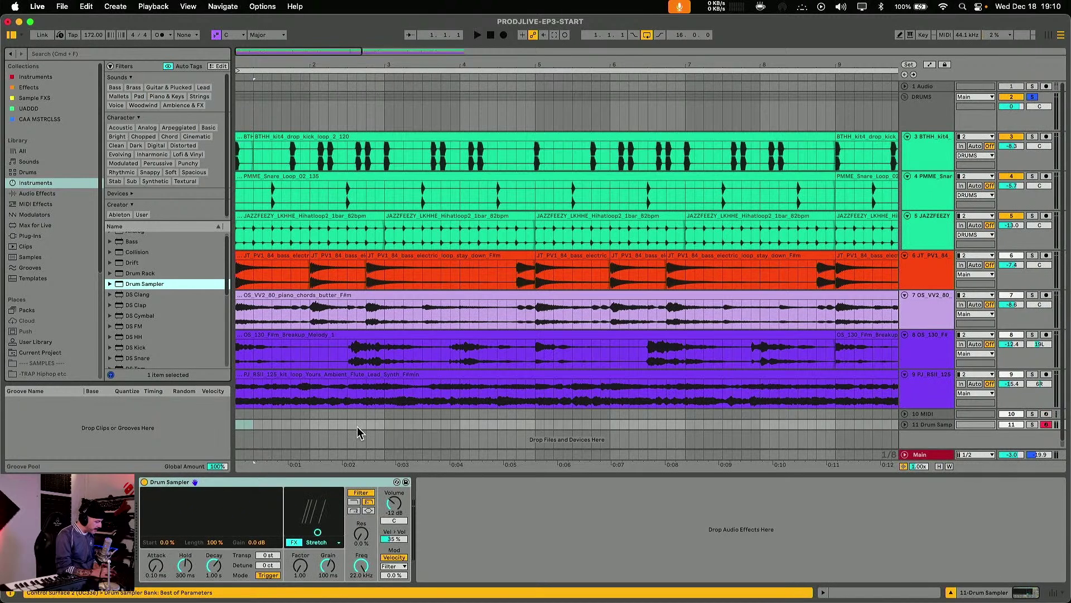
- Load the separated one-beat kick clip into the new track's Drum Sampler
left_click(242, 137)
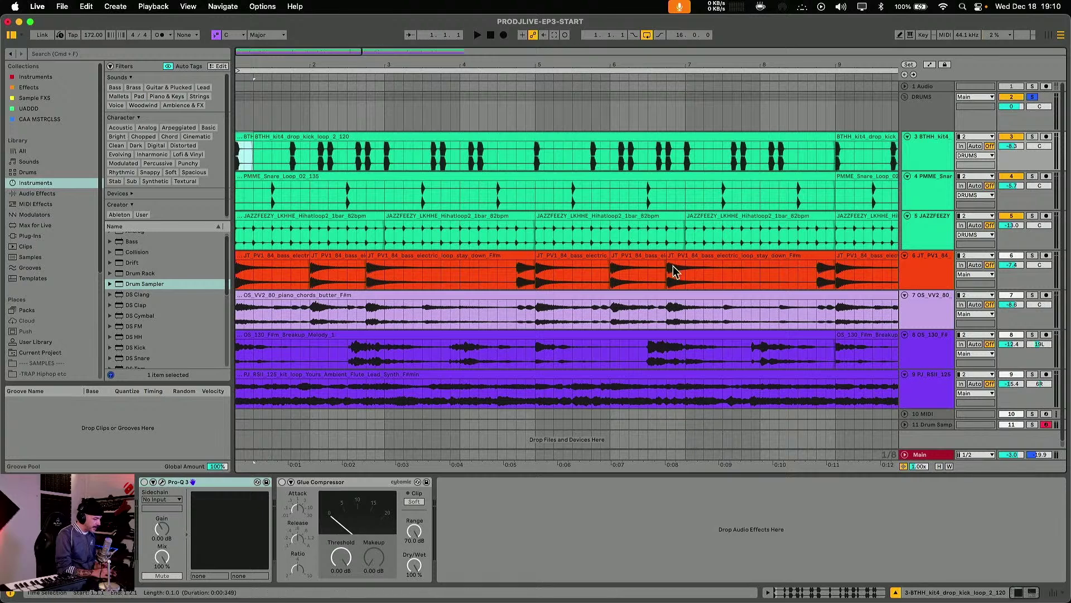
left_click(931, 421)
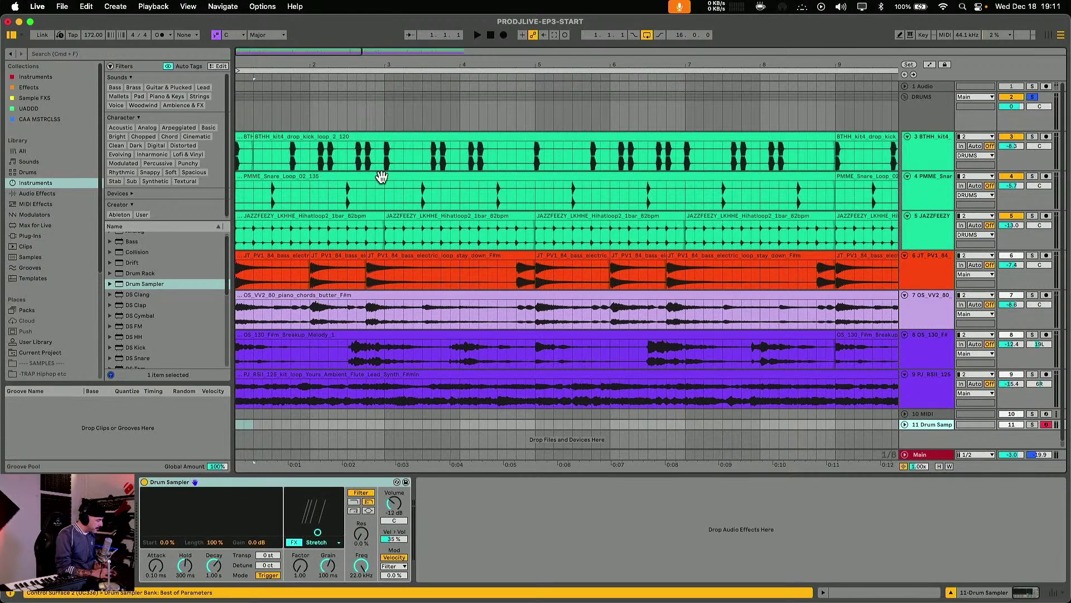
left_click_drag(237, 136, 213, 509)
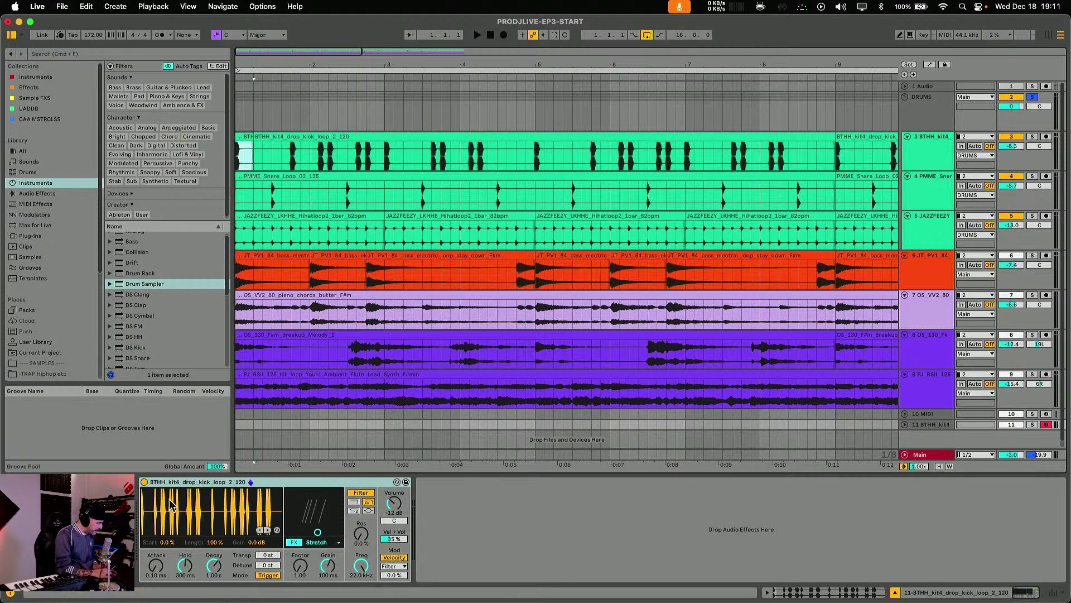
left_click(304, 442)
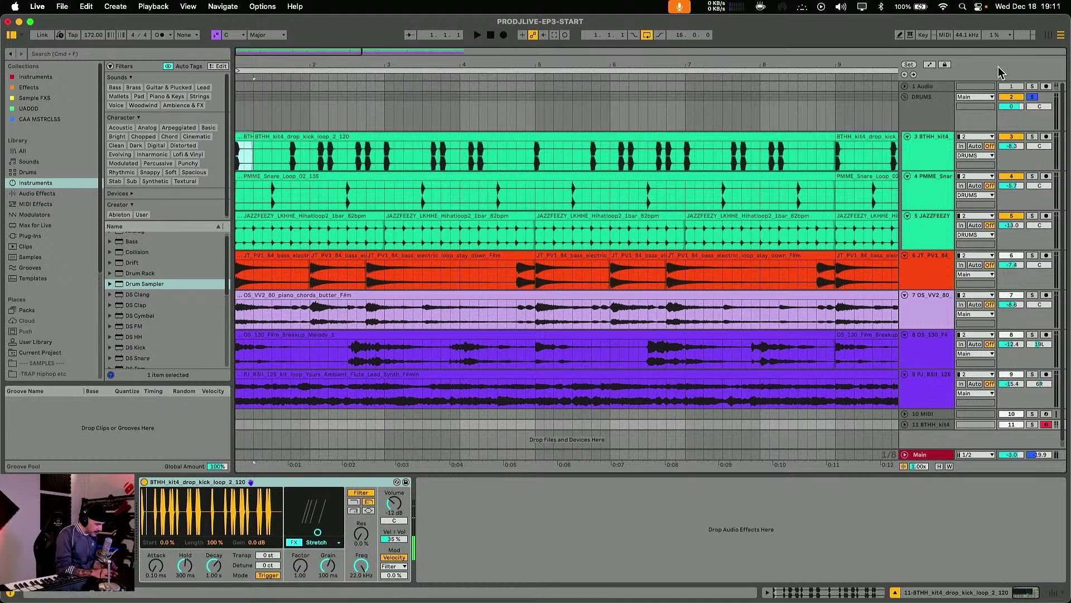
- Turn off the DRUMS solo and move the unfolded kick sampler track into the DRUMS group above the kick loop track
left_click(1033, 97)
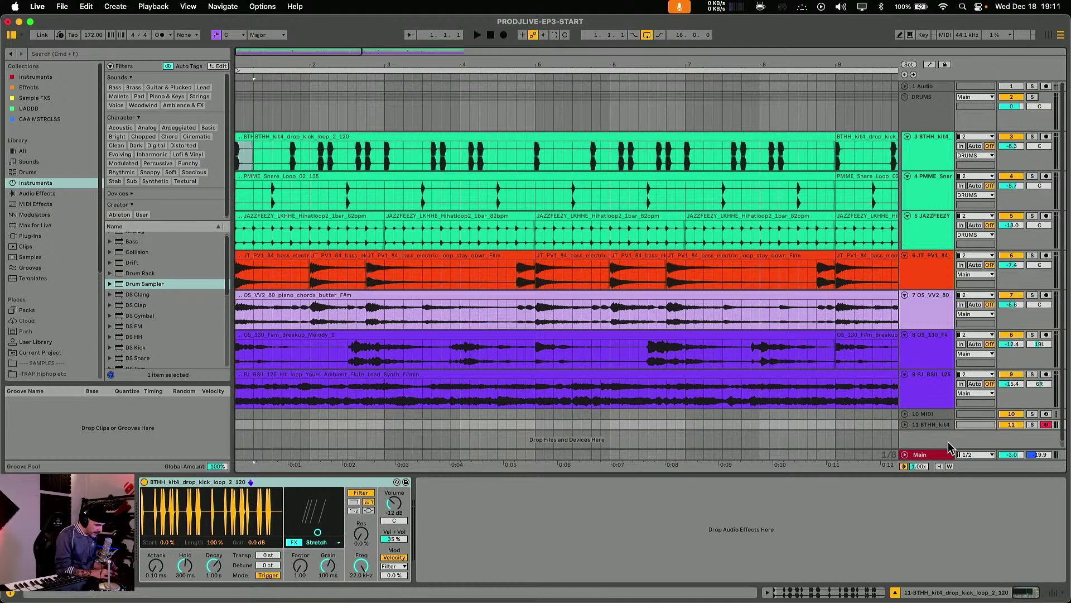
left_click(905, 425)
left_click(915, 428)
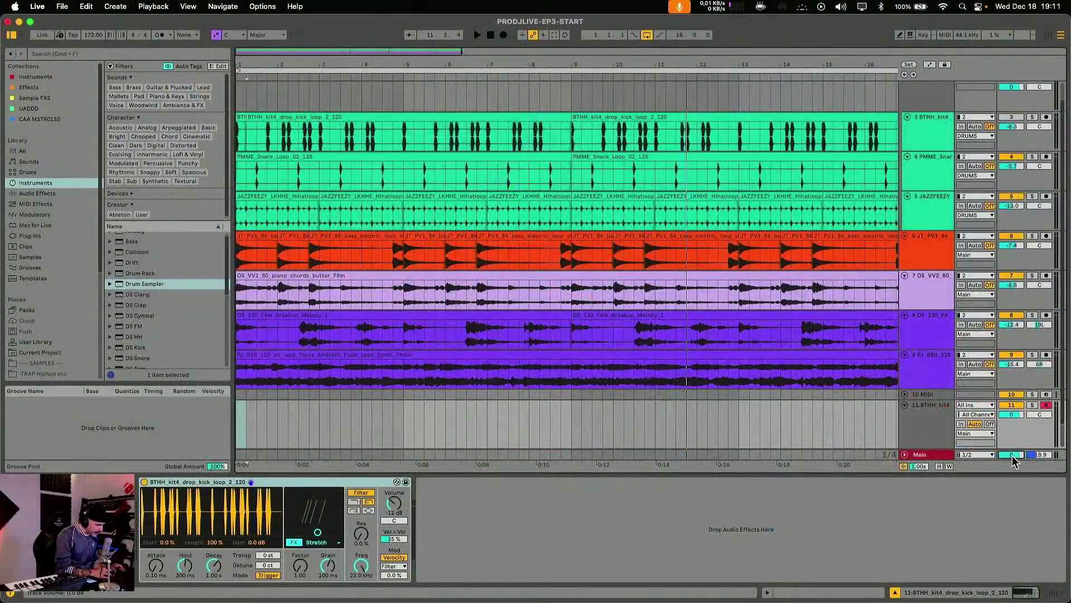
left_click(239, 427)
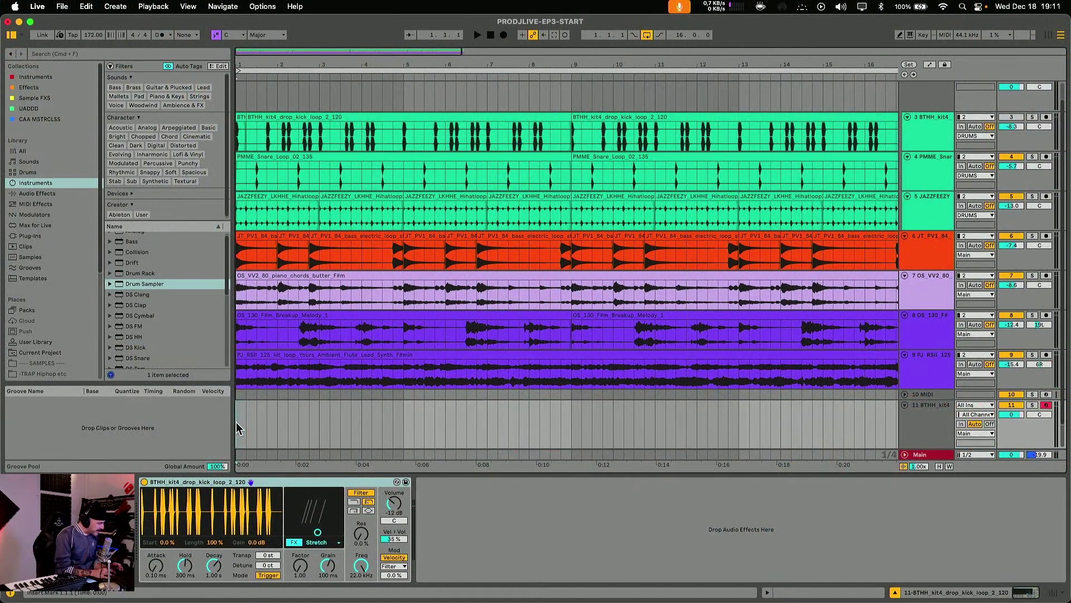
left_click_drag(940, 418, 936, 121)
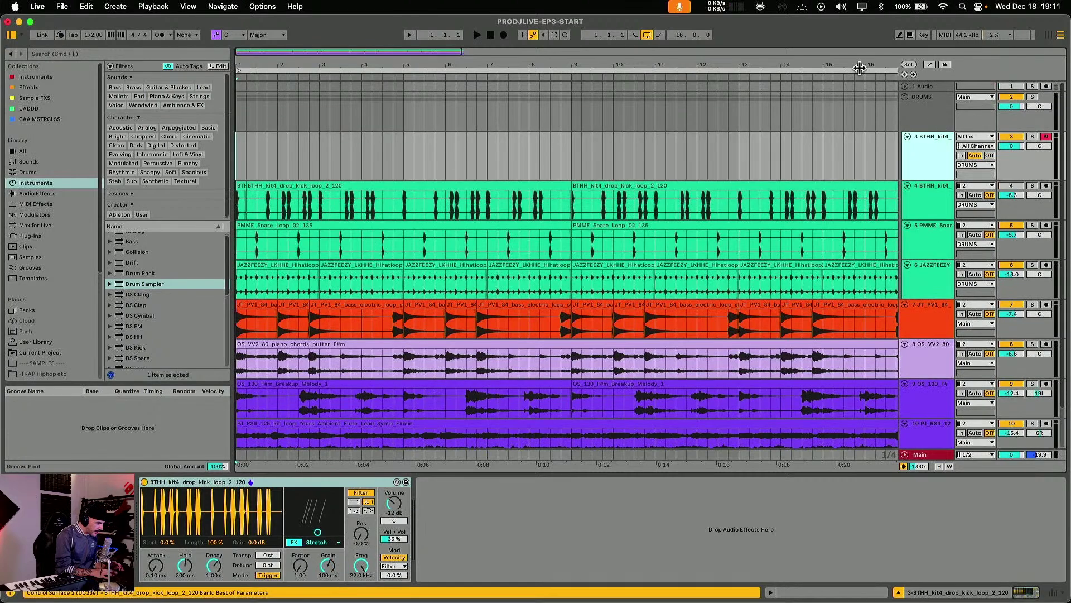
- Deactivate all the clips on the original kick loop track and select that track's Glue Compressor
key("minus")
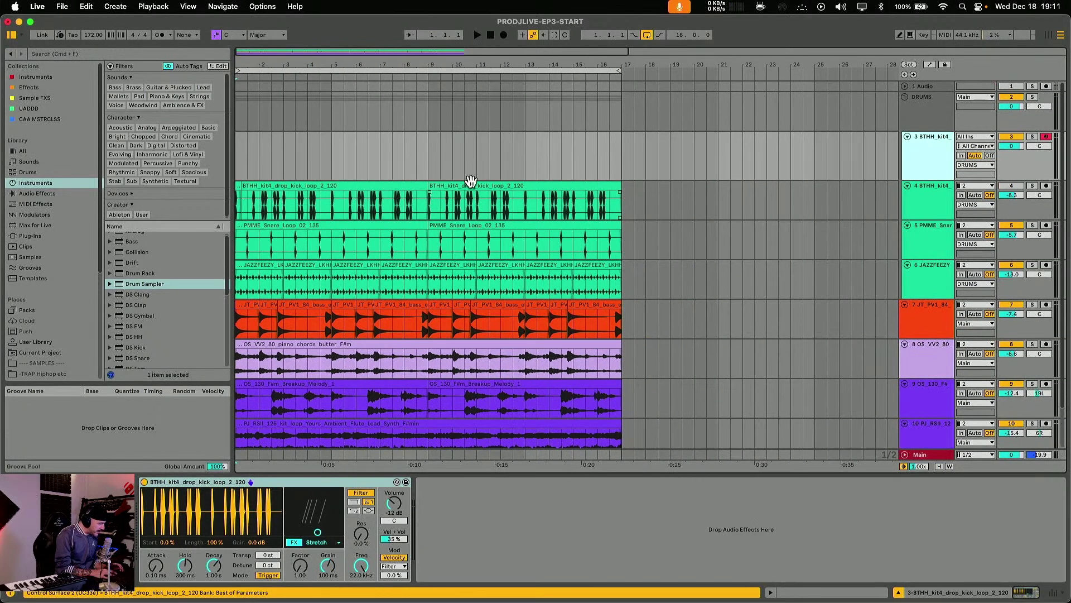
left_click(471, 184)
left_click(408, 185)
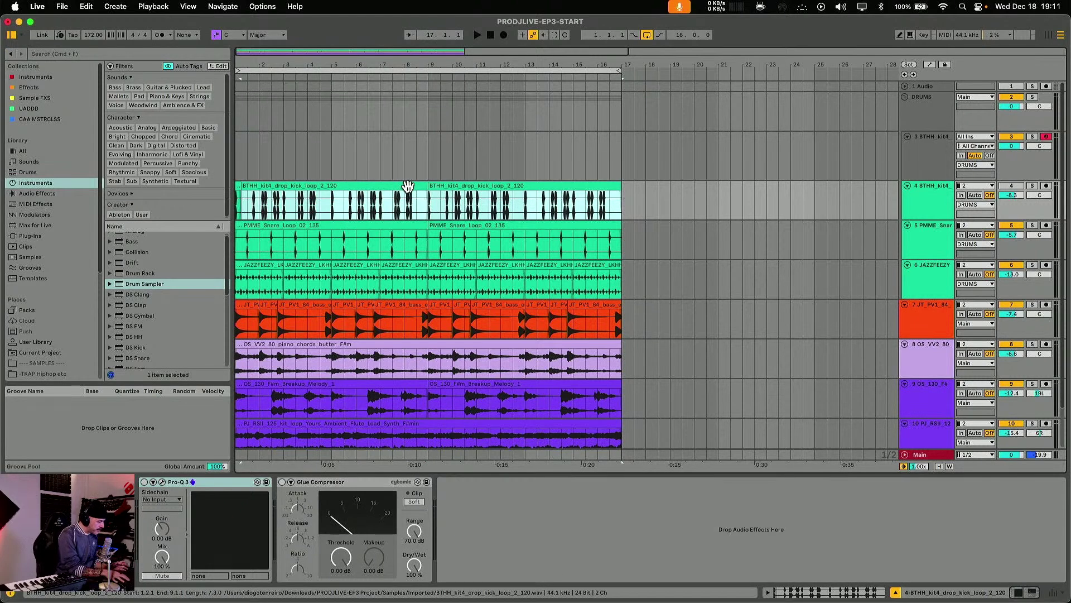
left_click_drag(645, 196, 236, 201)
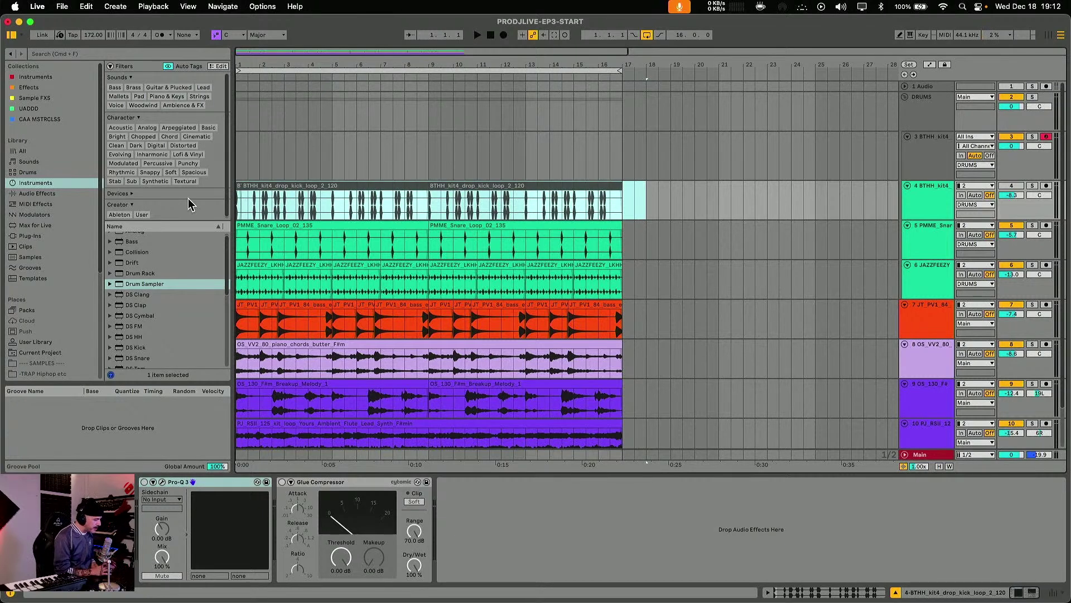
left_click(937, 207)
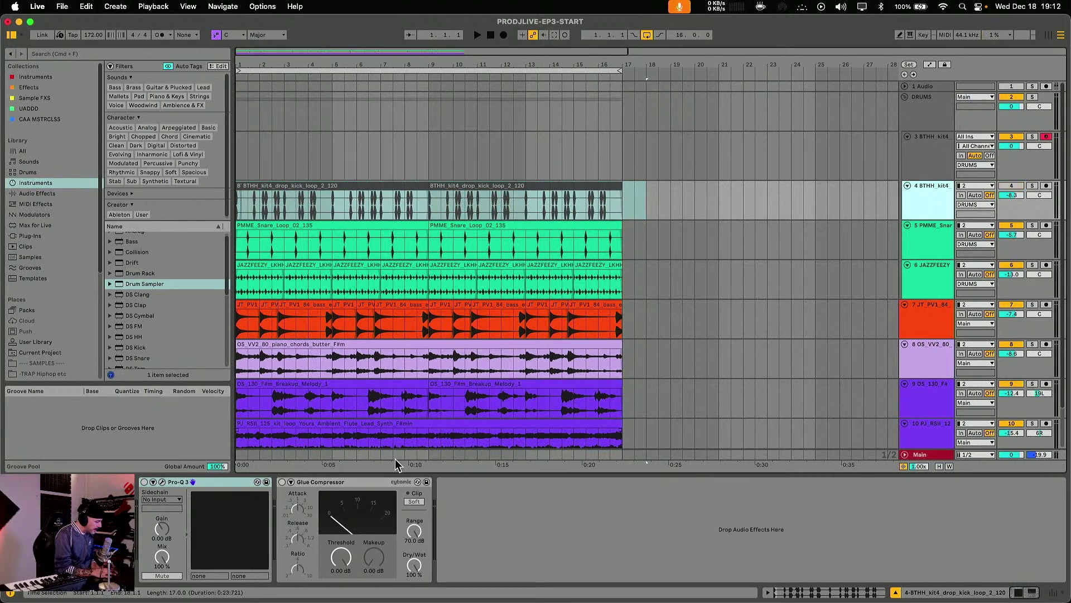
left_click(336, 485)
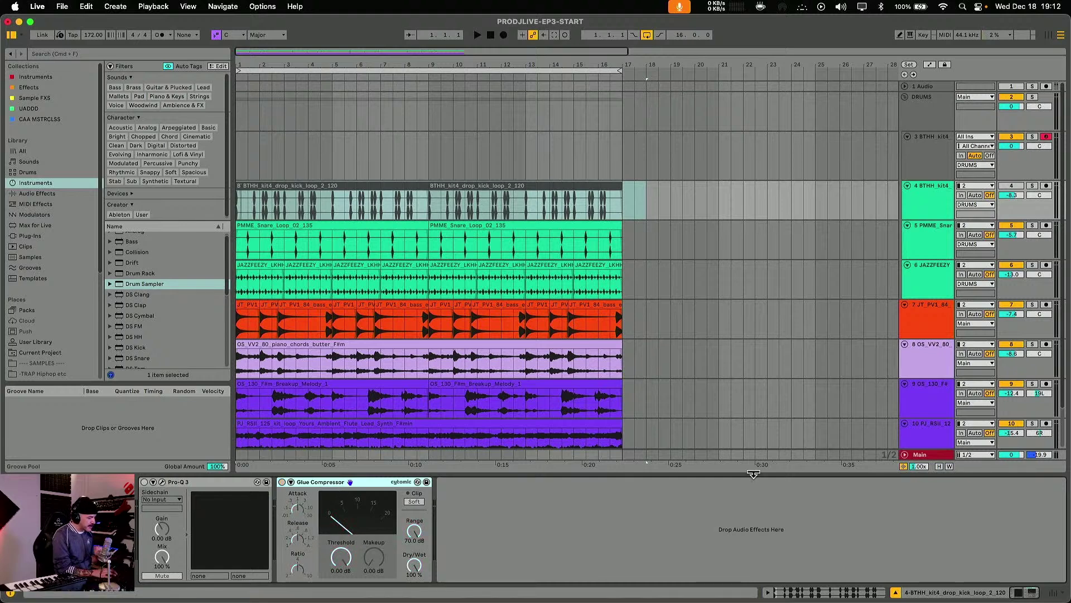
- Record a kick pattern of about eight and a half bars on the kick sampler track from bar 1
left_click(913, 166)
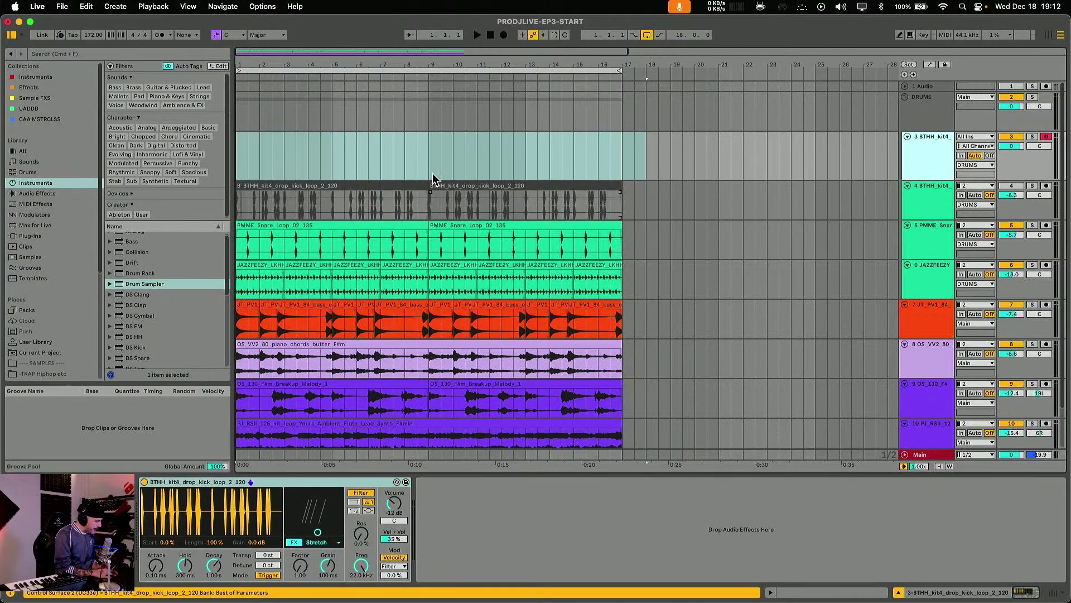
left_click(428, 71)
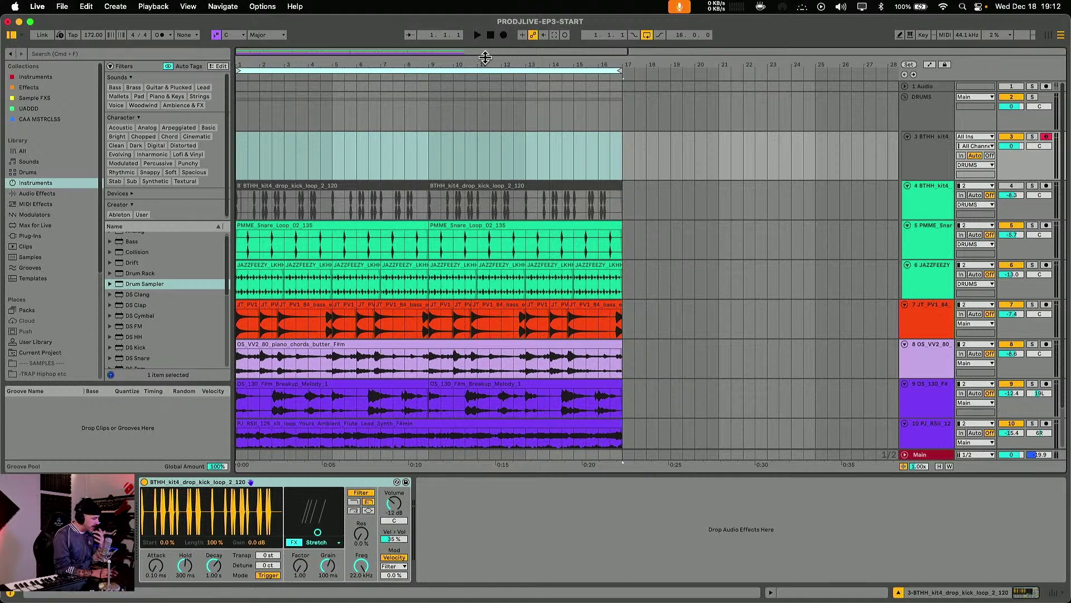
left_click(504, 35)
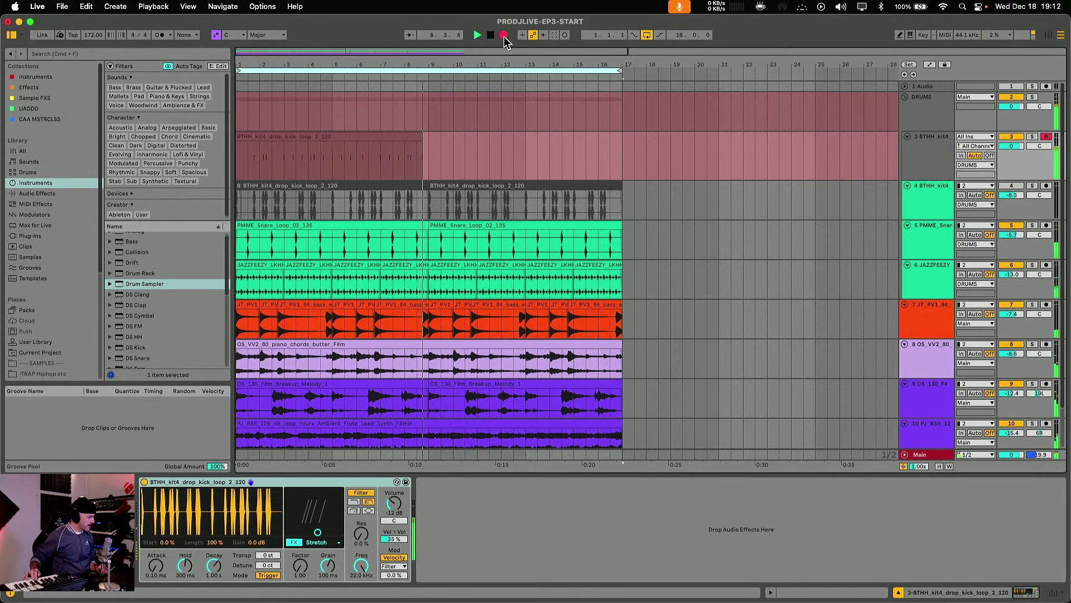
key("space")
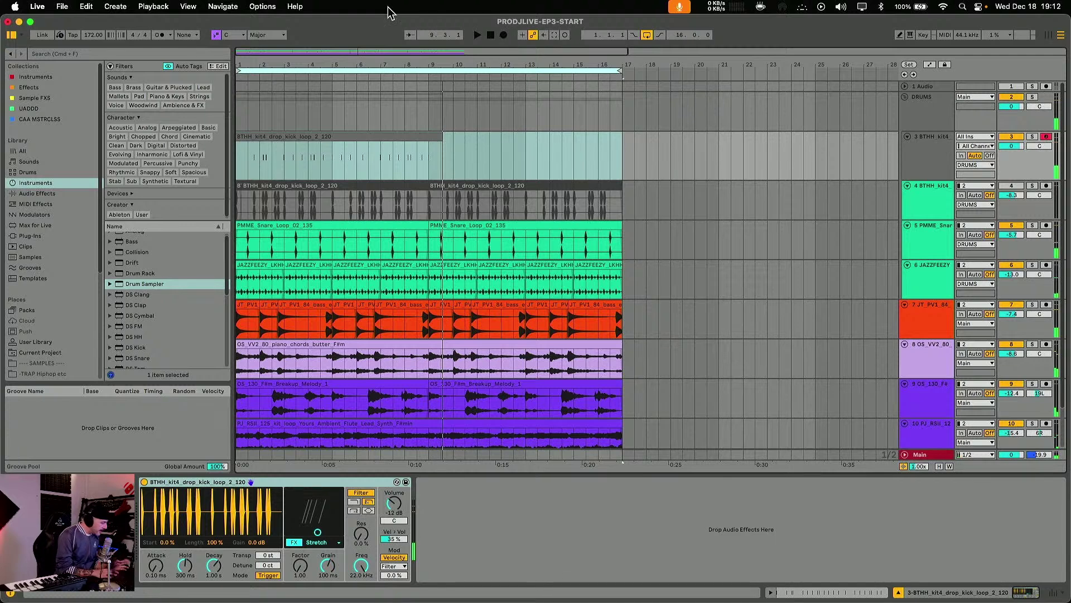
- Quantize all the notes in the recorded kick clip to the grid and play the pattern back
double_click(361, 136)
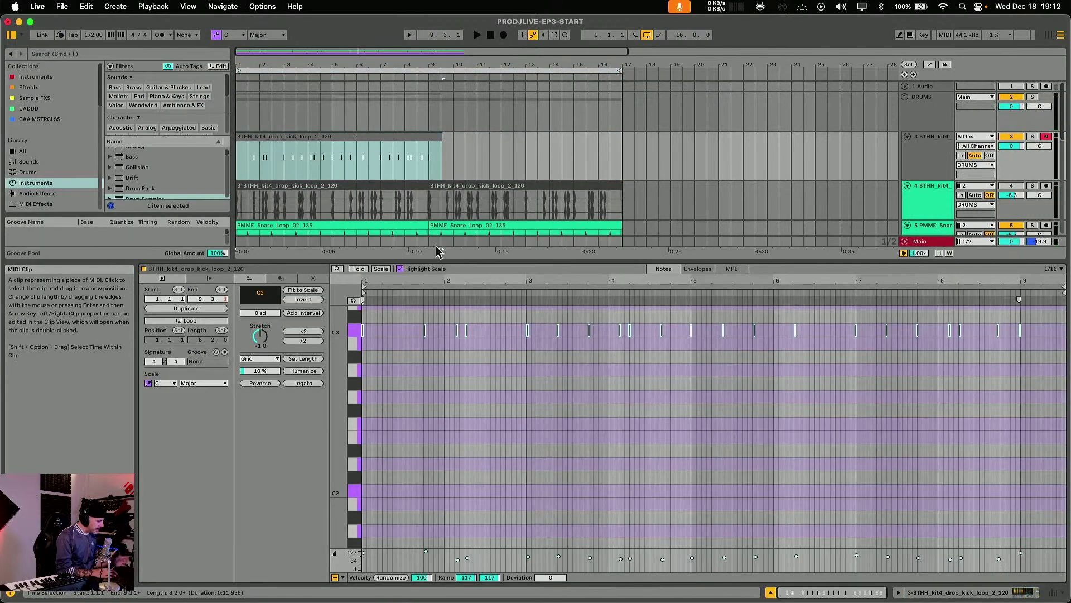
left_click(456, 370)
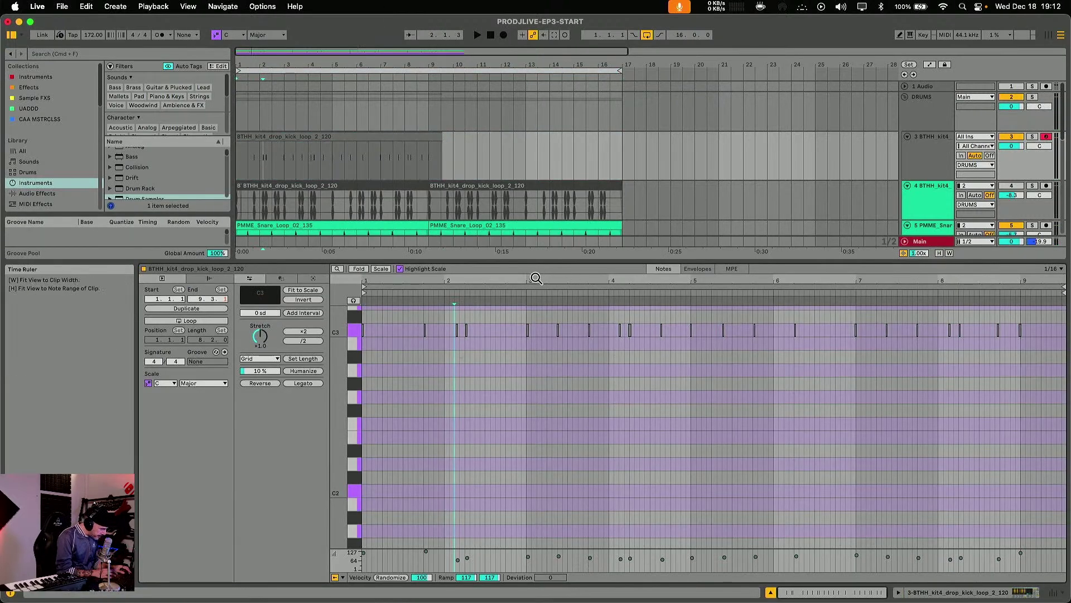
left_click_drag(545, 301, 540, 334)
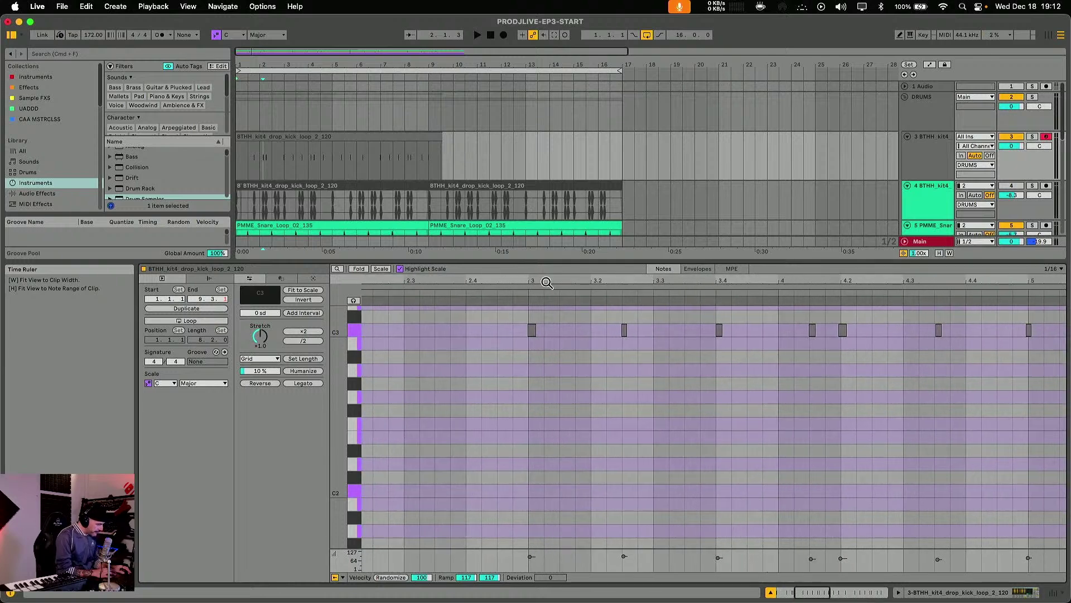
scroll(540, 337, "left", 5)
scroll(541, 333, "up", 2)
scroll(541, 332, "left", 2)
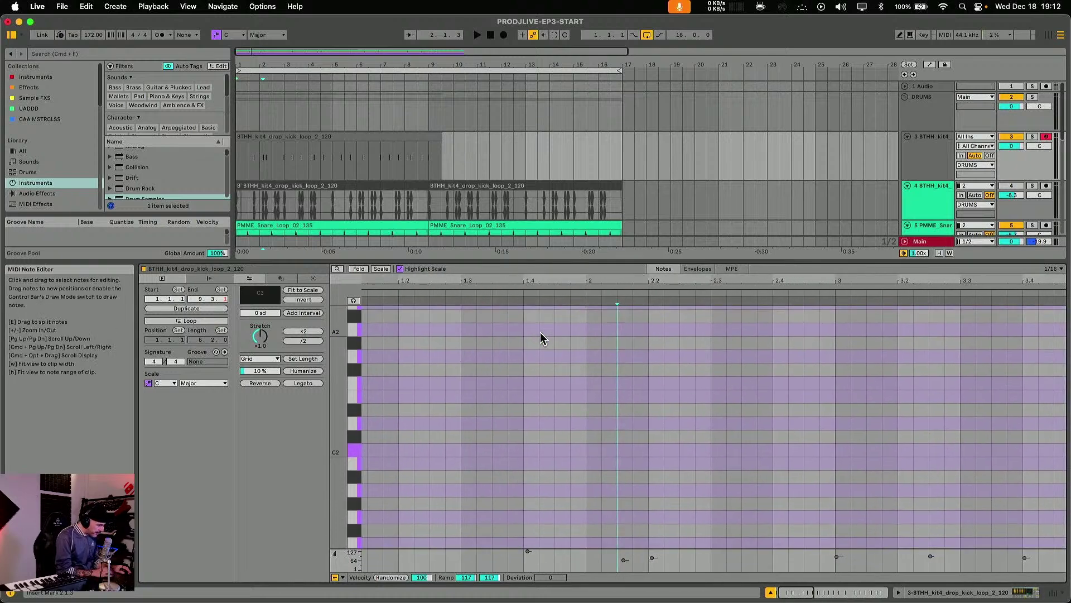
left_click(571, 362)
key("super+a")
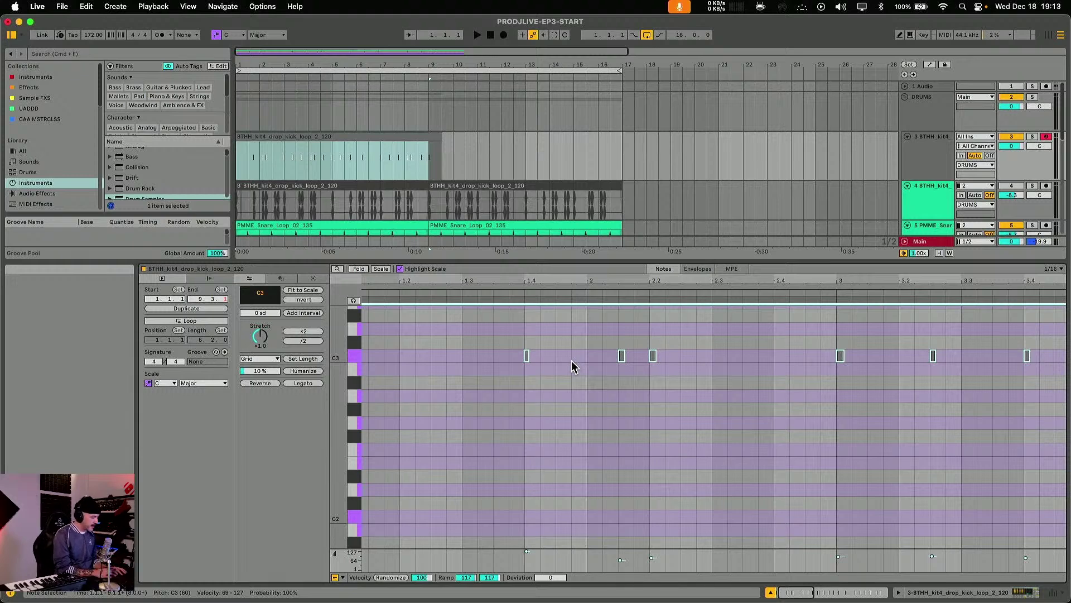
key("space")
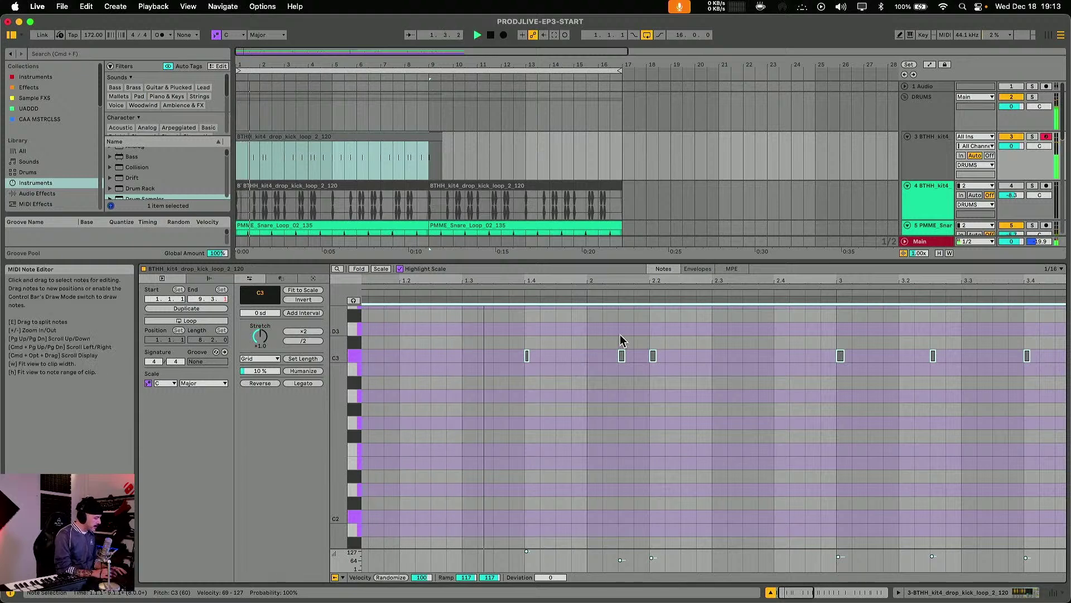
key("space")
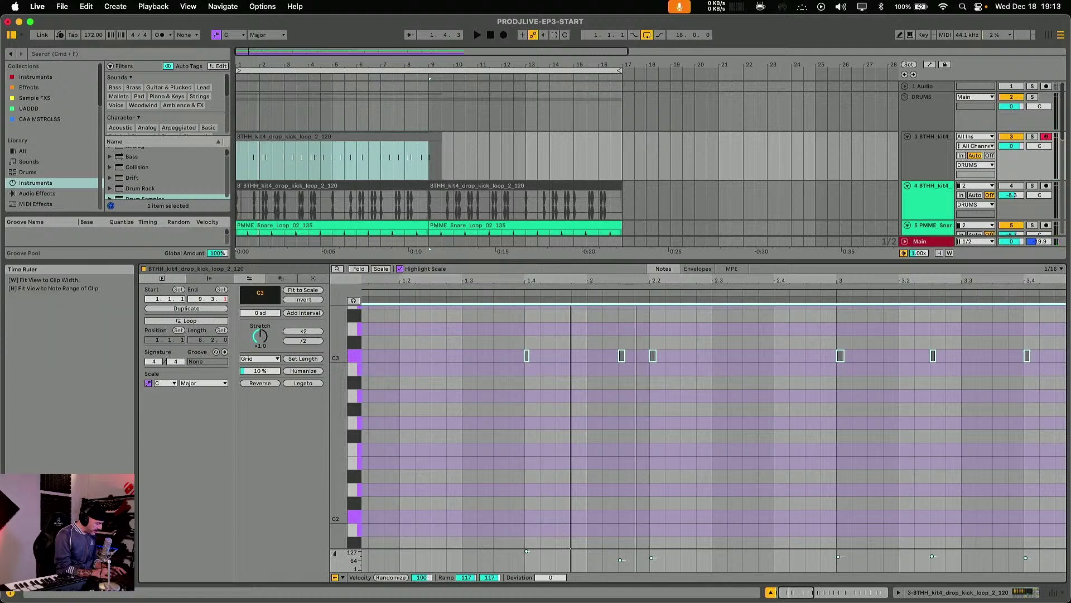
- Set the velocity of the kick note on beat 1.4 to 92 and play the pattern
left_click_drag(631, 282, 619, 258)
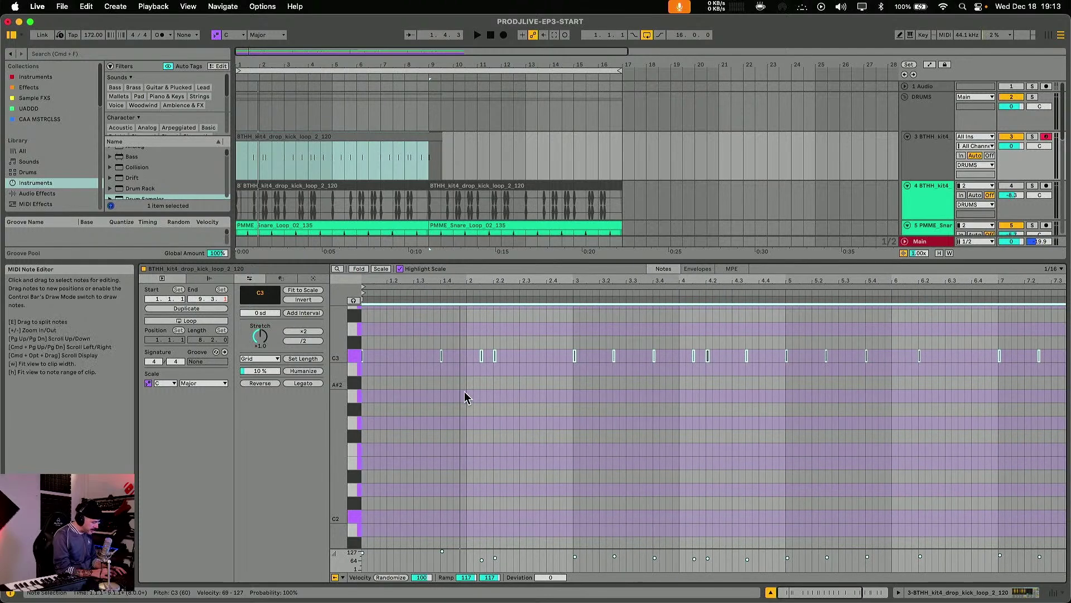
left_click(447, 561)
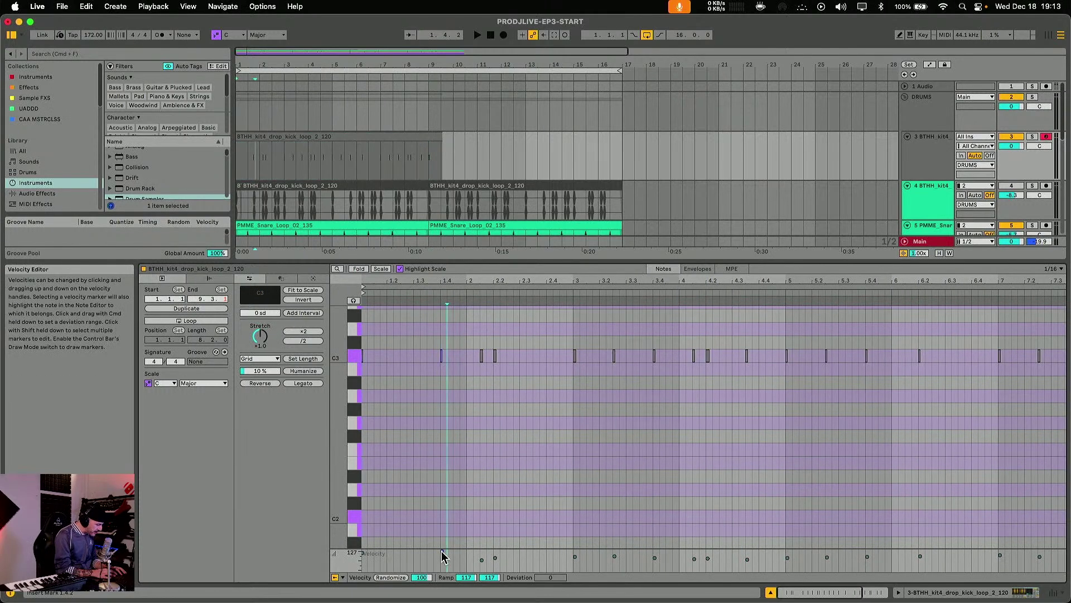
left_click(442, 553)
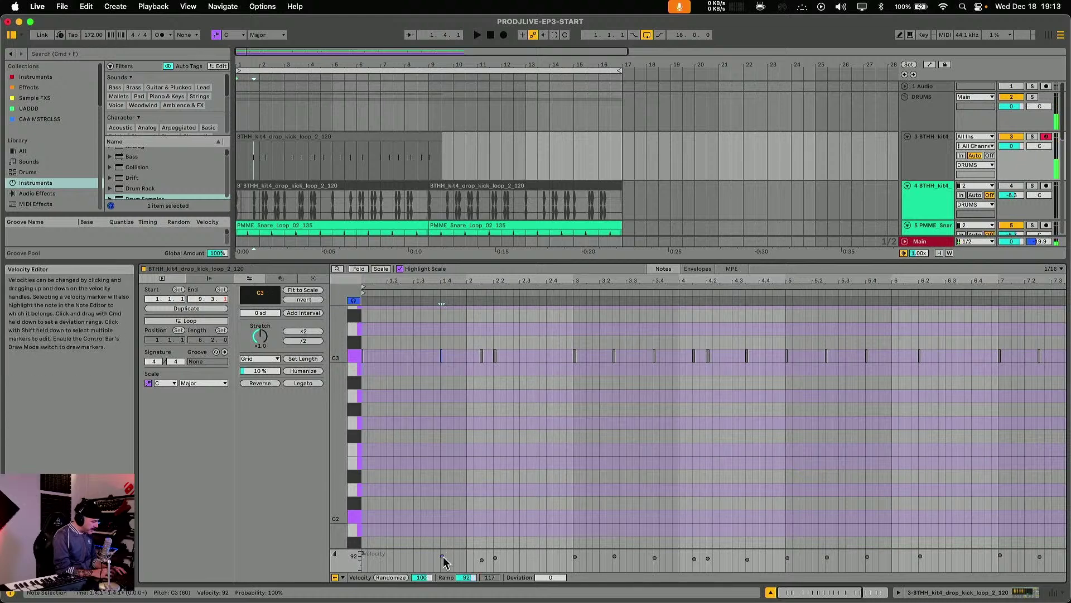
key("space")
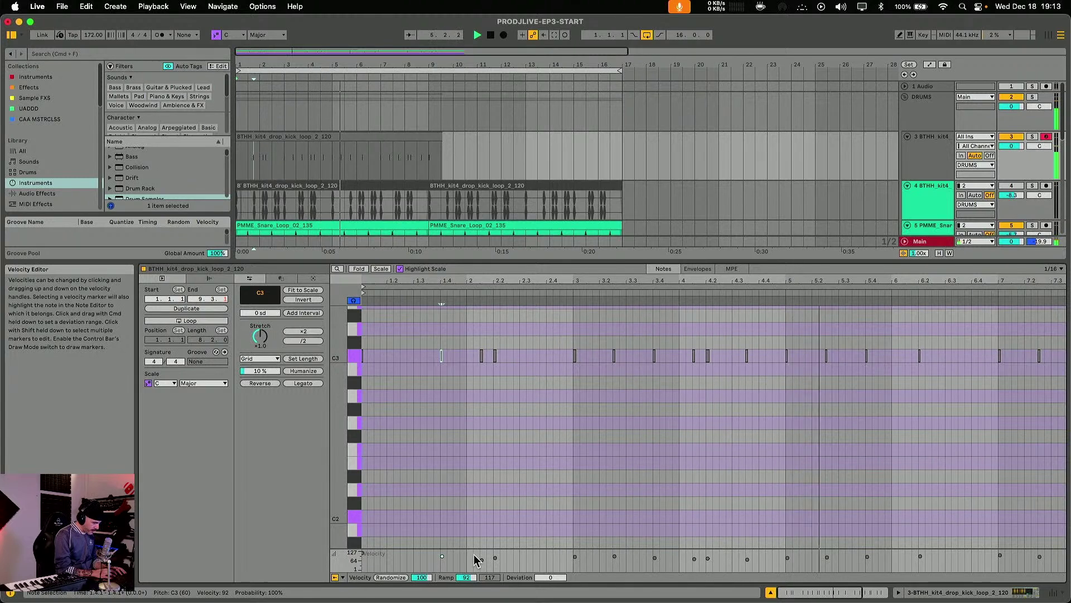
- Delete the kick note shortly after beat 5.2 and play the clip from bar 5
left_click_drag(820, 350, 832, 369)
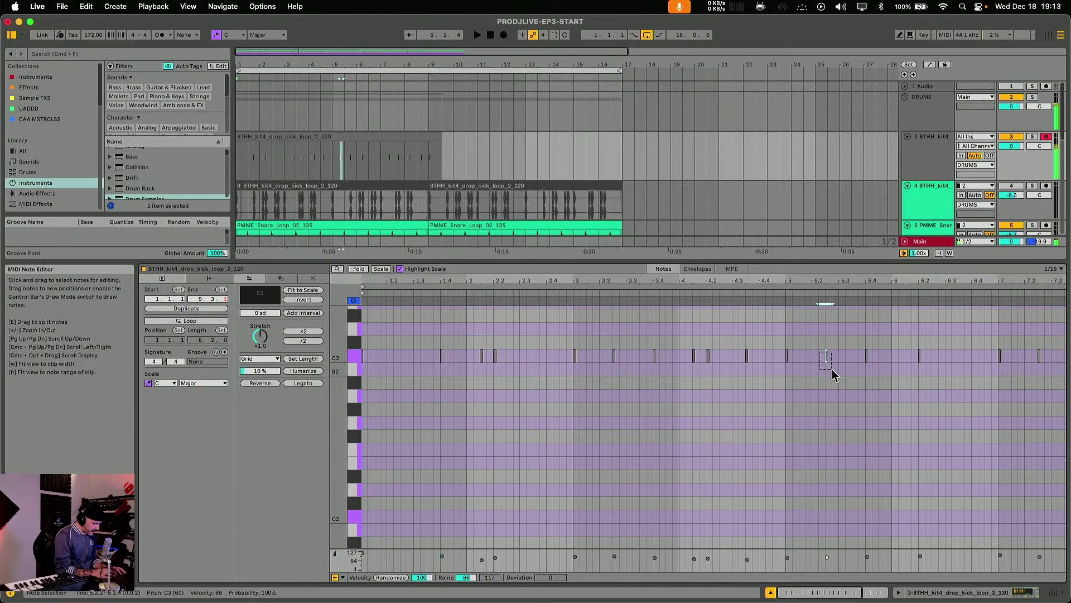
key("Delete")
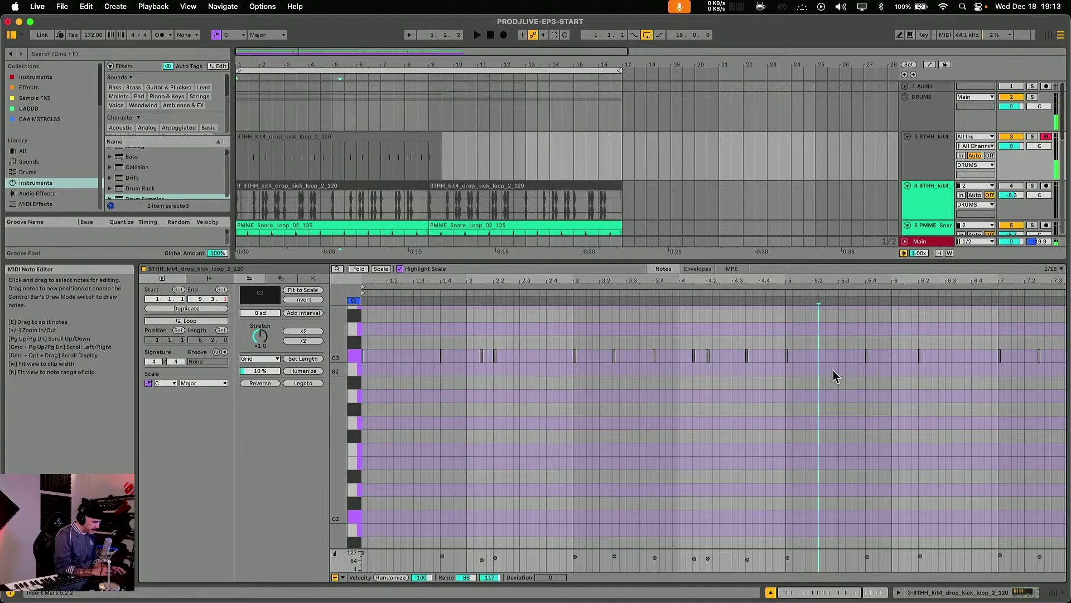
left_click(784, 294)
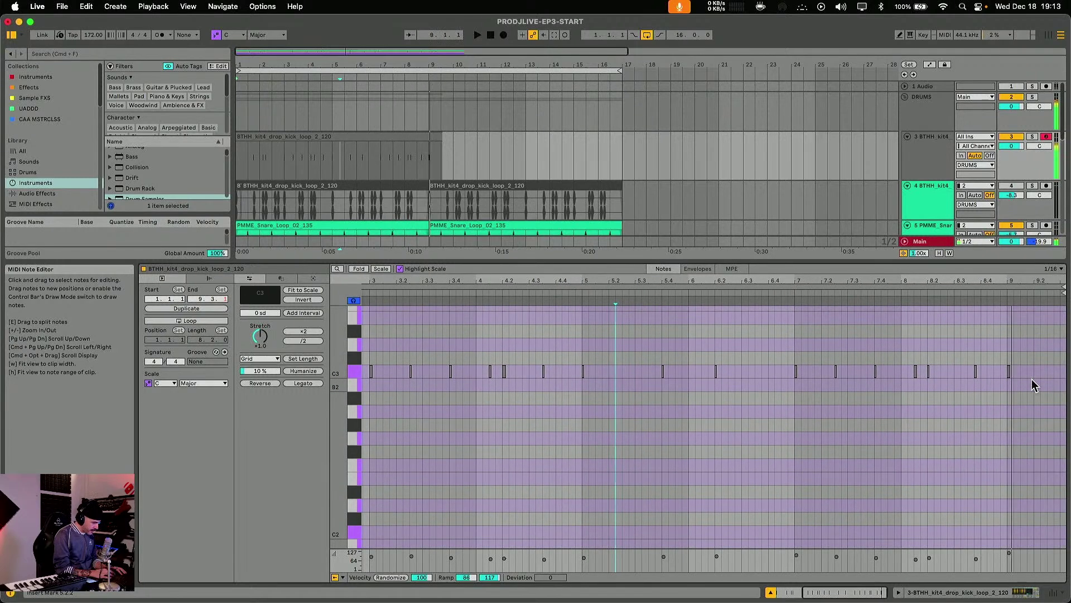
- Shift the last kick note in bar 8 one grid step later onto beat 8.4 and audition the bar
left_click(975, 372)
key("Right")
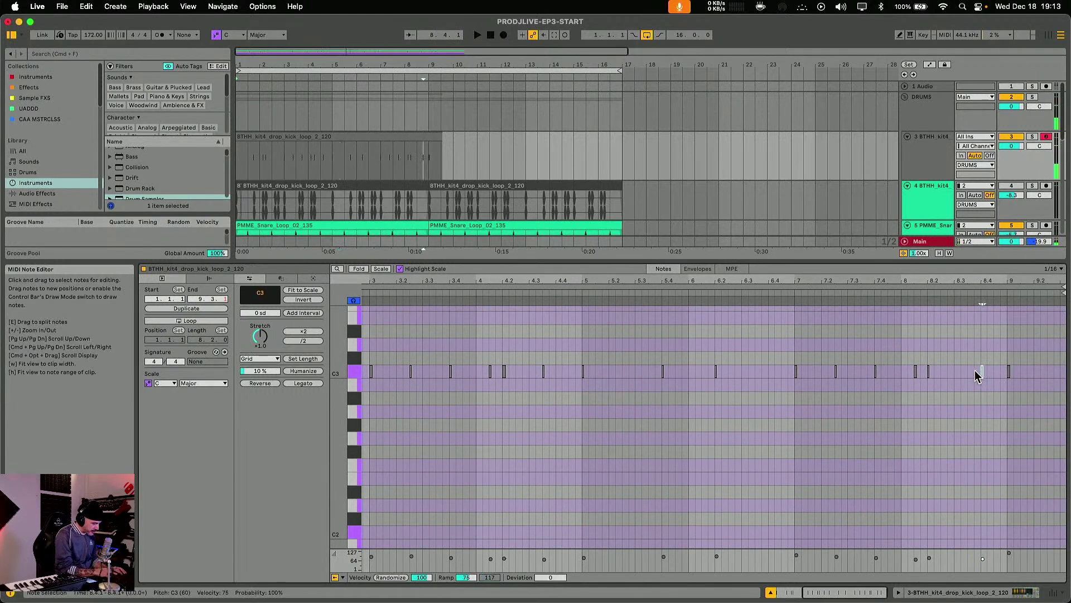
left_click(932, 292)
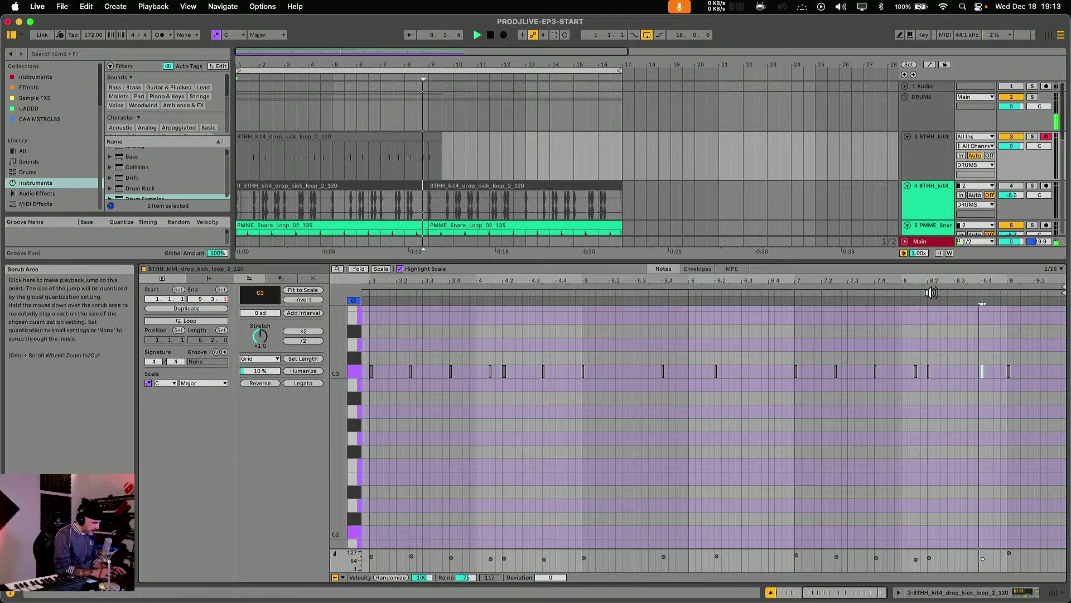
key("space")
- Remove the excess at the end of the kick clip so that it ends at bar 9
left_click_drag(441, 159, 424, 157)
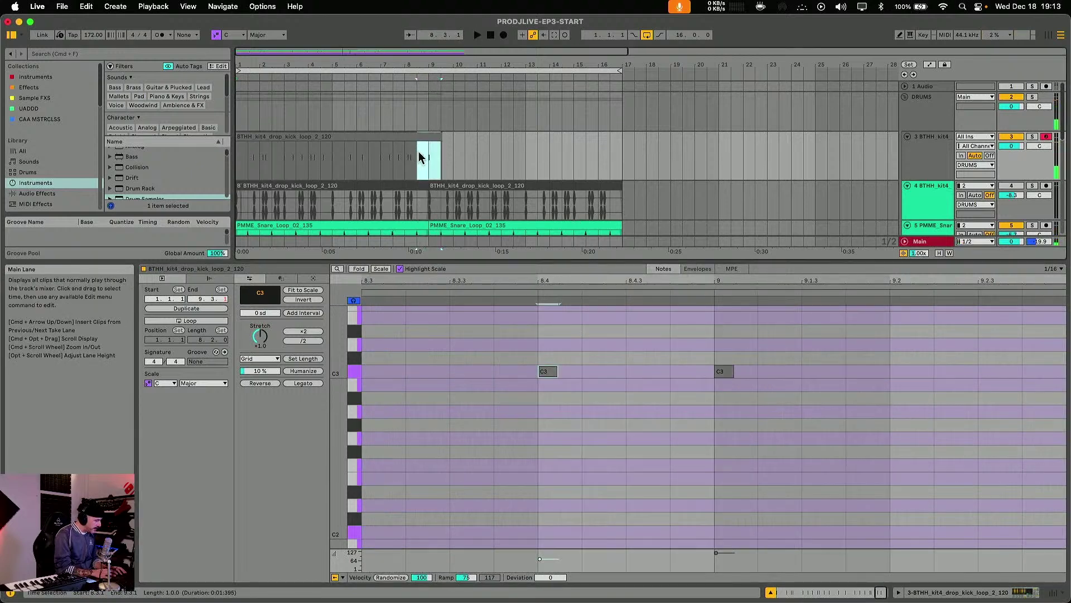
key("Delete")
left_click(430, 145)
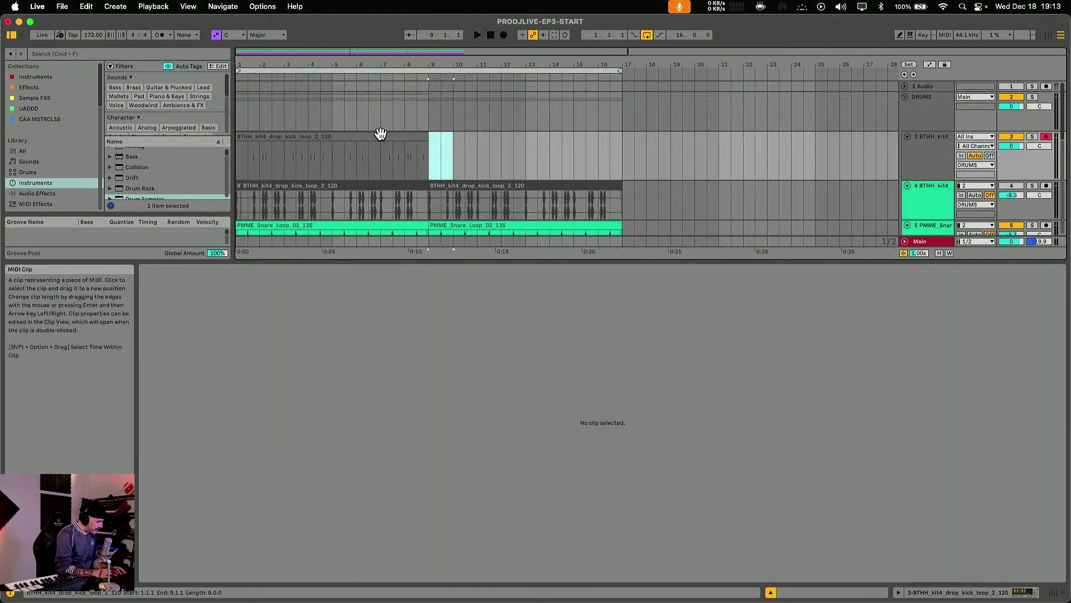
- Split the kick clip at bar 5 and swap its two four-bar halves, keeping them in bars 1 to 8
left_click(378, 135)
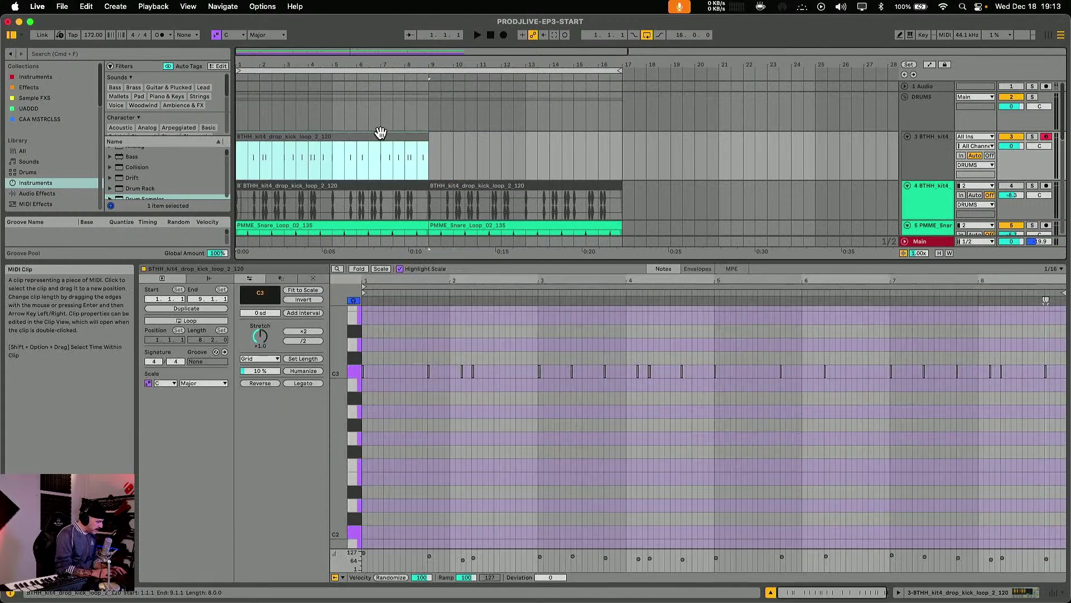
left_click_drag(426, 160, 335, 160)
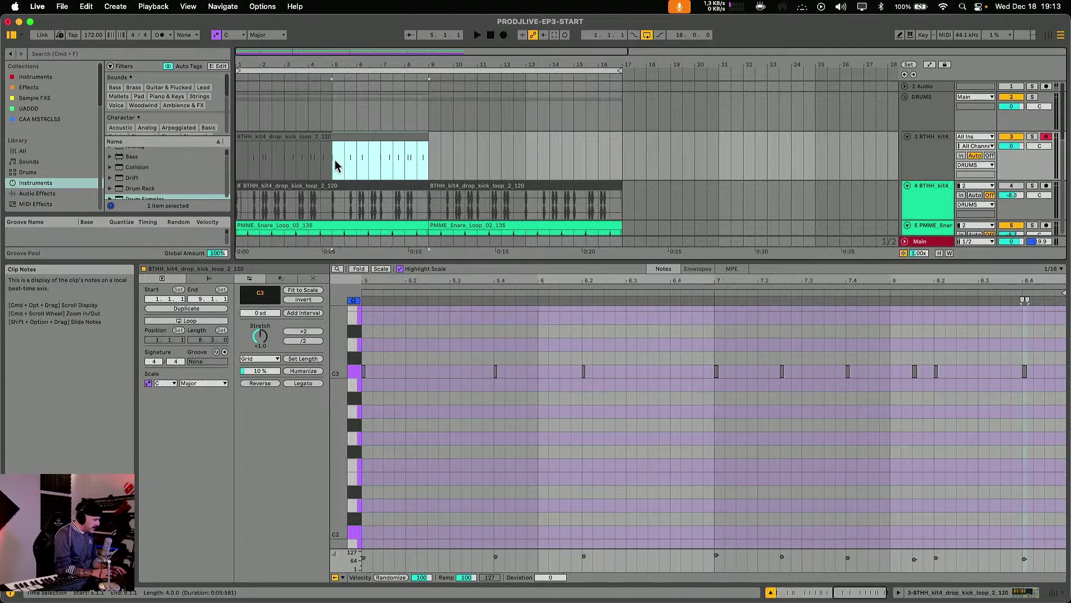
key("super+e")
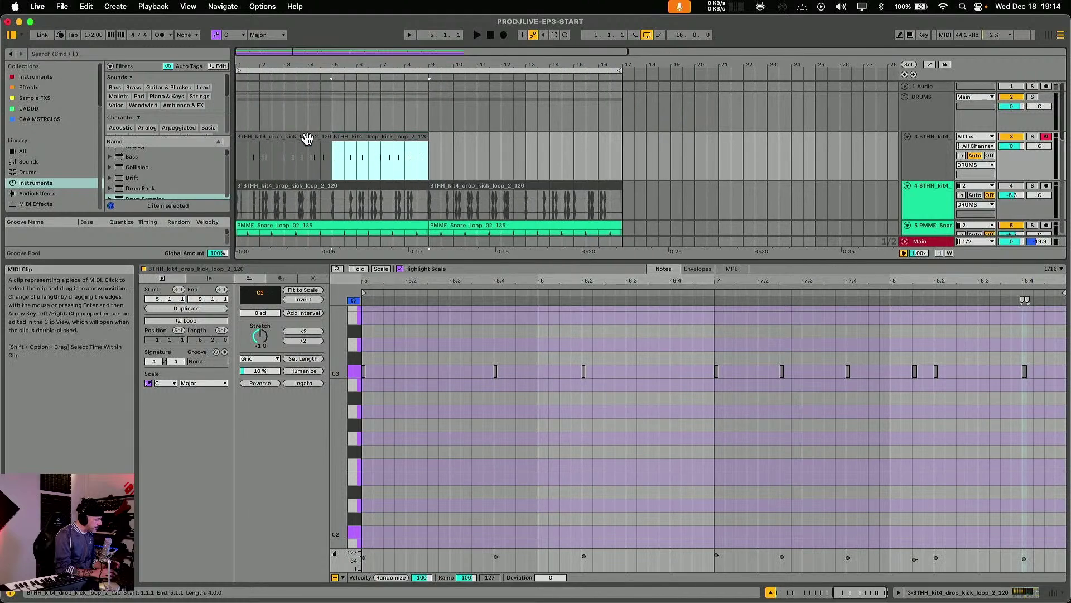
left_click_drag(308, 138, 488, 139)
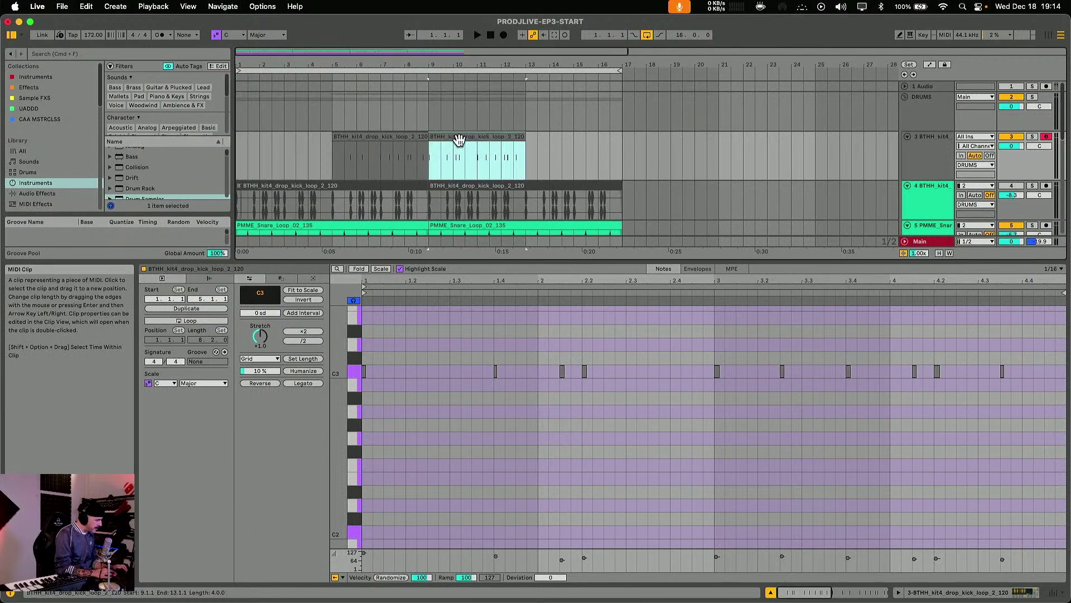
left_click(410, 140, "shift")
left_click_drag(404, 141, 293, 139)
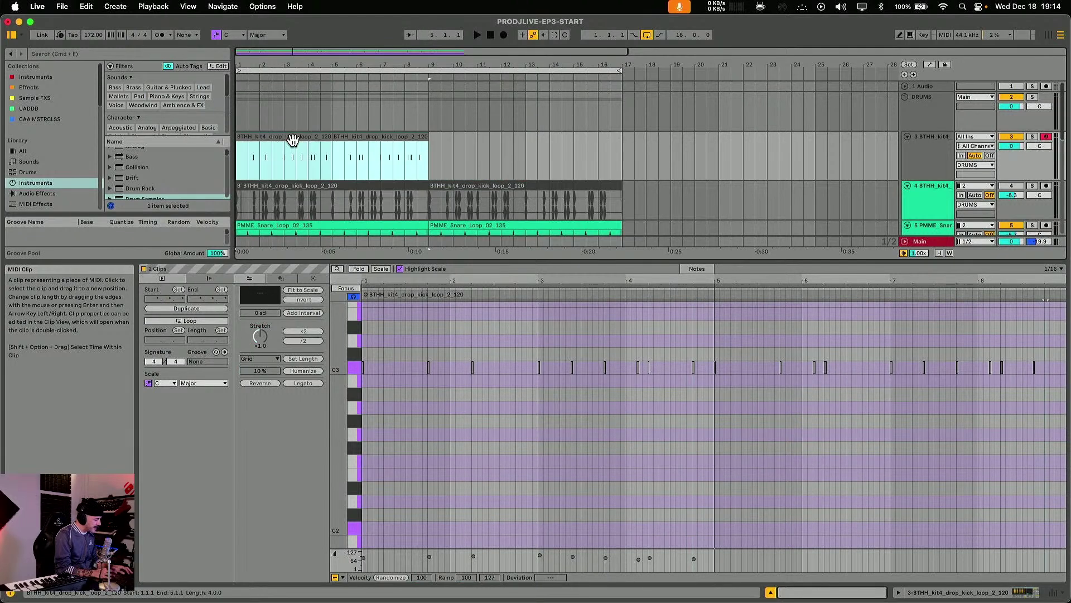
- Duplicate both four-bar kick clips to fill bars 9 to 16 and play the arrangement from bar 1
key("super+d")
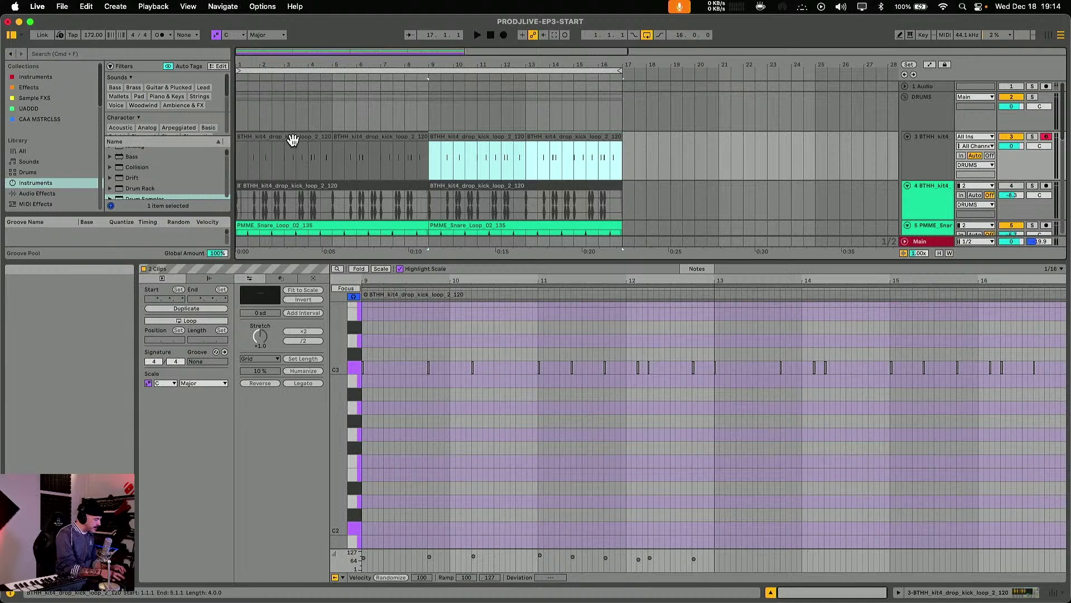
key("super+alt+l")
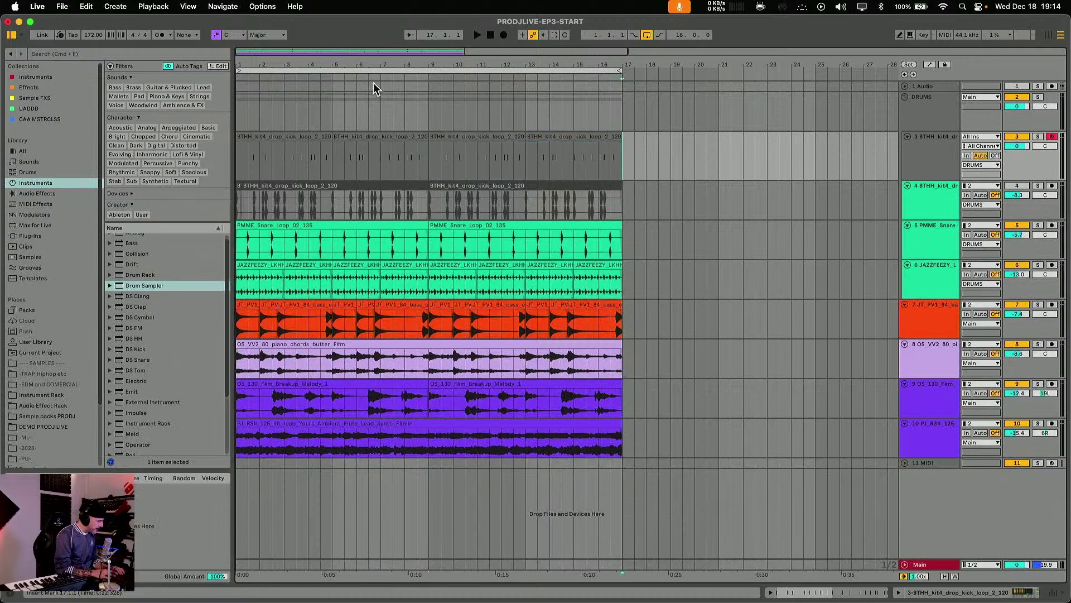
left_click_drag(376, 65, 376, 56)
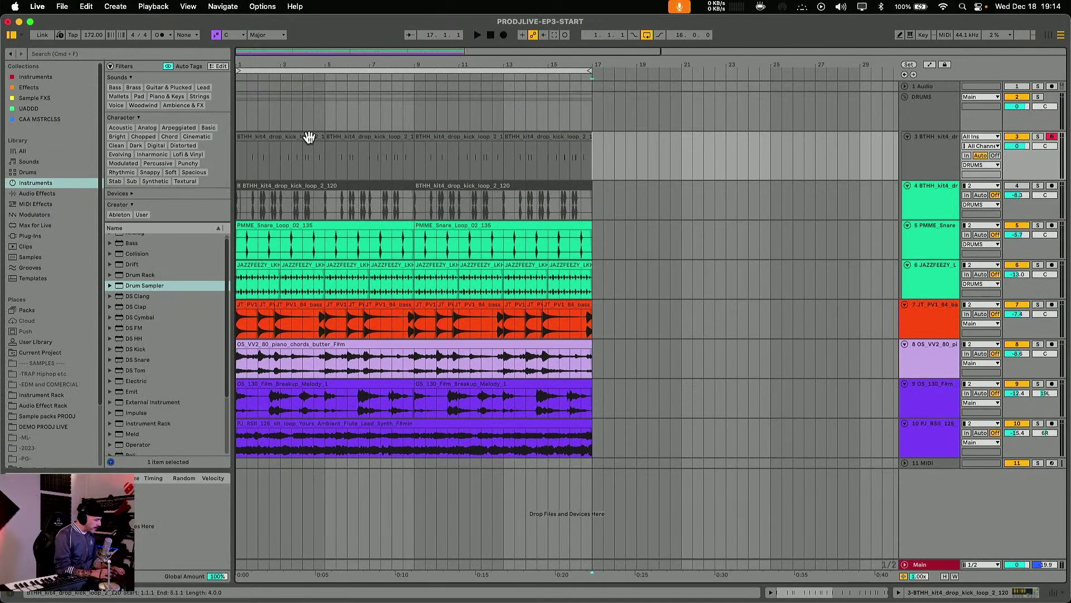
left_click(240, 157)
key("space")
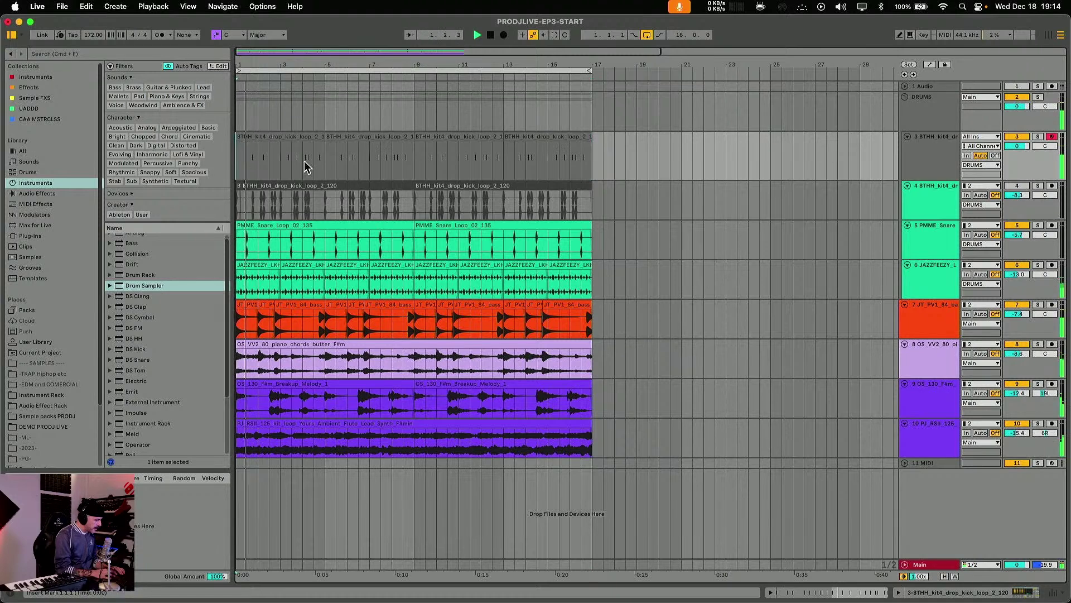
- Raise the first kick note's velocity to 127 in the opening clip and copy that clip to bar 9
double_click(269, 137)
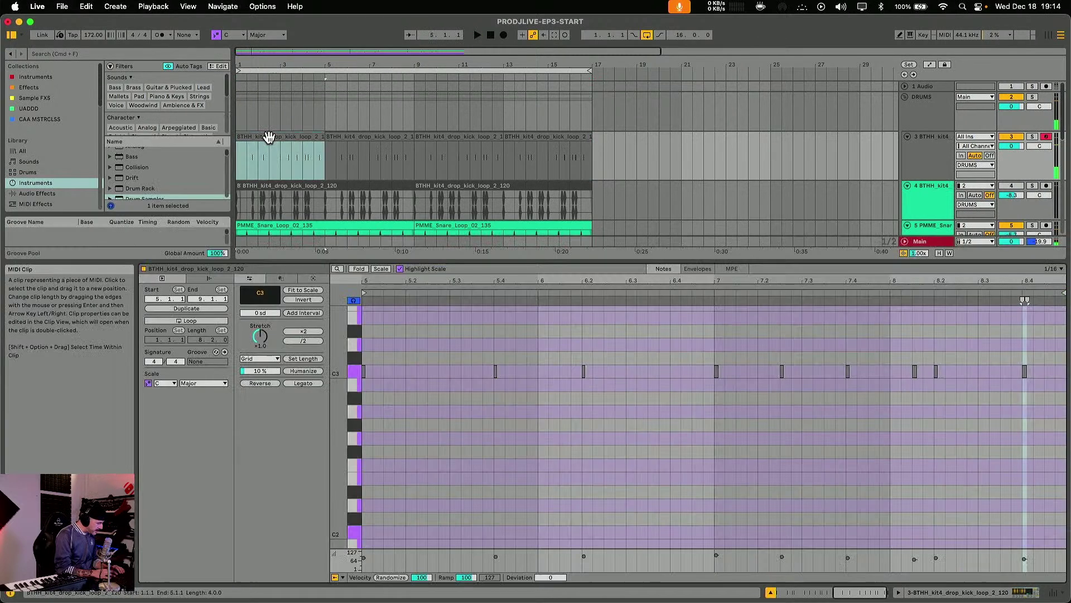
left_click(363, 559)
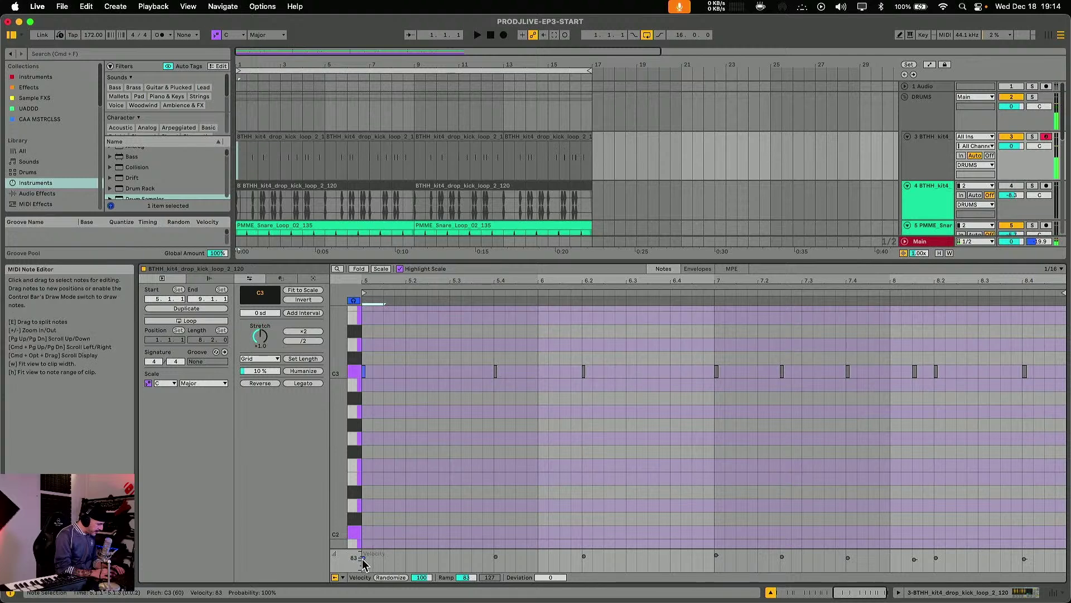
key("space")
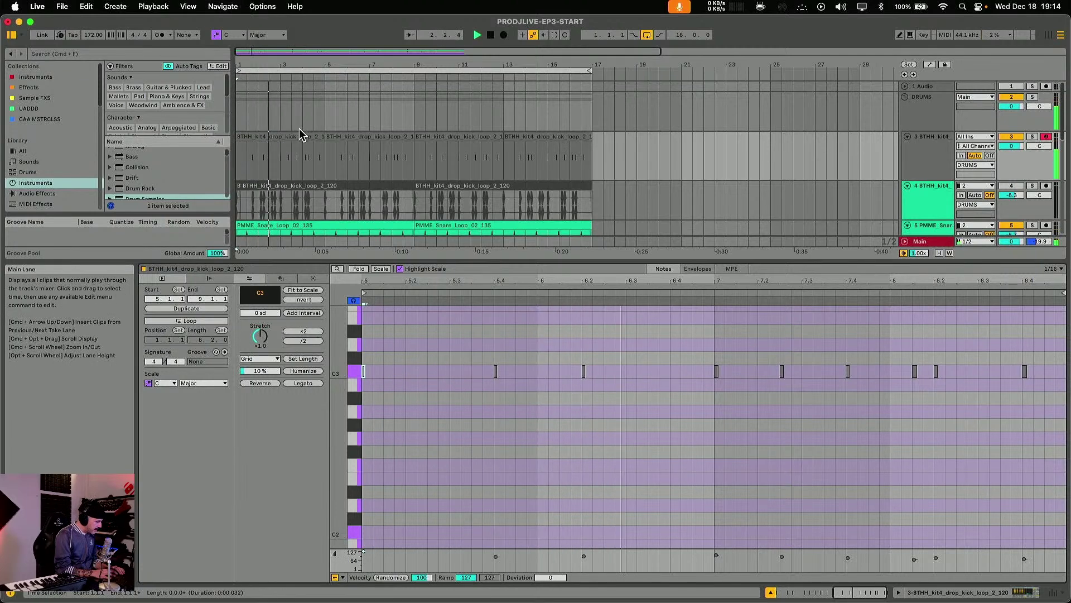
left_click(470, 136)
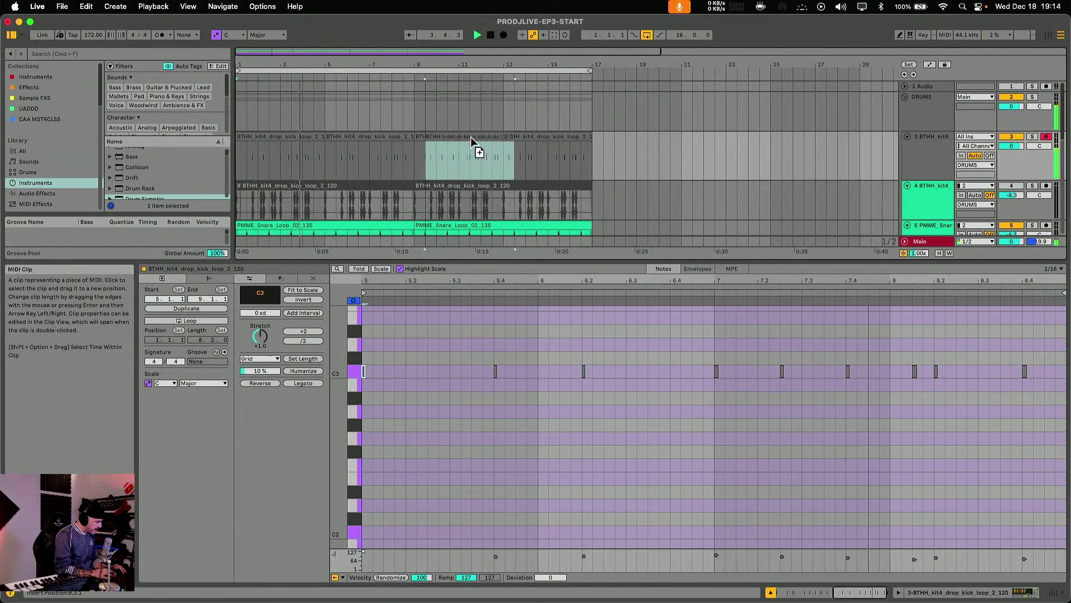
left_click(464, 136)
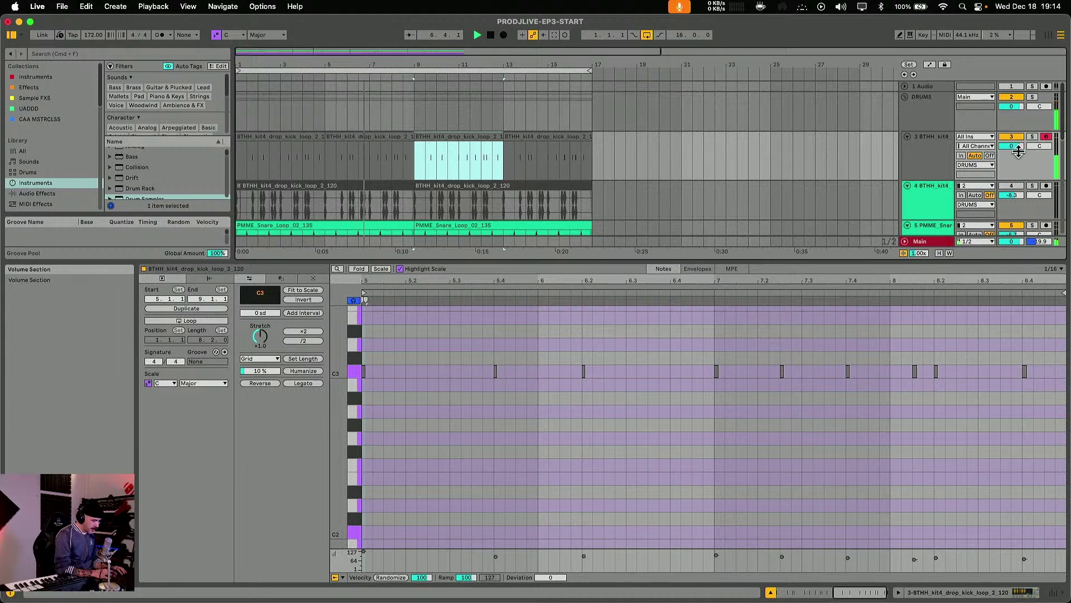
- Solo the kick sampler track and switch its Drum Sampler filter to the first low-pass type
left_click(1032, 136)
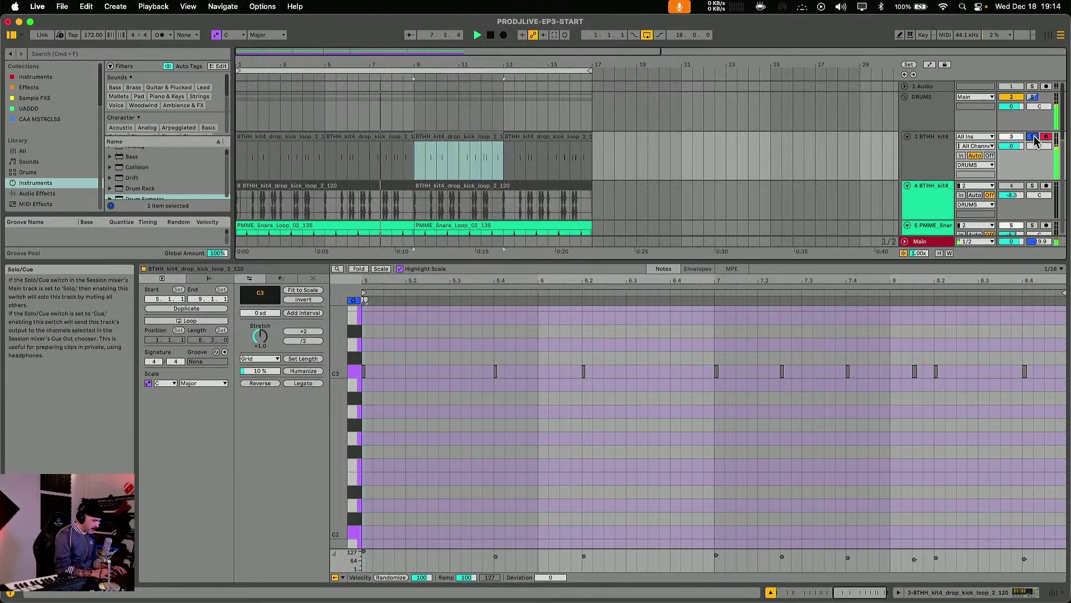
left_click(936, 152)
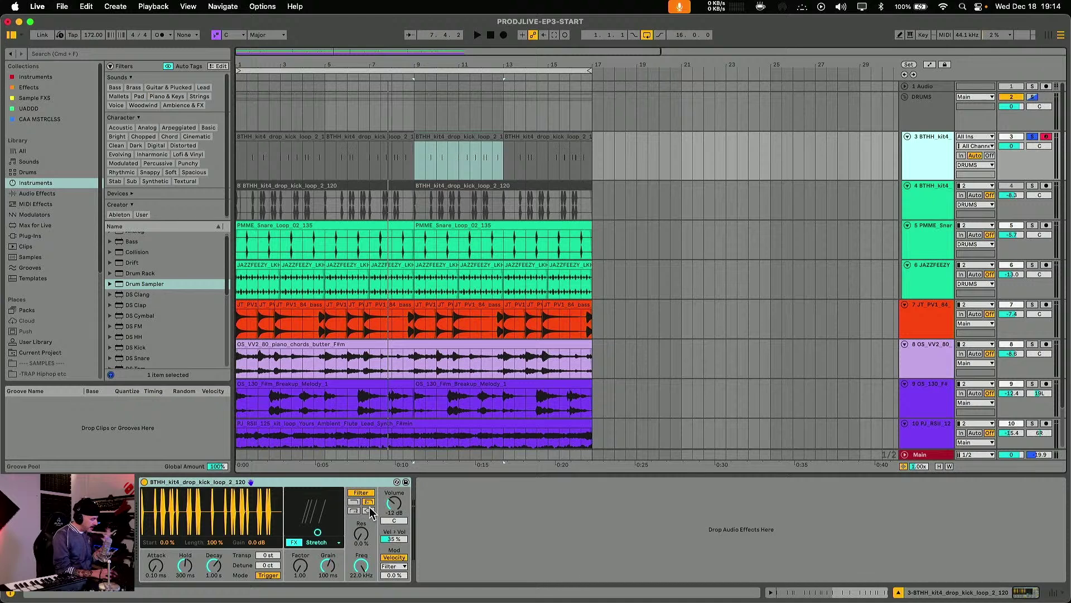
left_click(354, 502)
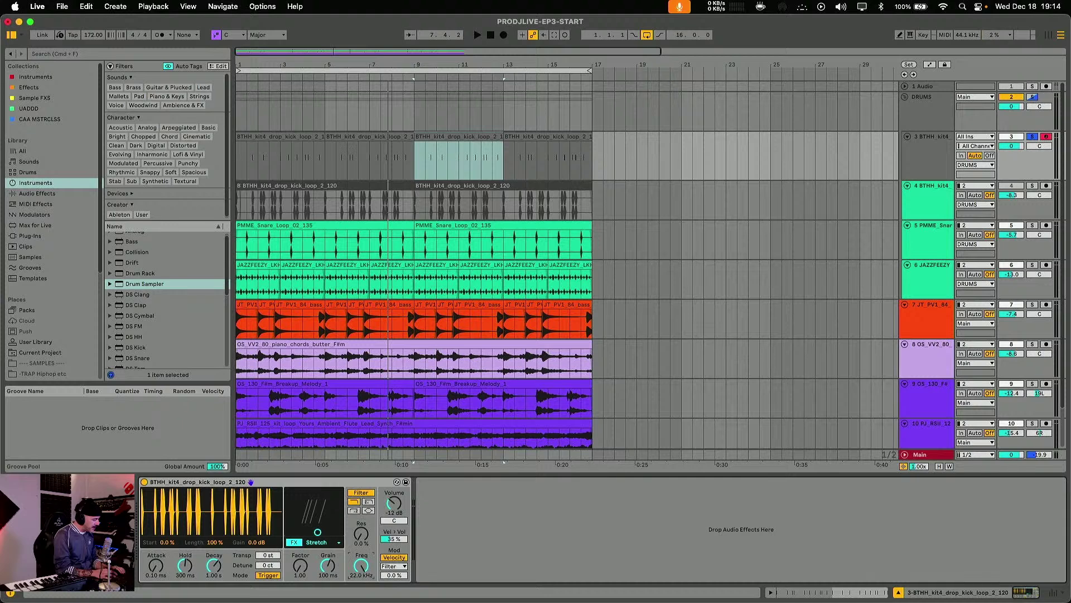
- Set the Drum Sampler's low-pass filter to 1.00 kHz with 15% resonance while auditioning the soloed kick
key("space")
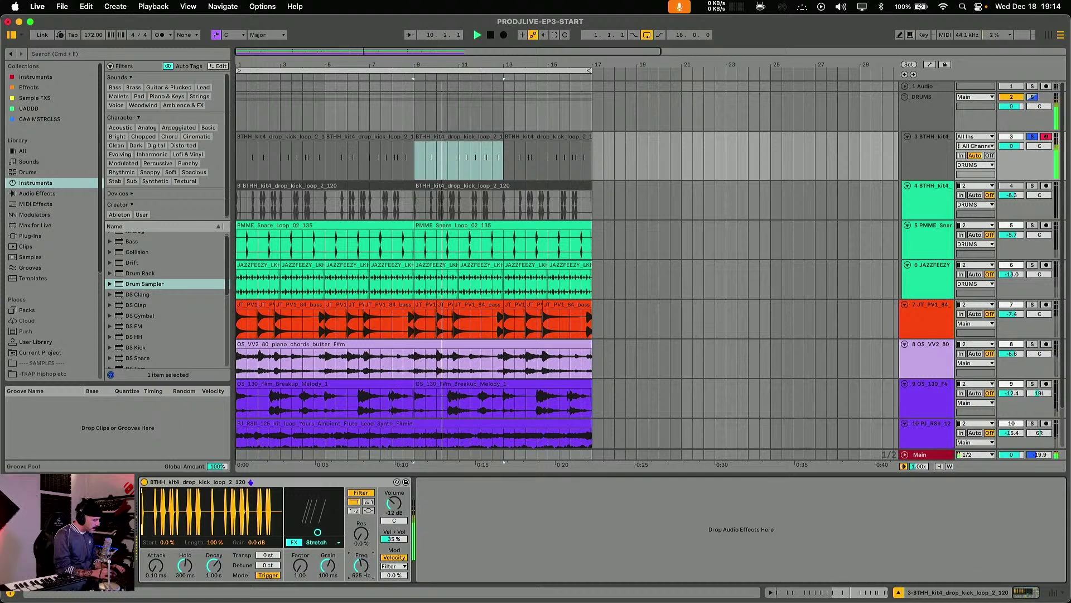
left_click_drag(367, 561, 368, 552)
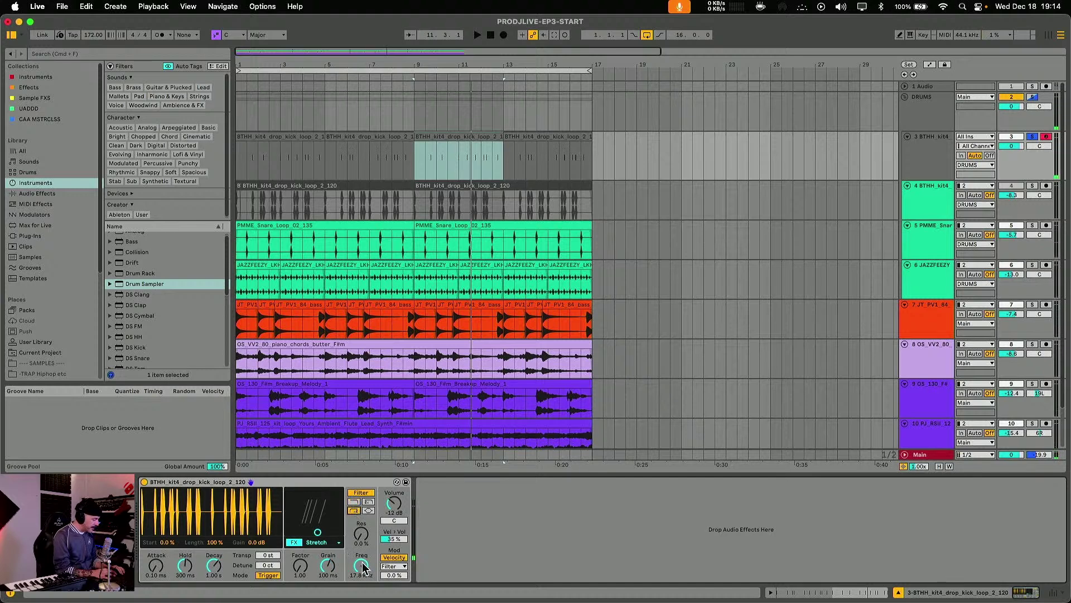
left_click_drag(368, 552, 369, 579)
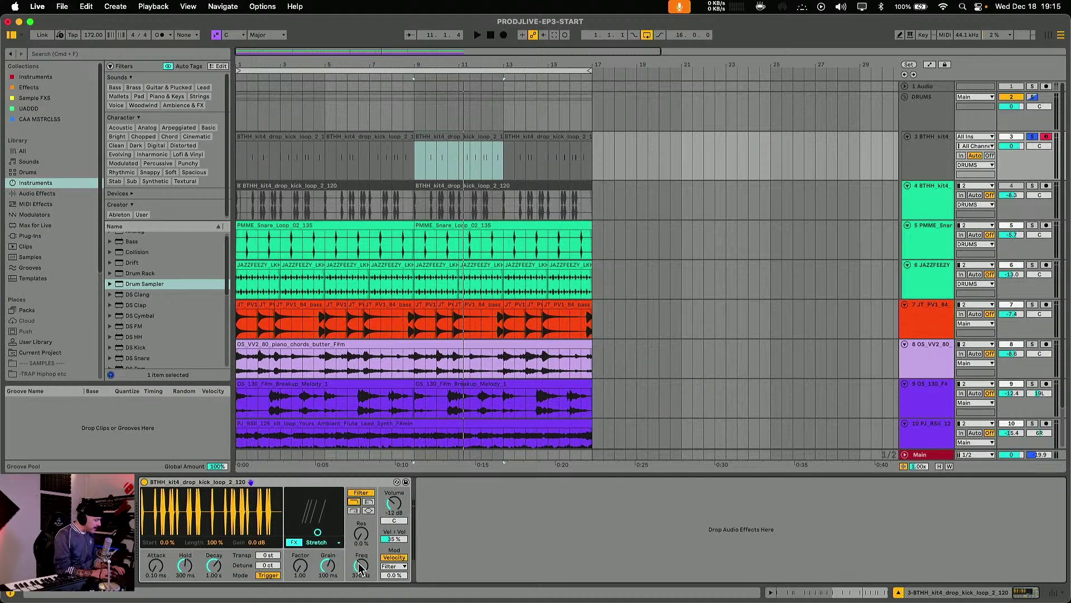
key("space")
mouse_move(361, 565)
left_mouse_down()
mouse_move(361, 508)
mouse_move(360, 555)
left_mouse_up()
key("space")
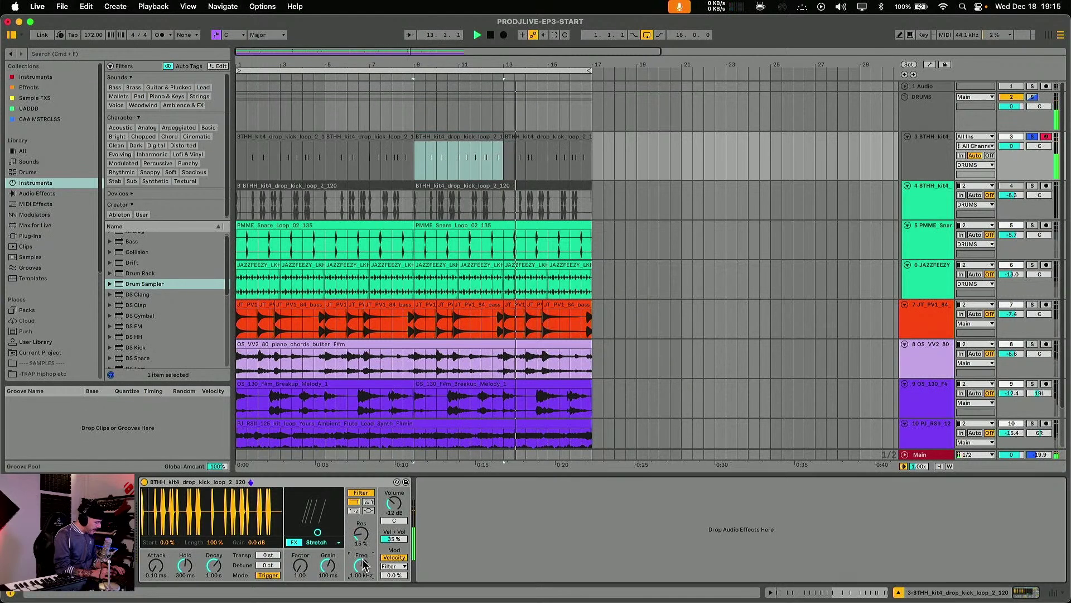
- Try the Sub Osc effect on the kick sampler with Amount at 79% and Freq at 46.1 Hz
left_click(323, 543)
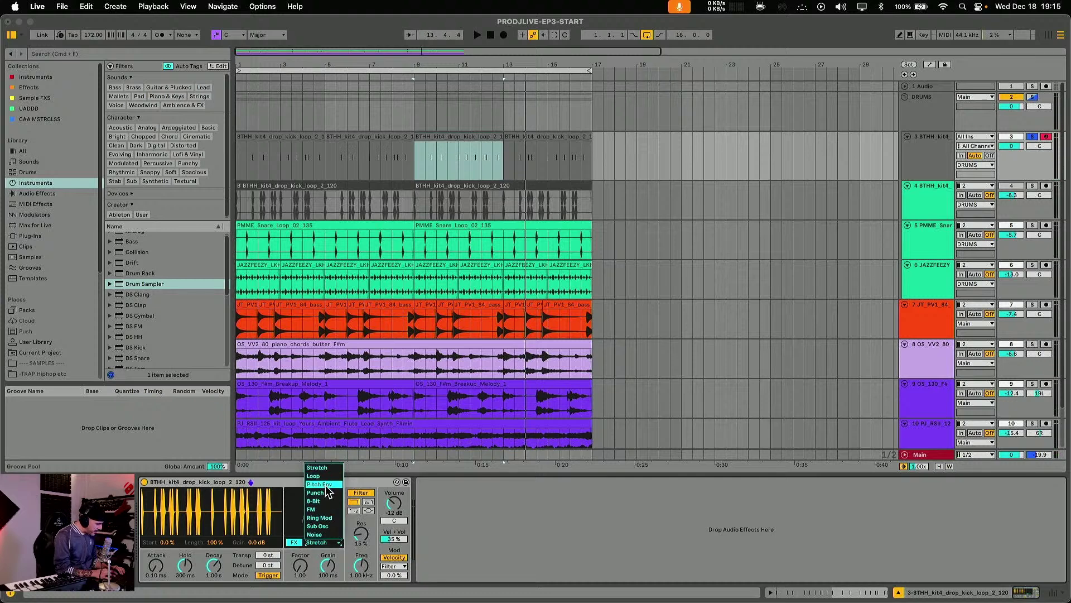
left_click(322, 527)
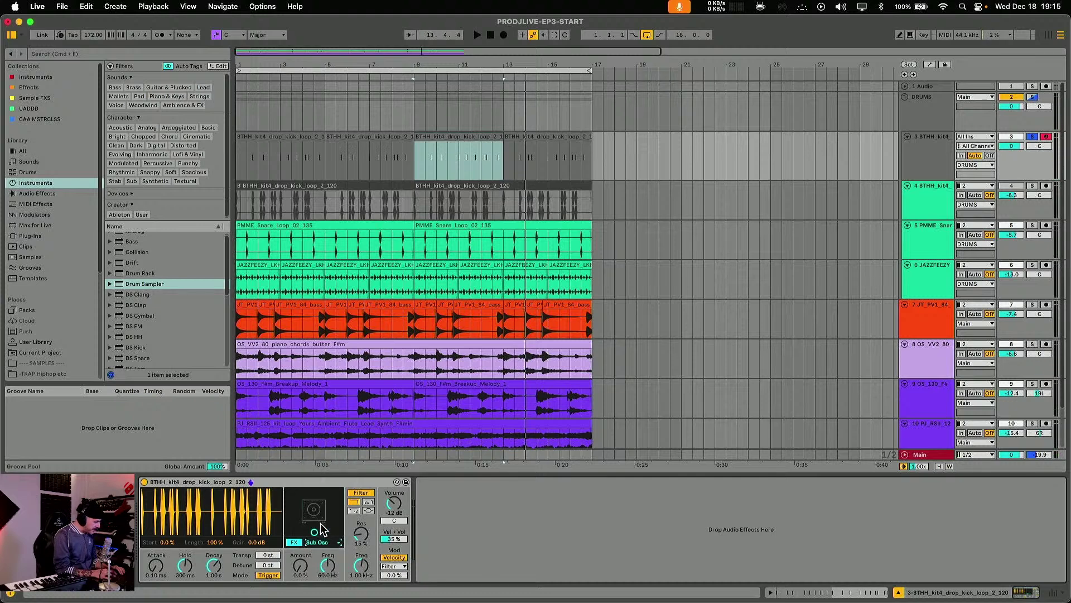
key("space")
left_click_drag(308, 567, 328, 550)
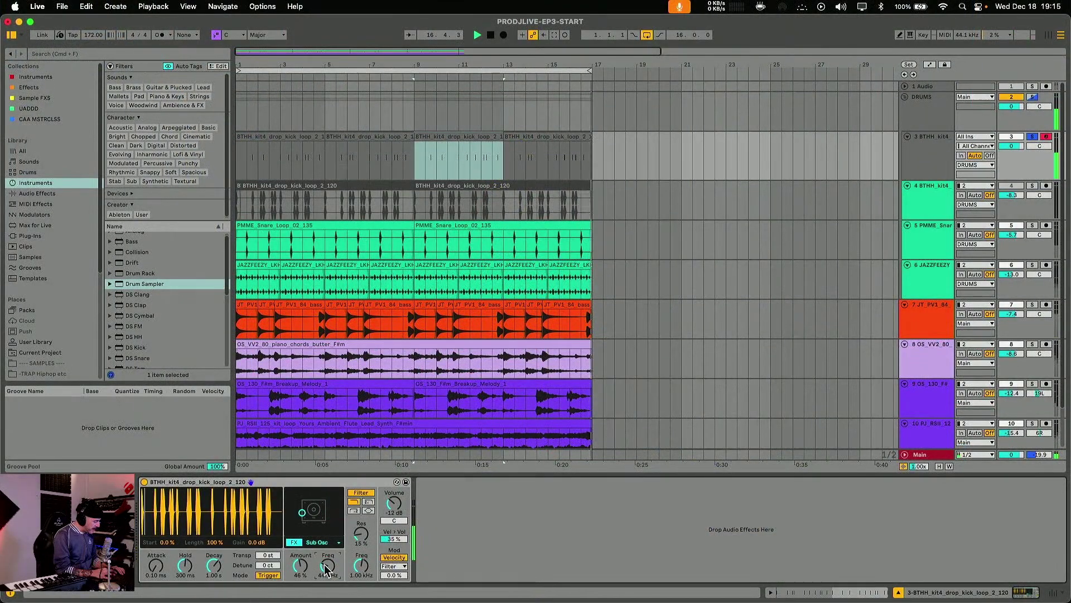
left_click_drag(304, 569, 328, 562)
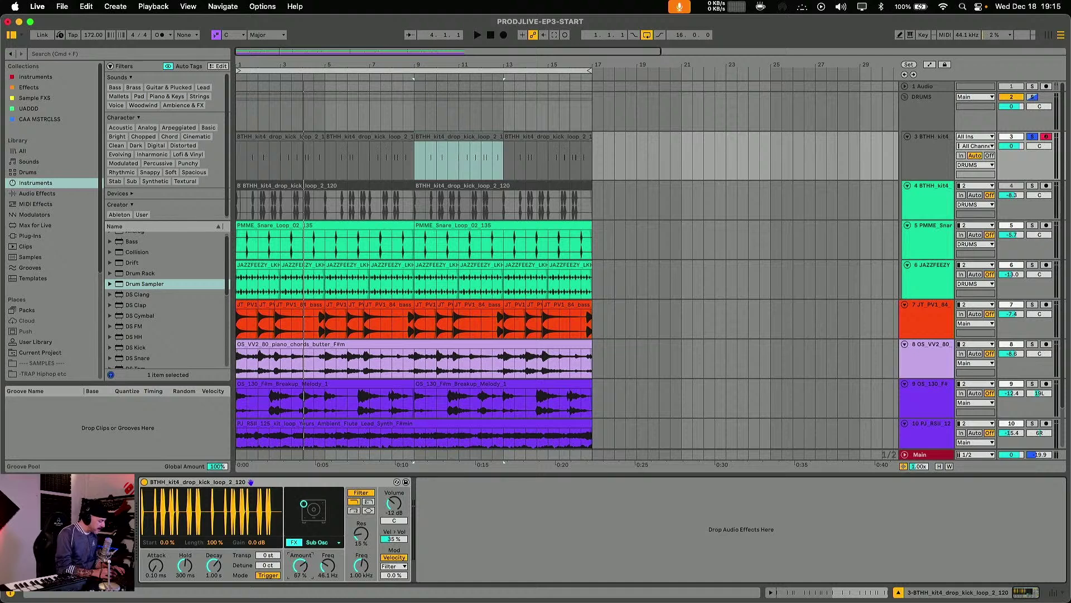
key("space")
left_click_drag(301, 566, 300, 557)
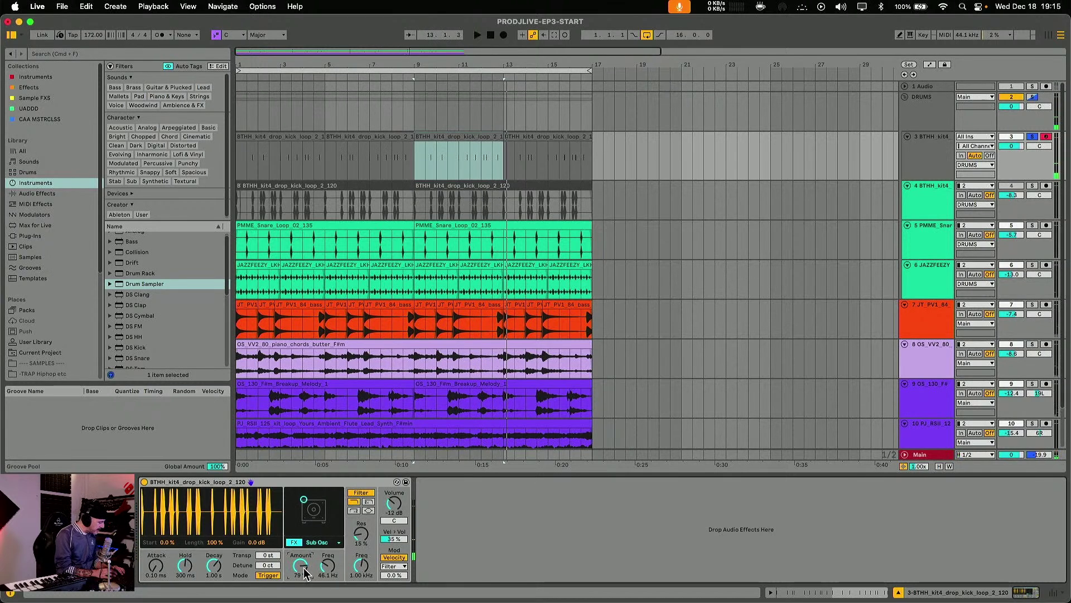
- Switch the kick sampler's effect to Punch with Amount at 65% and Release at 79.3 ms
left_click(328, 544)
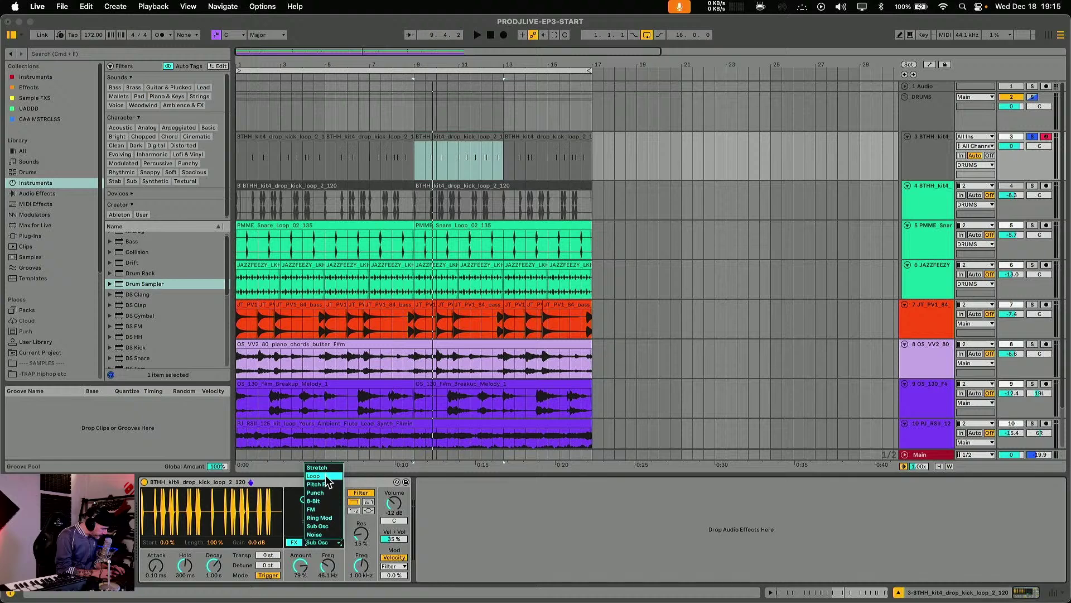
left_click(333, 494)
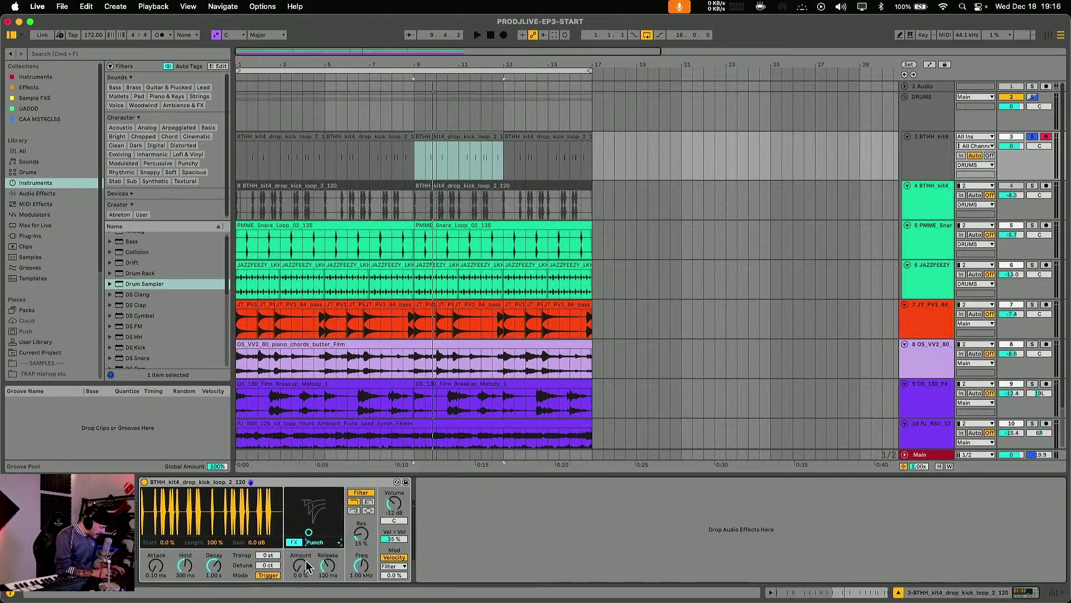
key("space")
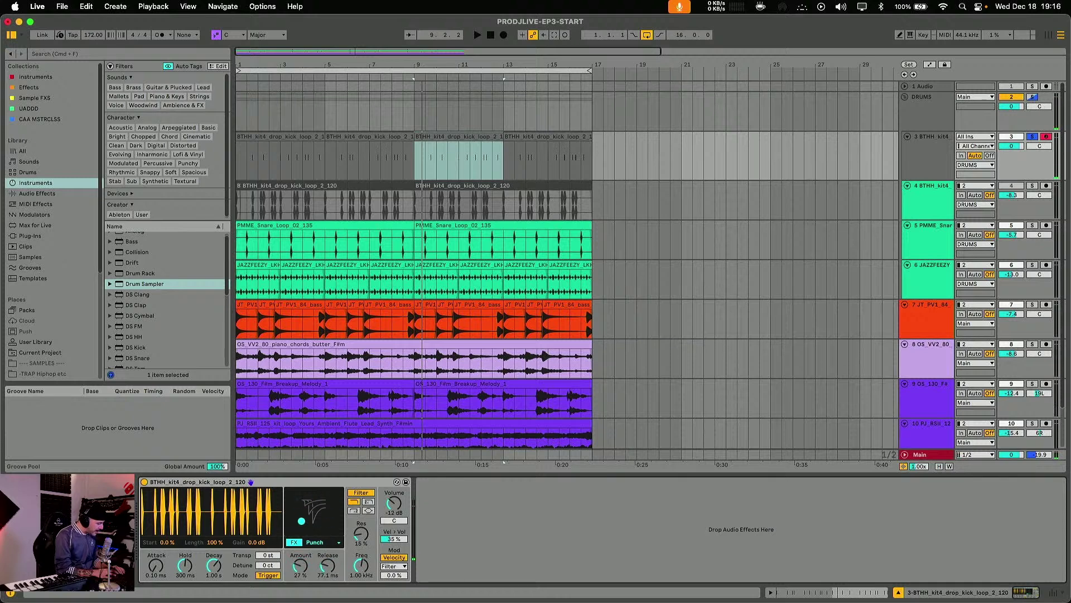
mouse_move(316, 512)
left_mouse_down()
mouse_move(301, 498)
mouse_move(302, 527)
mouse_move(291, 490)
mouse_move(318, 497)
mouse_move(302, 505)
left_mouse_up()
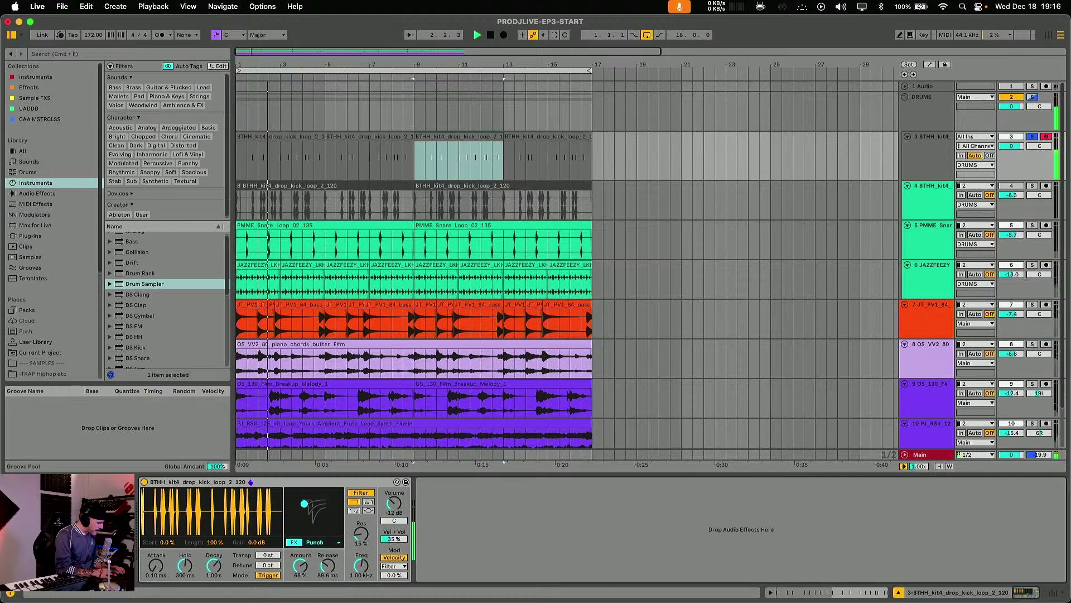
left_click_drag(301, 533, 300, 534)
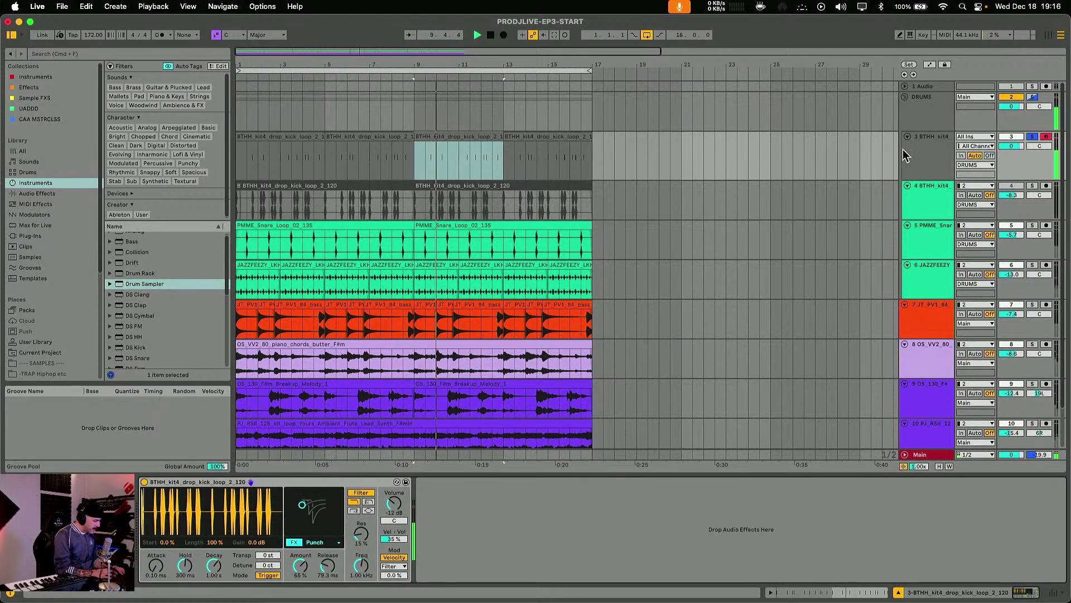
- Unsolo the kick and balance its Drum Sampler in the mix at about -8.6 dB volume with the filter at 481 Hz
left_click(1032, 96)
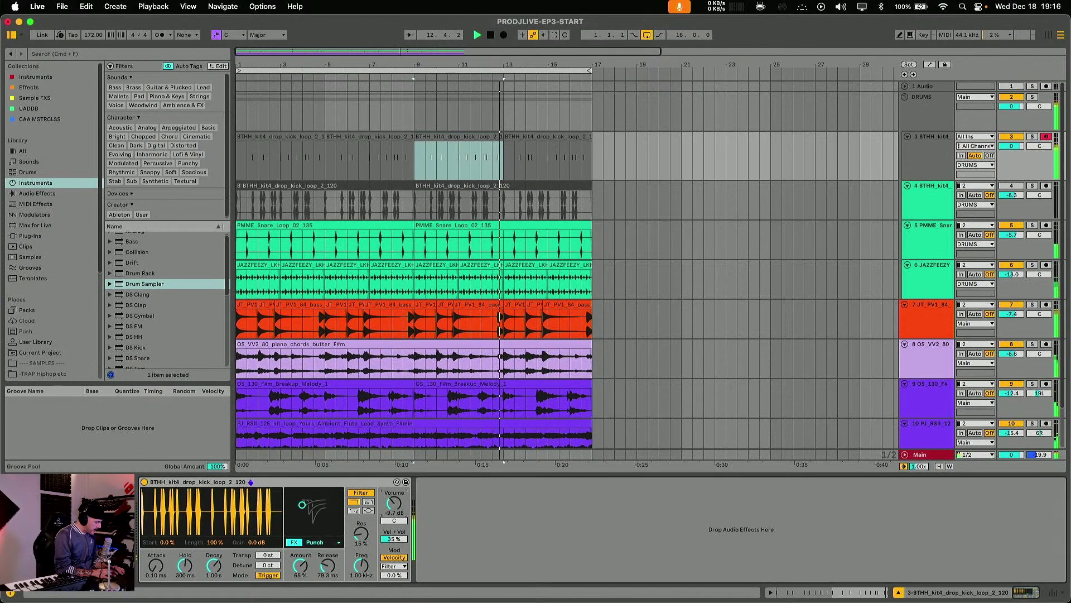
left_click_drag(394, 503, 394, 491)
mouse_move(362, 565)
left_mouse_down()
mouse_move(361, 580)
mouse_move(361, 558)
left_mouse_up()
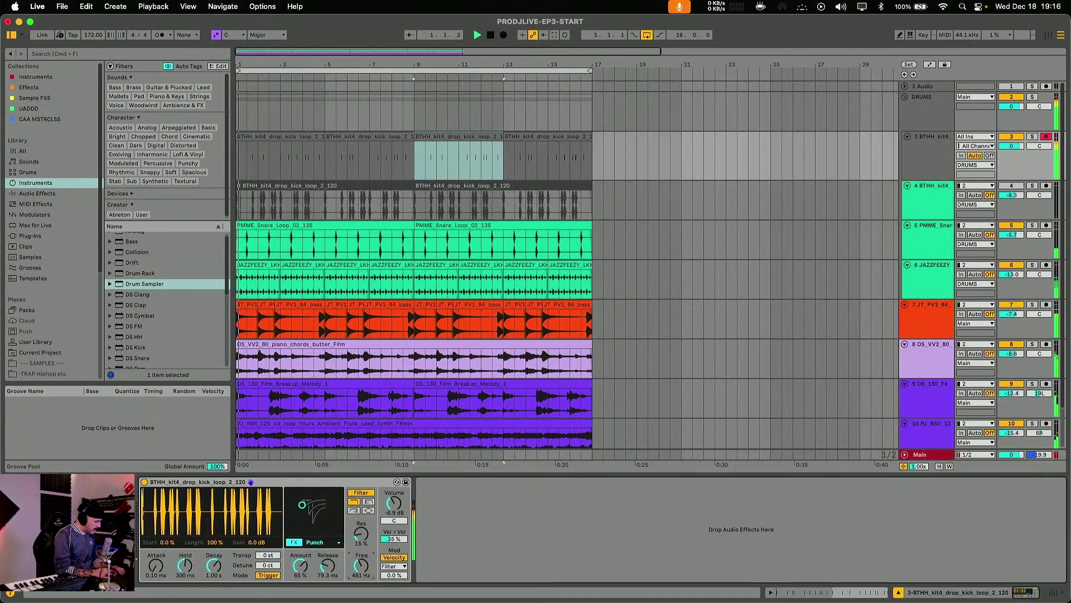
left_click_drag(394, 504, 394, 516)
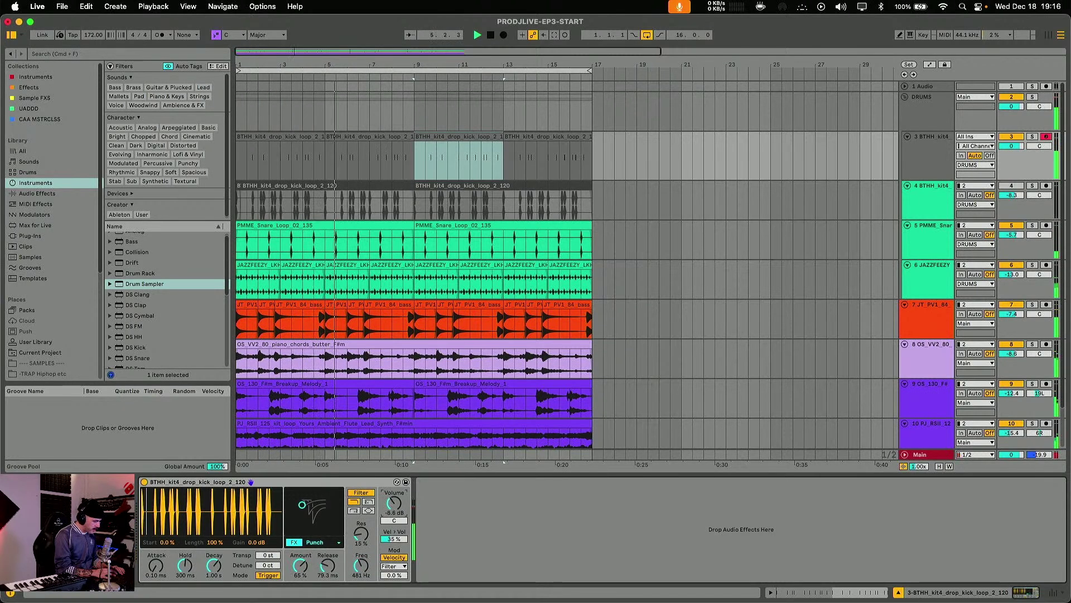
left_click_drag(389, 511, 389, 505)
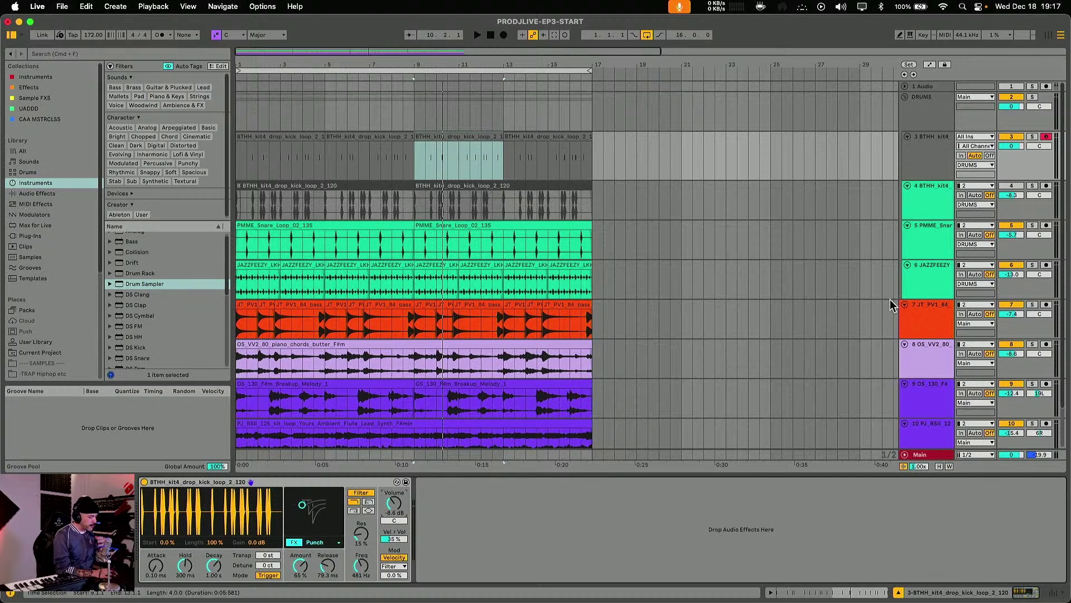
- Delete the original kick loop audio track below the kick sampler track
left_click(945, 209)
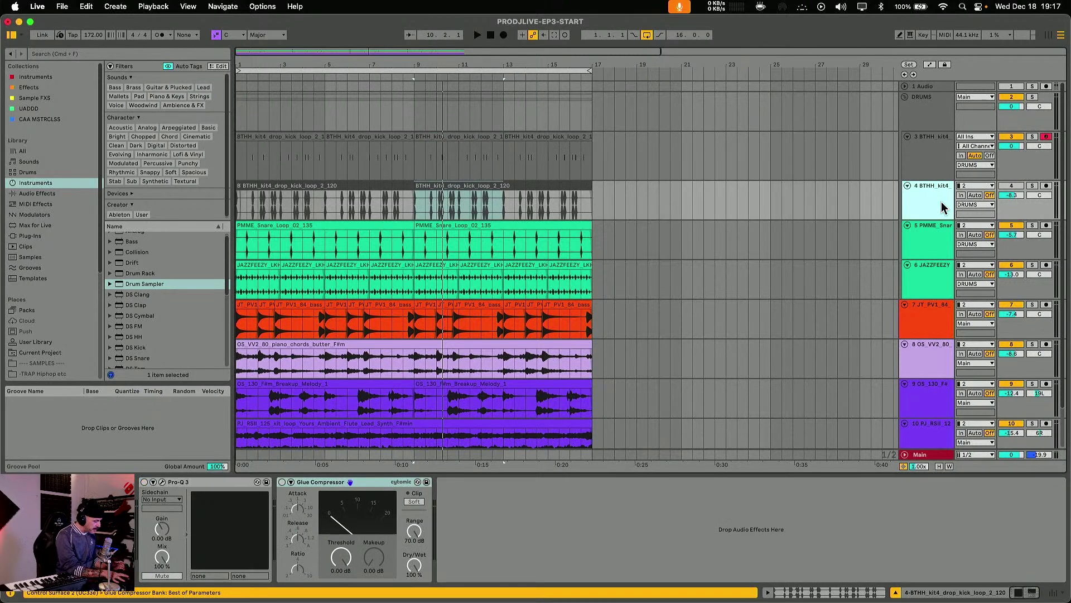
key("Delete")
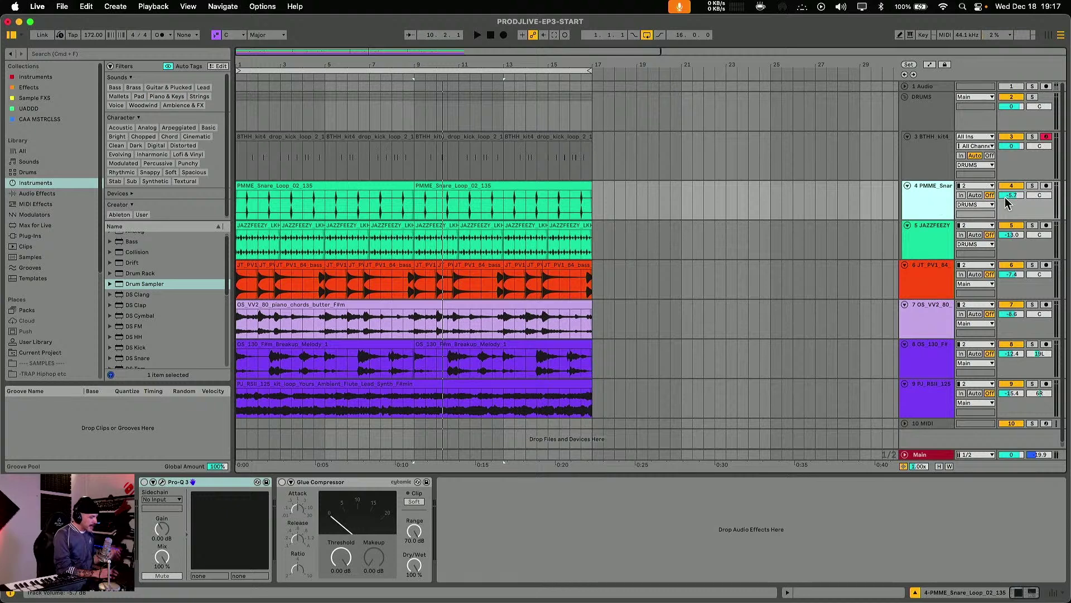
- Play the arrangement and briefly solo the PMME snare loop track to hear it on its own
key("space")
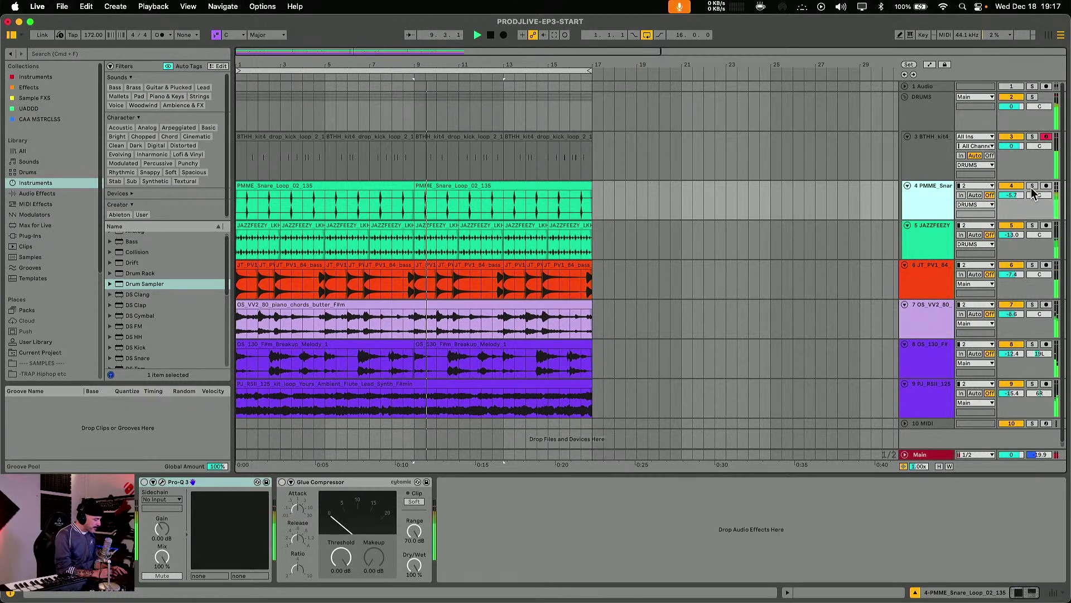
left_click(1032, 188)
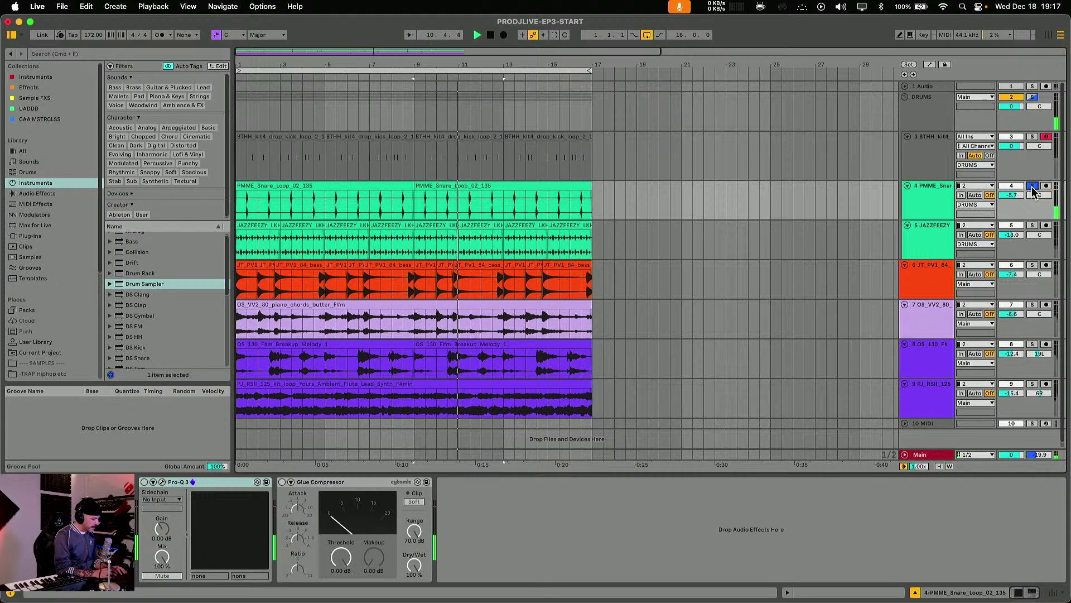
left_click(1033, 188)
left_click(928, 208)
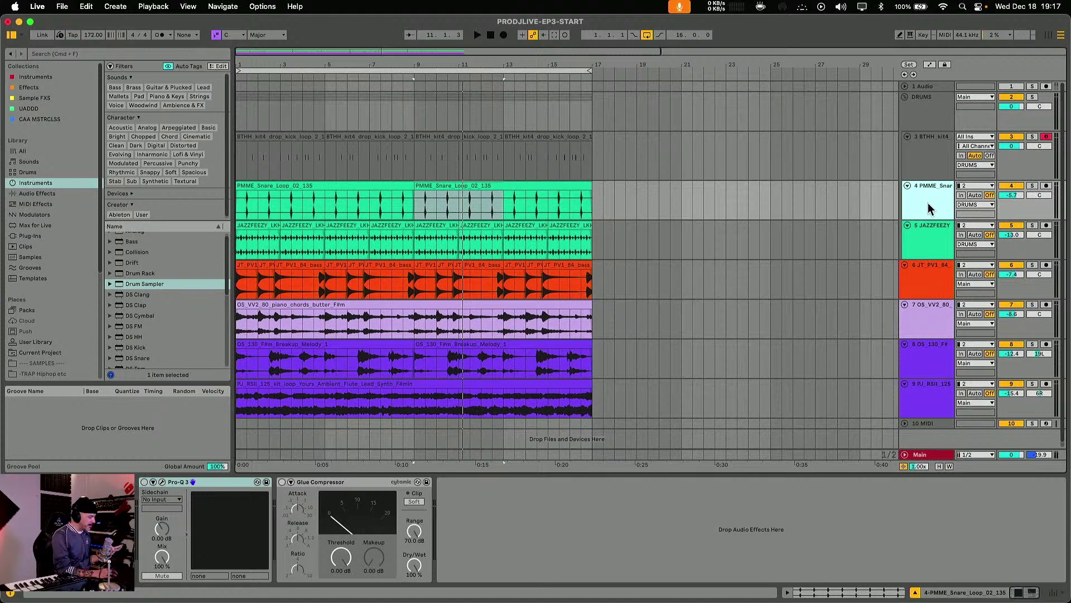
- Add an empty Drum Rack from the Drums library on a new track directly below the snare loop and unfold that track
left_click(257, 205)
scroll(141, 299, "up", 1)
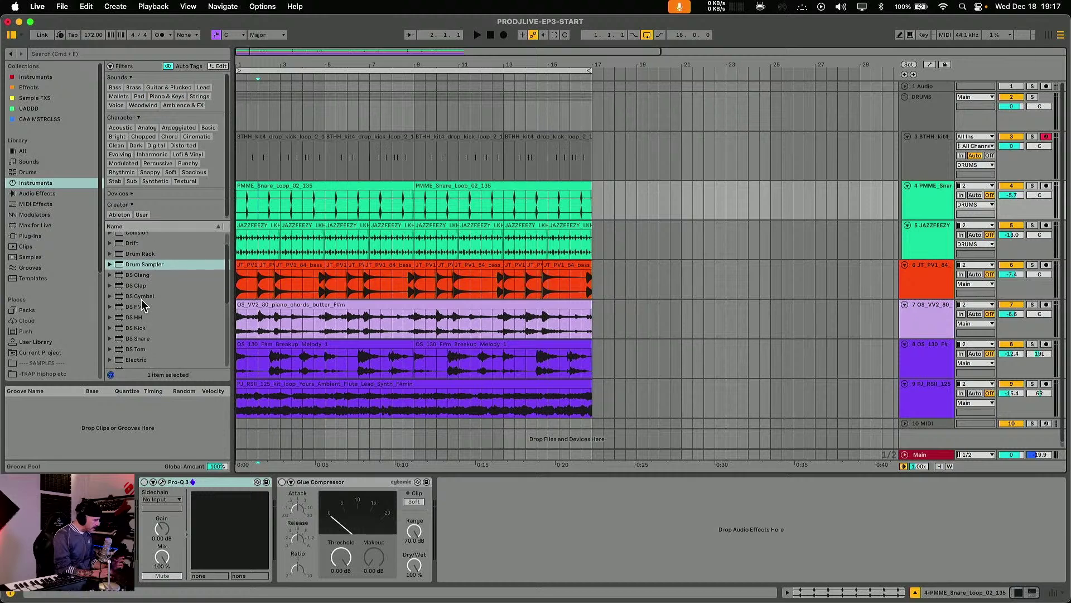
left_click(26, 172)
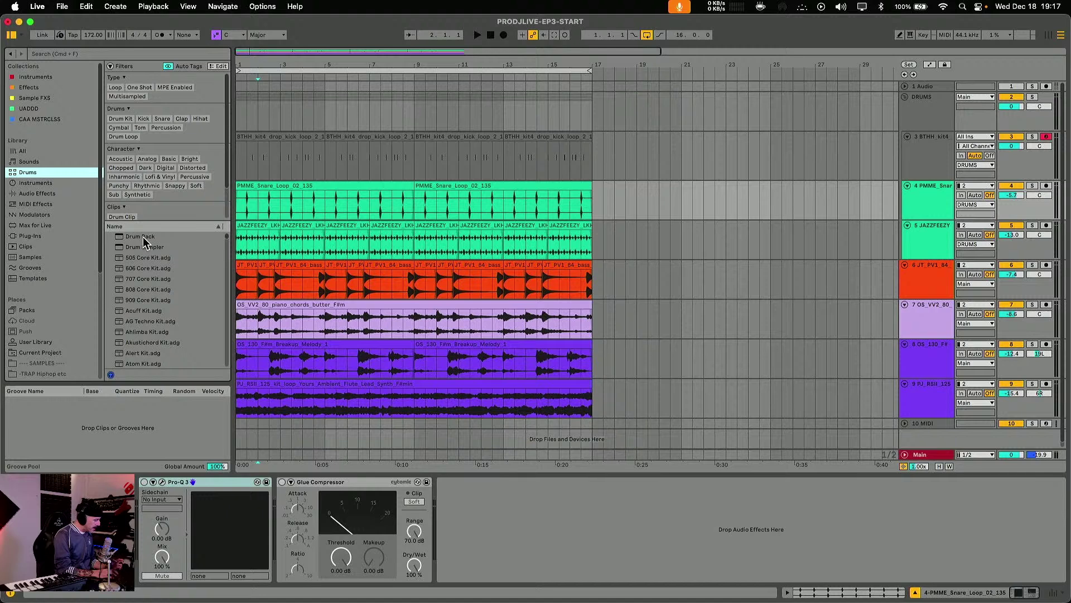
left_click_drag(142, 235, 928, 233)
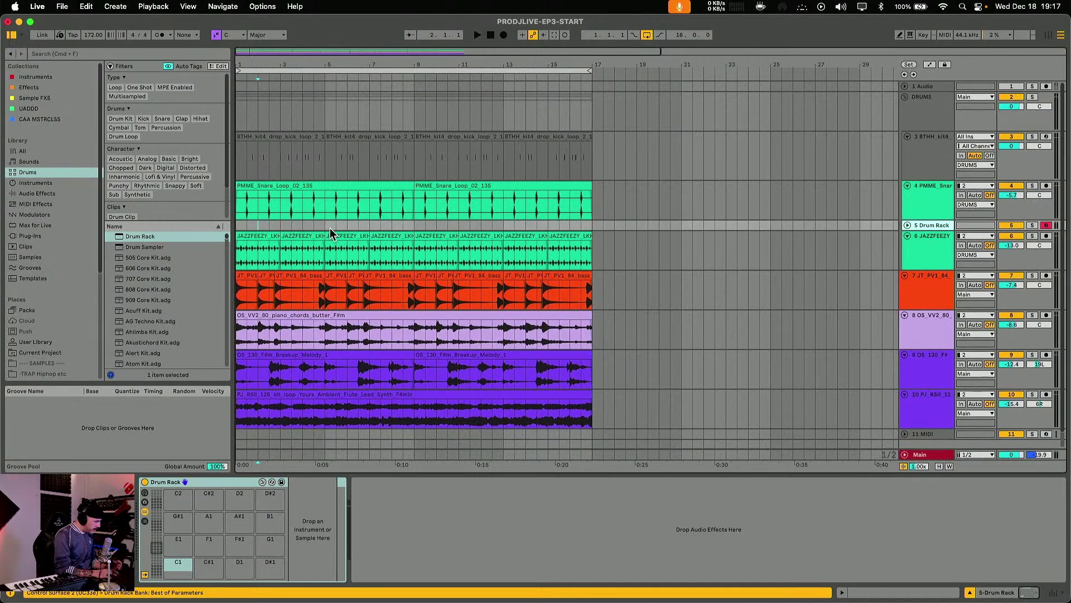
left_click(254, 210)
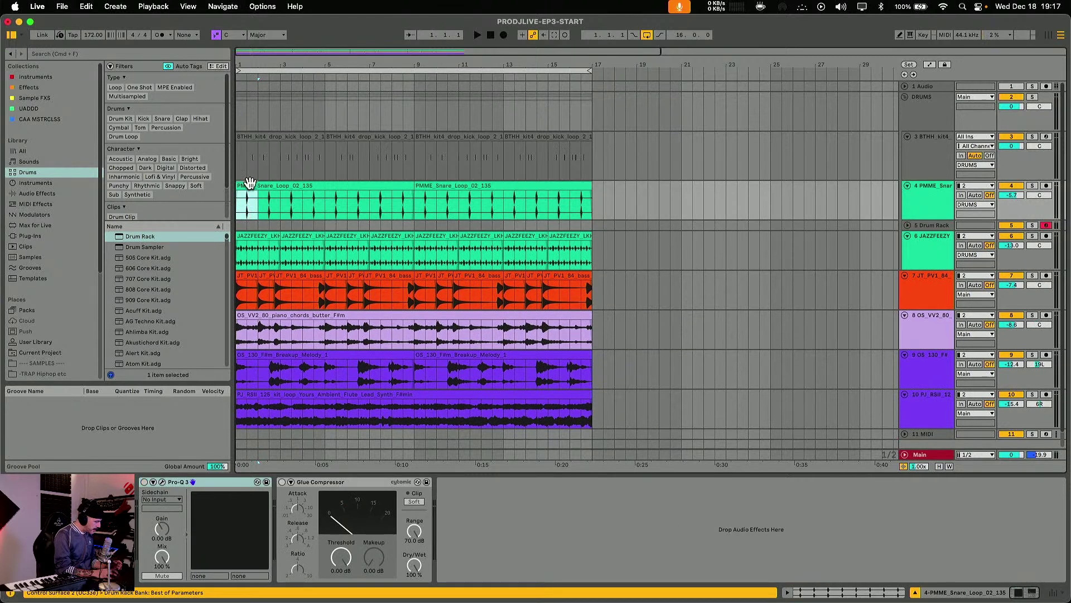
left_click(908, 226)
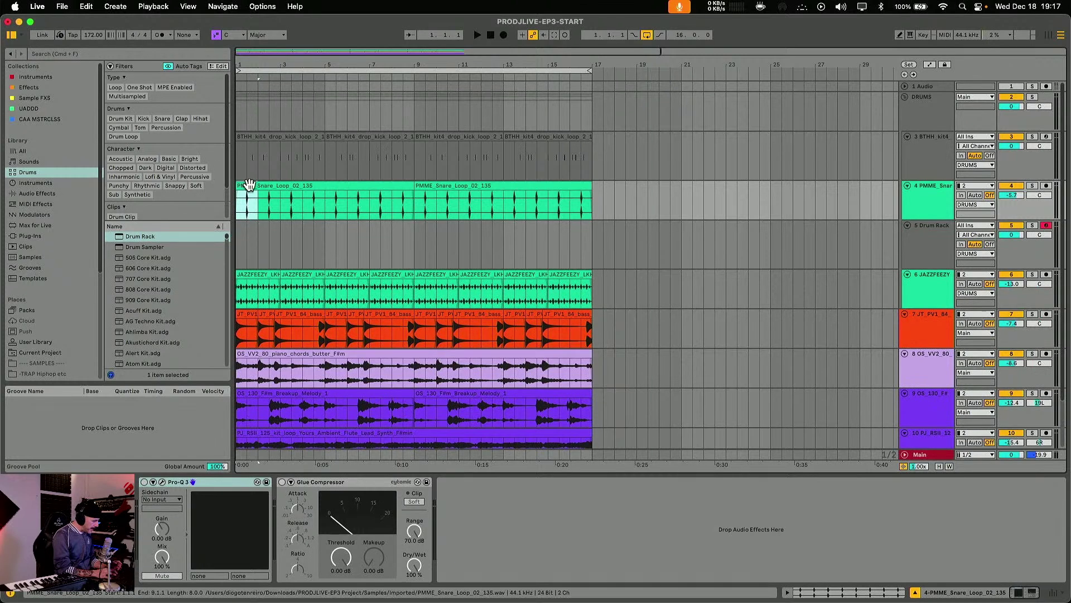
left_click(943, 242)
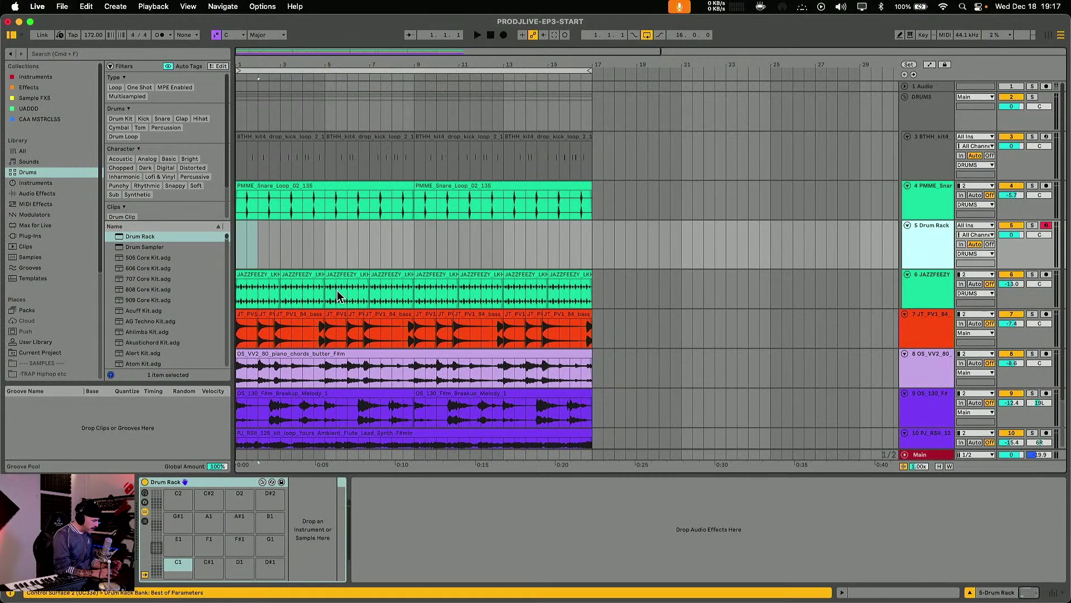
- Split off the first bar of the snare loop and load it onto the Drum Rack's C1 pad
left_click_drag(258, 204, 237, 204)
key("super+e")
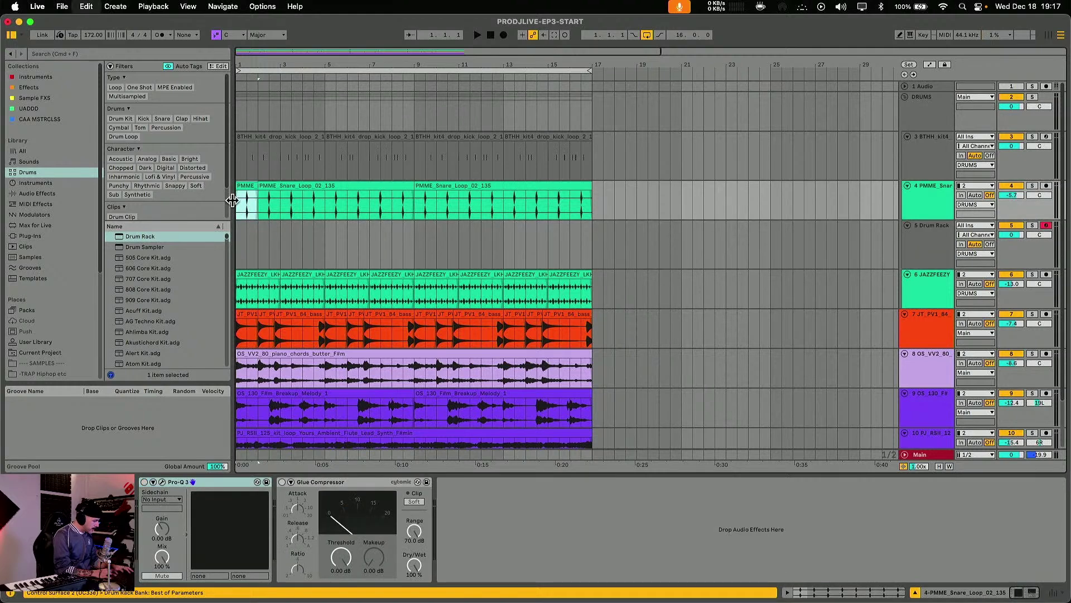
left_click(245, 183)
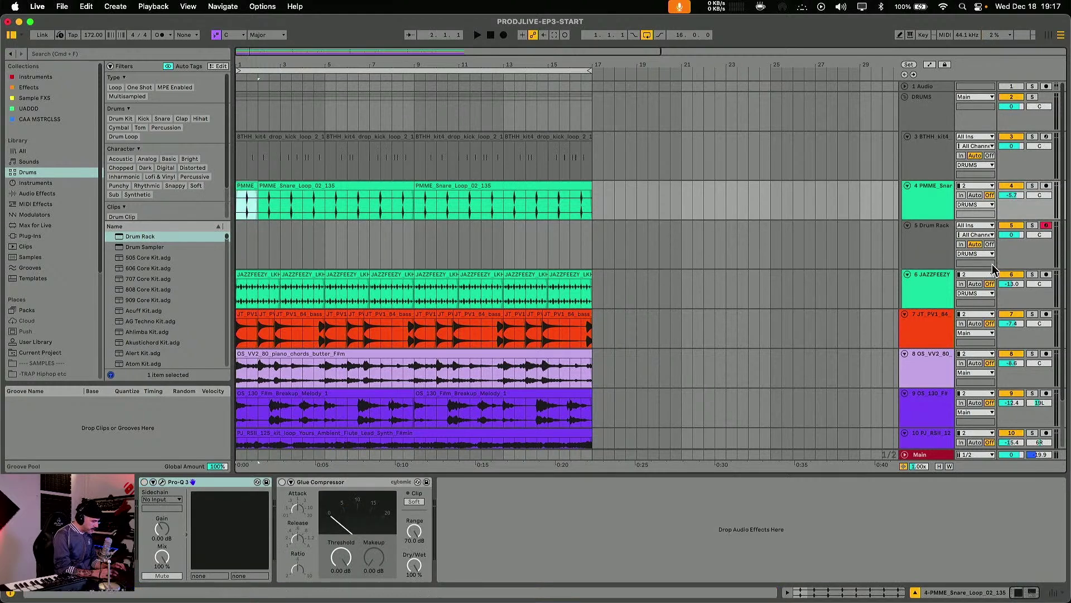
left_click(947, 246)
left_click_drag(247, 190, 179, 568)
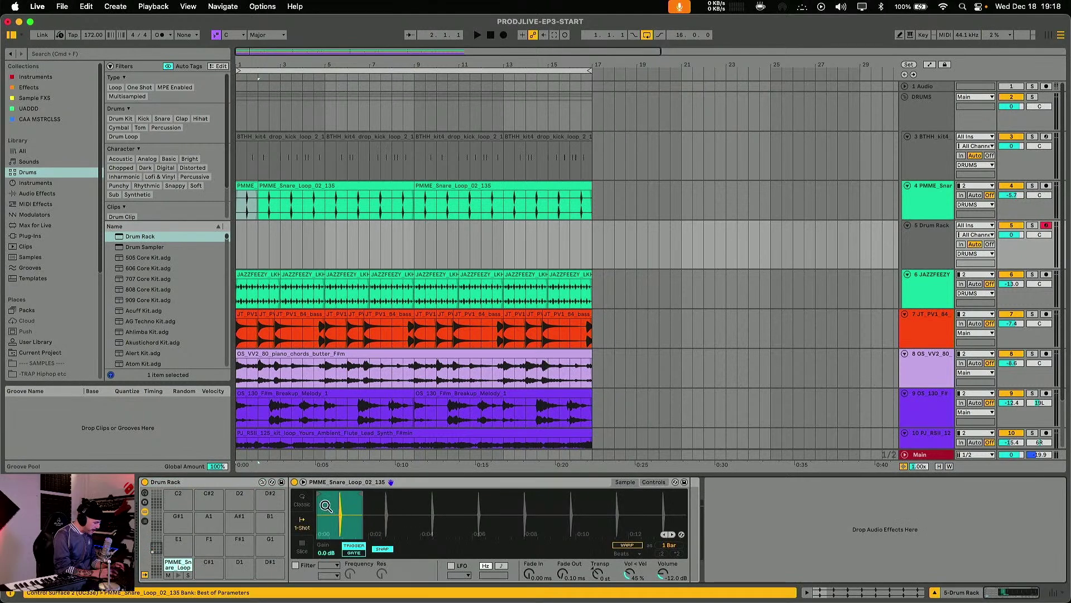
- Move the C1 pad's sample start to the onset of the first snare hit
left_click_drag(317, 495, 339, 495)
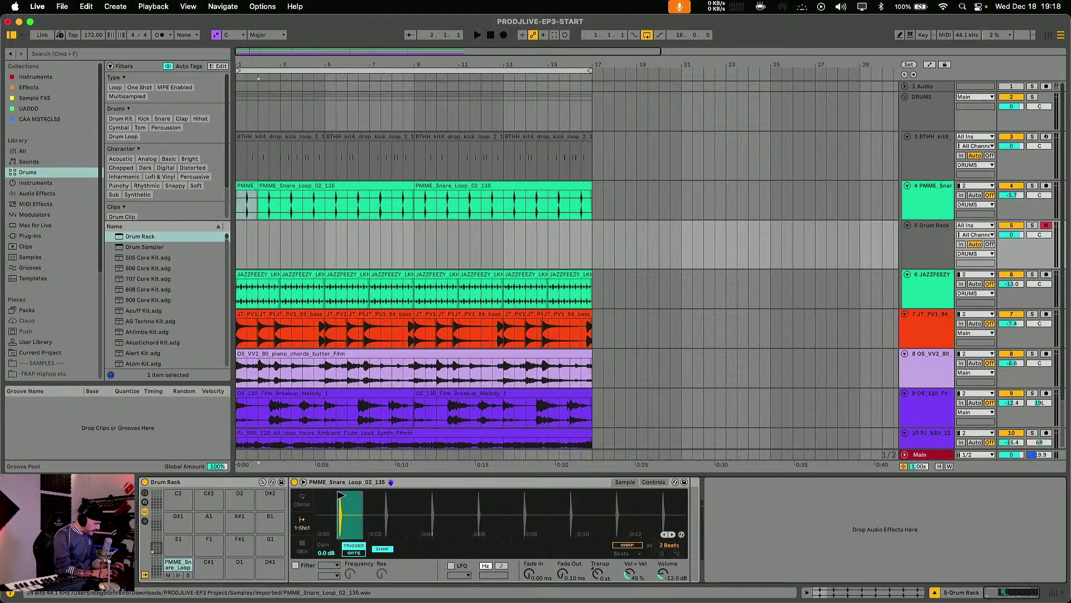
scroll(340, 514, "up", 5)
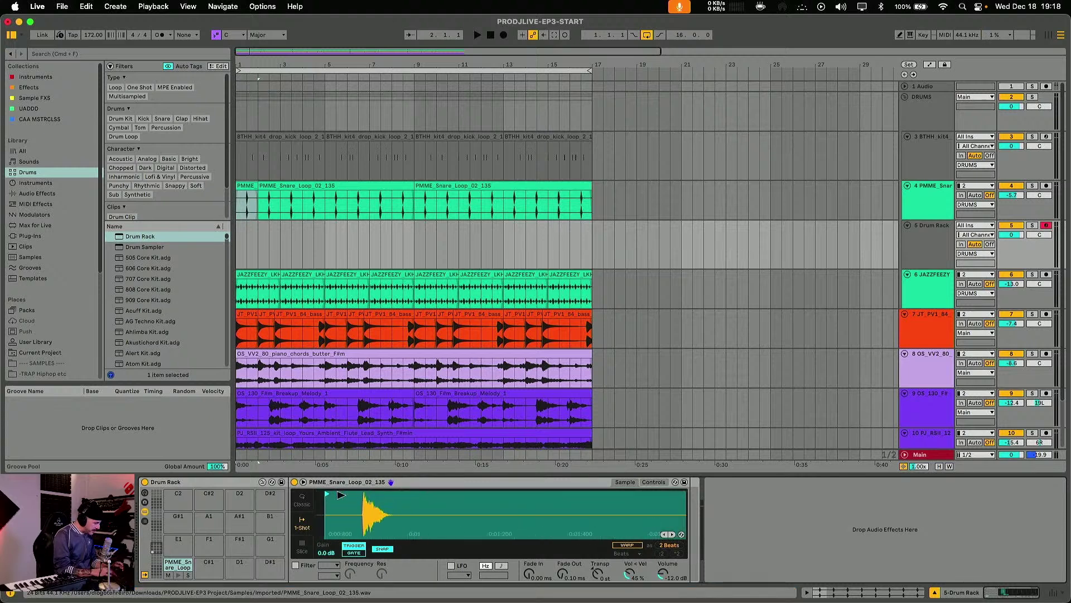
left_click_drag(338, 495, 354, 495)
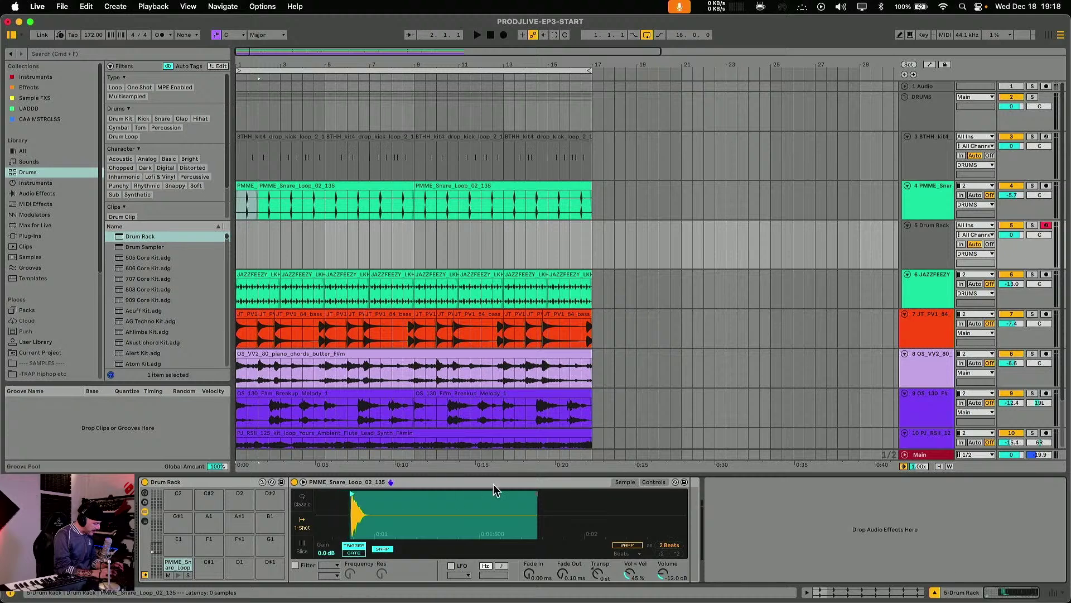
- Shorten the C1 pad's snare sample so that it ends shortly after the first hit, about 1 beat long
left_click_drag(539, 493, 416, 490)
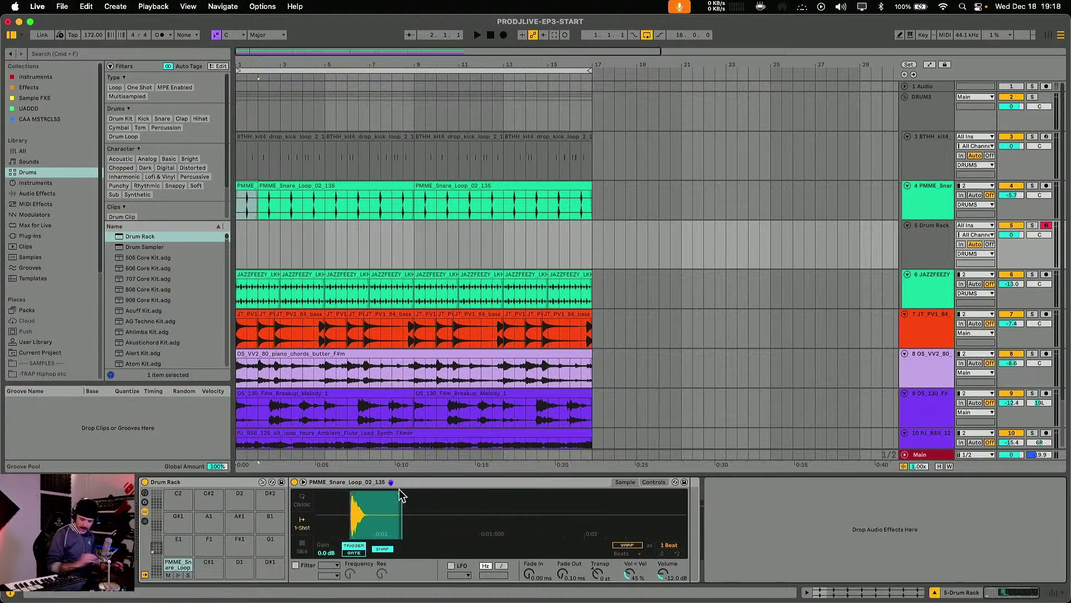
key("Delete")
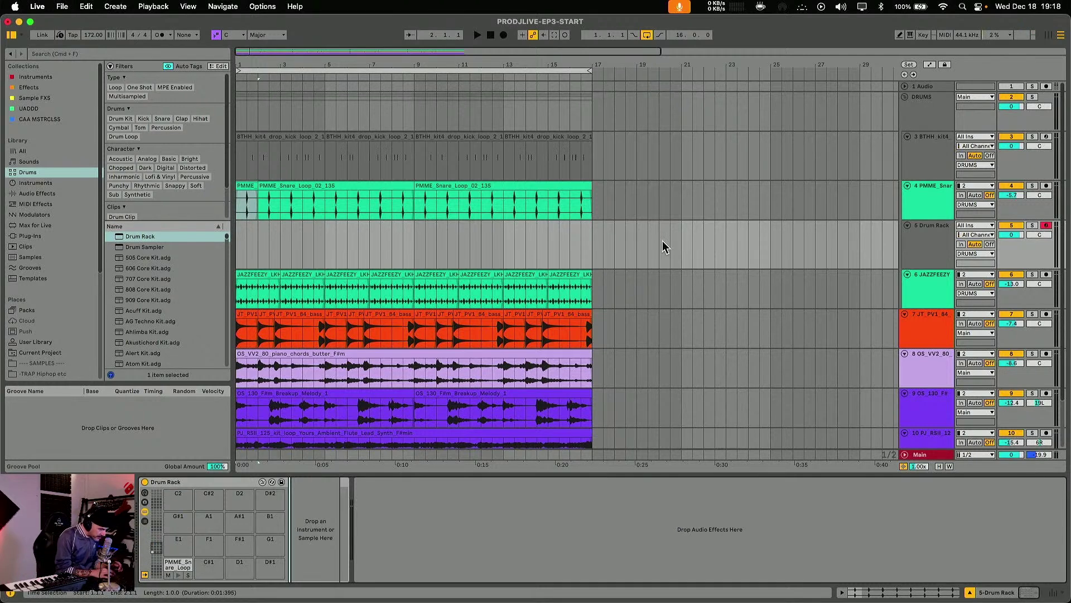
- Arm and unfold the 11 MIDI track, and reselect and re-arm the Drum Rack track for recording
scroll(995, 322, "down", 2)
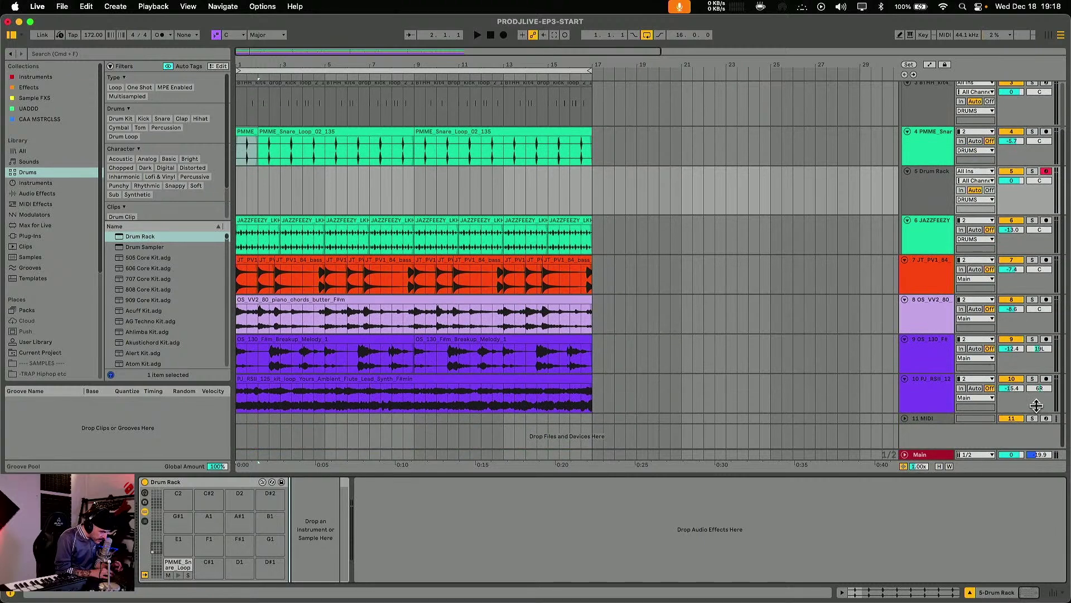
left_click(1048, 419)
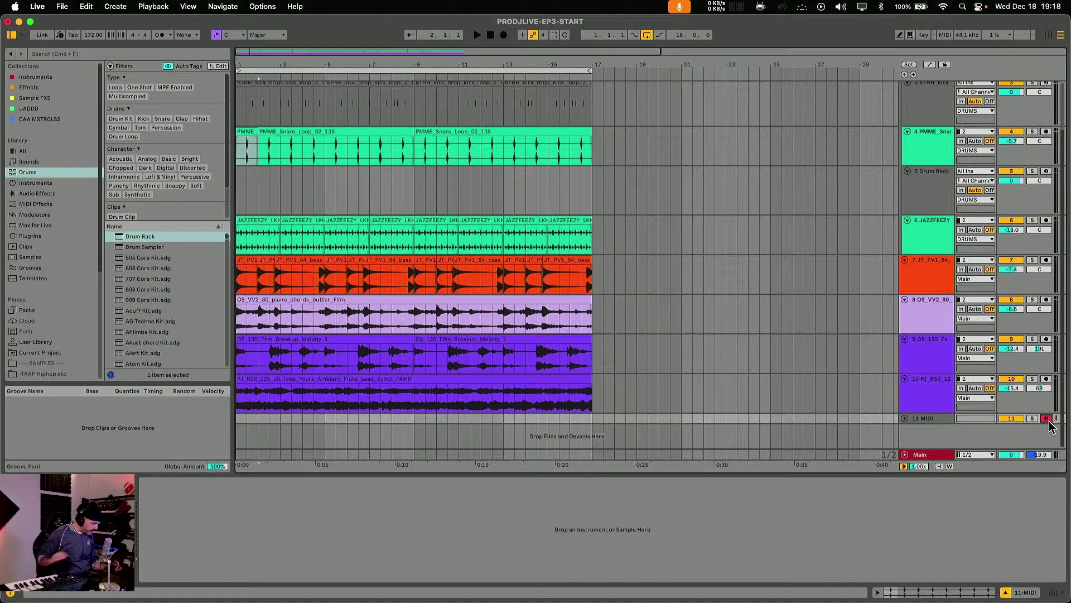
left_click(905, 418)
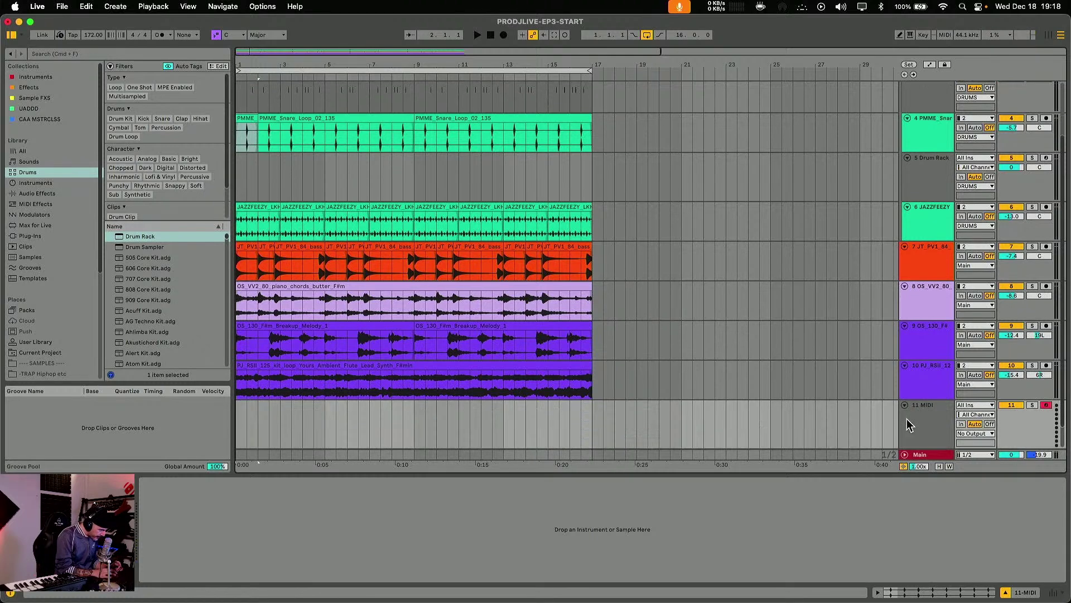
left_click(923, 440)
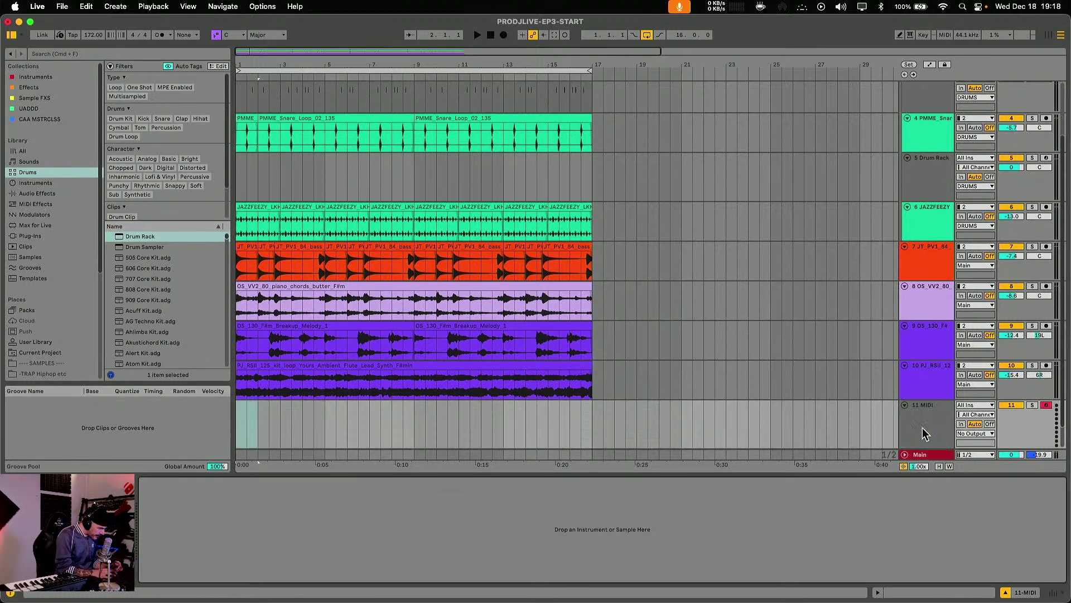
left_click(920, 175)
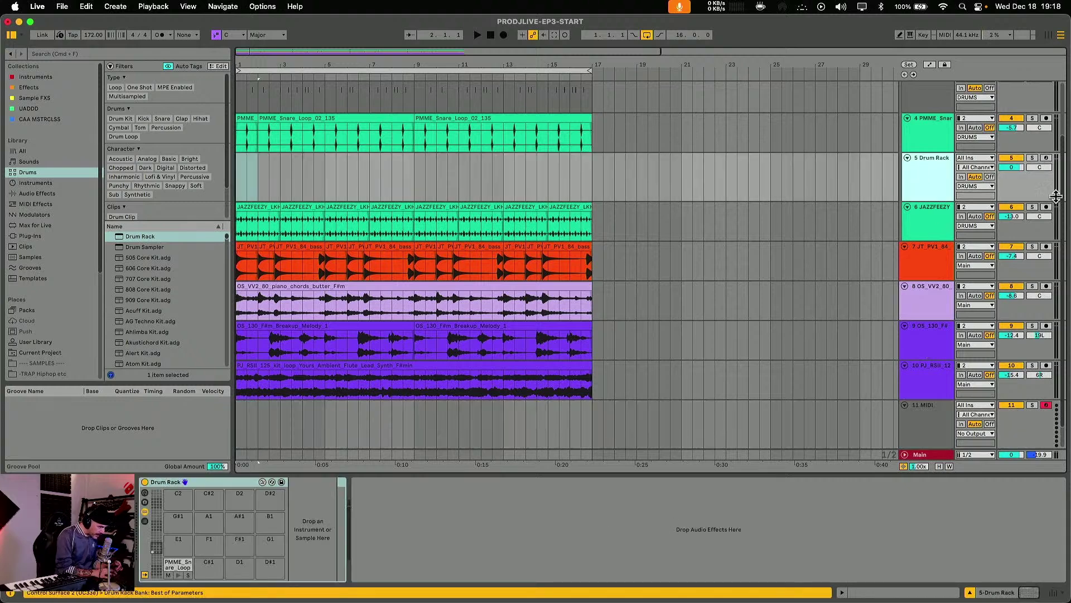
left_click(1047, 158)
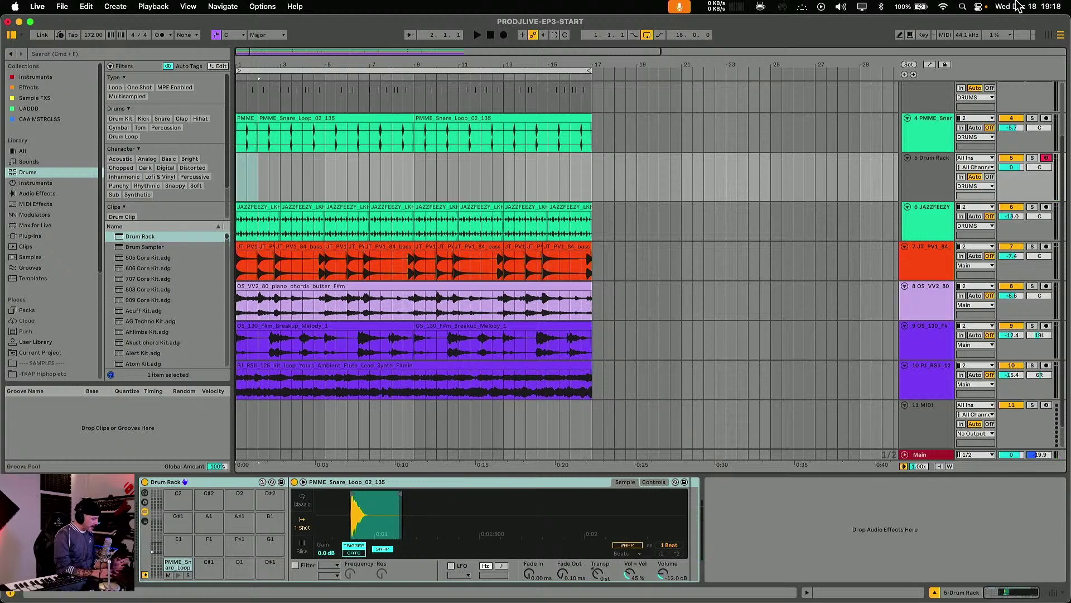
- Create a one-bar MIDI clip at the start of the Drum Rack track with a sixteenth note for the snare pad at 1.2
double_click(244, 179)
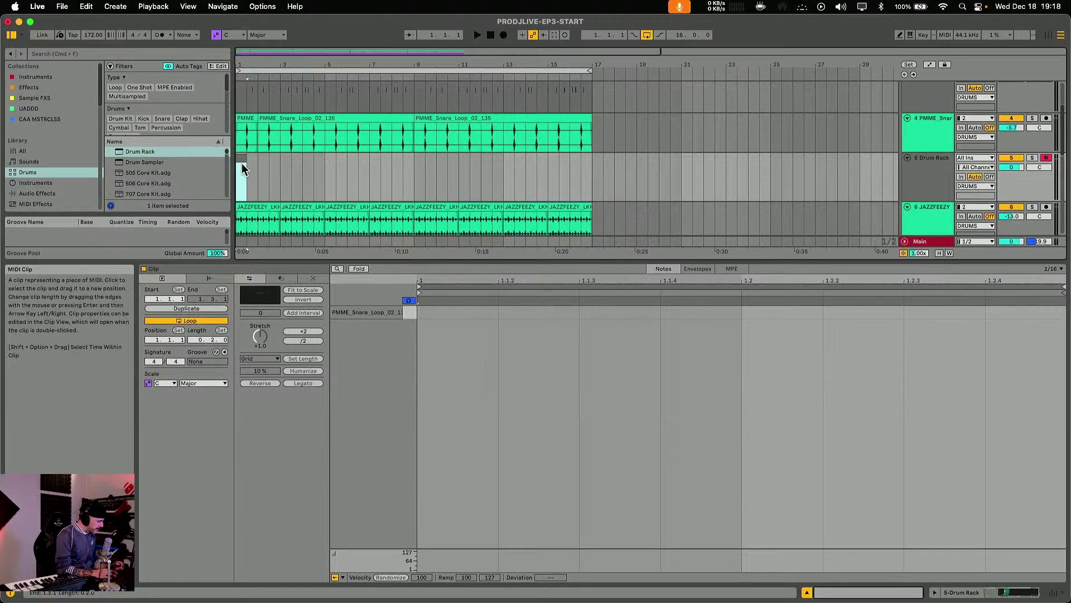
left_click_drag(247, 158, 258, 156)
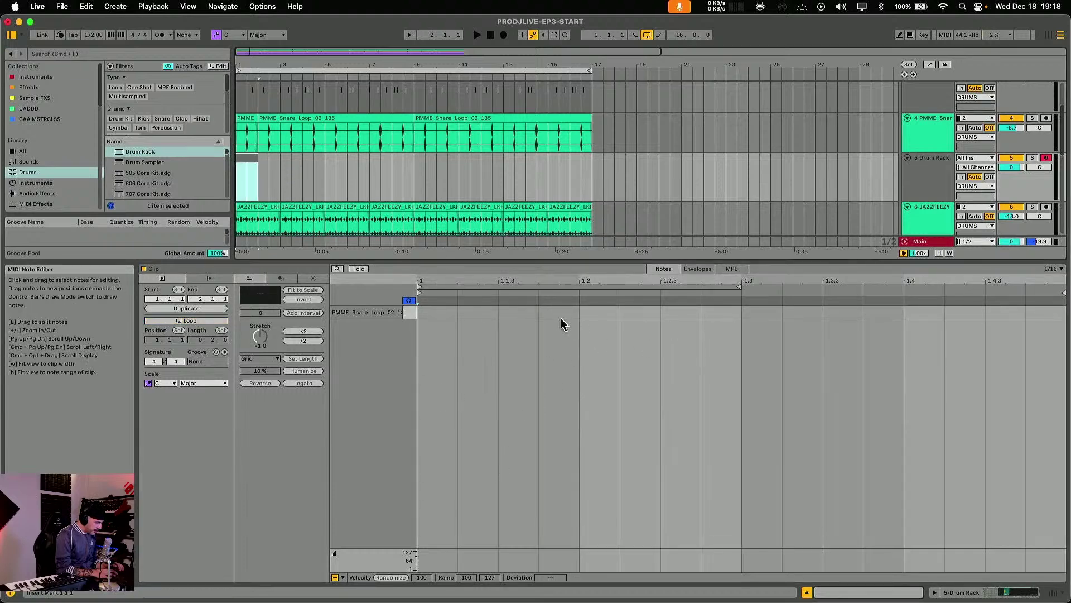
double_click(596, 312)
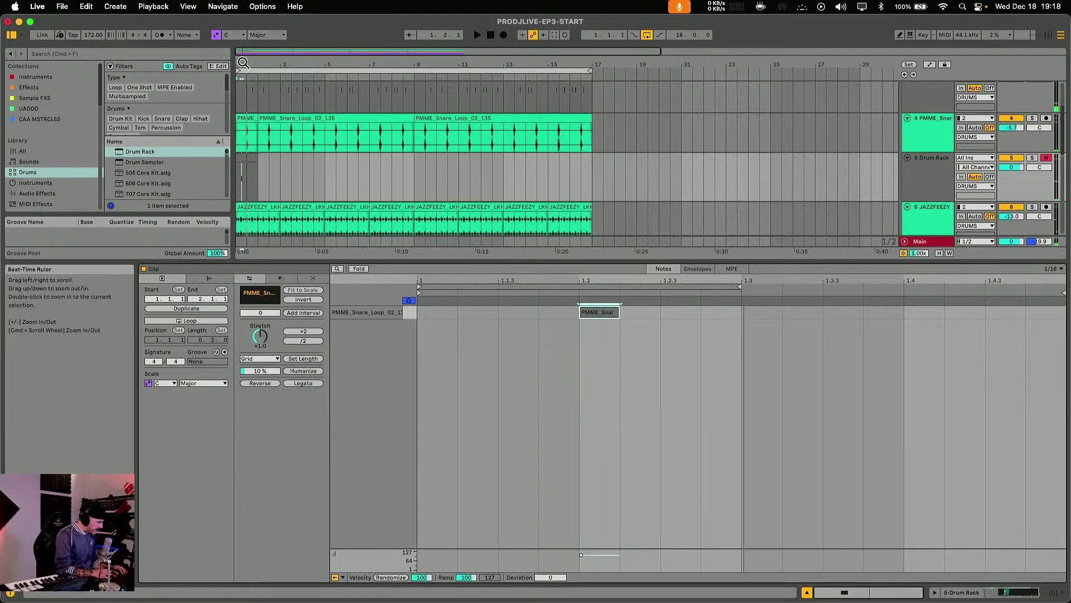
- Move the sixteenth-long clip piece holding the snare note to beat 1.3 and delete the empty clip pieces around it
left_click_drag(243, 63, 304, 156)
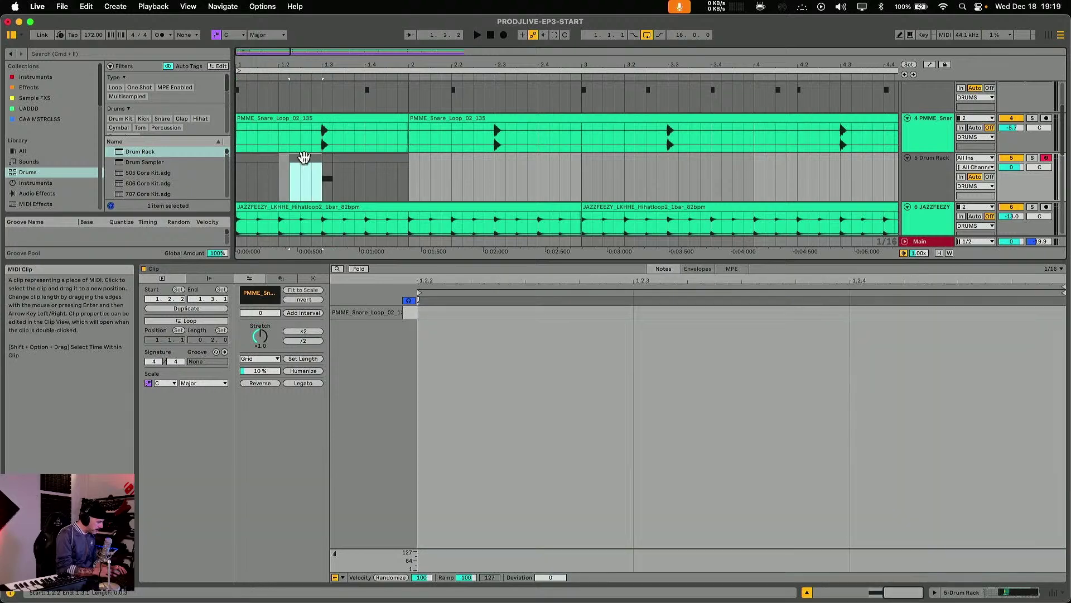
key("Delete")
left_click(343, 163)
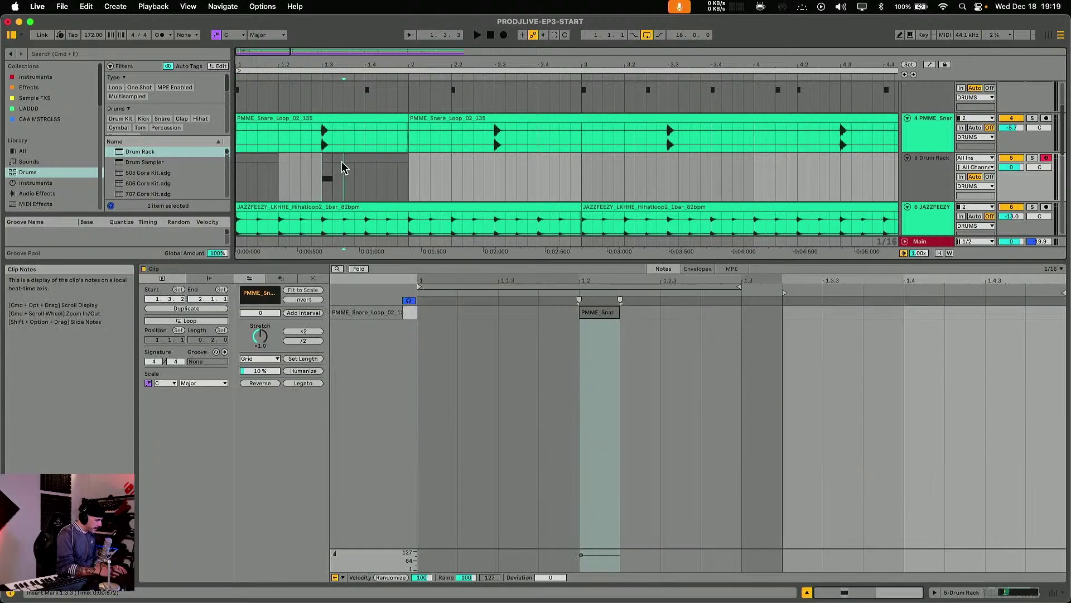
key("Delete")
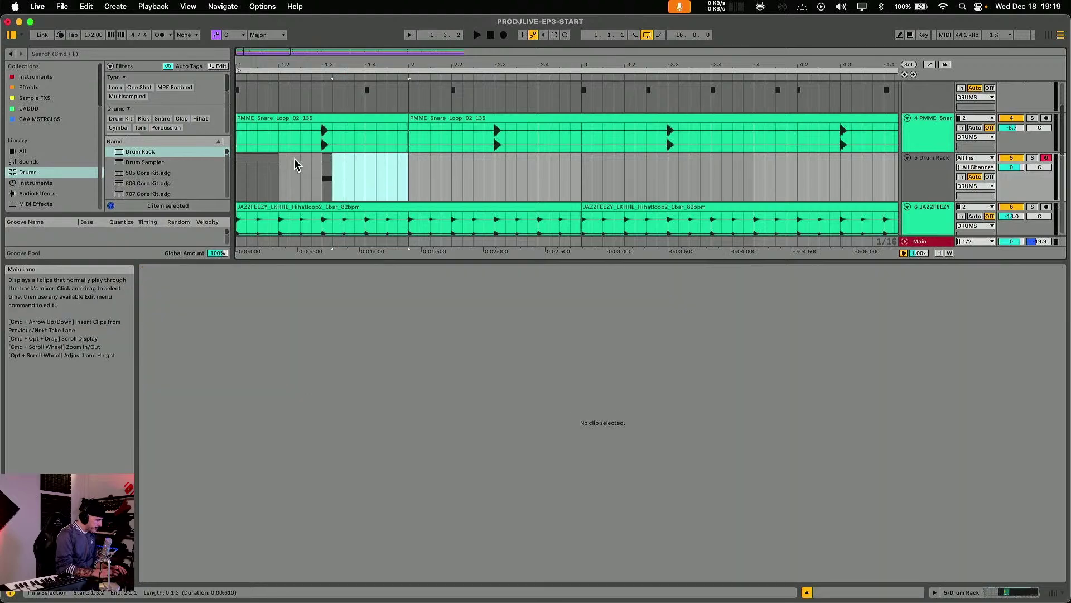
left_click(267, 167)
left_click(259, 161)
key("Delete")
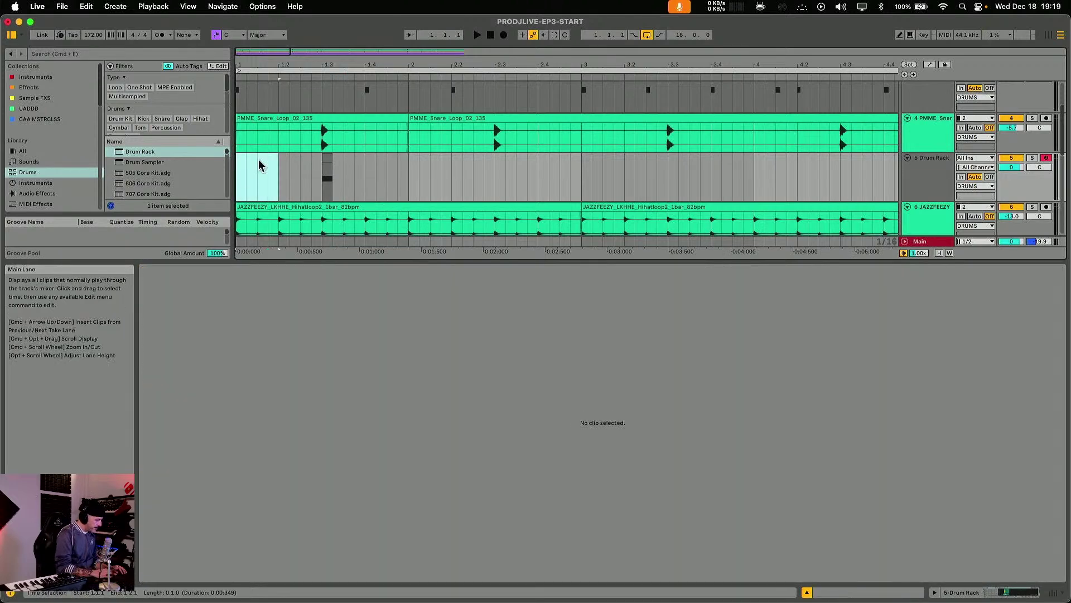
- Duplicate the Drum Rack track's first bar repeatedly until the snare pattern fills all bars through bar 16
key("minus")
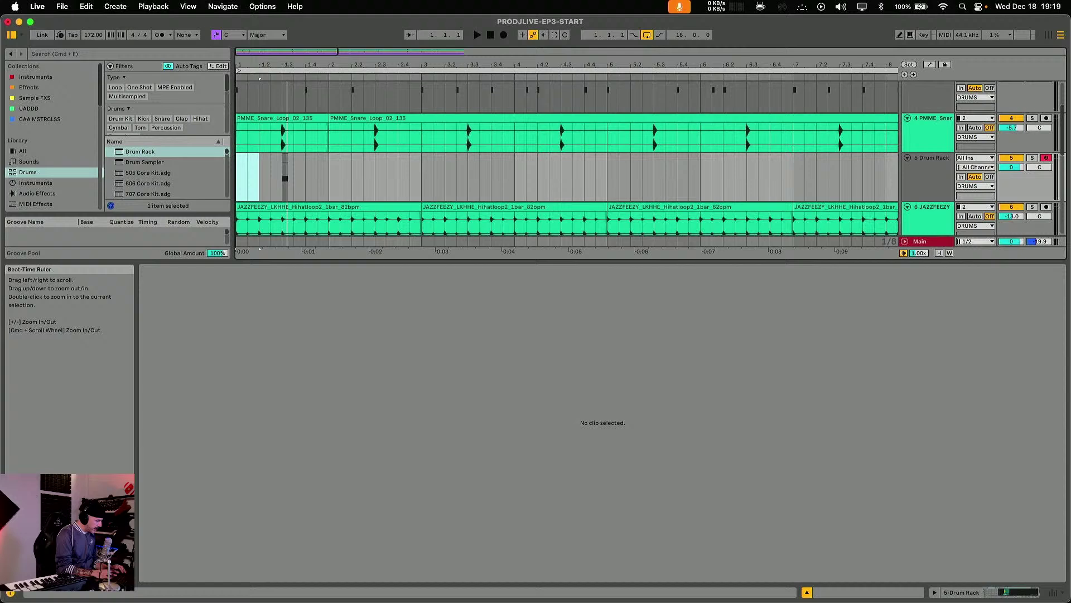
left_click(331, 186)
left_click_drag(331, 185, 174, 184)
key("super+d")
key("super+d")
key("super+d")
key("super+d")
key("super+d")
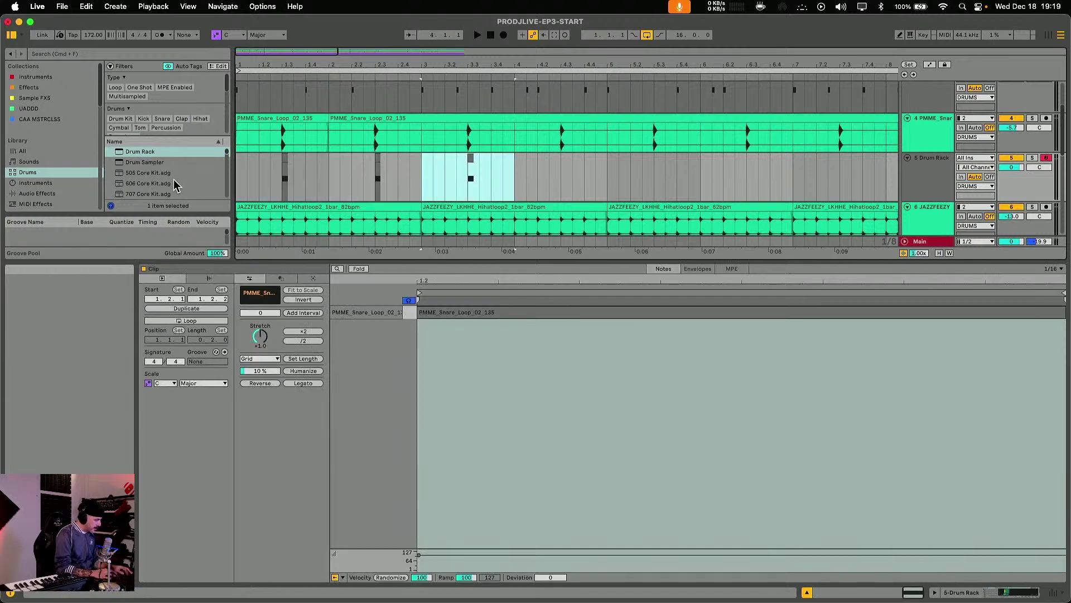
key("super+d")
key("super+d")
key("super+d")
key("super+d")
key("super+d")
key("super+d")
key("super+d")
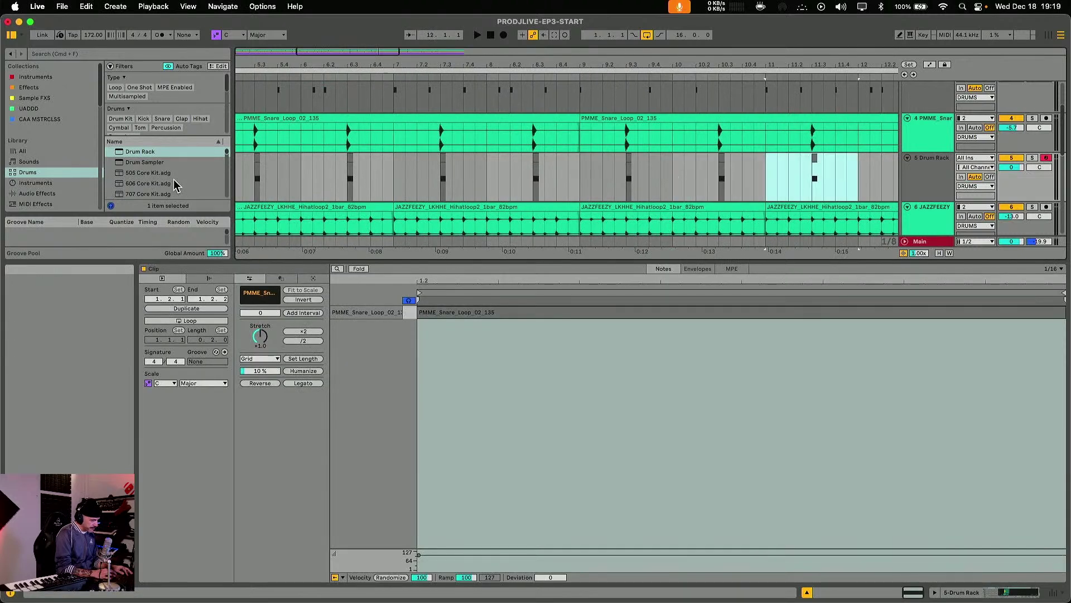
key("super+d")
key("super+d")
key("super+d")
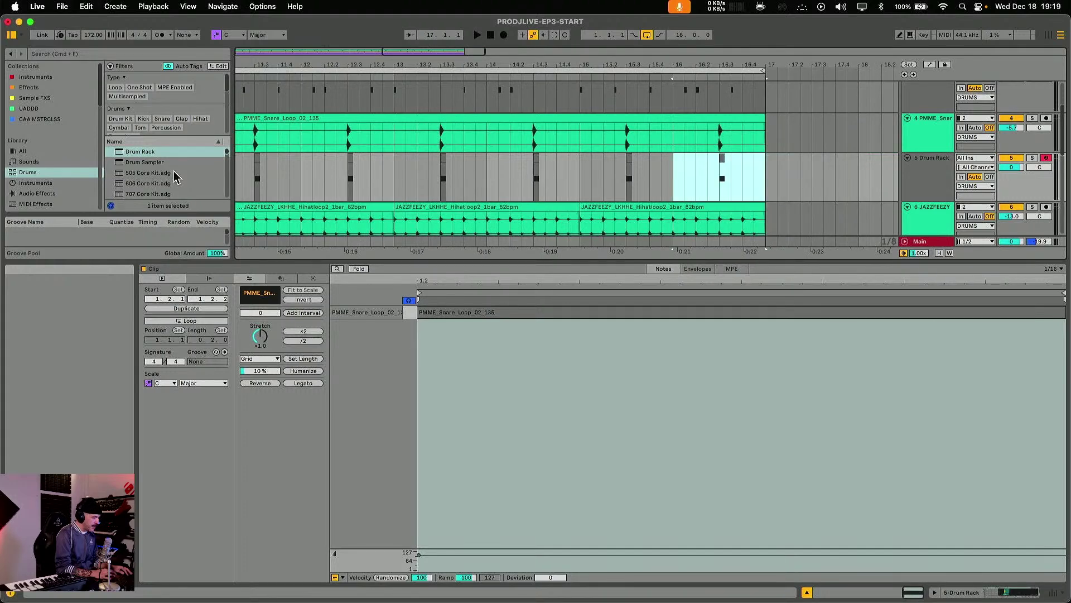
- Consolidate the twelve short Drum Rack clips from bar 5 through bar 16 into a single MIDI clip
key("minus")
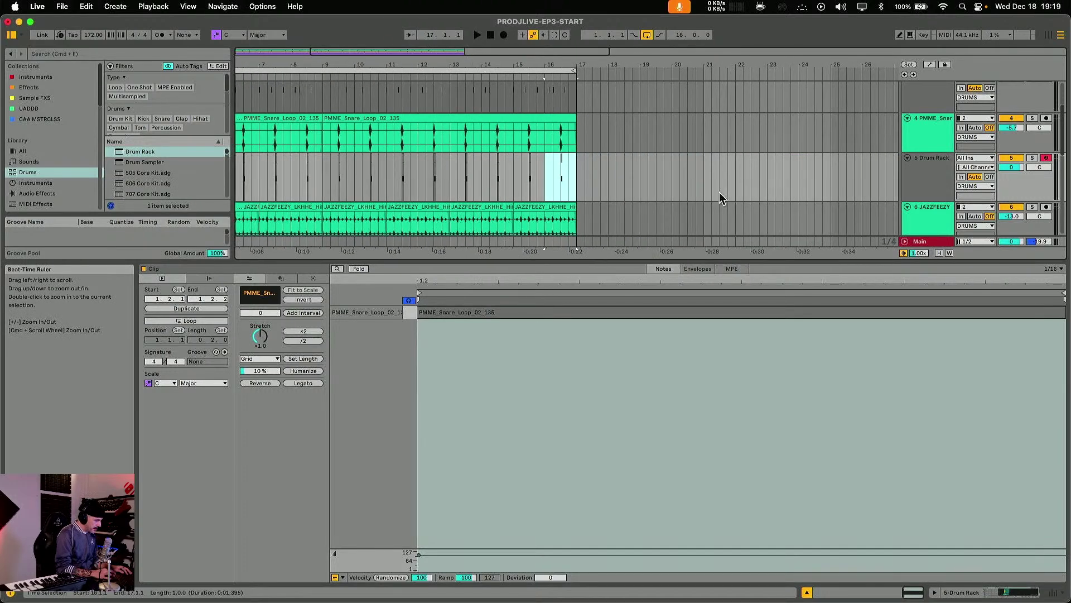
left_click_drag(575, 182, 201, 169)
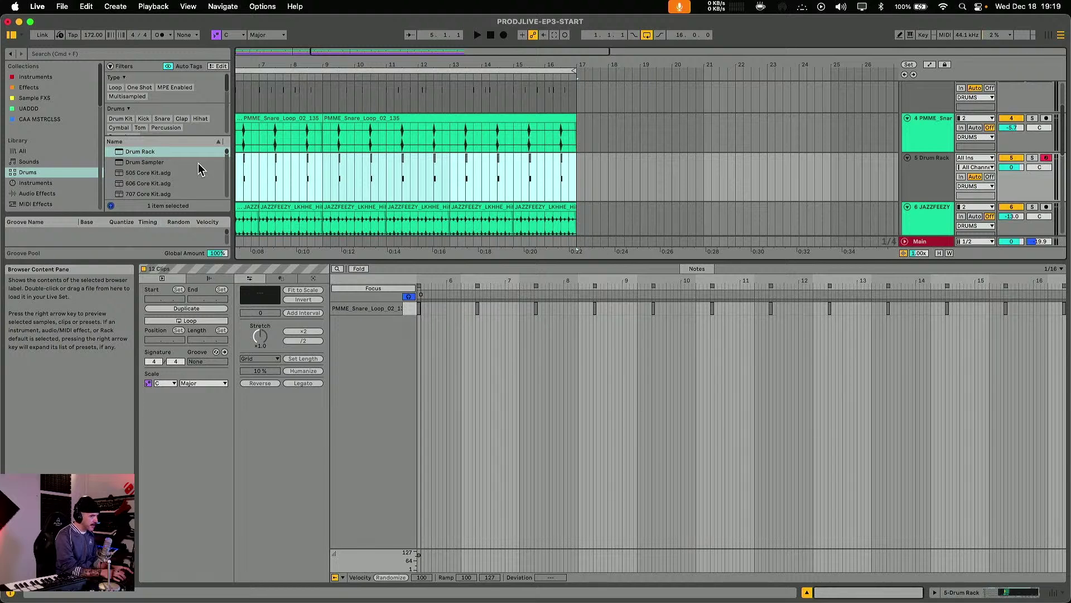
key("super+j")
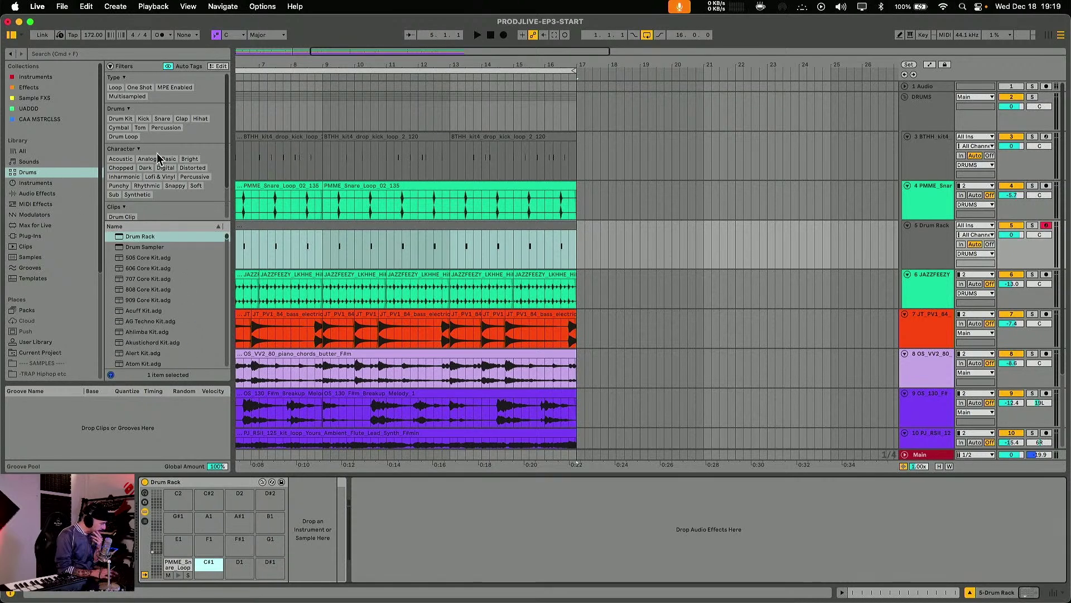
- Filter the Drums library by Snare and audition the listed snare samples one after another
left_click(182, 120)
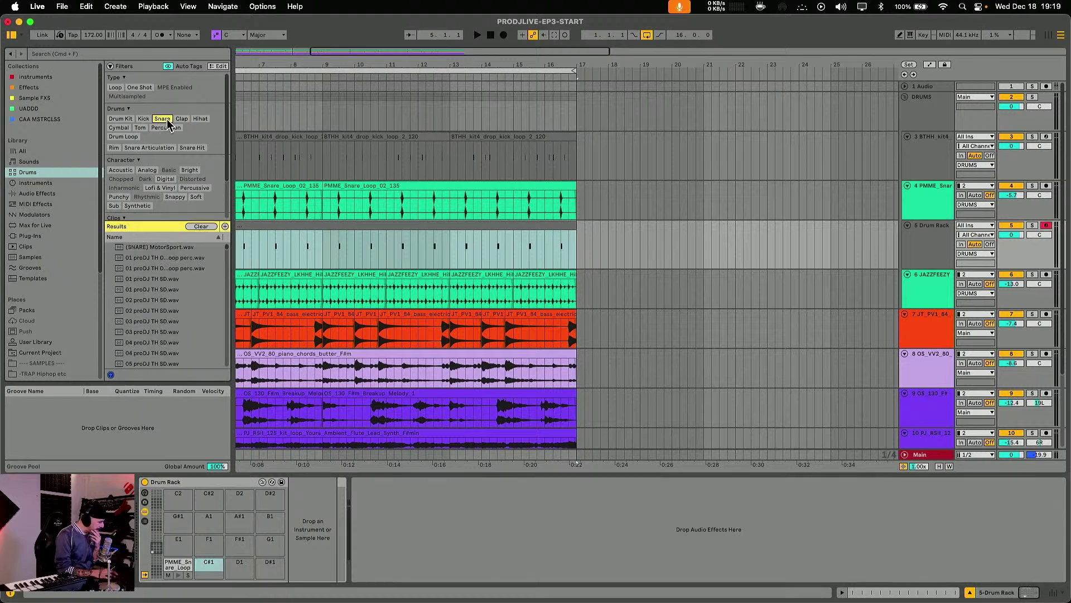
left_click(160, 261)
key("Down")
key("Down")
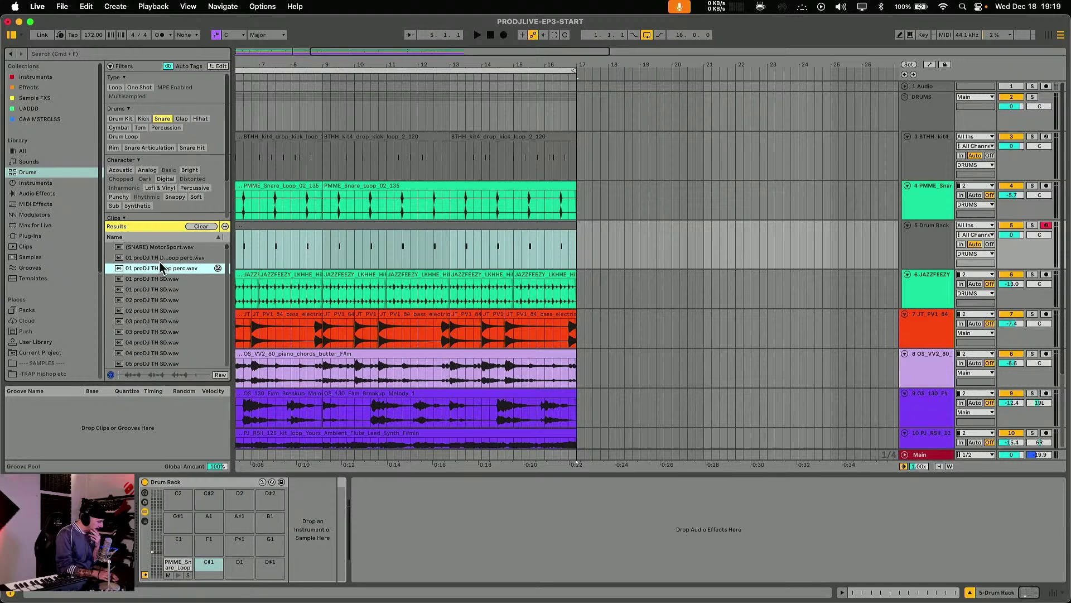
key("Down")
key("Down")
key("Down")
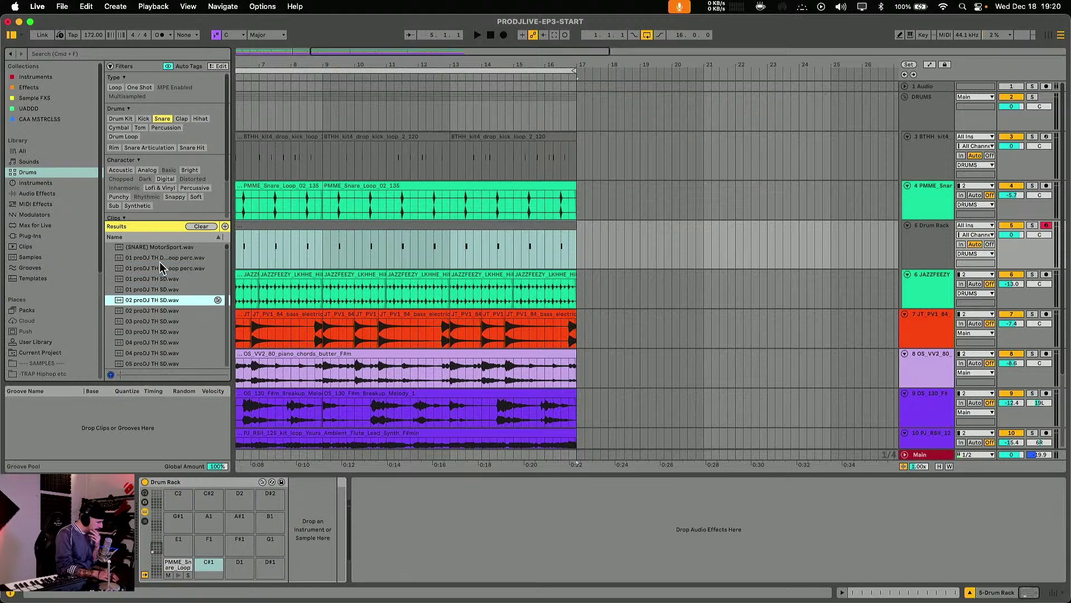
key("Up")
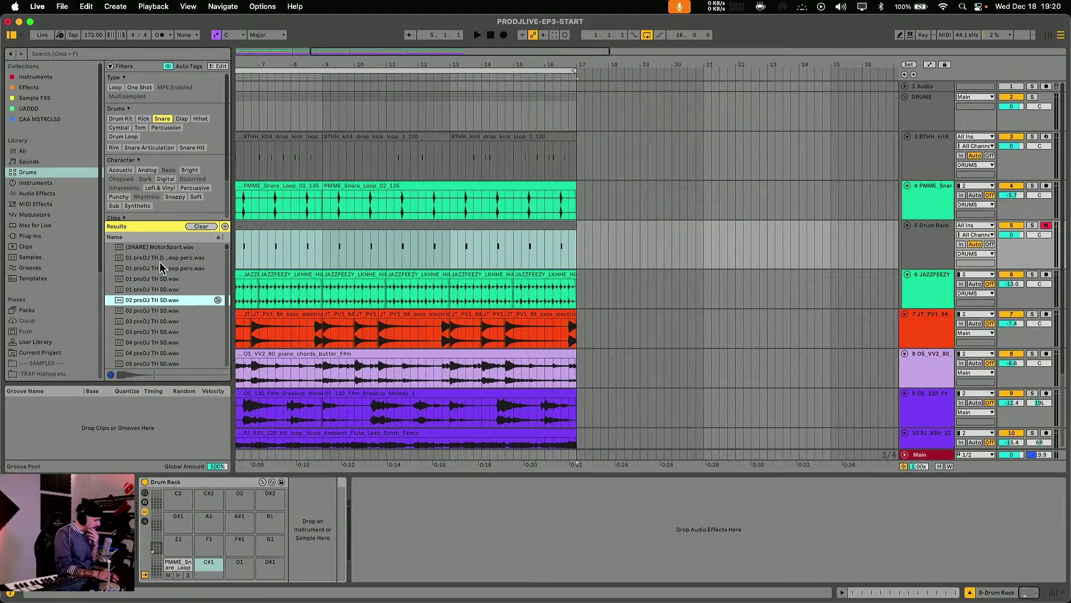
key("Down")
key("Down")
key("Down")
key("Down")
key("Down")
key("Down")
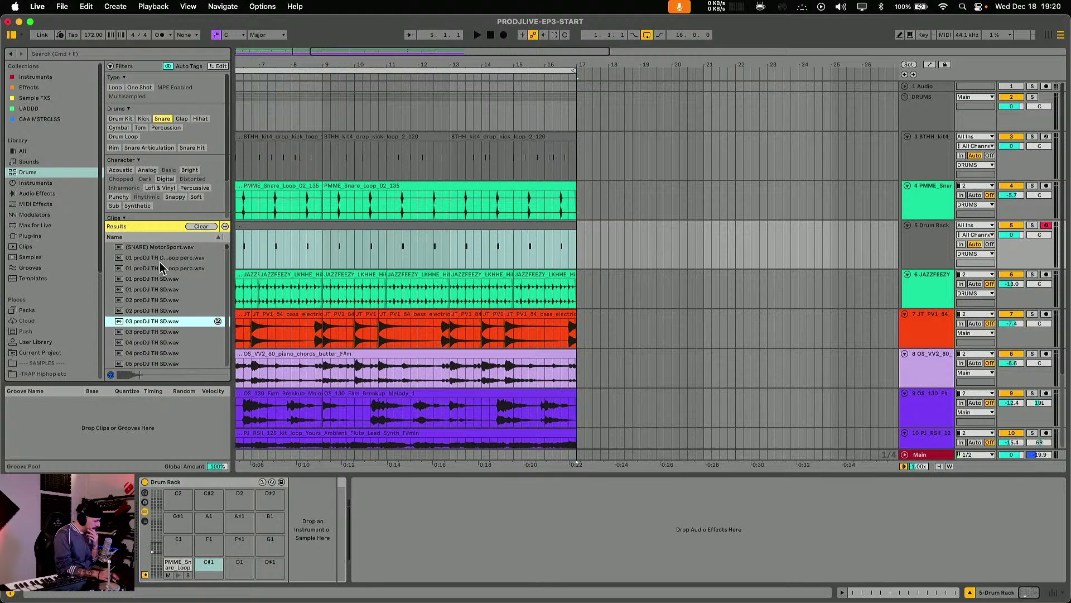
- Choose the sample 11 STC2 BRDH Snare.wav and load it onto the Drum Rack's C#1 pad
key("Down")
key("Down")
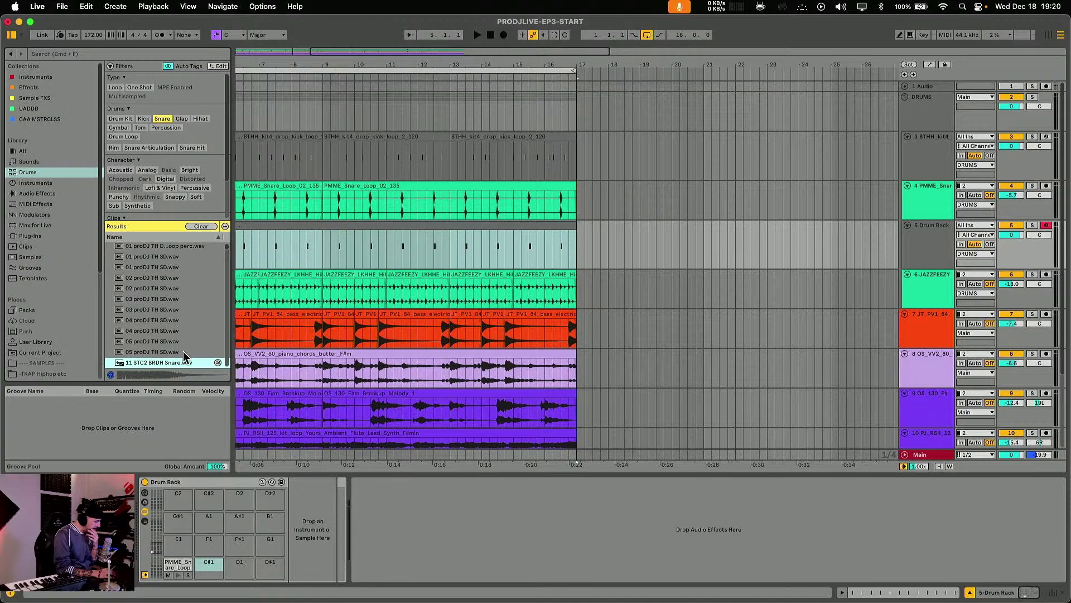
scroll(178, 358, "down", 1)
left_click_drag(216, 559, 211, 568)
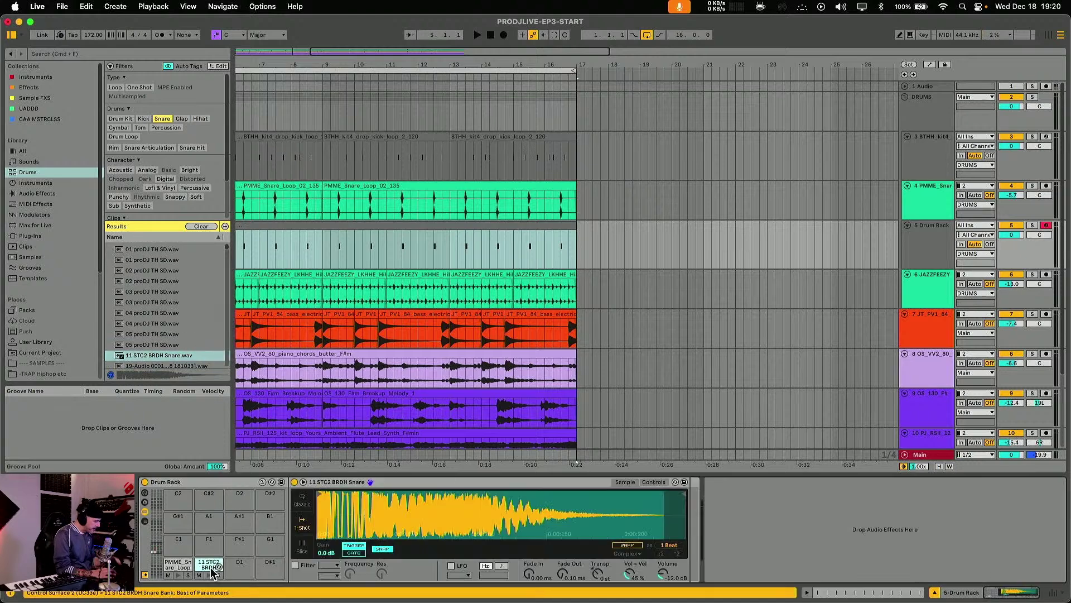
- In the consolidated Drum Rack clip, copy all PMME snare notes up to the 11 STC2 BRDH Snare row
double_click(339, 226)
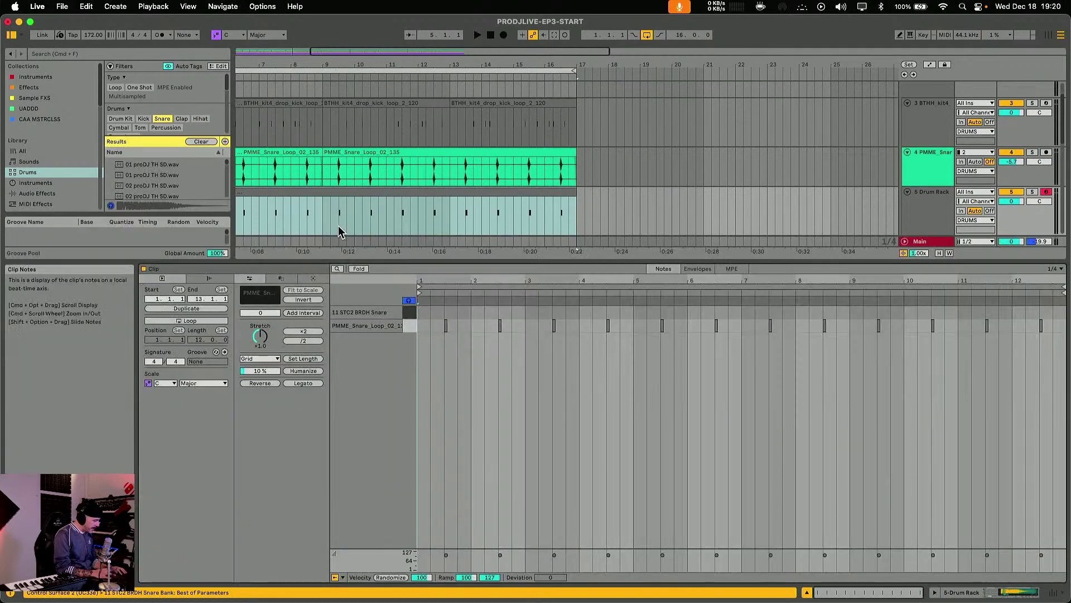
left_click(411, 326)
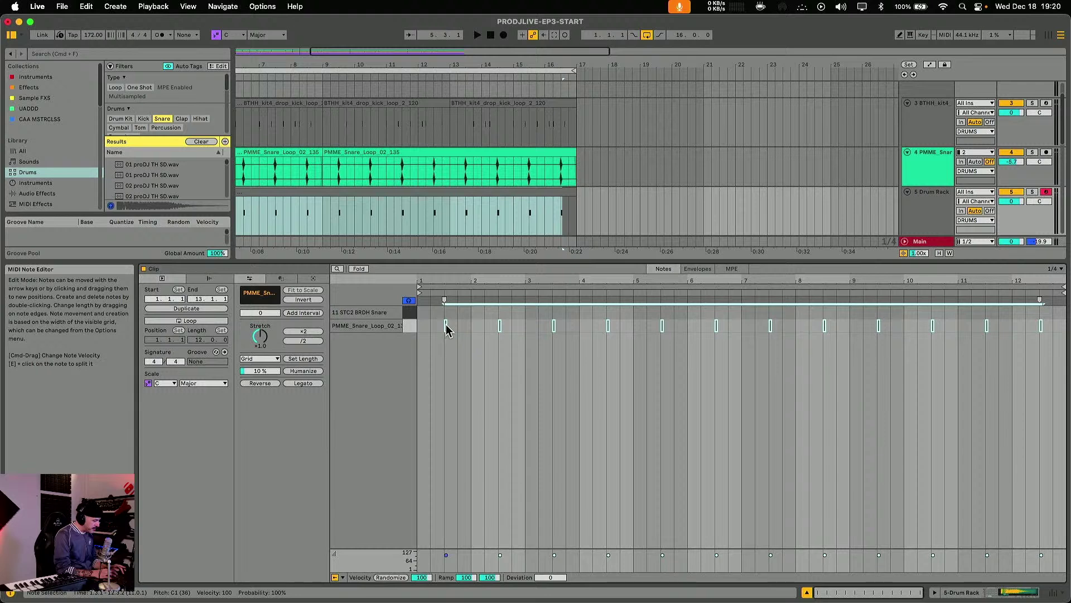
left_click_drag(446, 324, 445, 317)
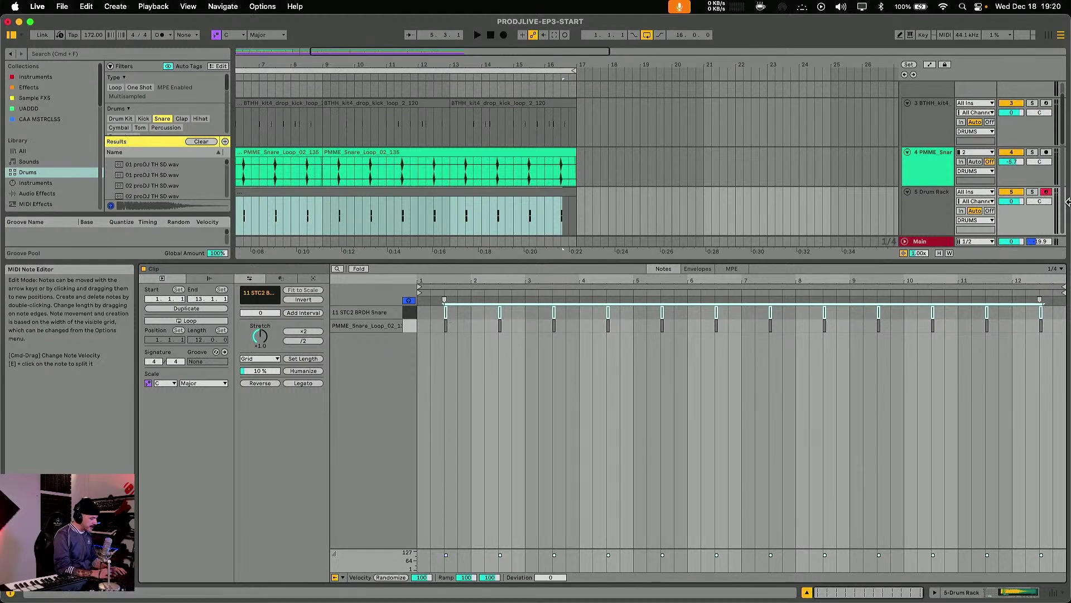
- Lower the volume of the 11 STC2 BRDH Snare pad to -26.3 dB on the Drum Rack track
left_click(929, 173)
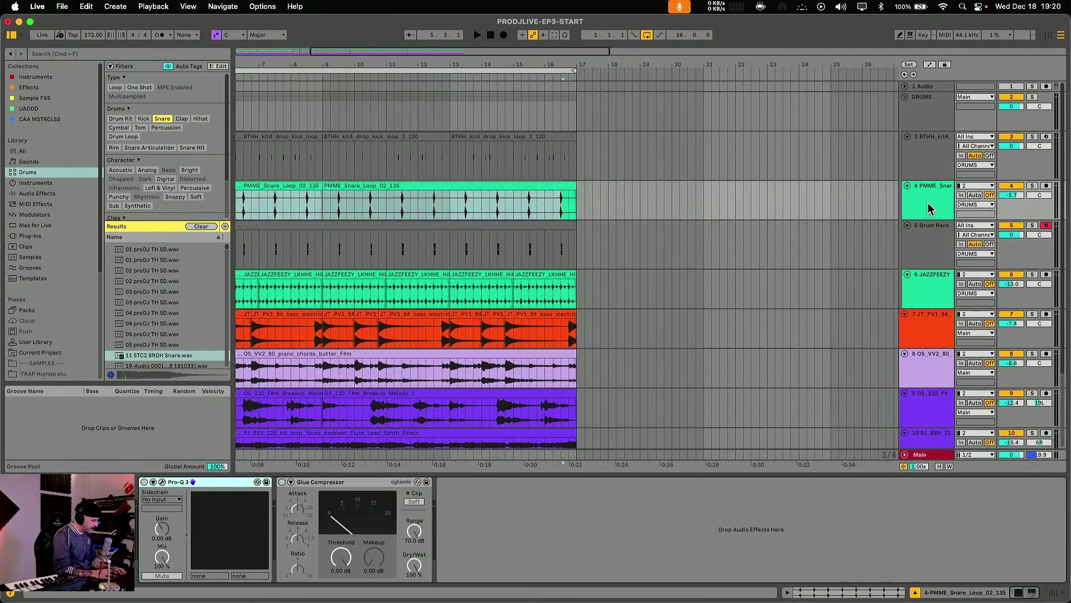
left_click(925, 262)
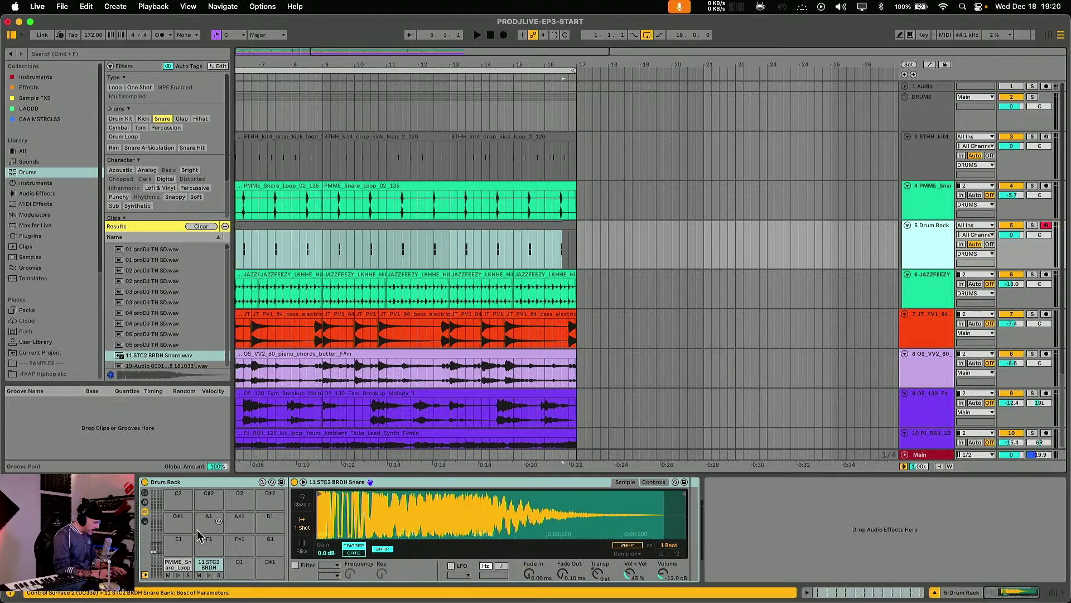
left_click_drag(662, 577, 662, 597)
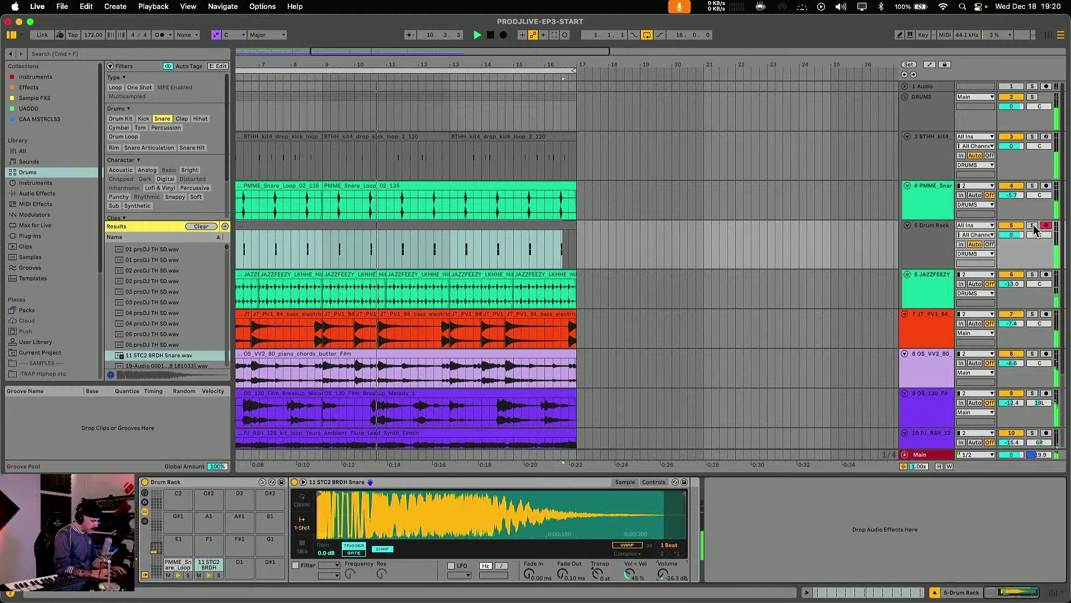
double_click(493, 223)
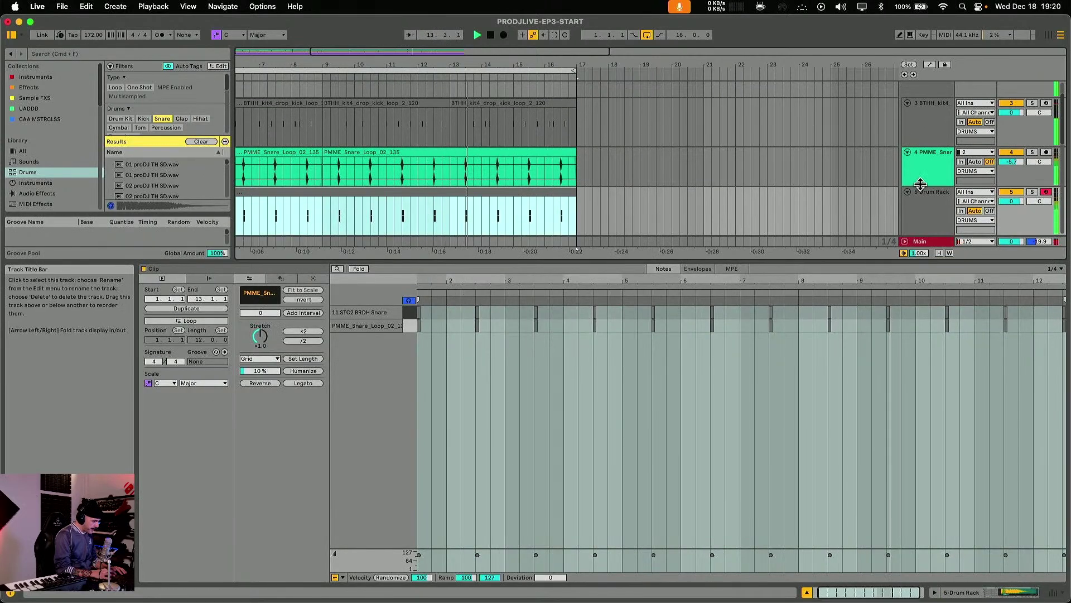
left_click(922, 190)
left_click(960, 593)
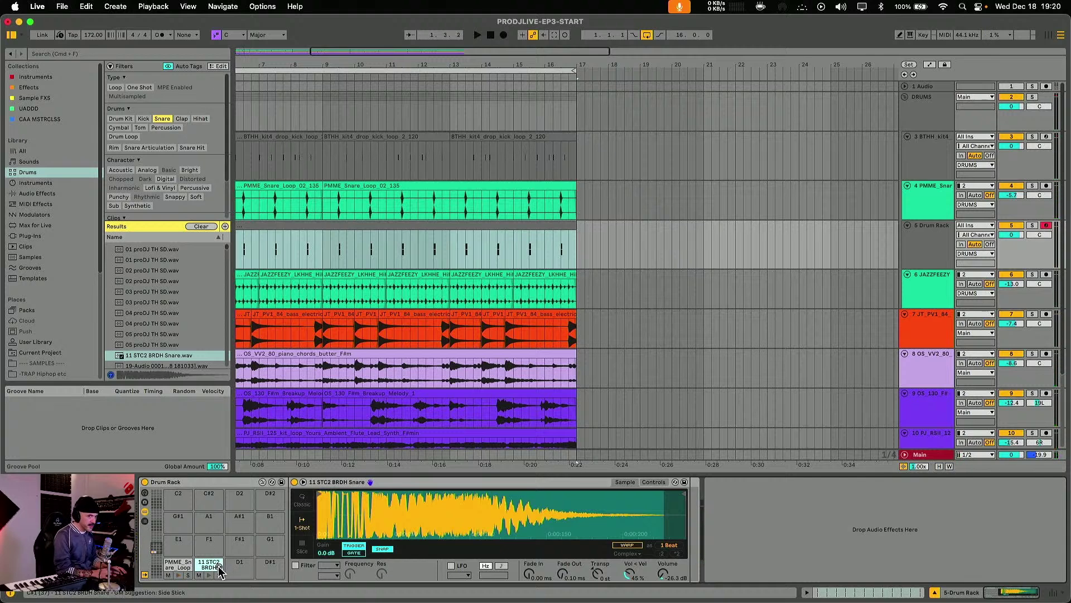
- Audition other snares from the library and hot-swap the 11 STC2 BRDH Snare pad's sample for 512SNARE.wav
left_click(219, 569)
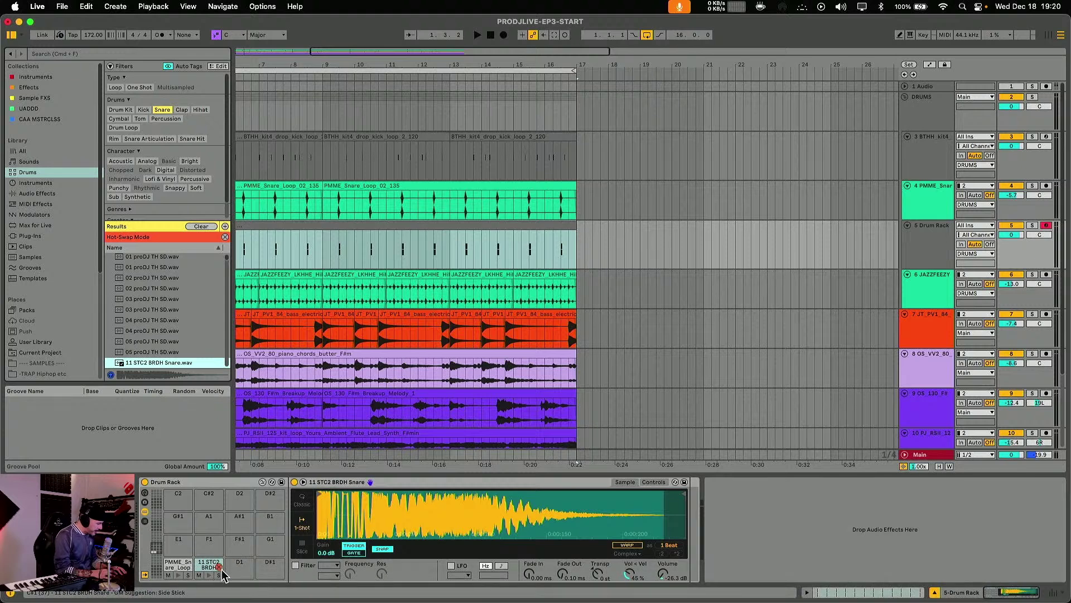
left_click(156, 288)
key("Down")
key("Down")
key("Down")
key("Down")
key("Down")
key("Down")
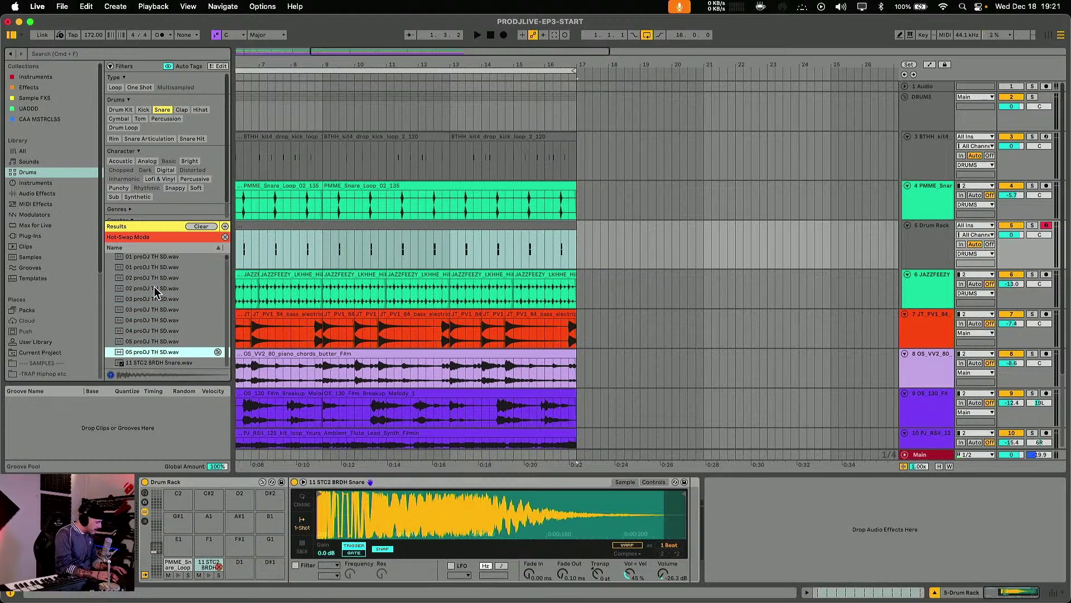
key("Down")
key("Down")
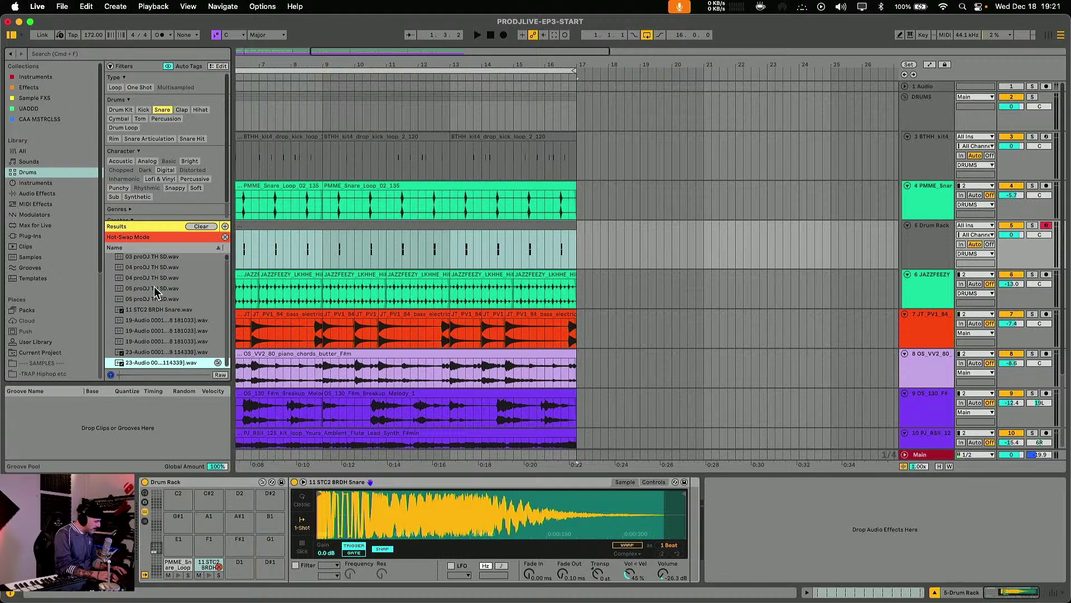
key("Down")
key("Down")
key("Down")
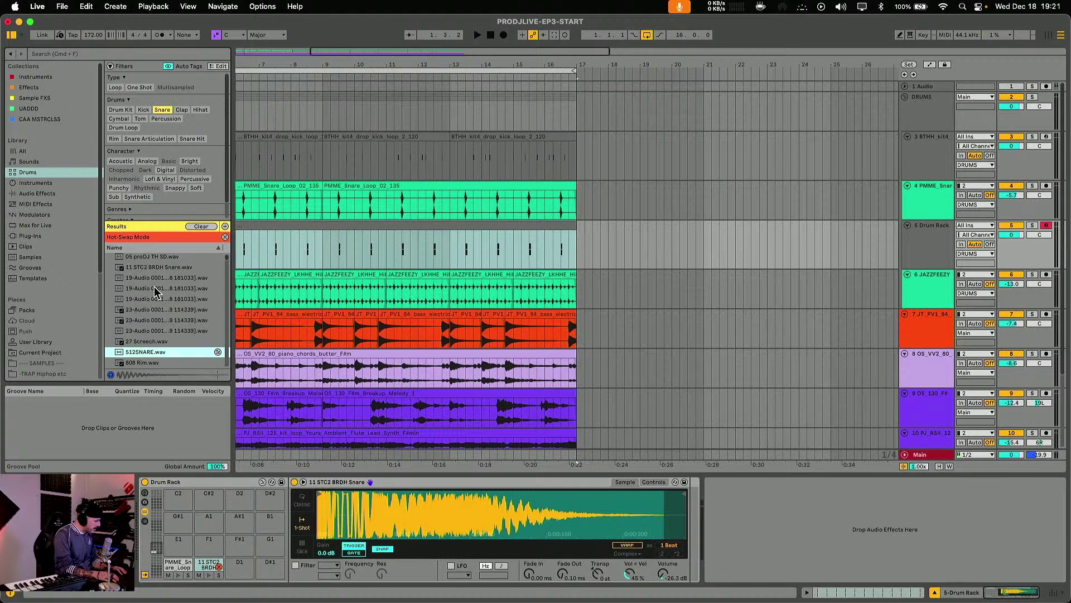
double_click(144, 352)
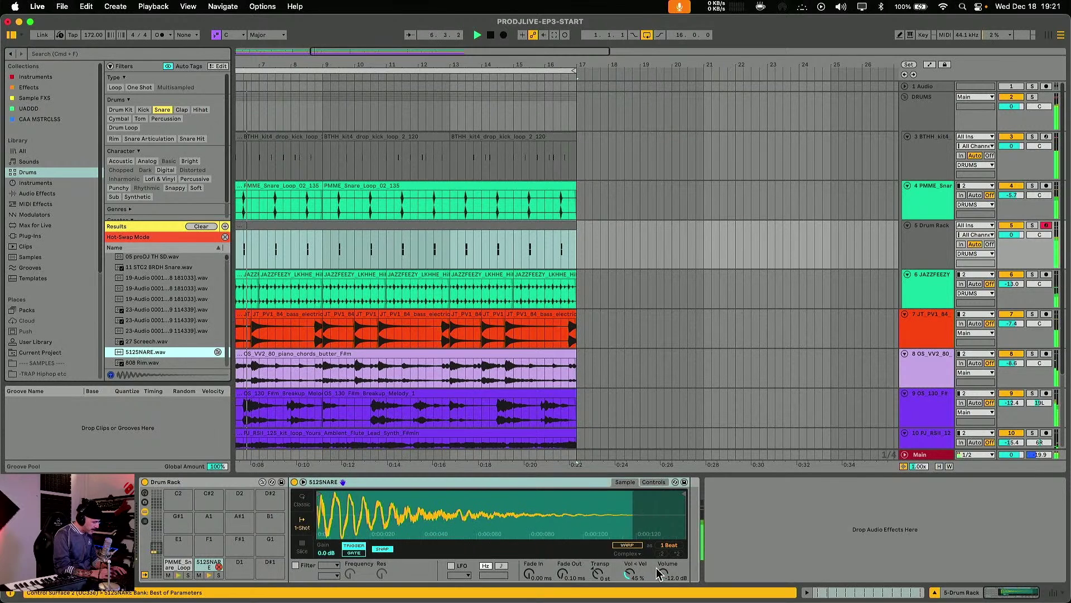
- Compare the two snare pads in solo, set the 512SNARE pad's volume to -15.4 dB and transpose it down 3 semitones
left_click_drag(663, 573, 662, 593)
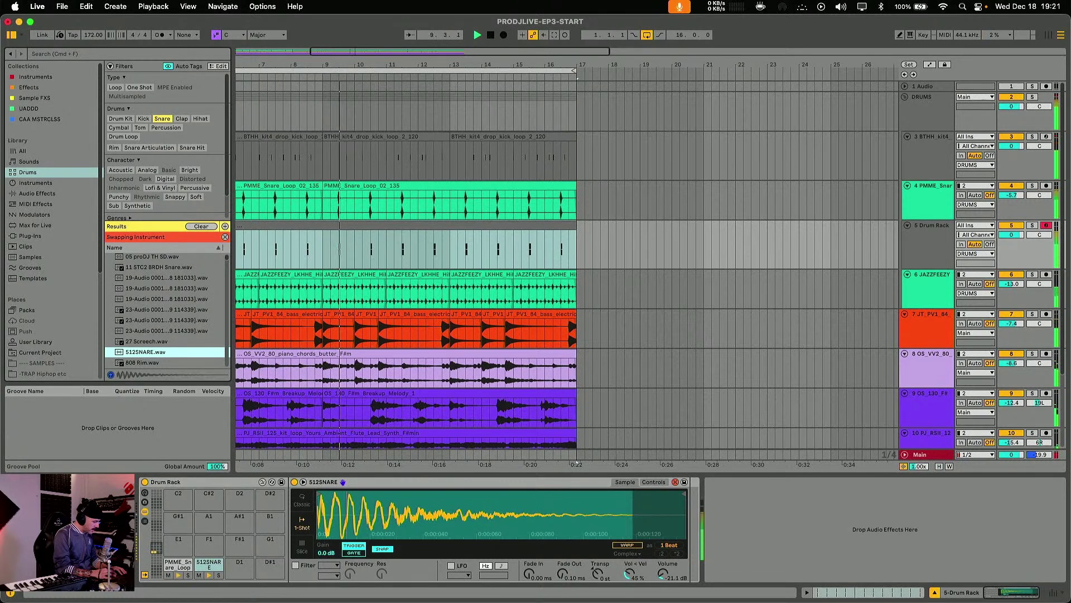
left_click(187, 575)
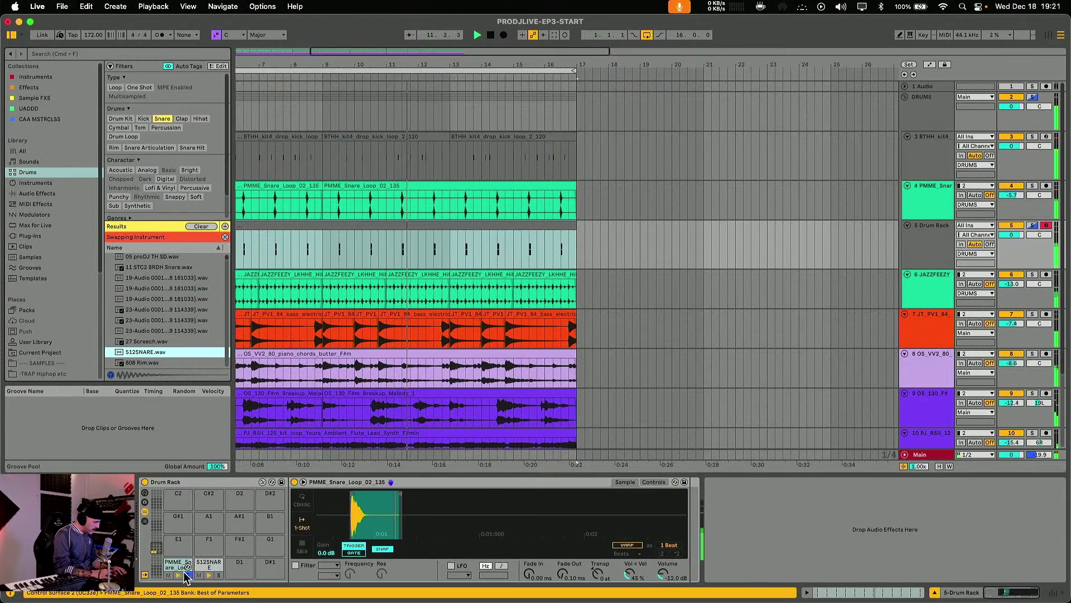
left_click(218, 575)
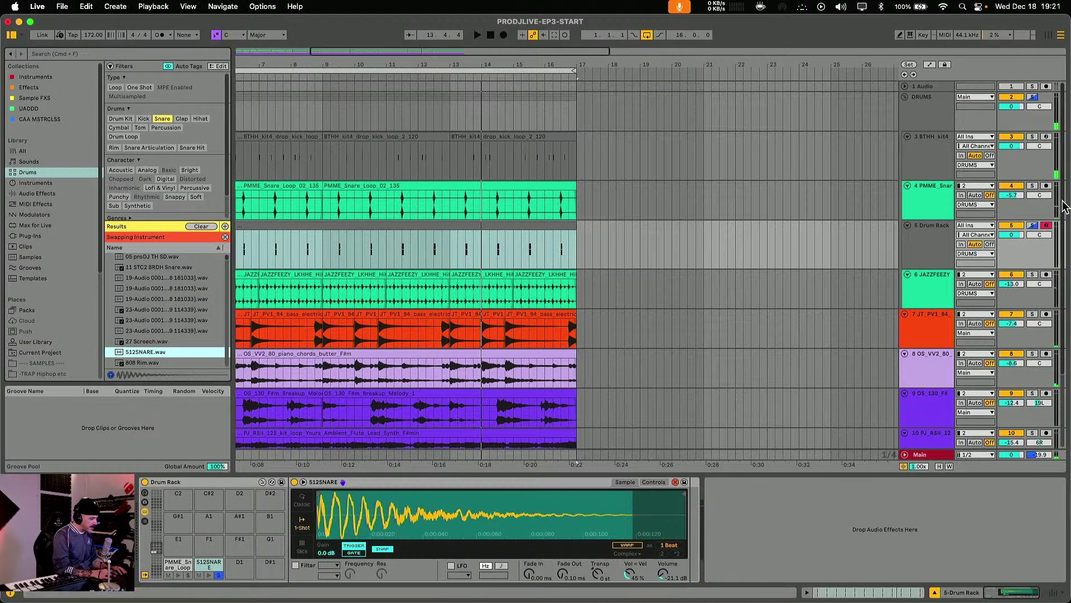
left_click(1034, 225)
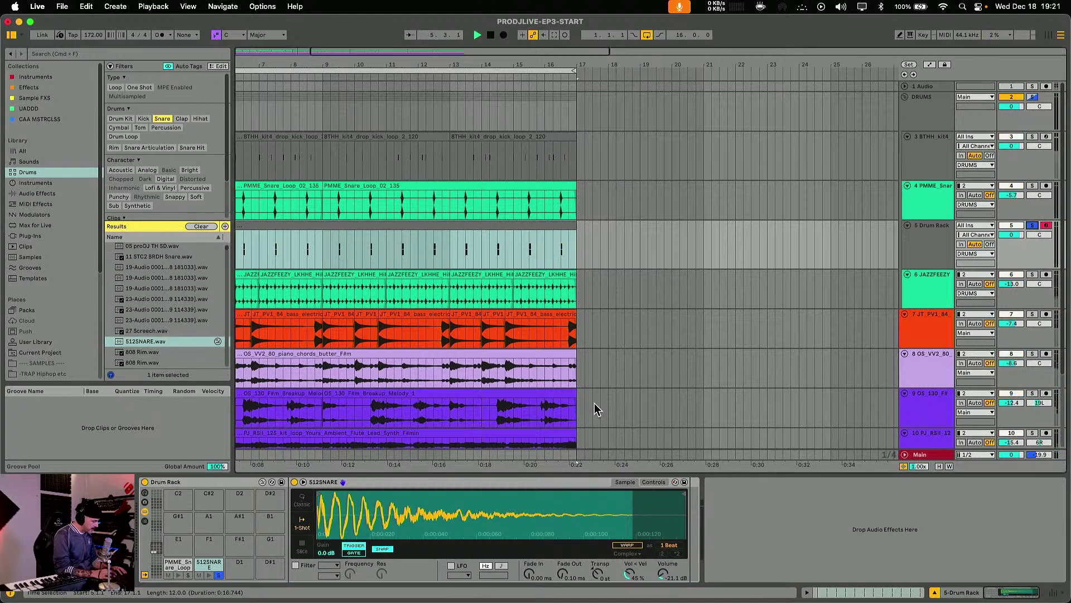
left_click_drag(662, 574, 661, 548)
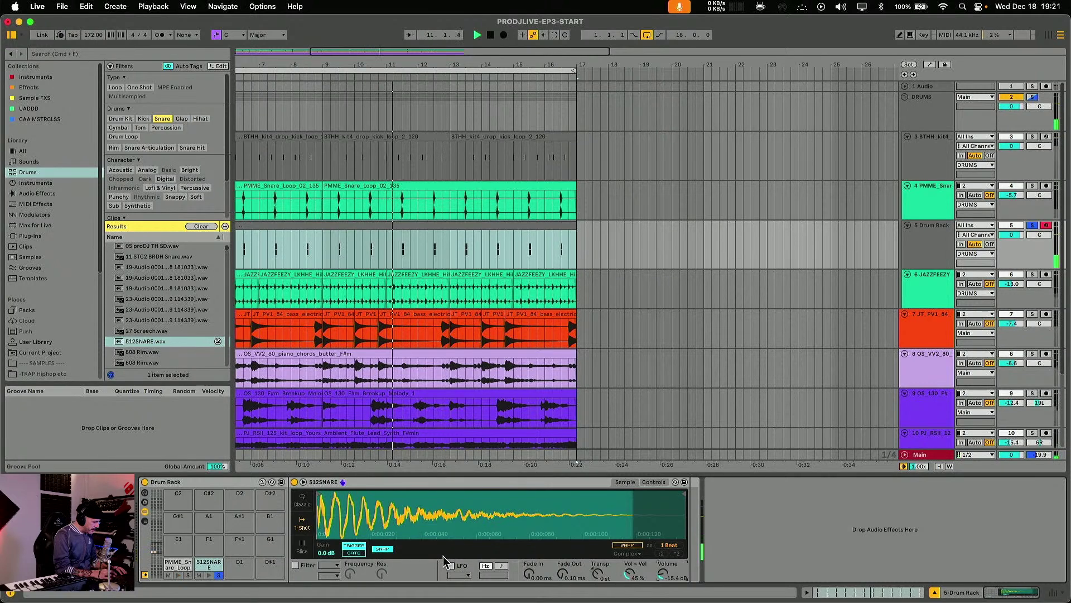
left_click(219, 575)
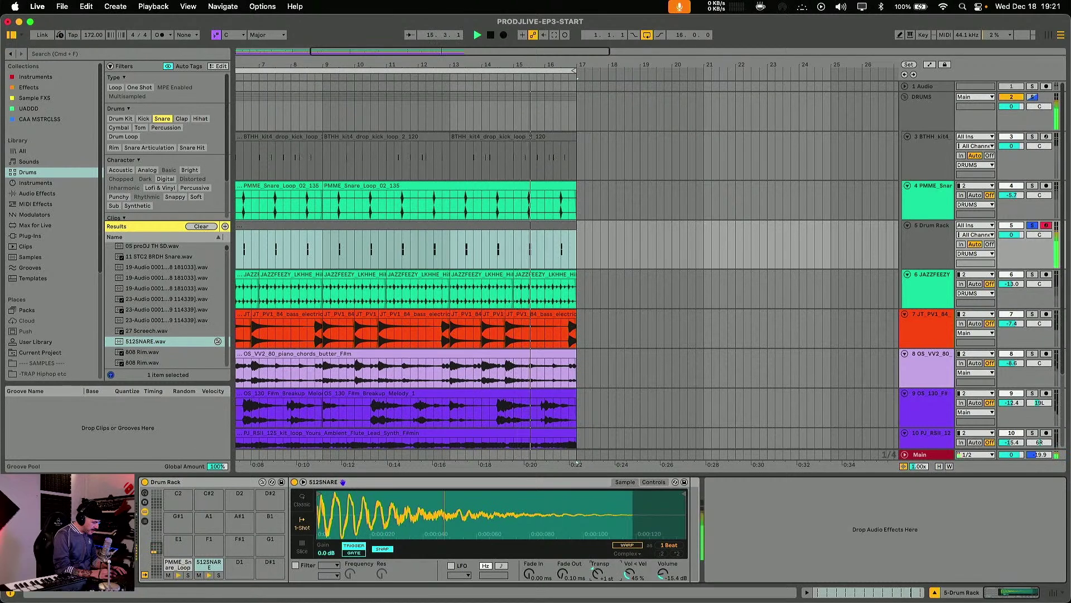
left_click_drag(598, 575, 598, 595)
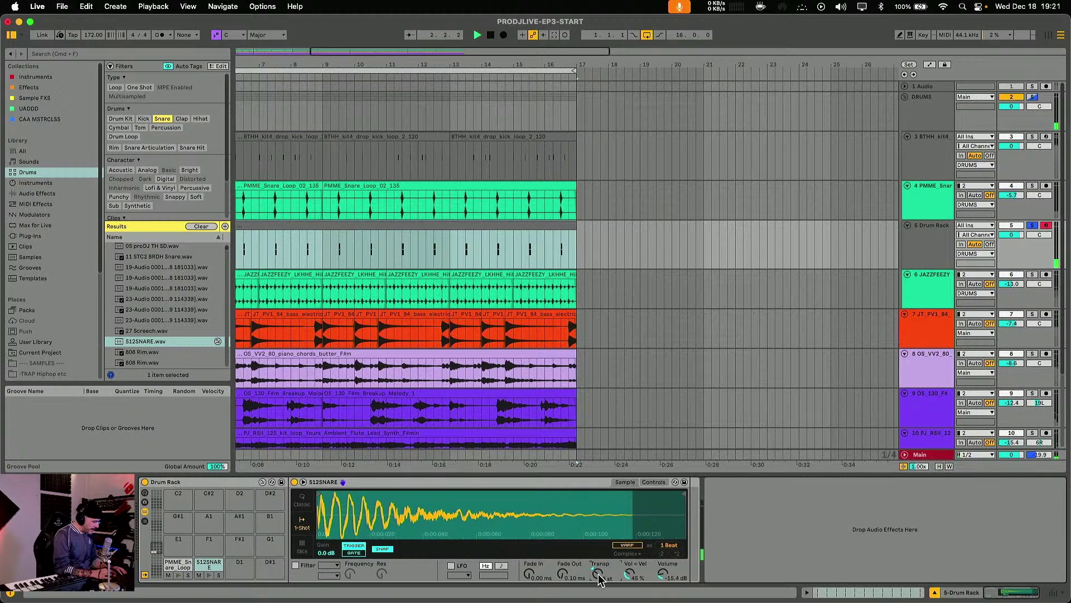
- Copy the 12-bar Drum Rack clip from bar 5 to bar 1 and select the track's clips across all 16 bars
scroll(377, 308, "right", 10)
scroll(377, 308, "left", 15)
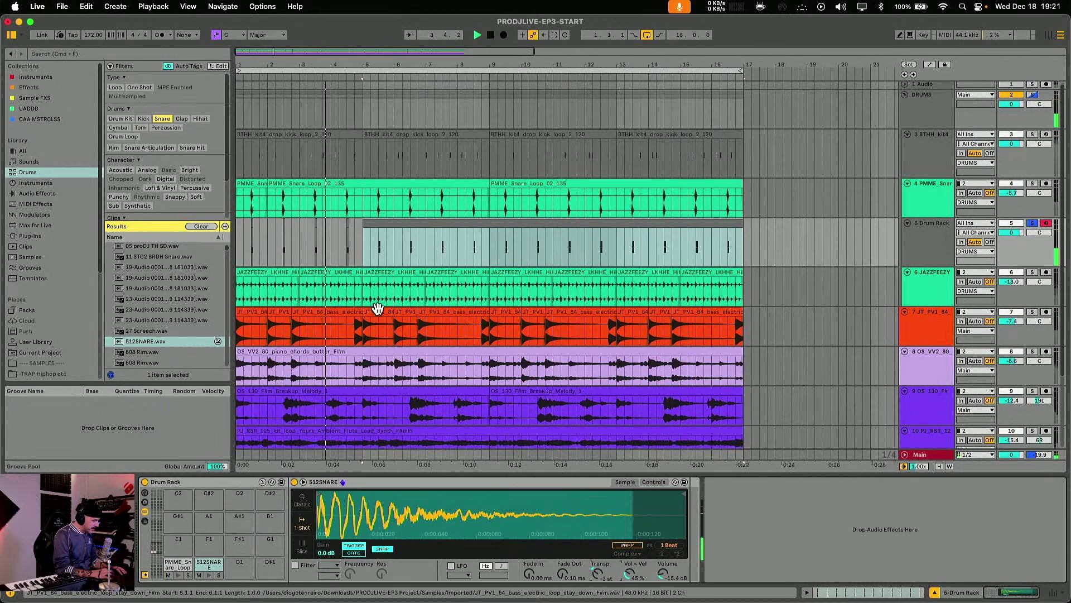
scroll(376, 221, "down", 1)
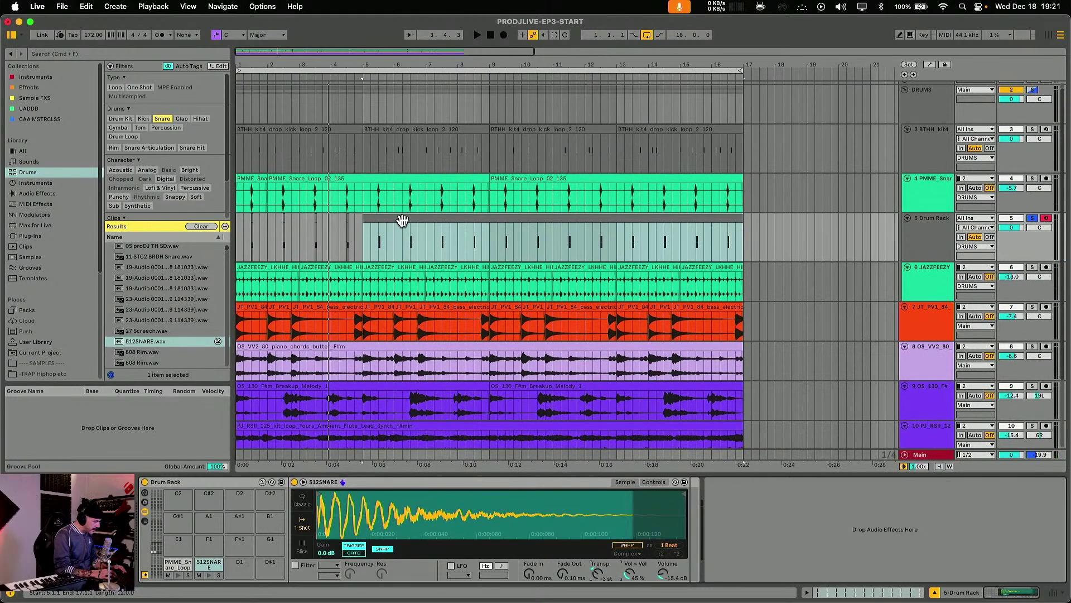
left_click_drag(402, 220, 272, 220)
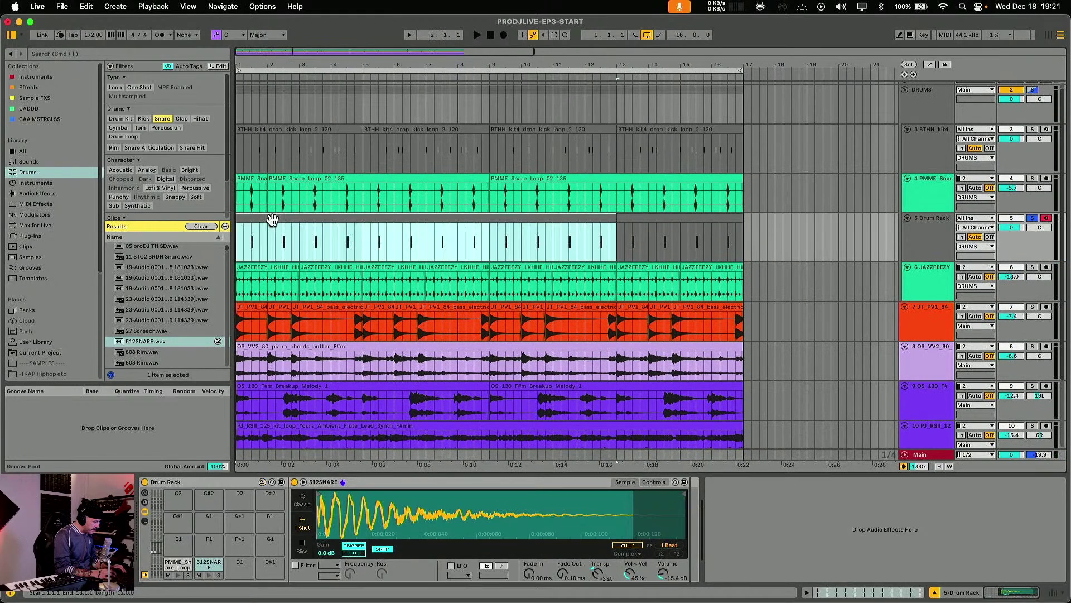
left_click(635, 221)
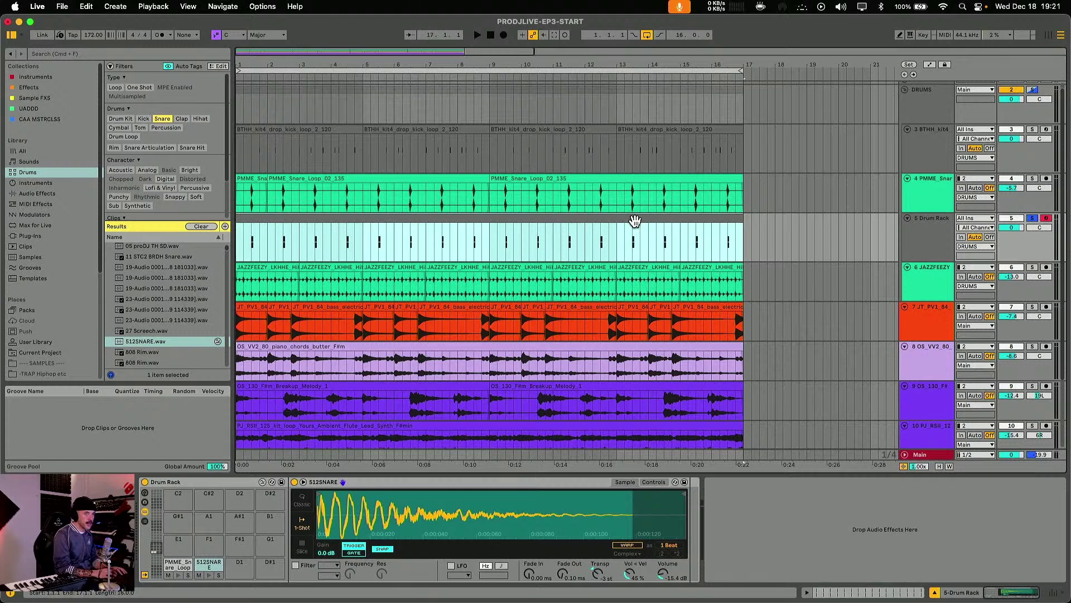
- During playback, balance the snare layers by setting 512SNARE to -20.0 dB and the PMME_Snare_Loop pad to -4.57 dB
key("space")
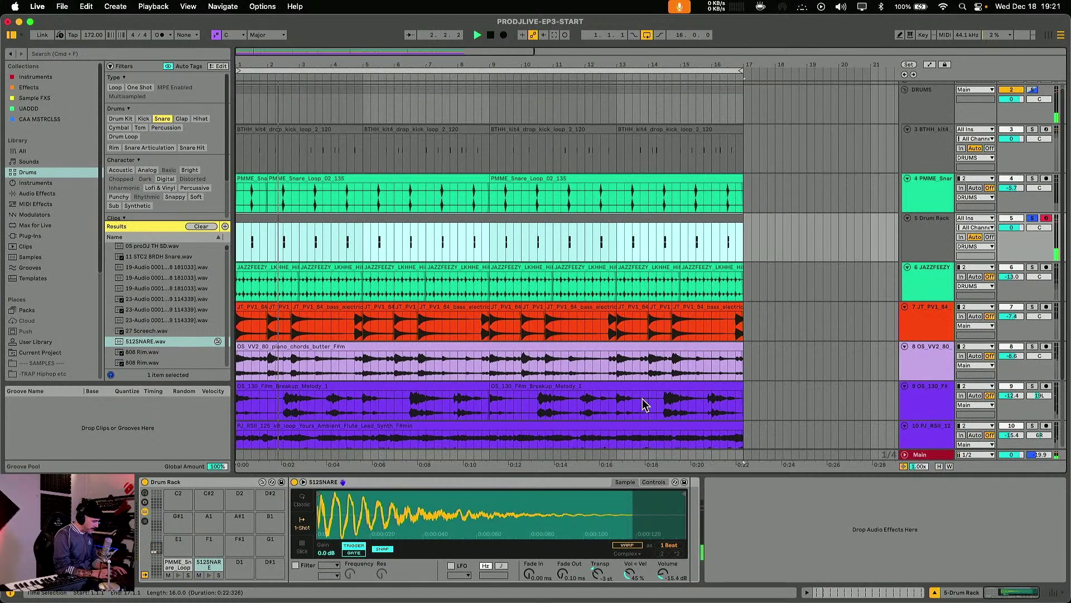
left_click_drag(663, 574, 663, 580)
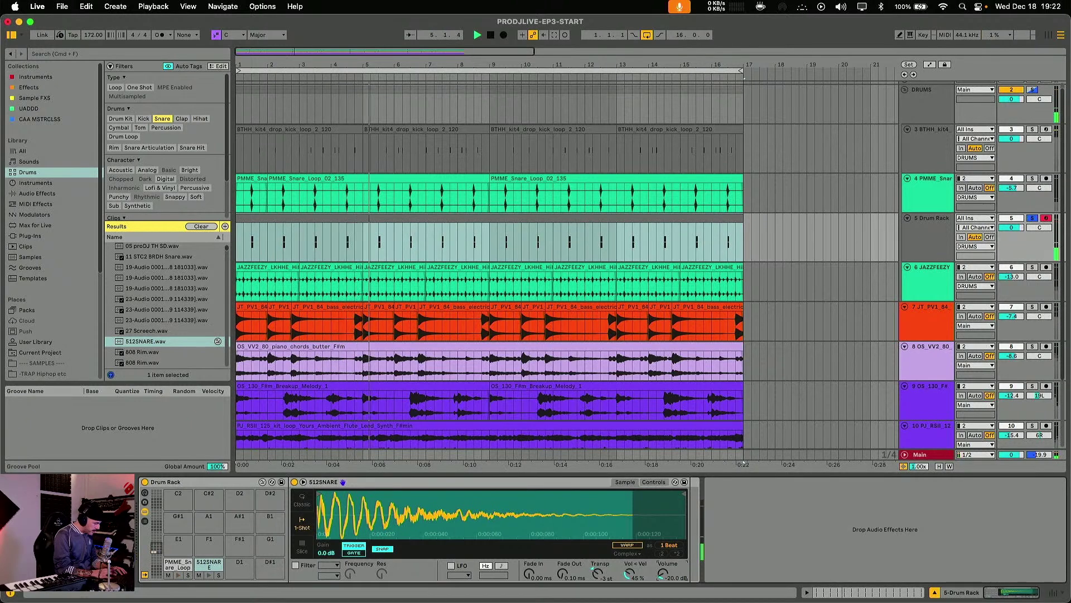
left_click(170, 563)
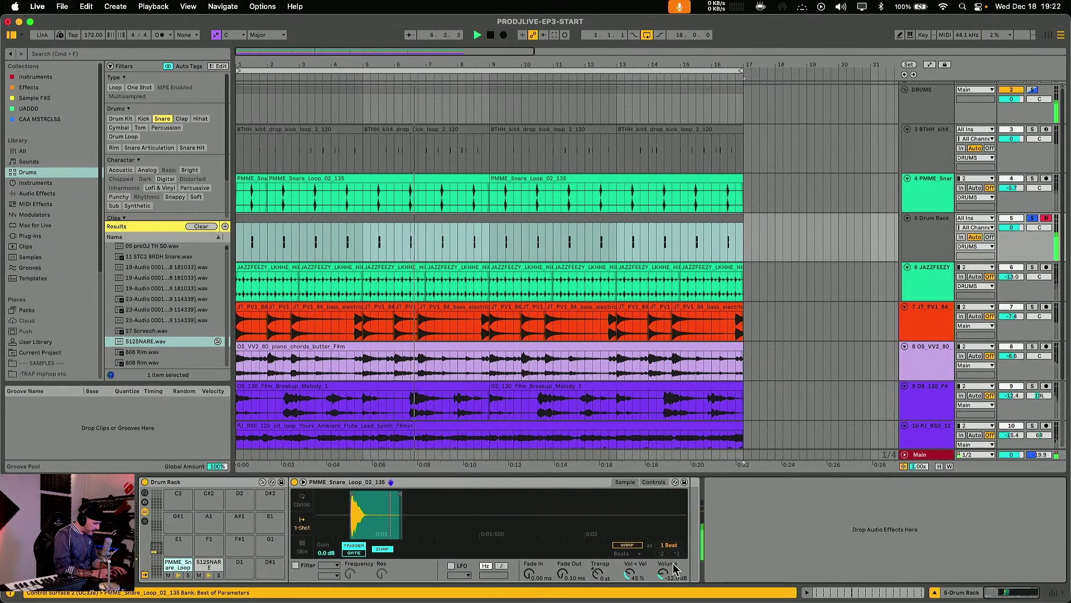
left_click_drag(661, 575, 661, 563)
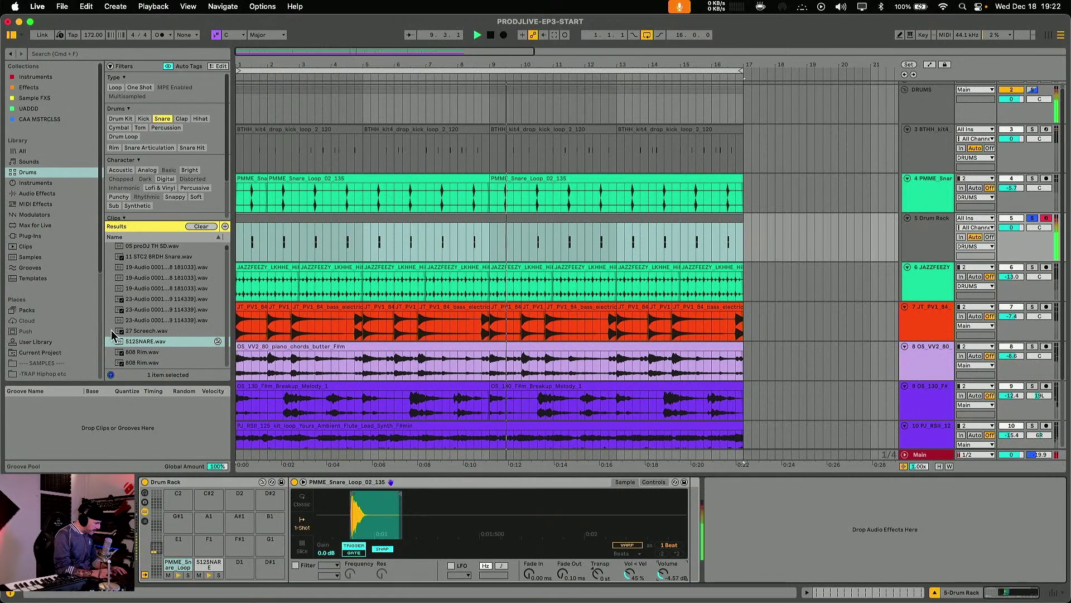
- Audition the proDJ TH SD snares and replace the 512SNARE pad's sample with 03 proDJ TH SD.wav
scroll(186, 326, "up", 10)
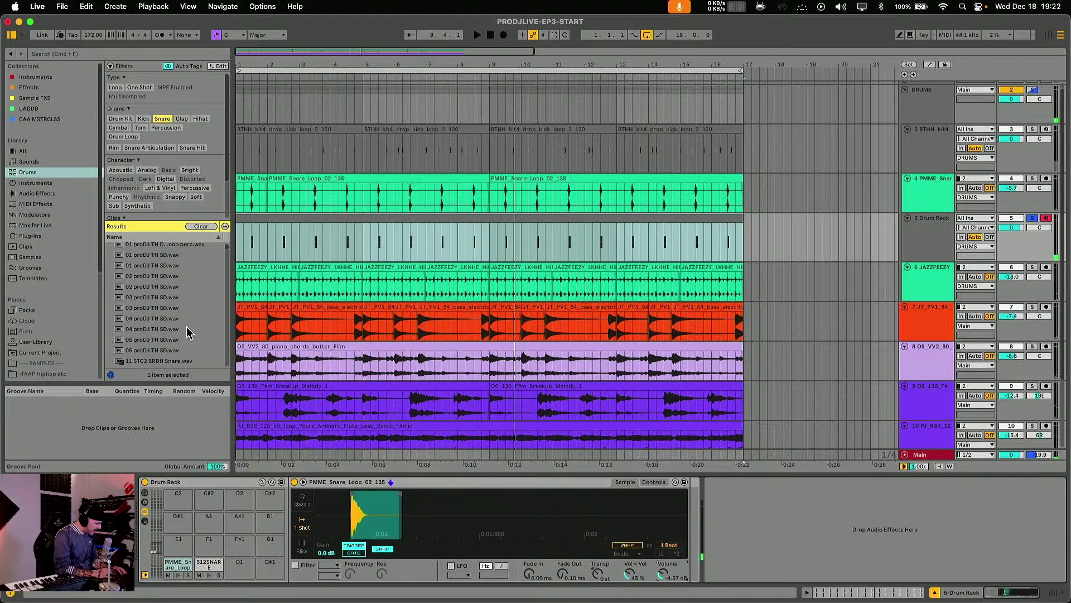
left_click(170, 352)
left_click(163, 344)
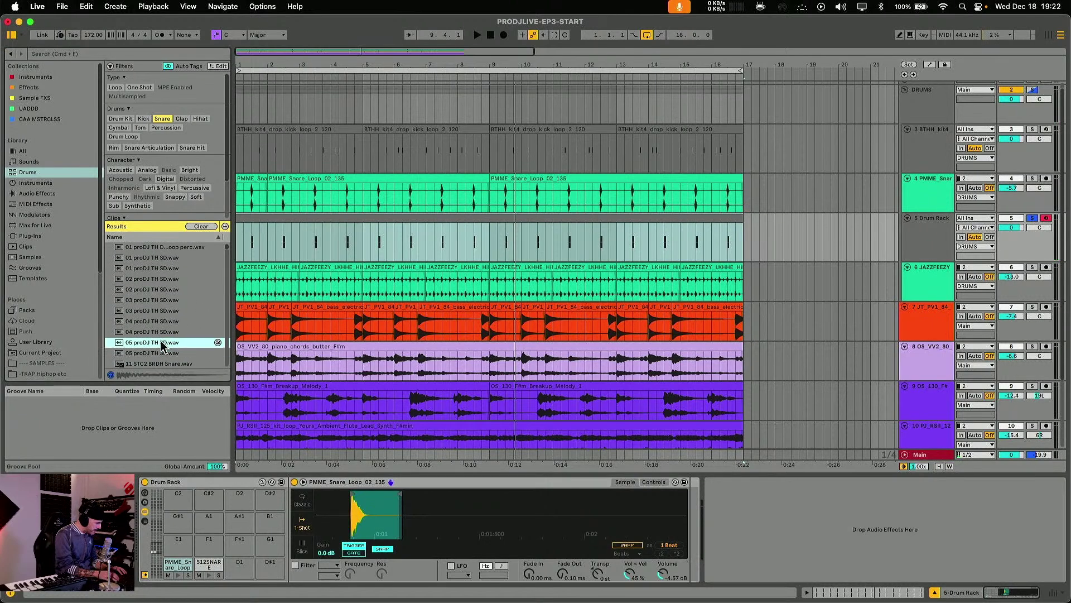
key("Up")
key("Up")
key("Up")
key("Up")
key("Up")
key("Up")
key("Down")
key("Down")
key("Down")
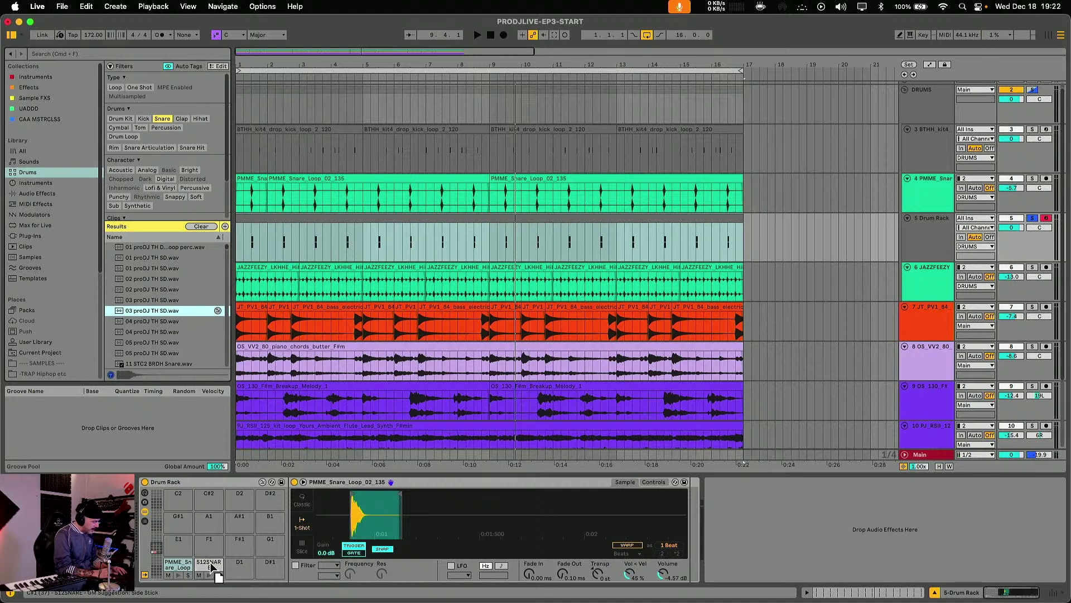
left_click_drag(212, 568, 210, 567)
- Enable the filter on the 03 proDJ TH SD pad at about 5 kHz and set the pad's volume to -18.9 dB
key("space")
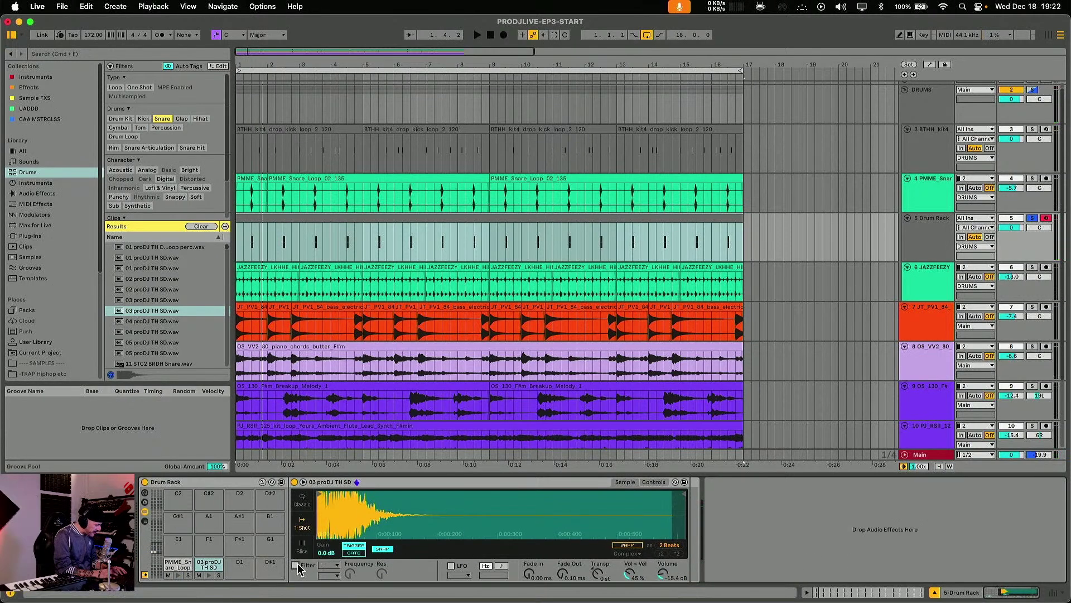
key("space")
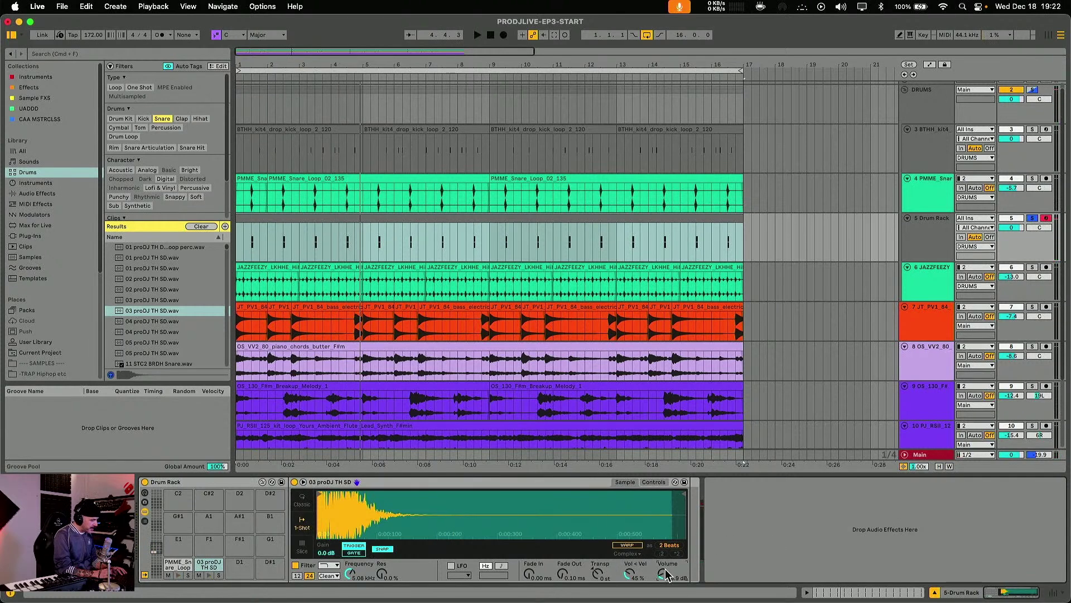
key("space")
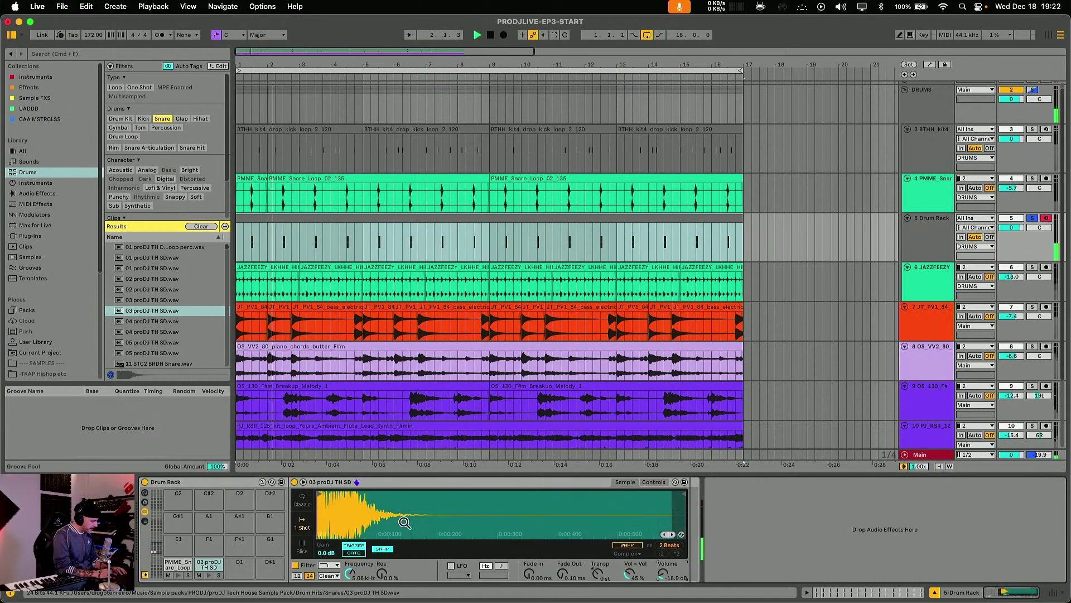
- Take the Drum Rack track out of solo and lower its track volume to -5.5 dB
left_click(1033, 219)
mouse_move(1012, 227)
left_mouse_down()
mouse_move(1011, 241)
mouse_move(1016, 232)
left_mouse_up()
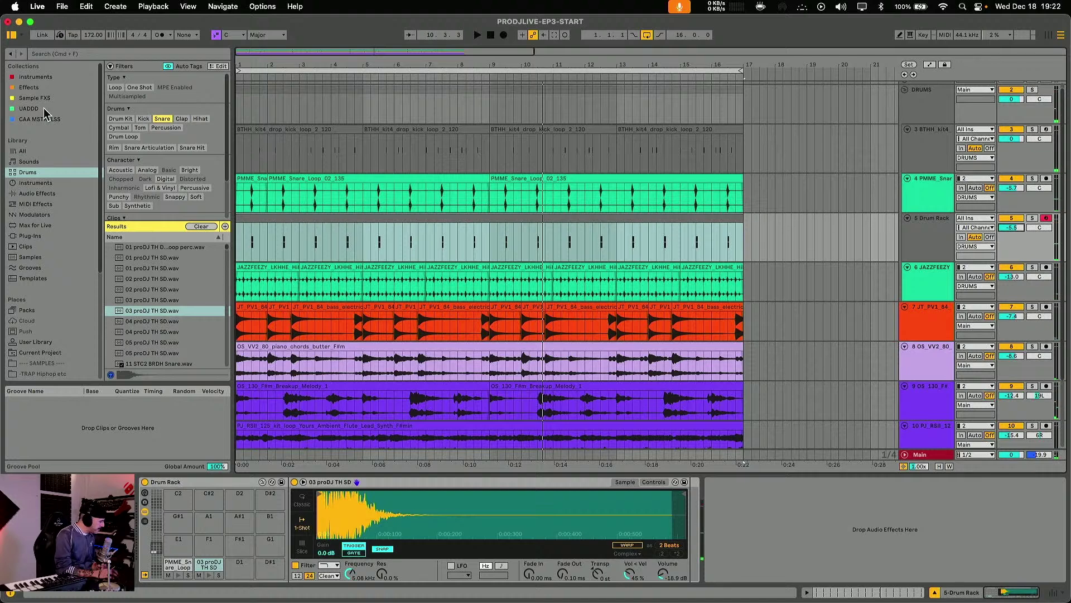
- Search the library for reverb and add Hybrid Reverb after the Drum Rack on the snare track
left_click(52, 51)
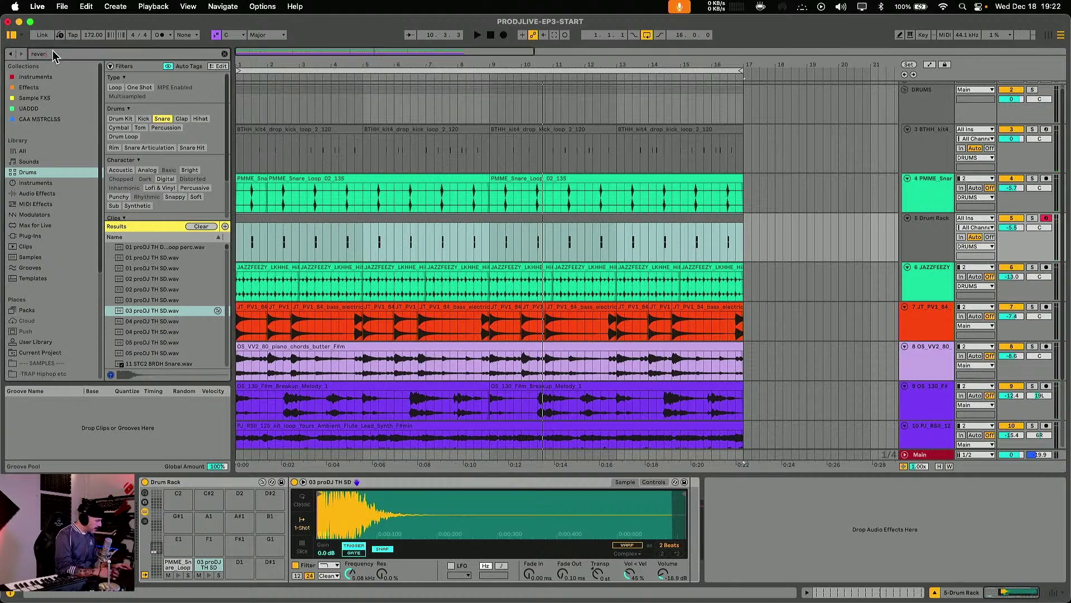
type("reverb")
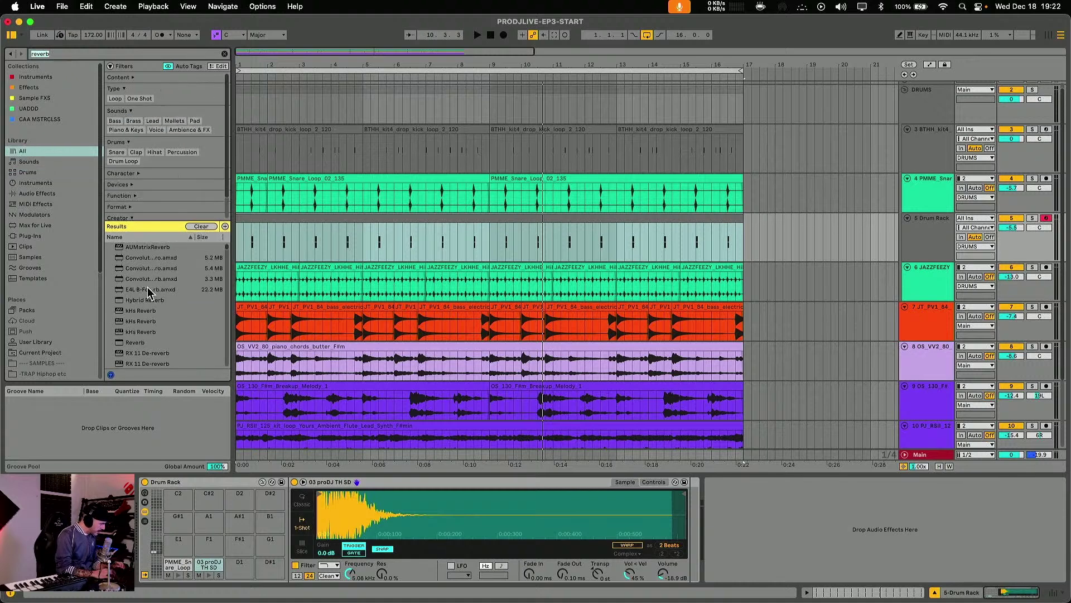
left_click(141, 301)
left_click_drag(733, 510, 735, 512)
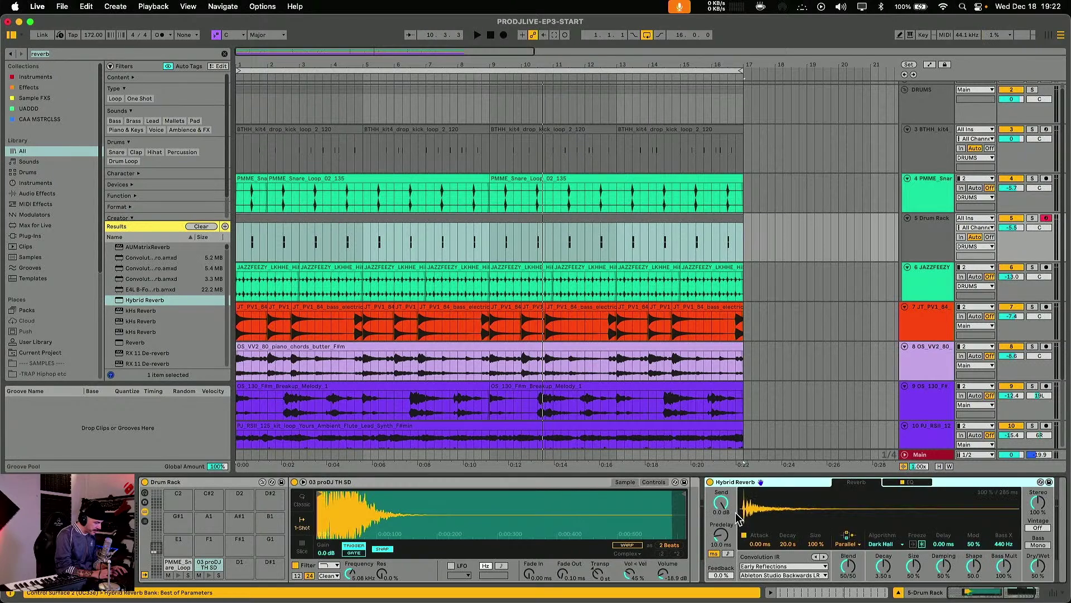
- During playback, set the Hybrid Reverb's dry/wet mix to 16 % and its algorithm decay to about 1.7 s
key("space")
left_click(1032, 565)
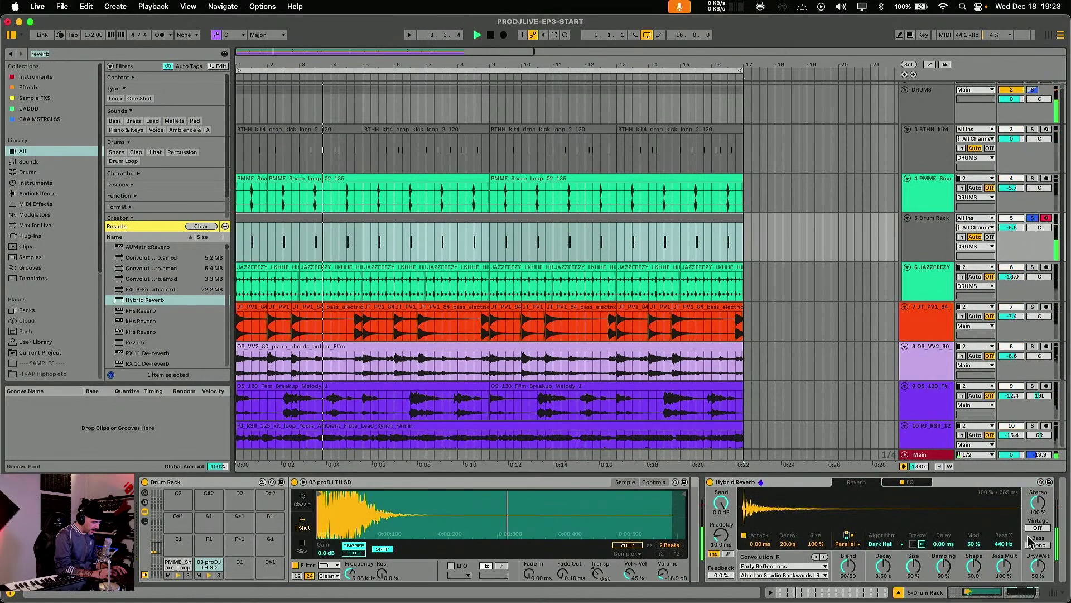
left_click_drag(1033, 556, 1033, 571)
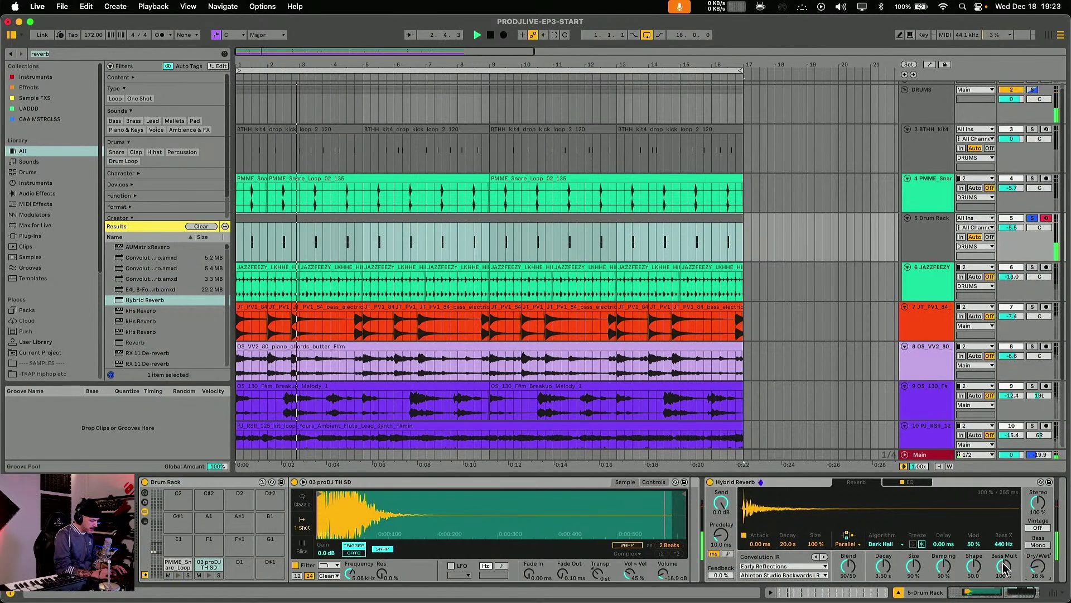
left_click_drag(883, 567, 883, 582)
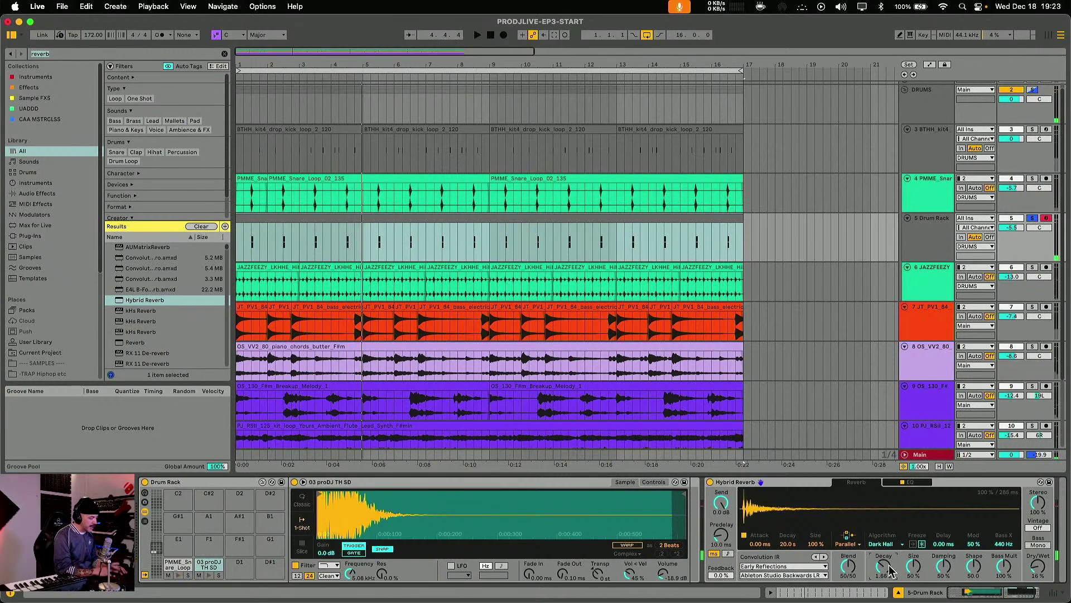
- During playback, set the Hybrid Reverb's decay to about 1.46 s and dry/wet to 15 %, and take the Drum Rack track out of solo
key("space")
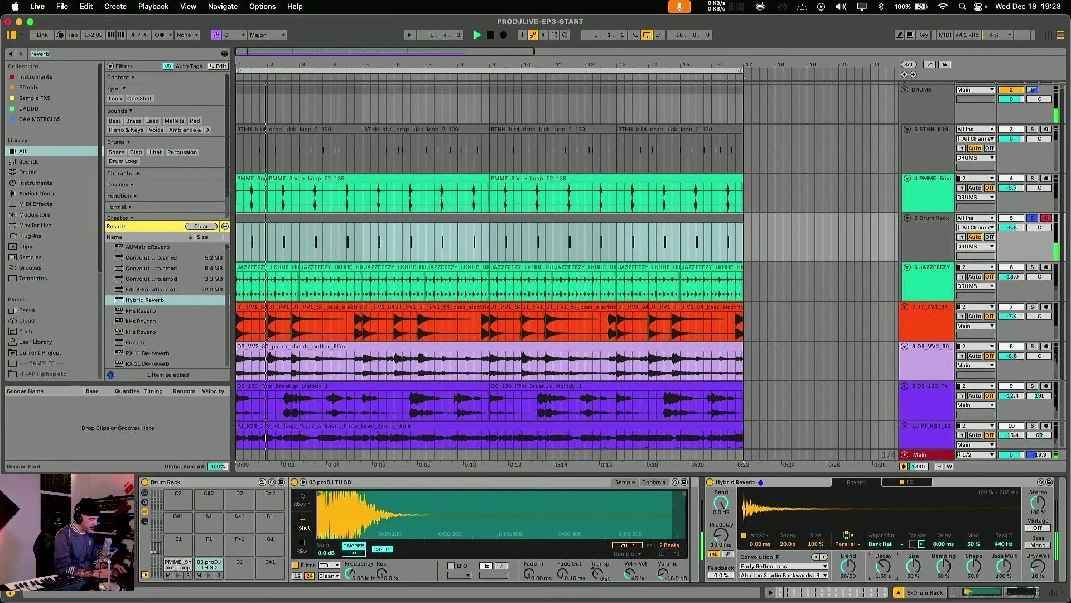
left_click(1037, 567)
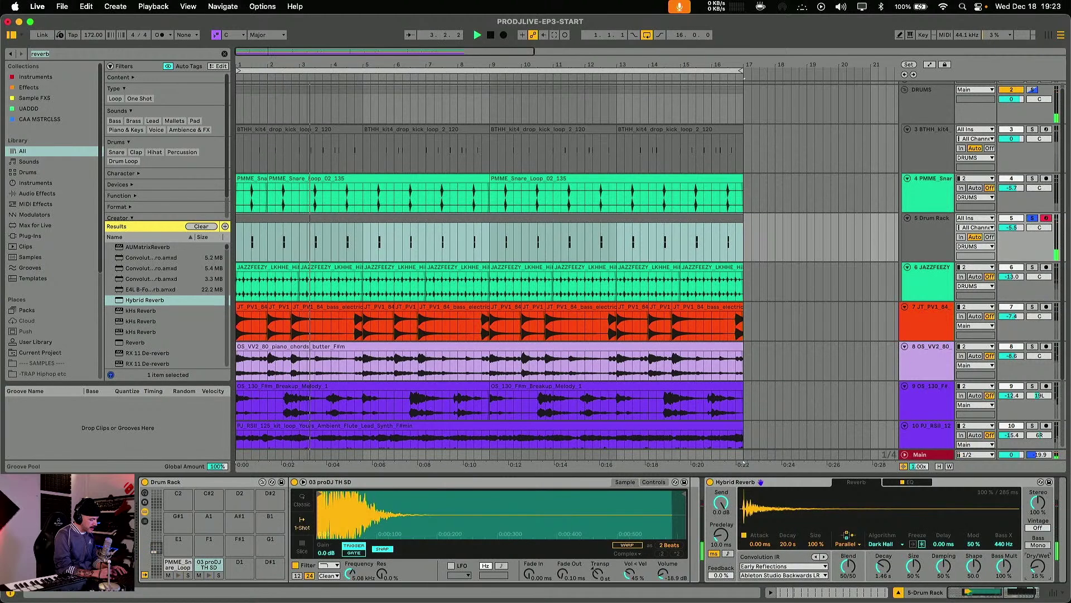
left_click(1032, 218)
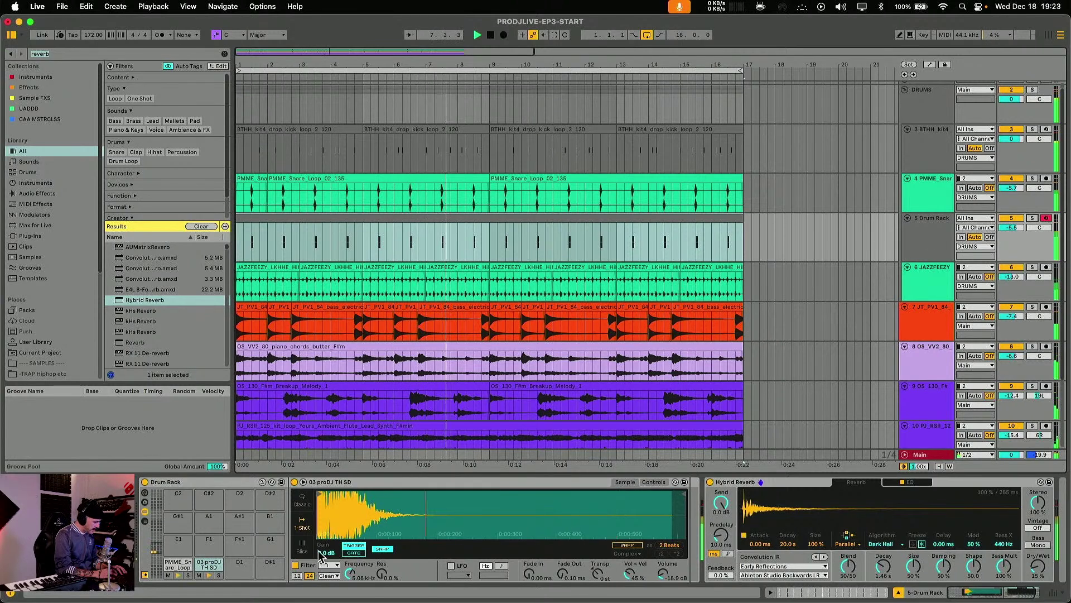
left_click(179, 566)
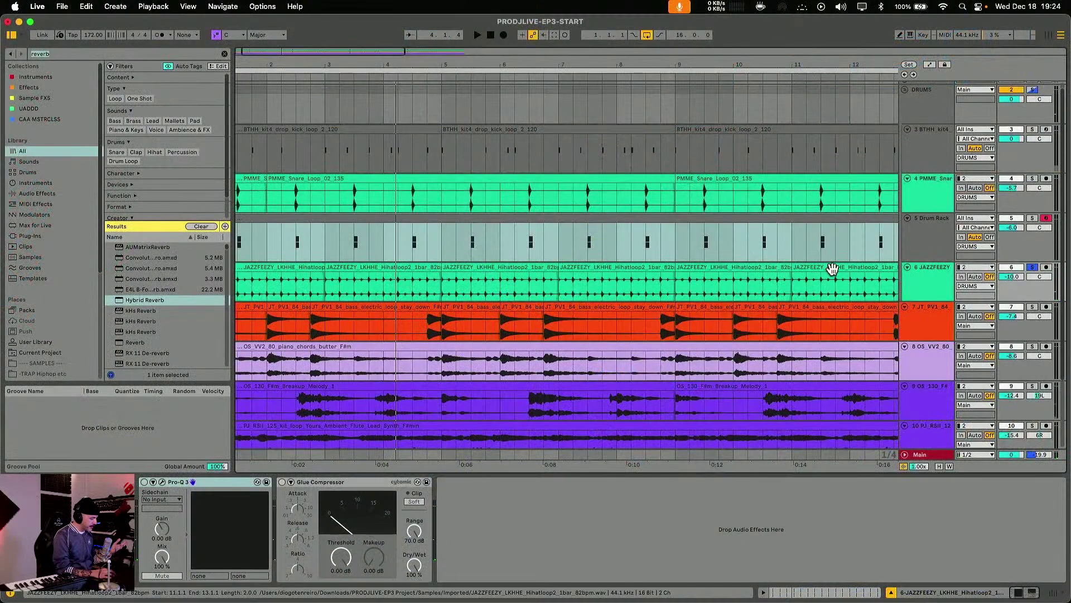
- Duplicate a two-sixteenth slice of the soloed hi-hat loop, starting at 2.4.2, to build a short roll before bar 3, and play it back
scroll(832, 270, "left", 2)
scroll(832, 271, "up", 1)
key("space")
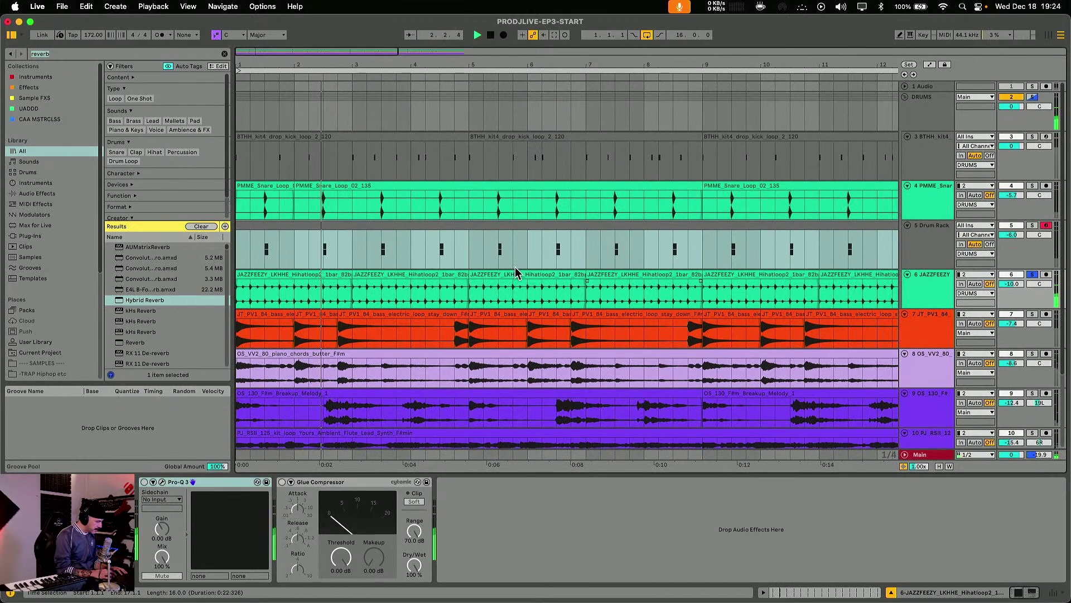
key("space")
left_click_drag(341, 69, 342, 73)
scroll(348, 238, "up", 5)
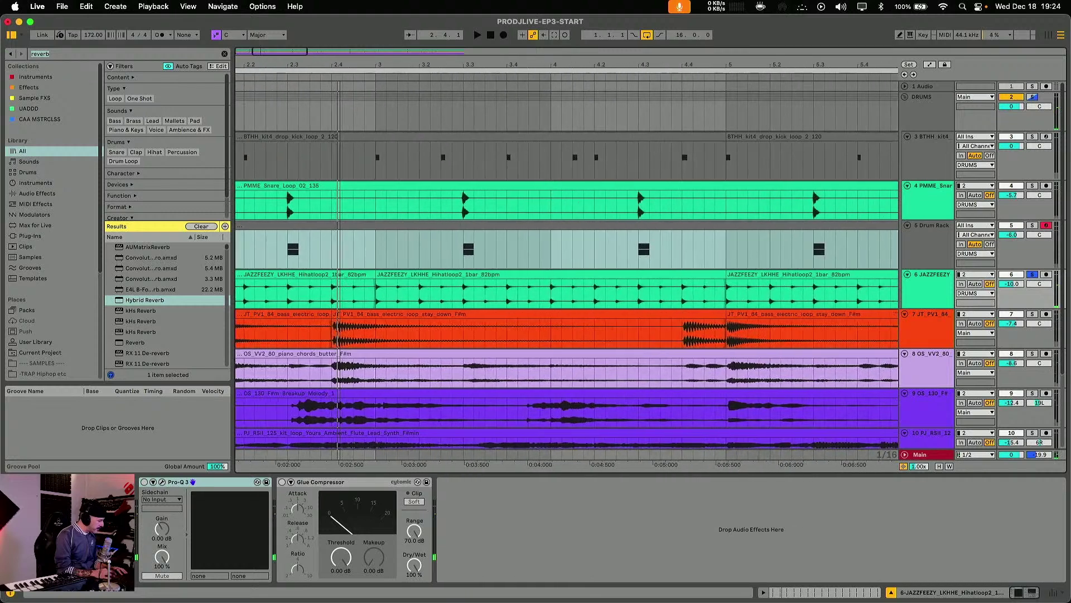
left_click(343, 295)
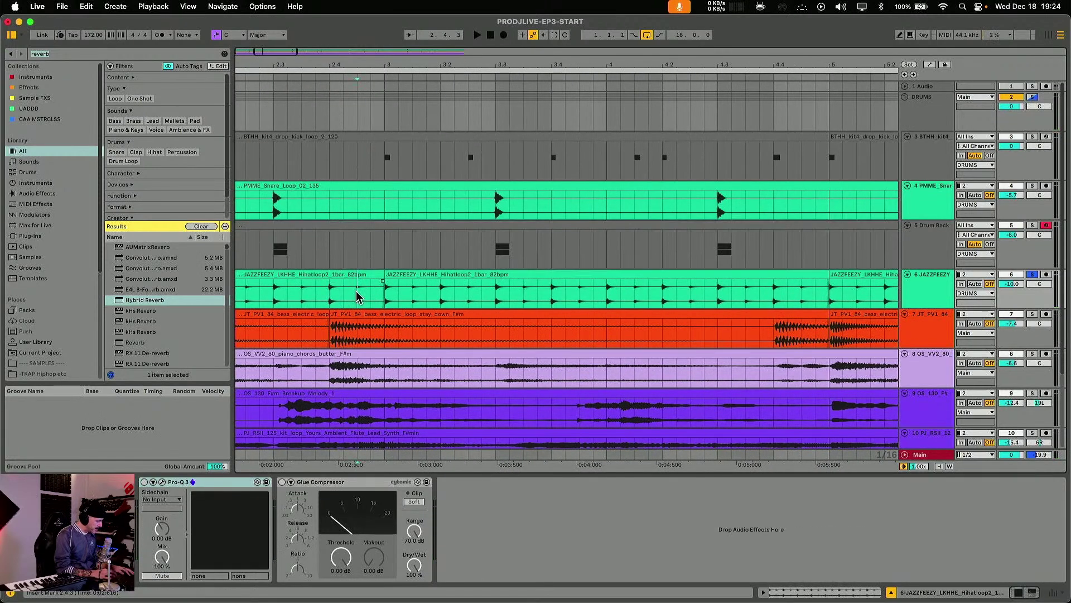
left_click_drag(366, 277, 358, 296)
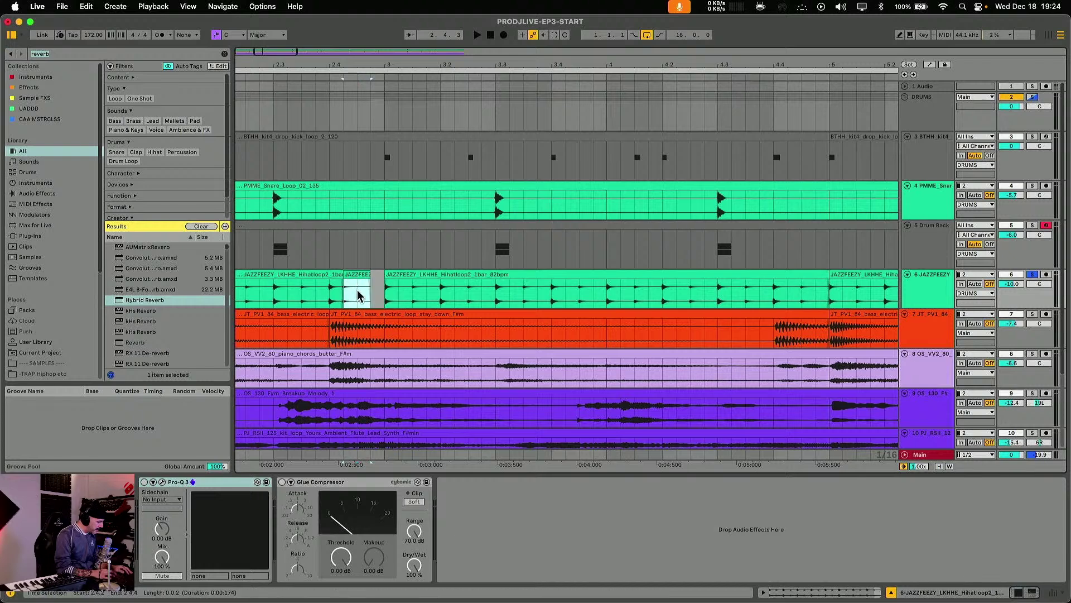
key("super+d")
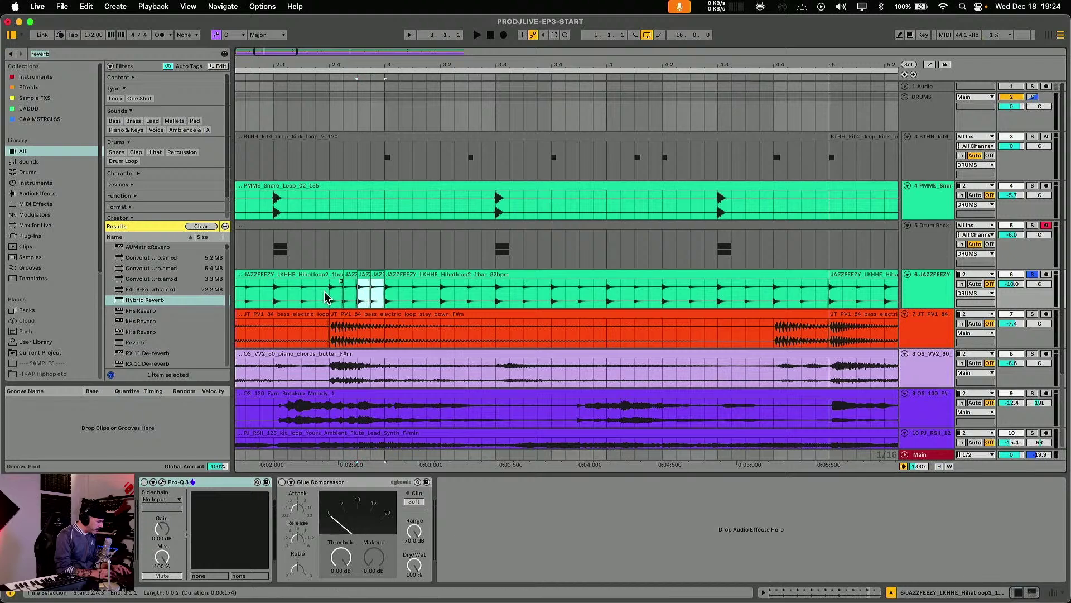
left_click(328, 296)
key("space")
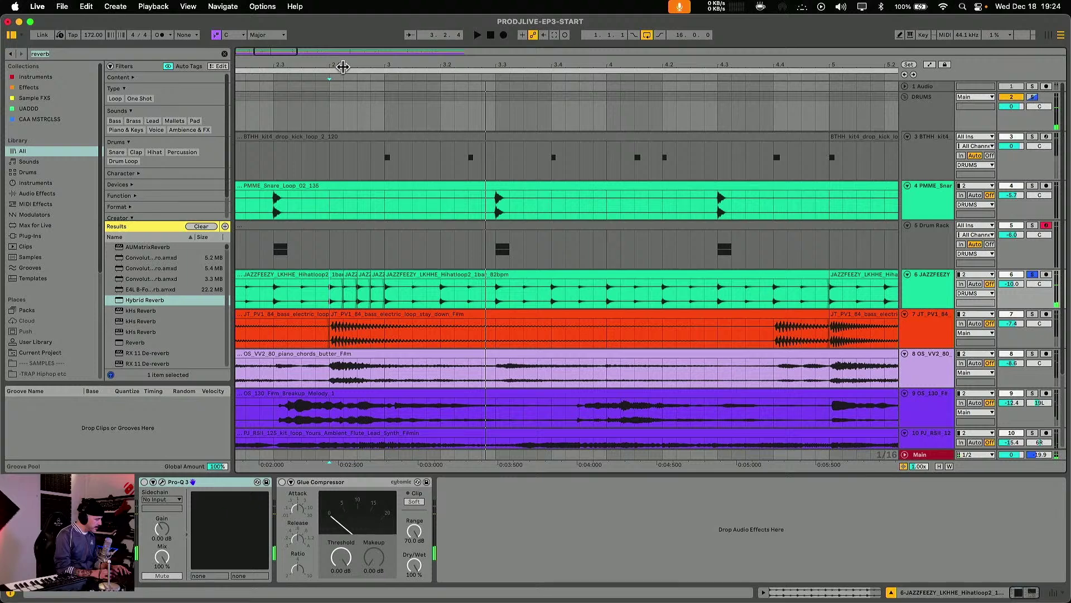
- Take the hi-hat track out of solo and raise its track volume to -9.6 dB during playback
key("minus")
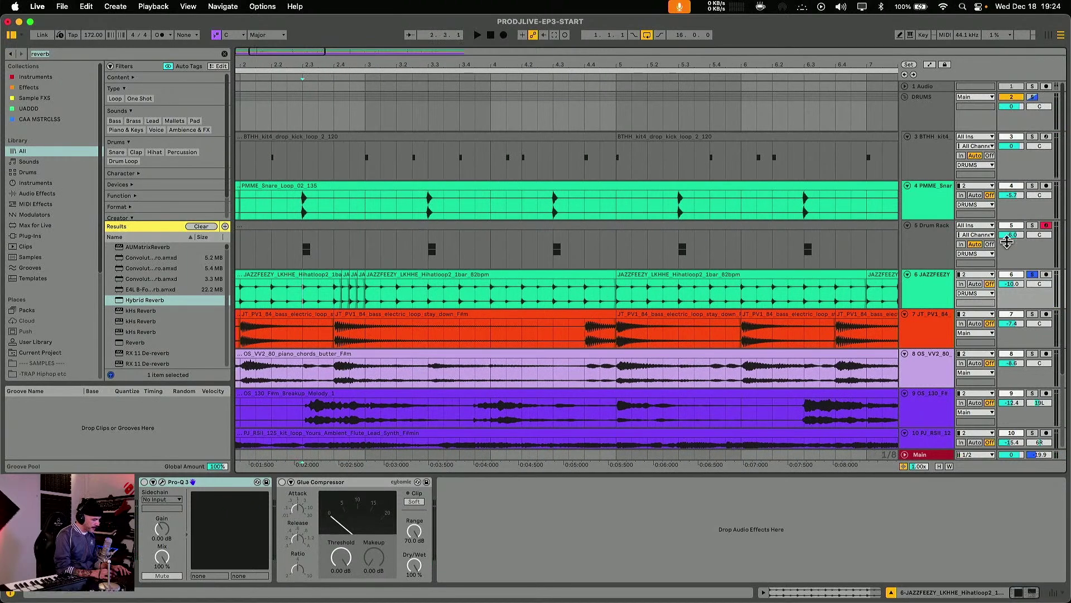
left_click(1033, 274)
key("space")
left_click_drag(1011, 283, 1011, 281)
key("space")
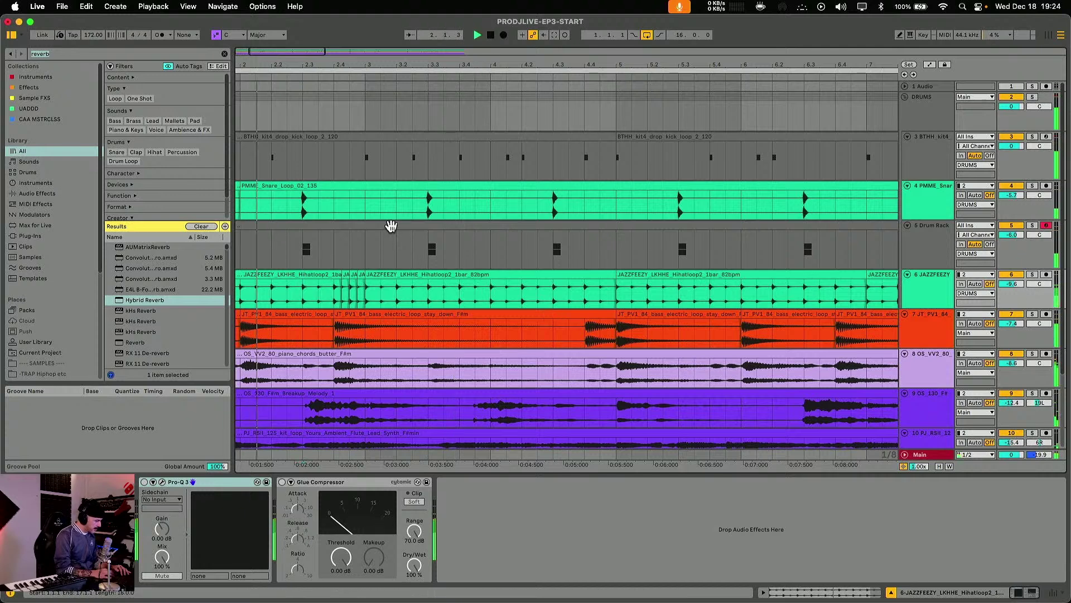
- Try to duplicate a two-sixteenth slice of the hi-hat loop at beat 1.4, listen to it, and undo the duplication
scroll(390, 225, "left", 3)
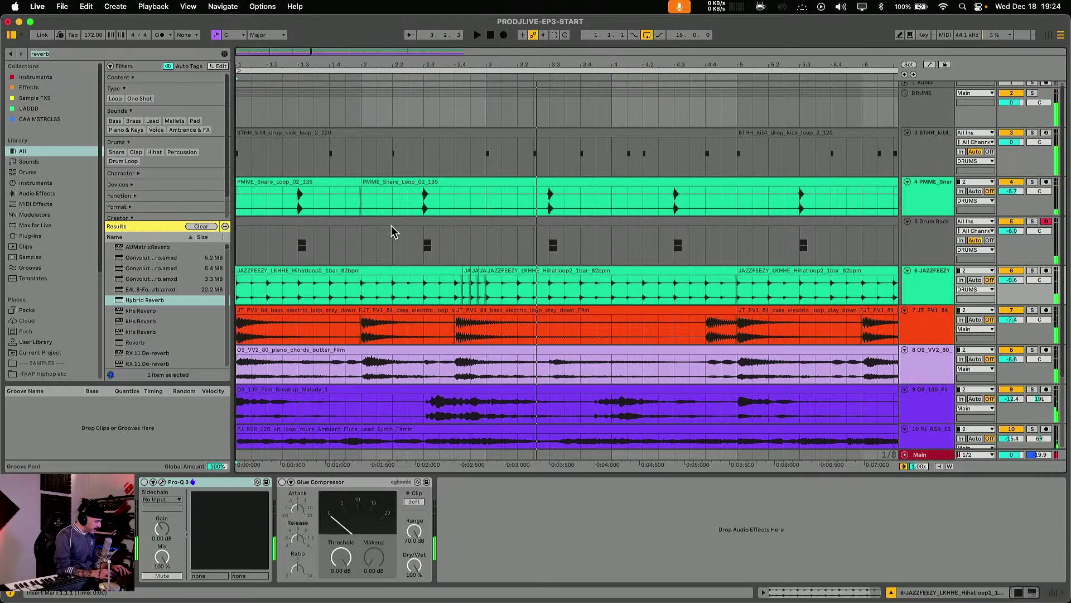
scroll(390, 225, "up", 1)
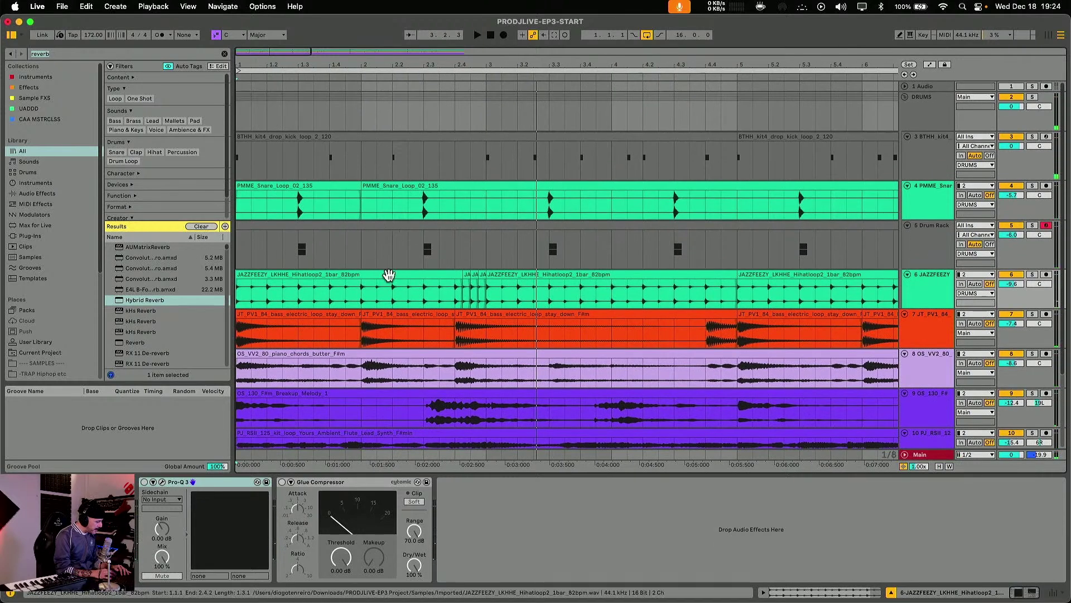
left_click(239, 293)
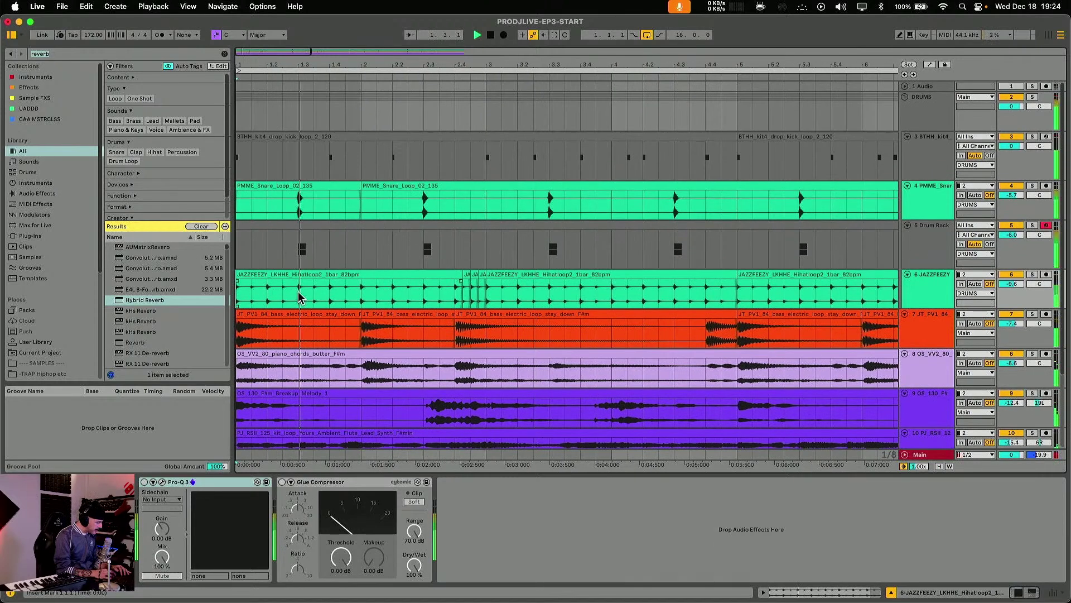
left_click(329, 299)
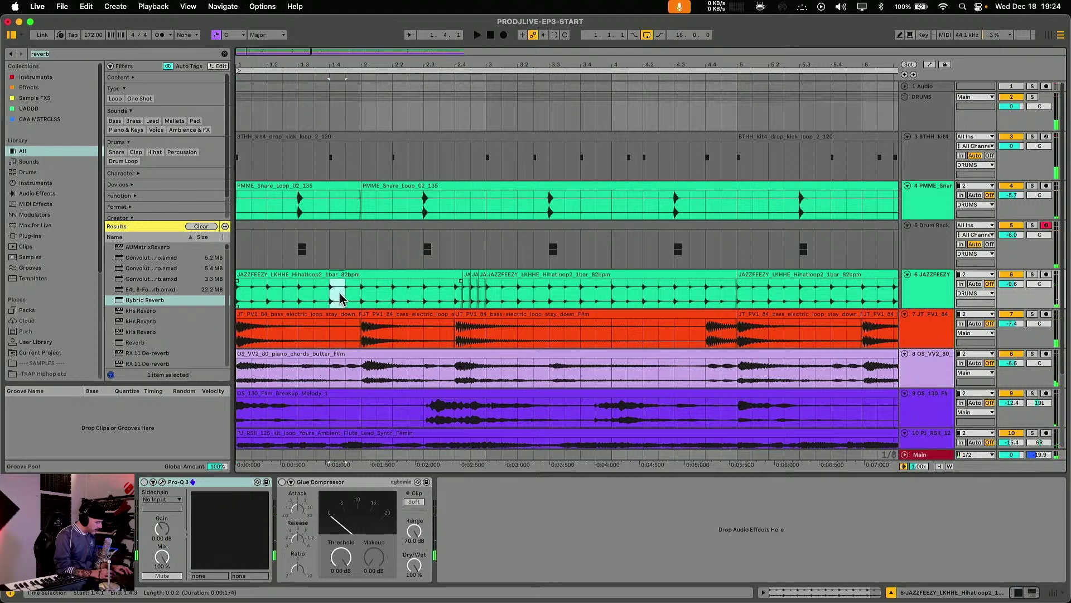
key("super+e")
left_click(327, 300)
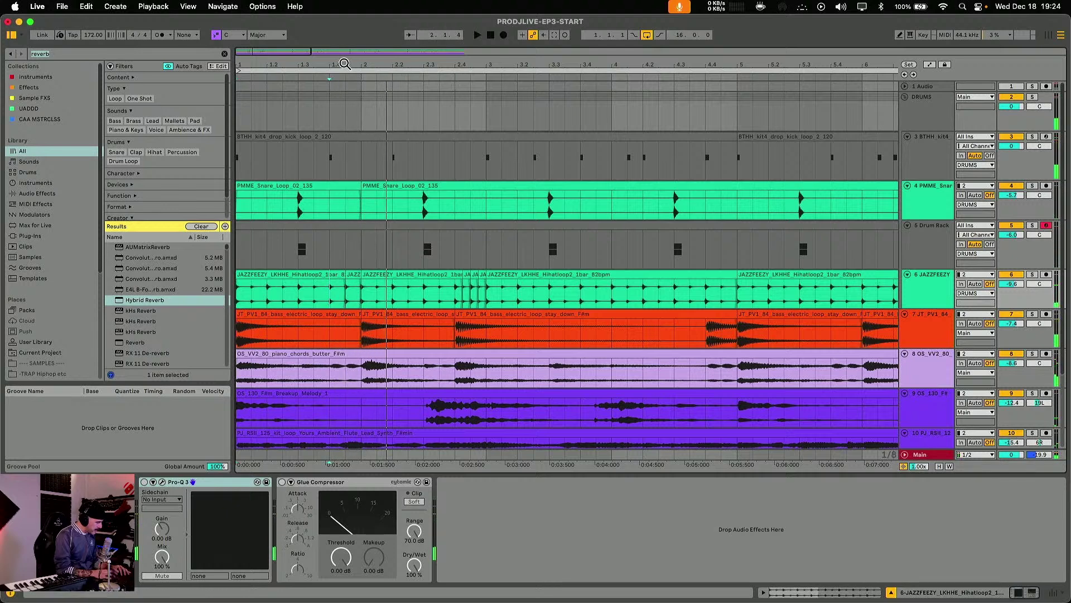
scroll(345, 64, "up", 3)
left_click(380, 275)
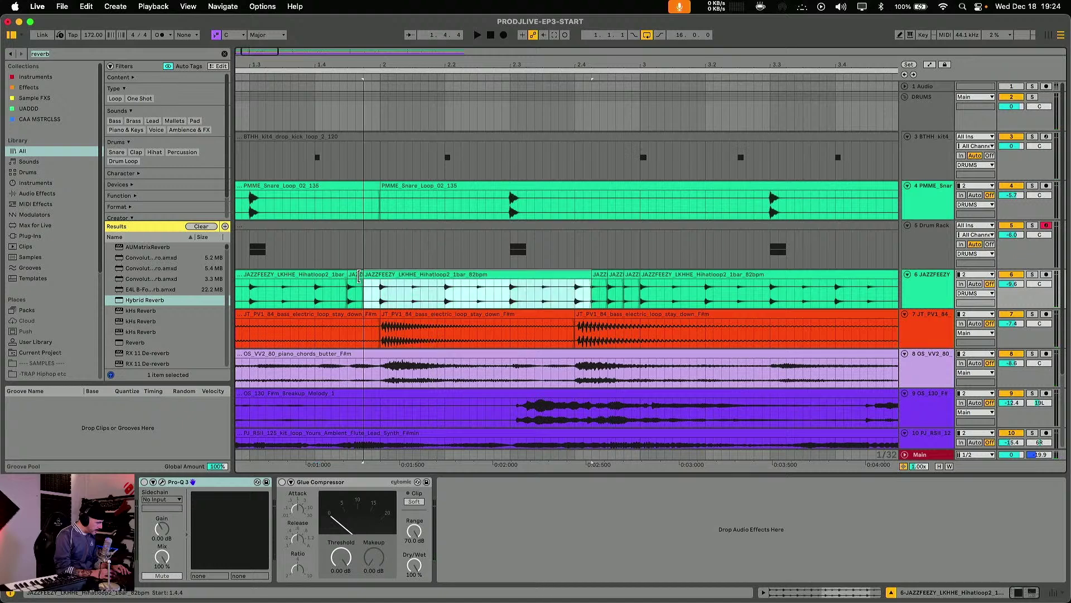
key("super+z")
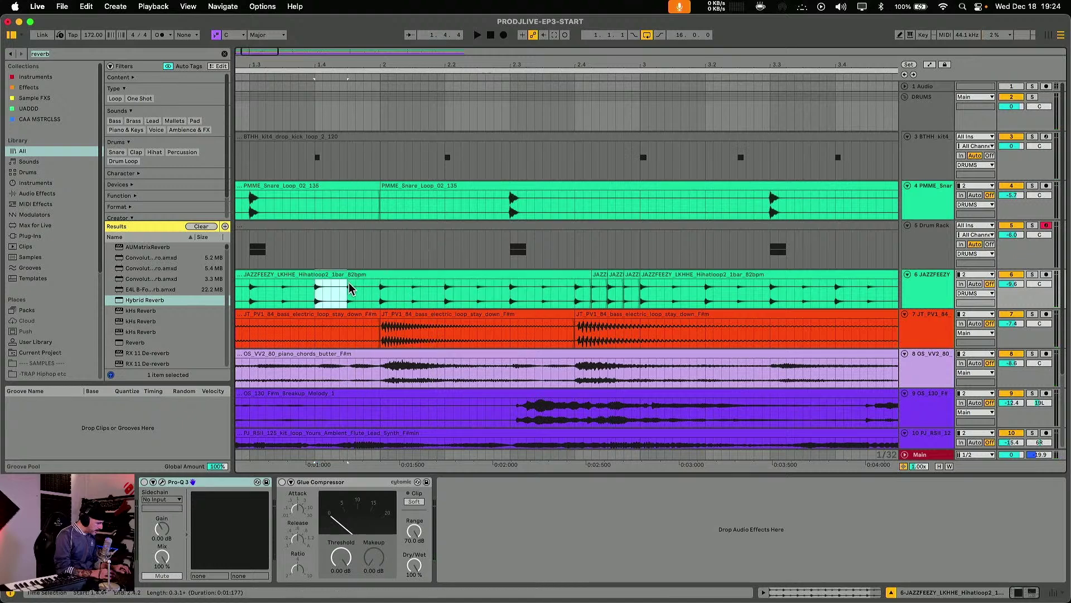
- Duplicate a one-sixteenth slice of the hi-hat loop onto the last sixteenth before bar 2 and play it back
left_click(356, 297)
key("super+shift+z")
left_click(316, 300)
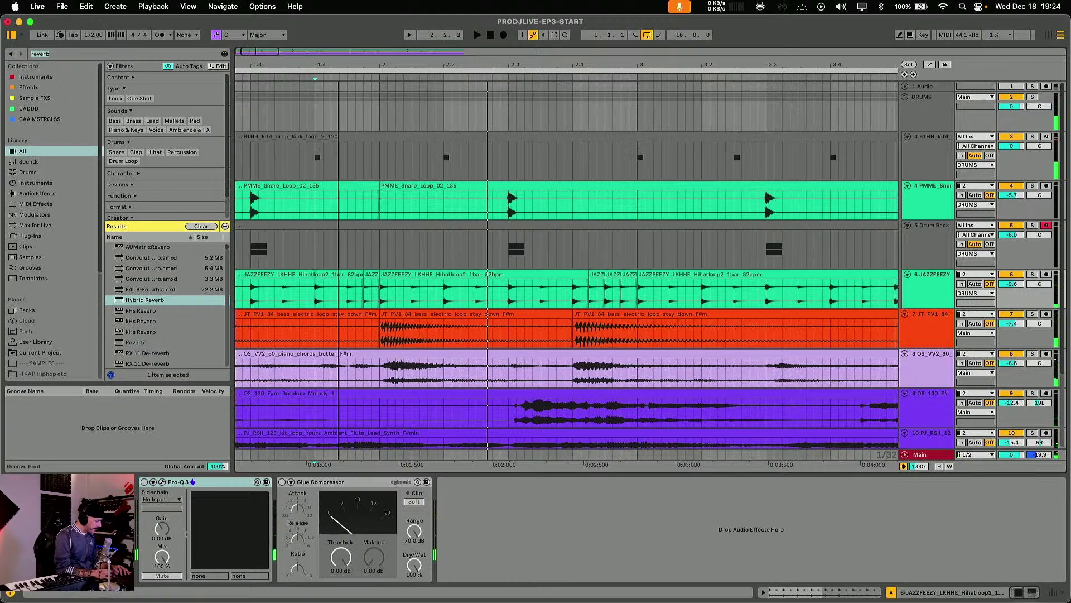
- Duplicate a one-sixteenth slice of the hi-hat loop onto the last sixteenth before beat 4.4 and listen to the change
scroll(335, 220, "down", 5)
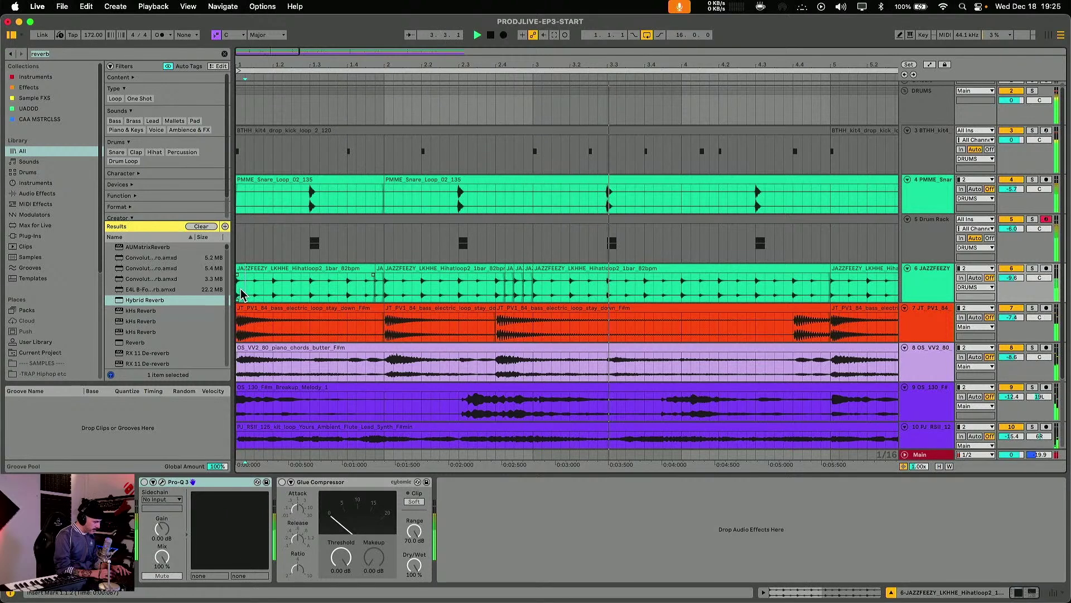
left_click(748, 293)
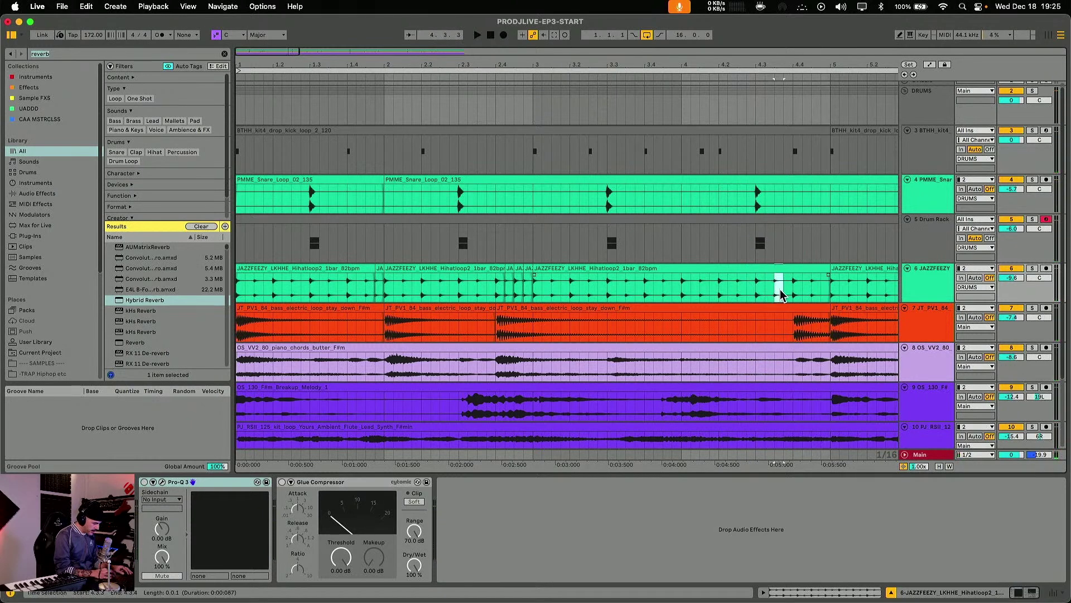
key("super+d")
left_click(758, 286)
key("space")
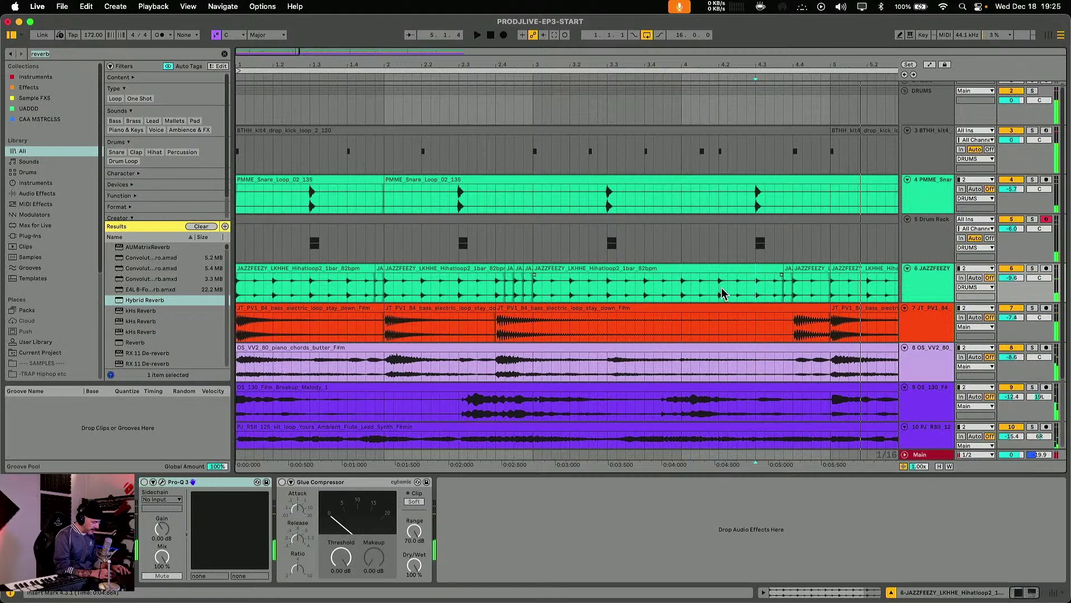
left_click(722, 288)
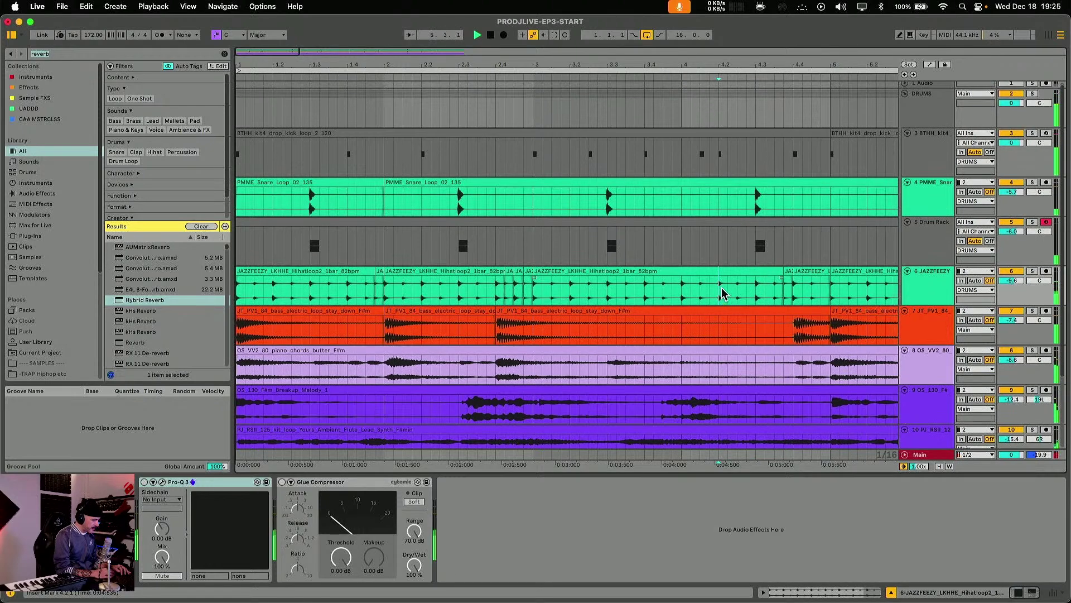
- Delete the hi-hat clips from bar 5 to the end of the loop
left_click_drag(647, 52, 647, 33)
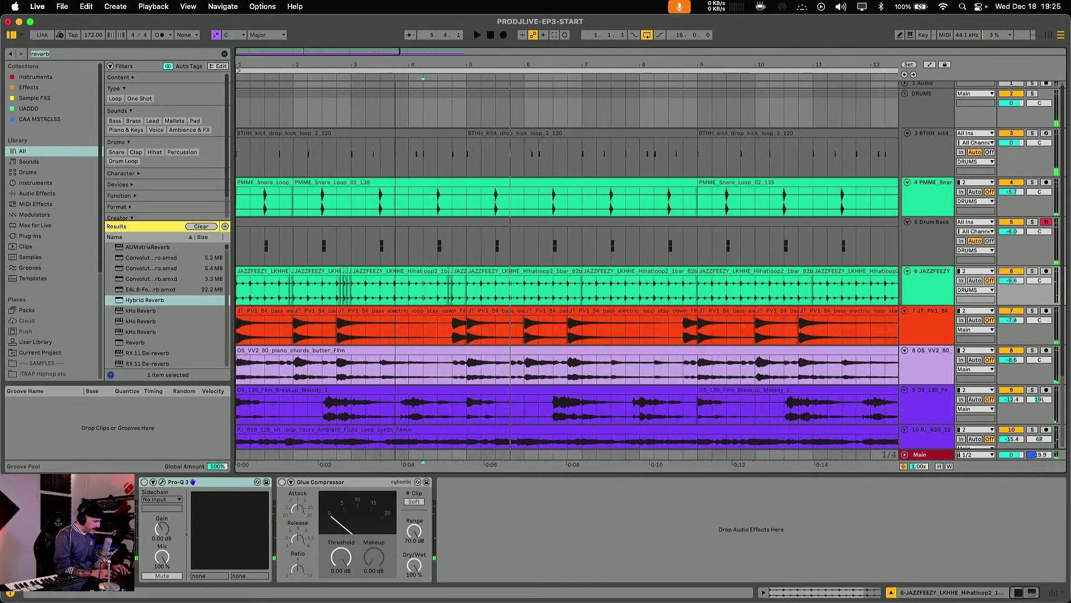
left_click(470, 294)
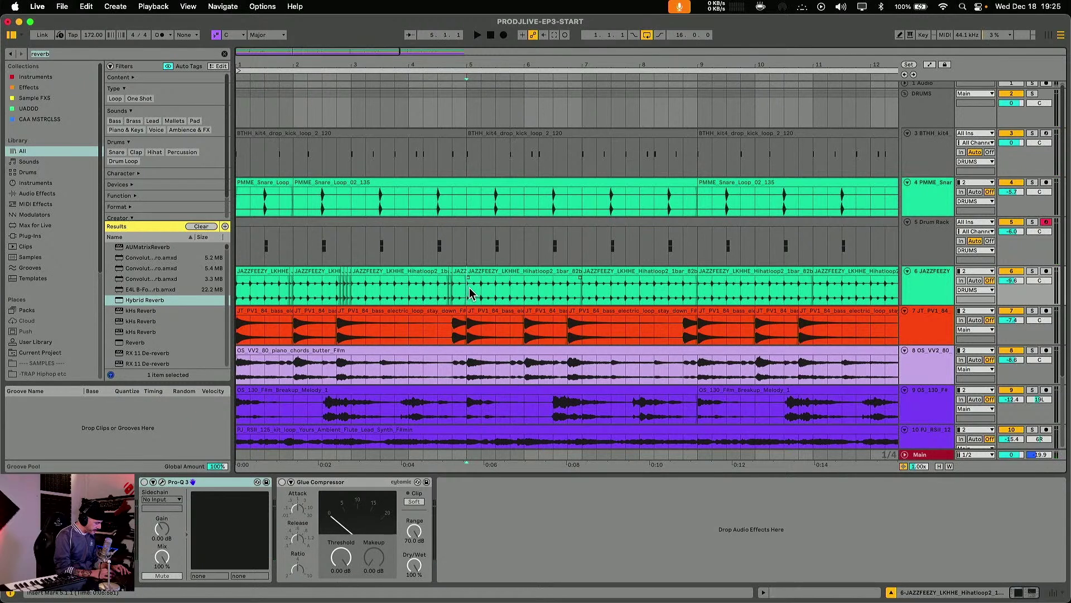
left_click_drag(471, 294, 928, 288)
scroll(926, 289, "right", 8)
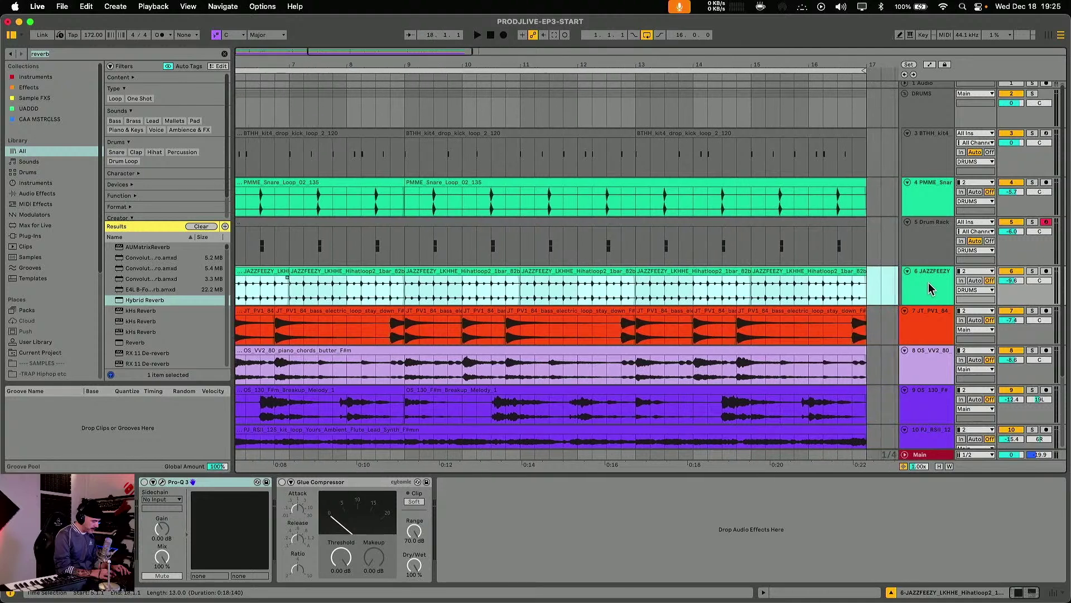
key("Delete")
- Duplicate the edited four-bar hi-hat section three times so it fills the track up to bar 17
scroll(929, 289, "up", 1)
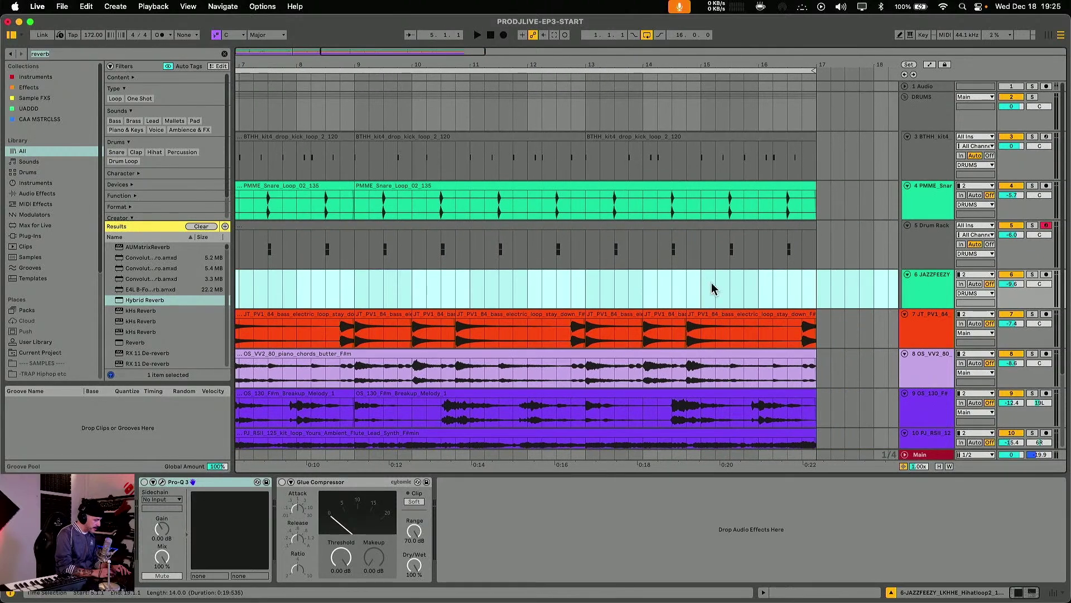
scroll(712, 288, "left", 10)
left_click_drag(485, 282, 225, 289)
key("super+d")
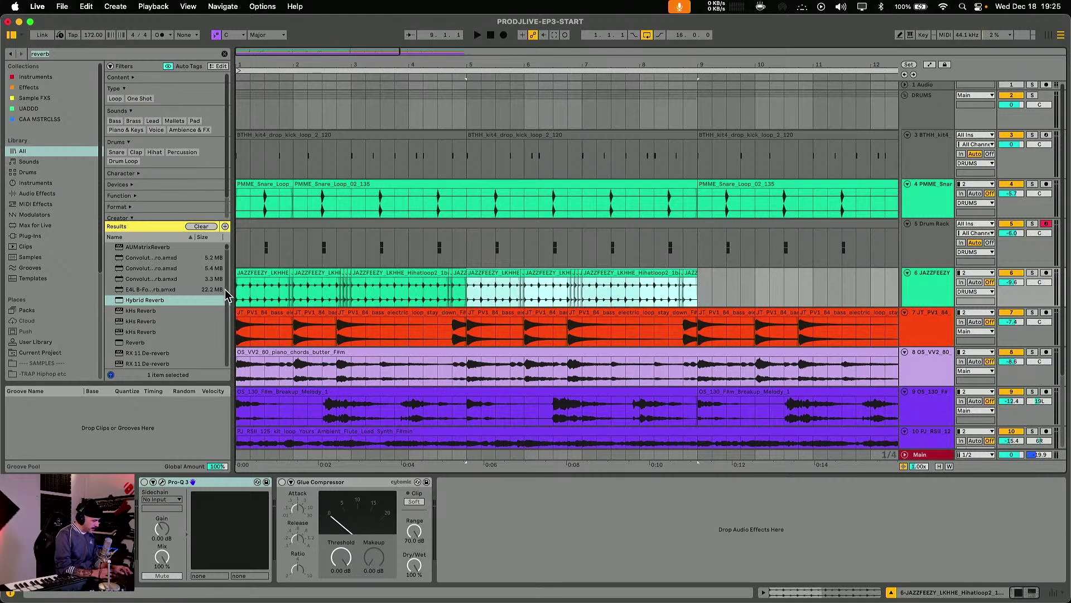
key("super+d")
key("super+d")
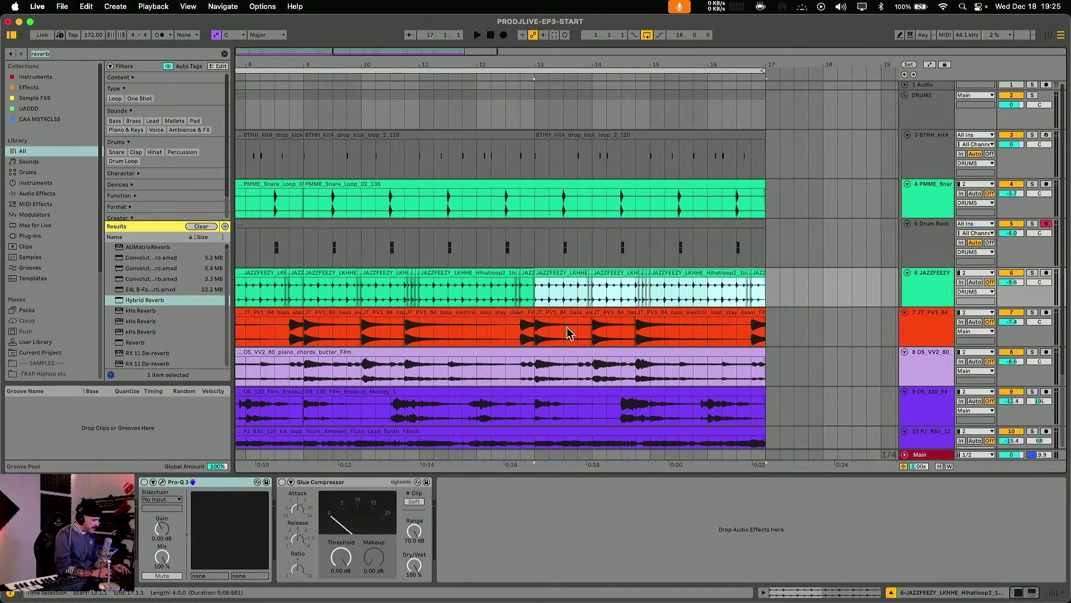
- Play the arrangement from beat 4.2 across the hi-hat repeat, and again from the start of the song
scroll(566, 327, "left", 10)
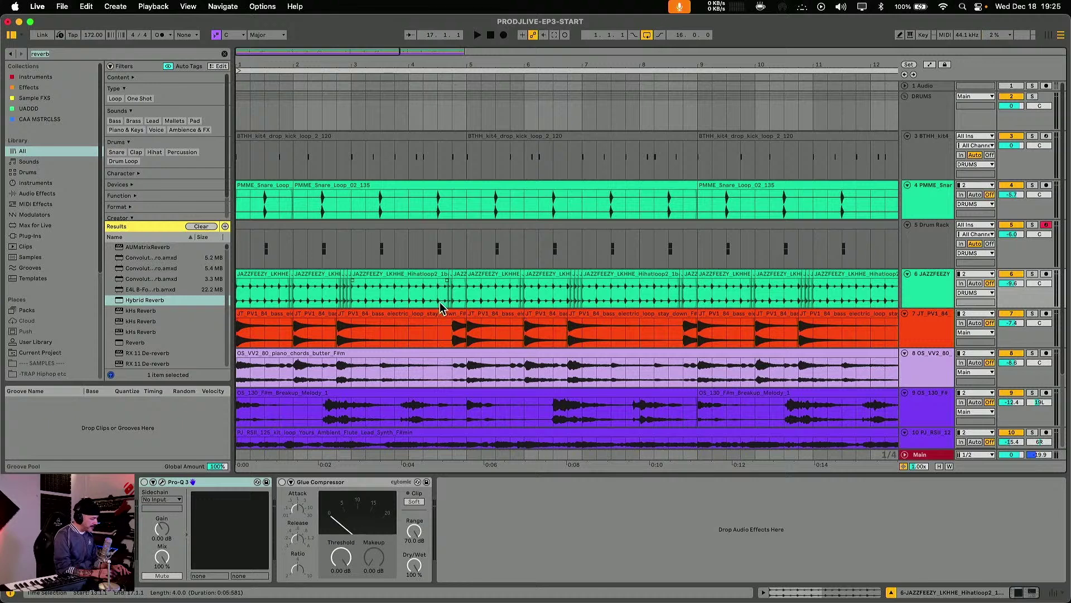
left_click(419, 293)
key("space")
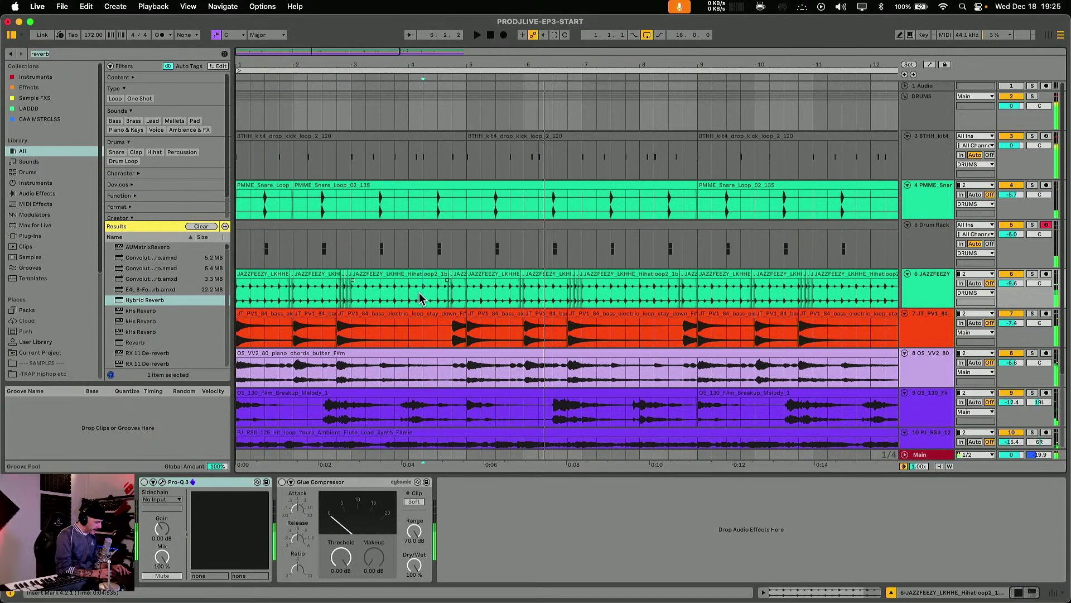
scroll(419, 297, "right", 2)
scroll(419, 297, "down", 1)
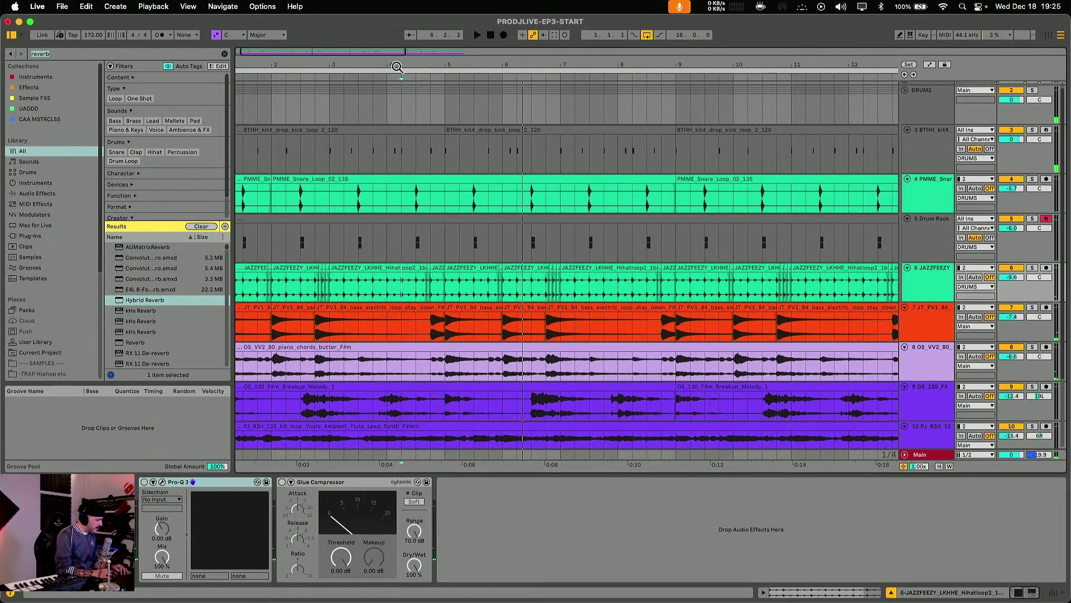
left_click(478, 36)
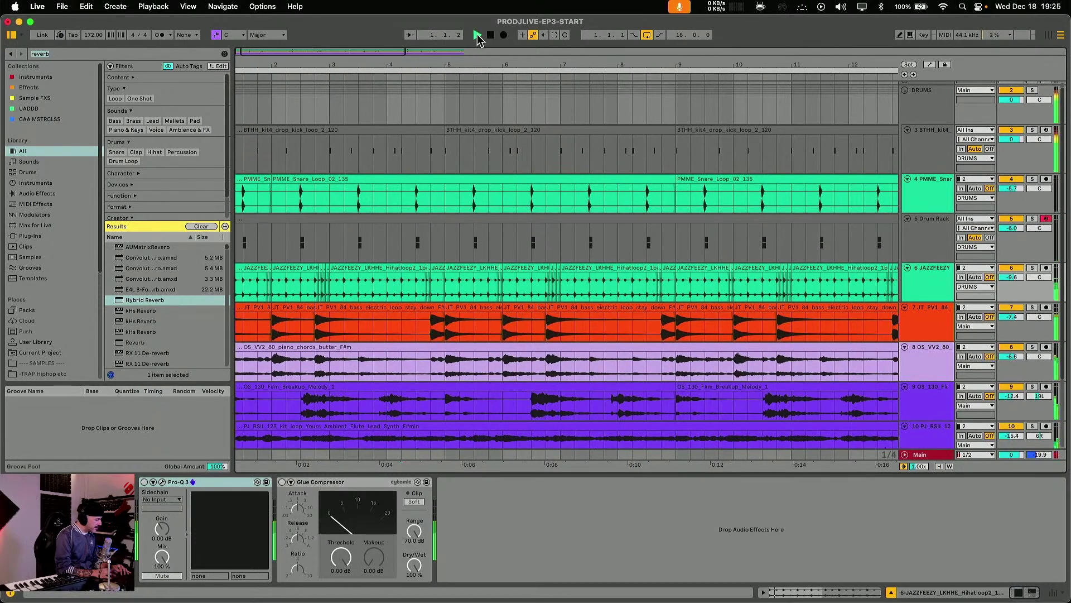
scroll(296, 254, "left", 2)
scroll(296, 254, "up", 1)
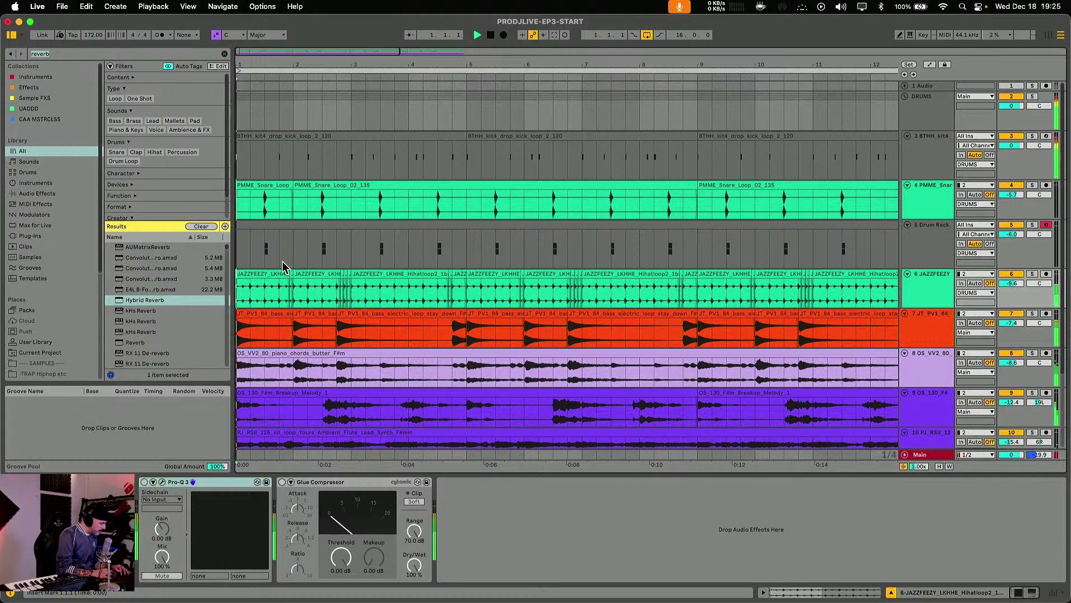
- Try cutting the eighth note before beat 1.3 out of the hi-hat loop and play the result from the start
left_click(257, 69)
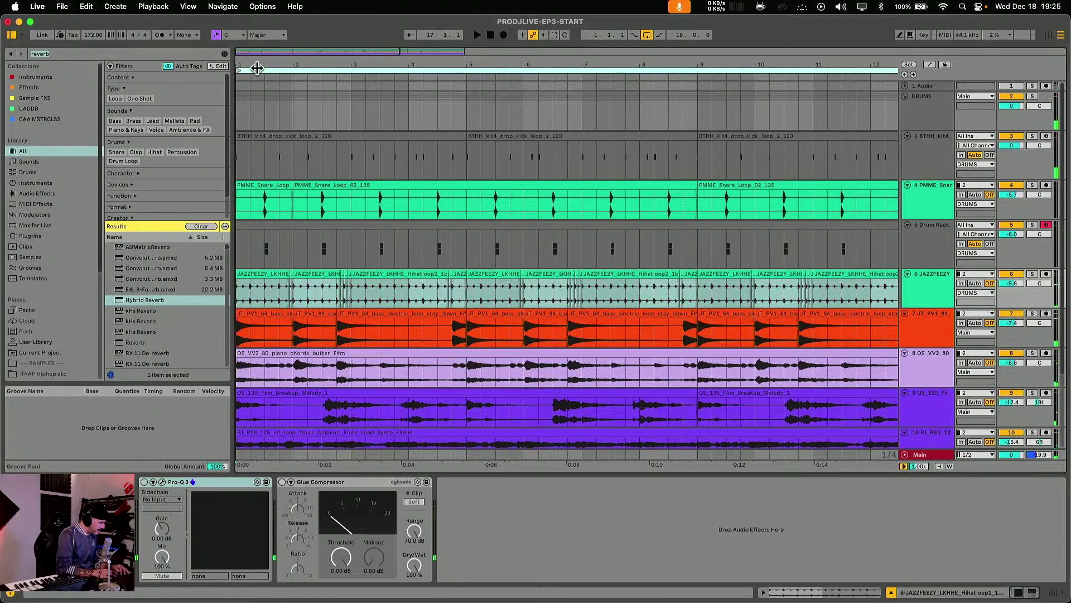
left_click_drag(257, 66, 265, 134)
scroll(268, 139, "up", 2)
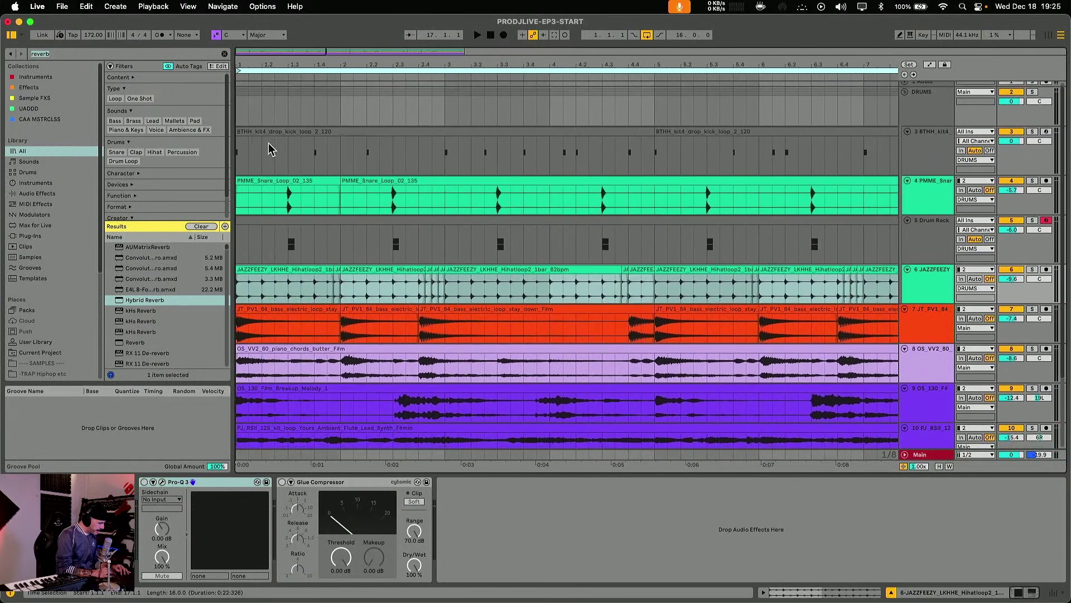
key("space")
left_click_drag(277, 287, 296, 293)
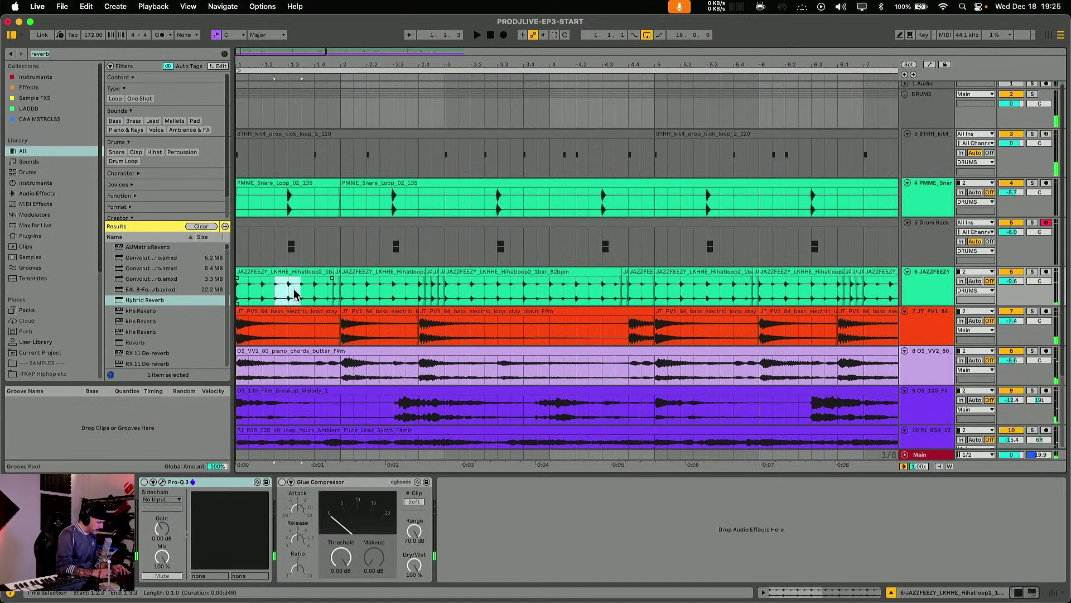
left_click(287, 294)
key("super+e")
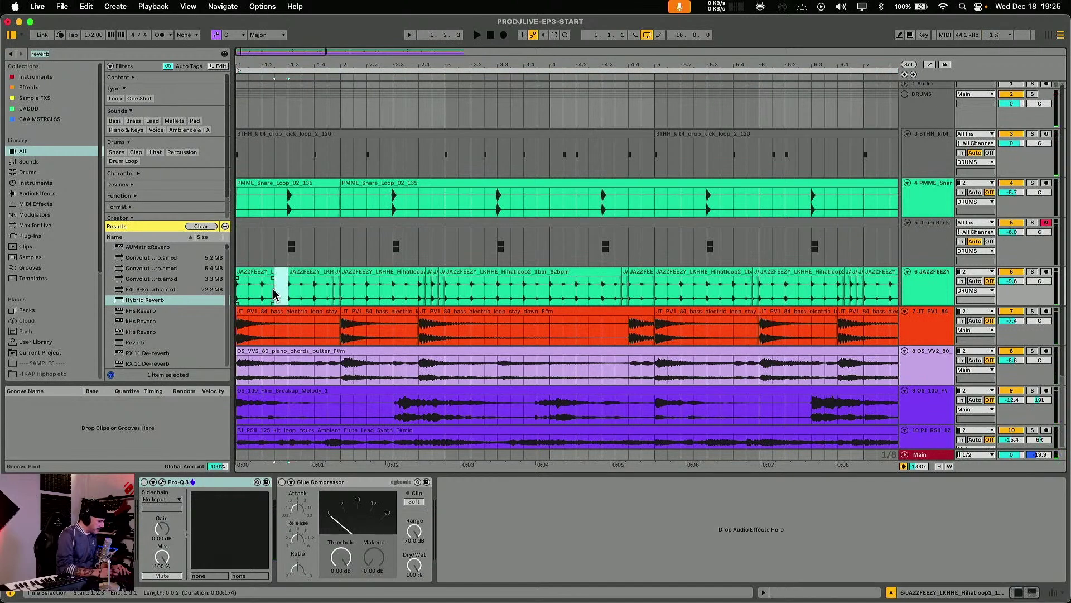
key("Delete")
left_click(240, 263)
key("space")
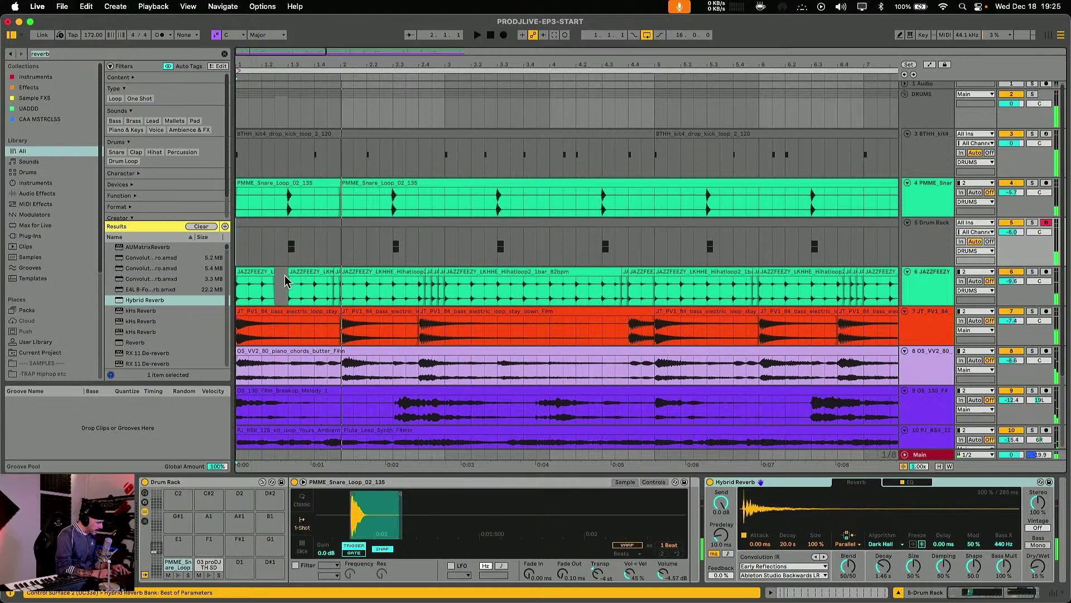
- Try widening the first hi-hat gap by trimming the following clip to start at 1.3.3, and play from the start
left_click(288, 280)
left_click_drag(288, 279, 301, 280)
left_click(240, 263)
key("space")
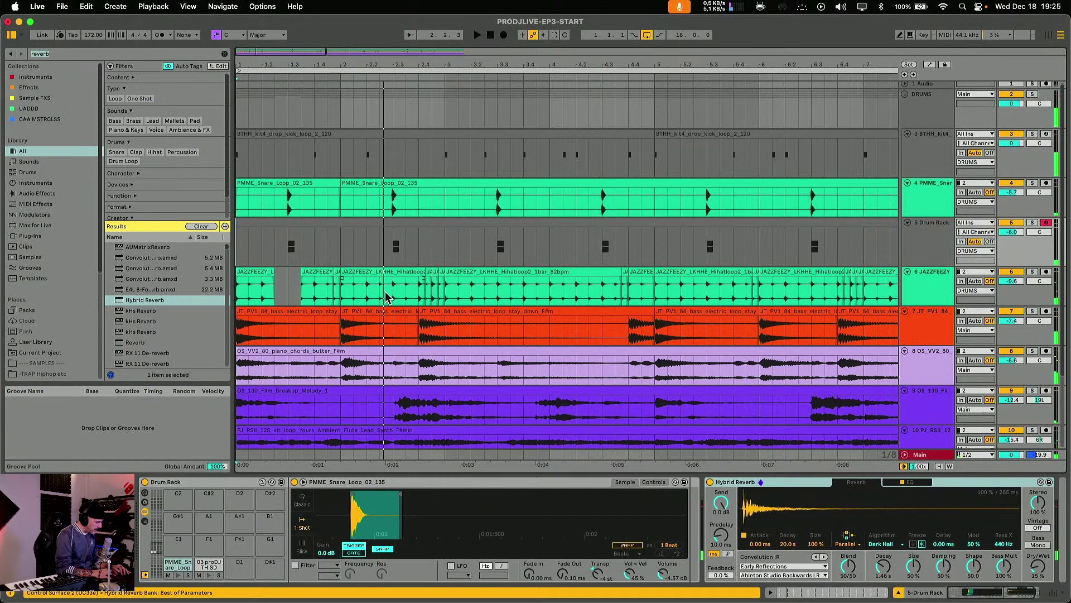
- Try cutting a matching one-beat gap into the hi-hats around beat 2.3 and listen to both gaps
left_click_drag(386, 296, 389, 297)
key("super+e")
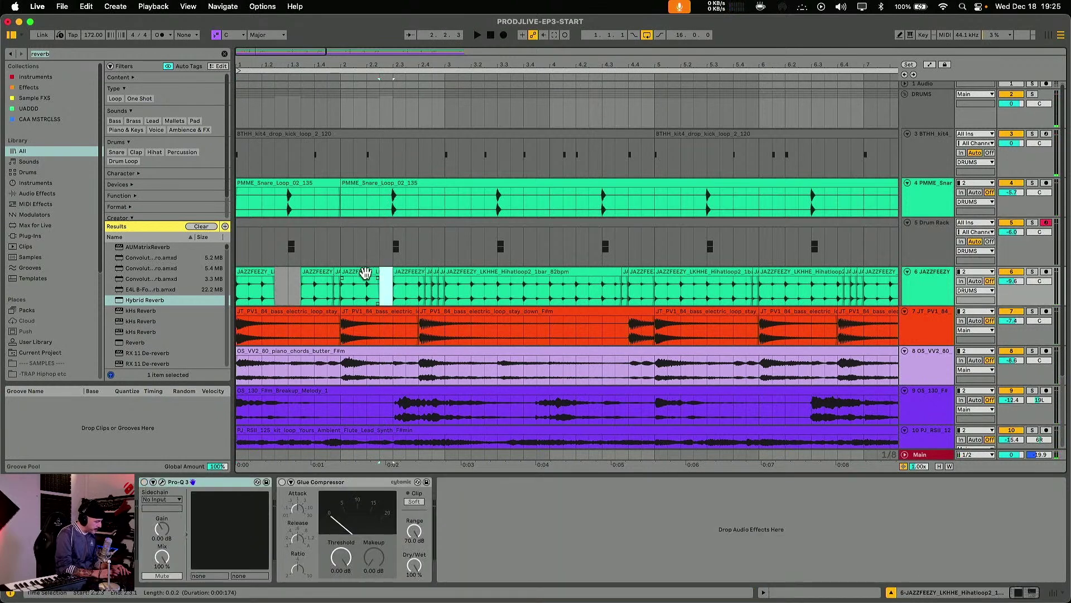
key("Delete")
left_click(314, 257)
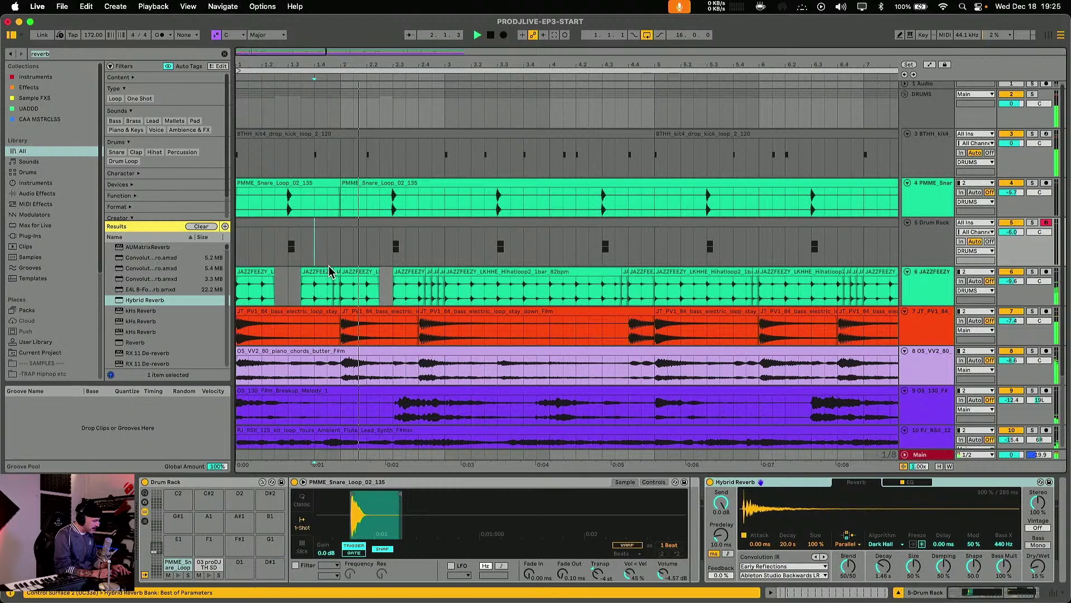
left_click_drag(394, 272, 402, 271)
left_click(248, 257)
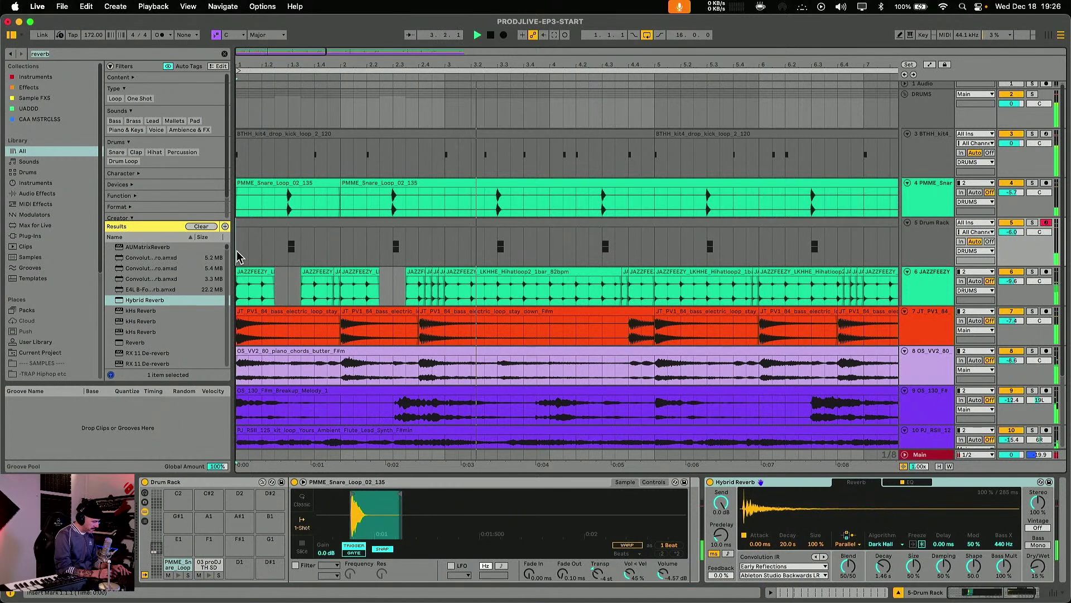
- Undo the hi-hat gap edits in bars 1 and 2
key("super+z")
key("super+z")
key("super+z")
key("super+z")
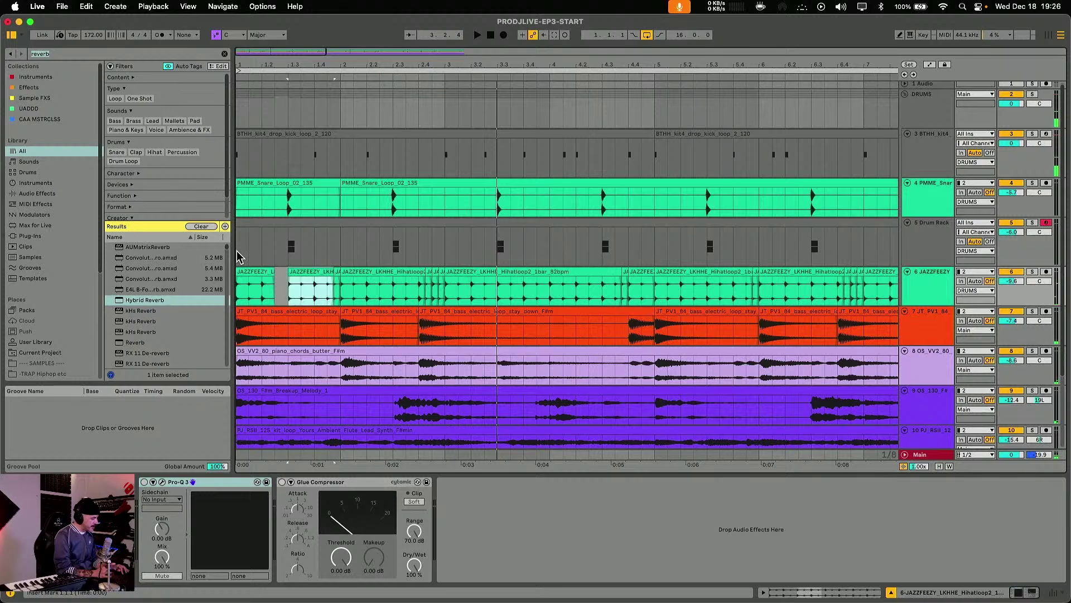
- Play the hi-hat part from bar 3 through to bar 8
left_click(446, 255)
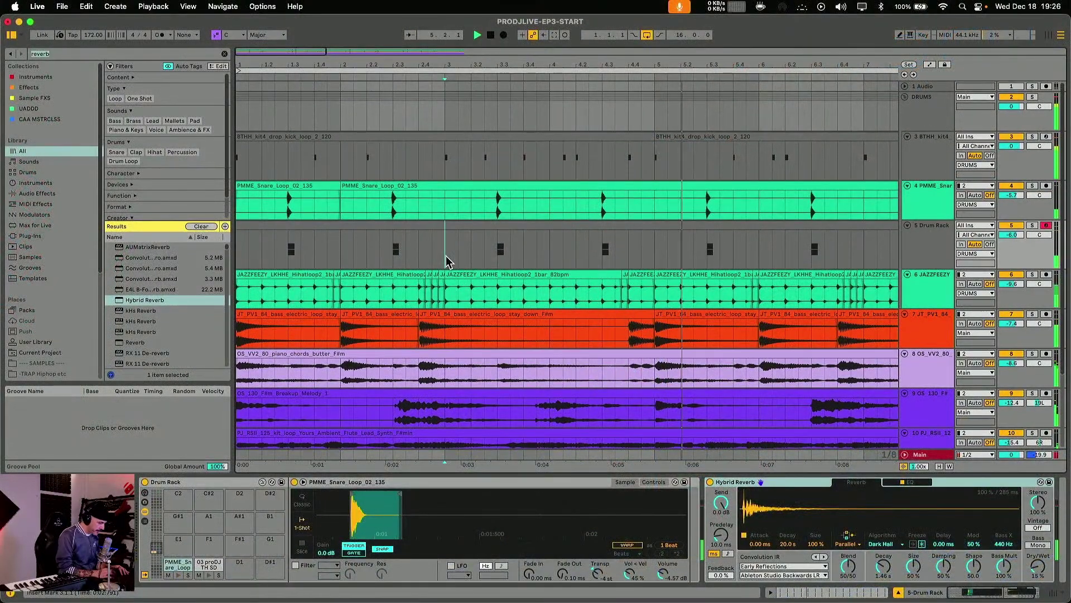
scroll(446, 261, "down", 1)
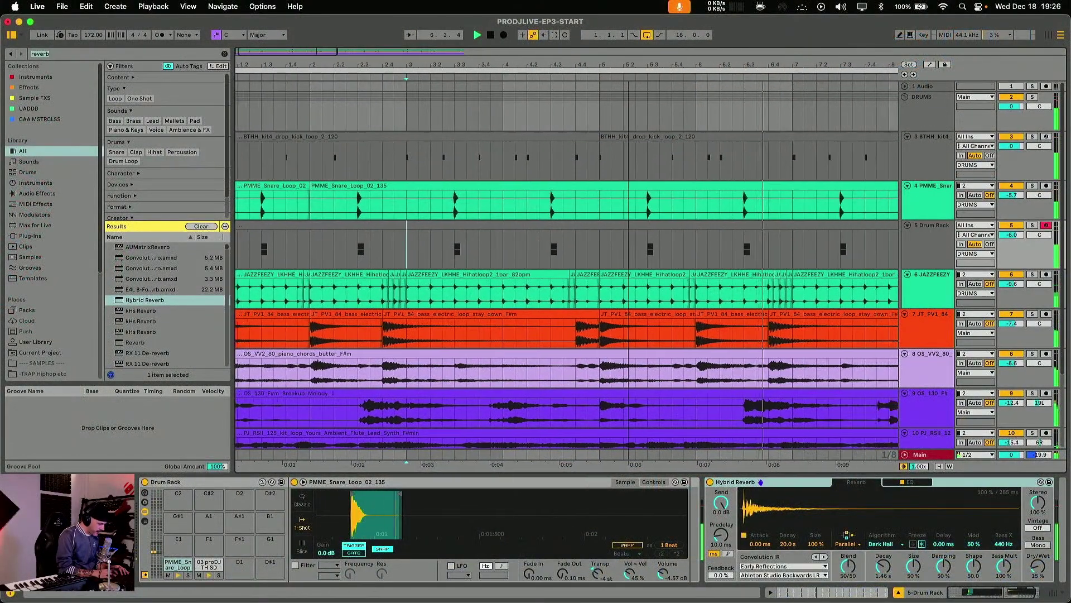
scroll(689, 271, "right", 3)
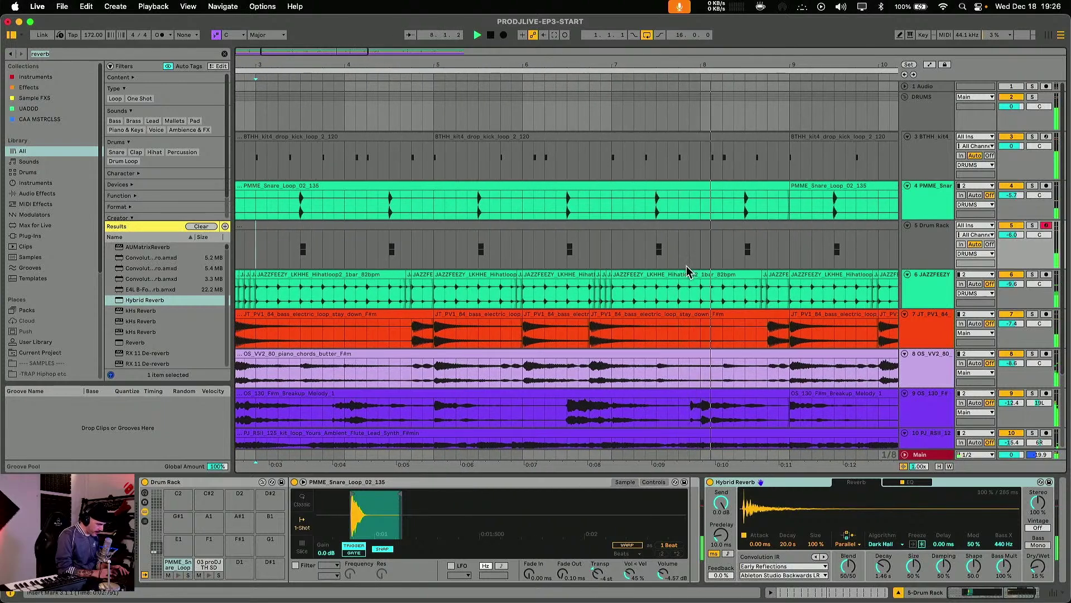
- Switch to a triplet grid, duplicate a triplet slice of the hi-hat across beat 8.4, and play the roll
left_click(745, 296)
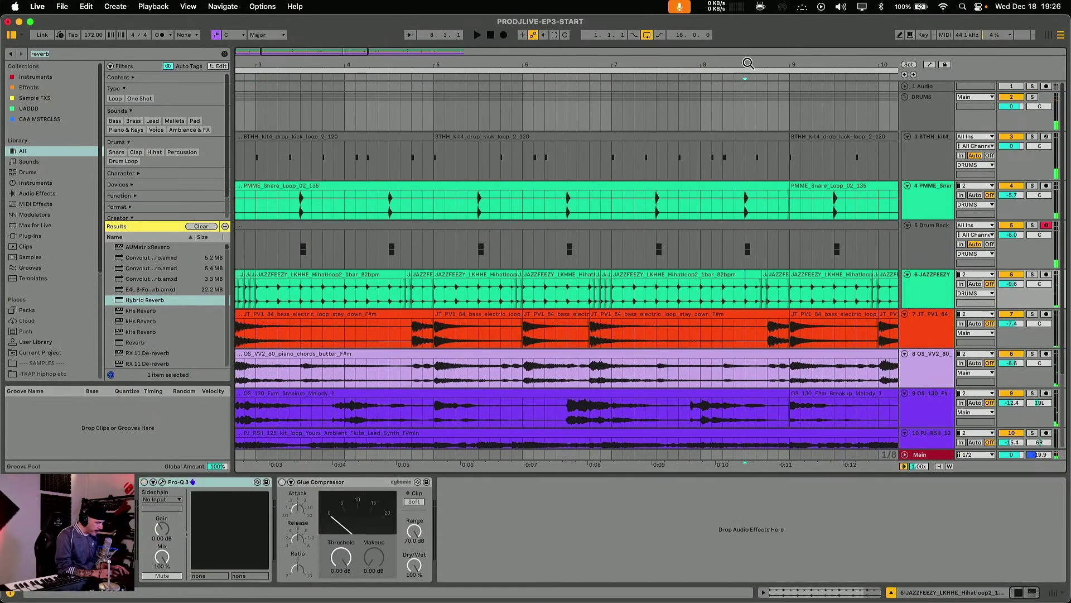
left_click_drag(748, 63, 742, 103)
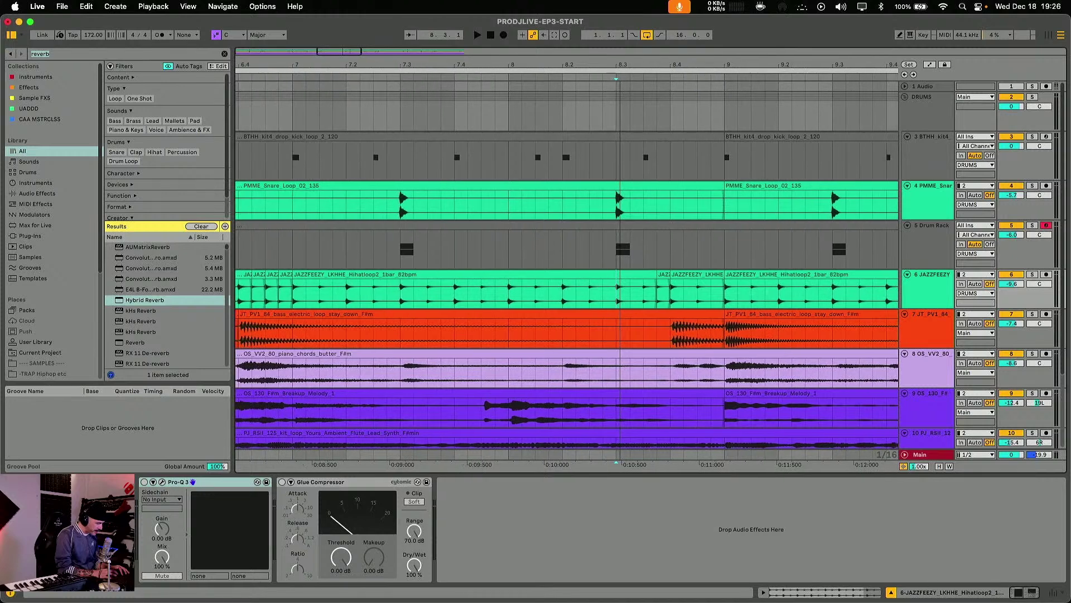
right_click(890, 461)
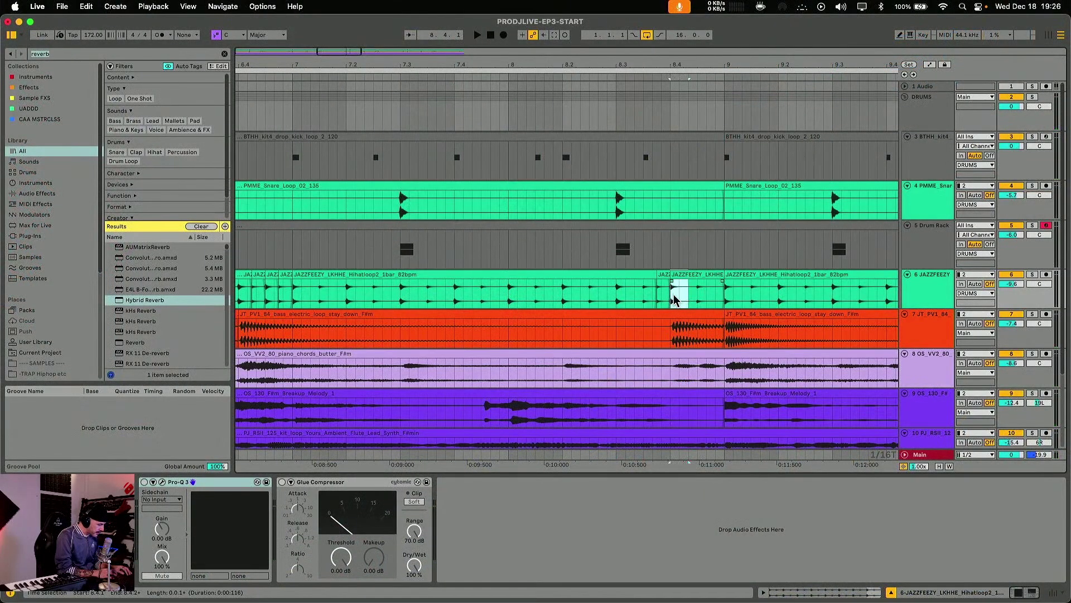
key("super+d")
key("super+d")
key("super+d")
key("space")
left_click(536, 293)
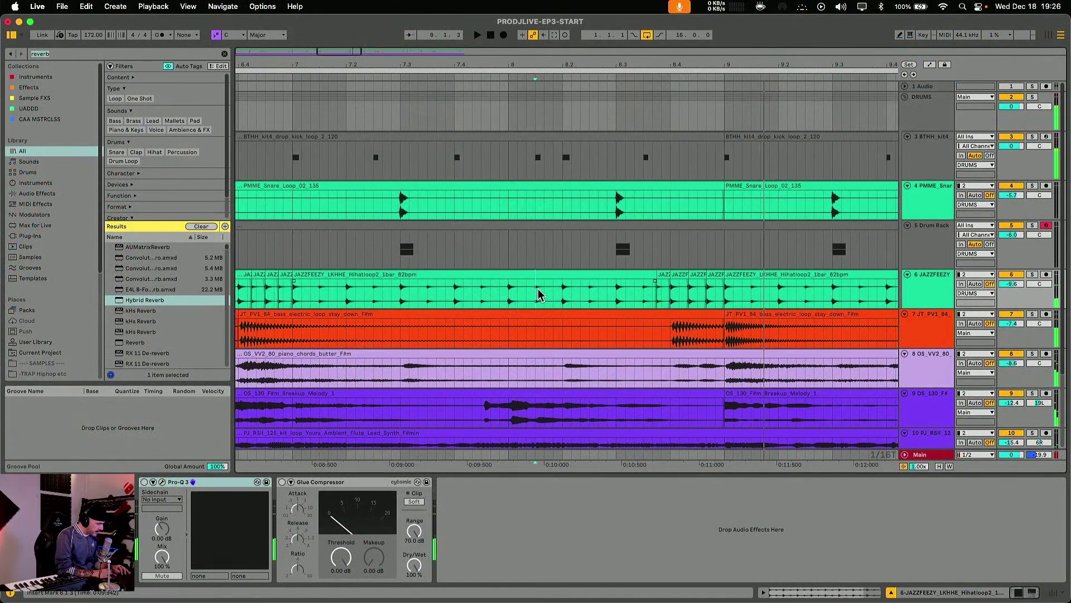
key("space")
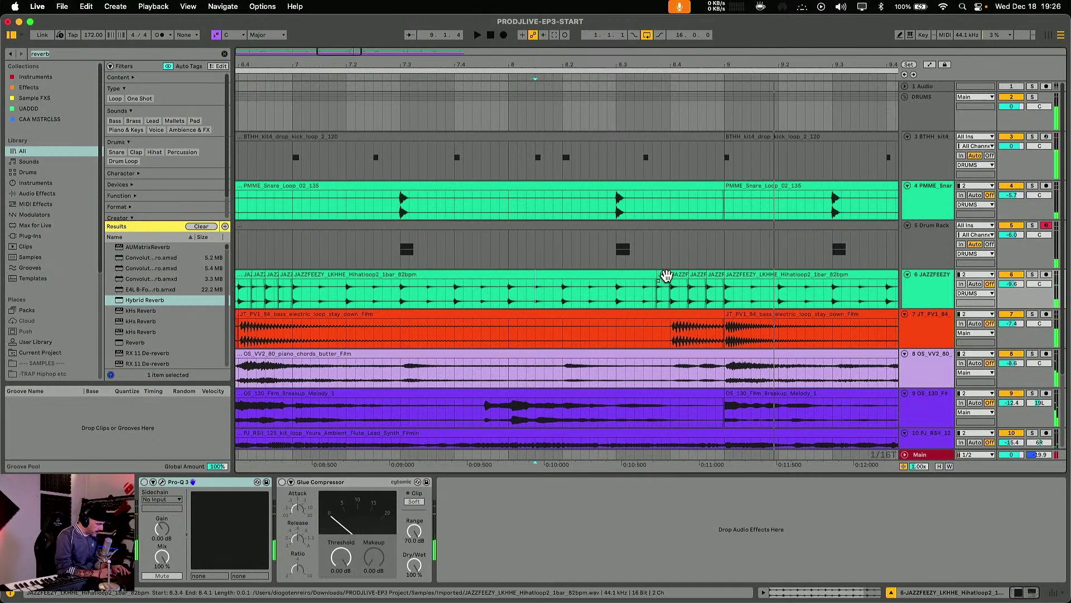
- Delete the short hi-hat slice just before beat 8.4 and play the section leading into the triplet roll
left_click(663, 286)
left_click(554, 296)
key("space")
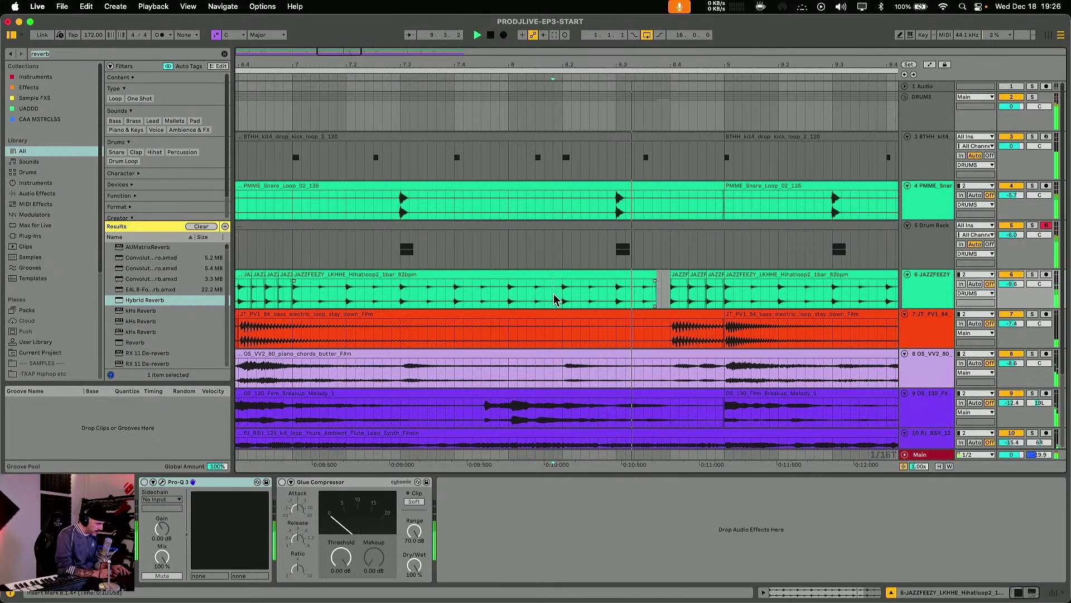
left_click(498, 297)
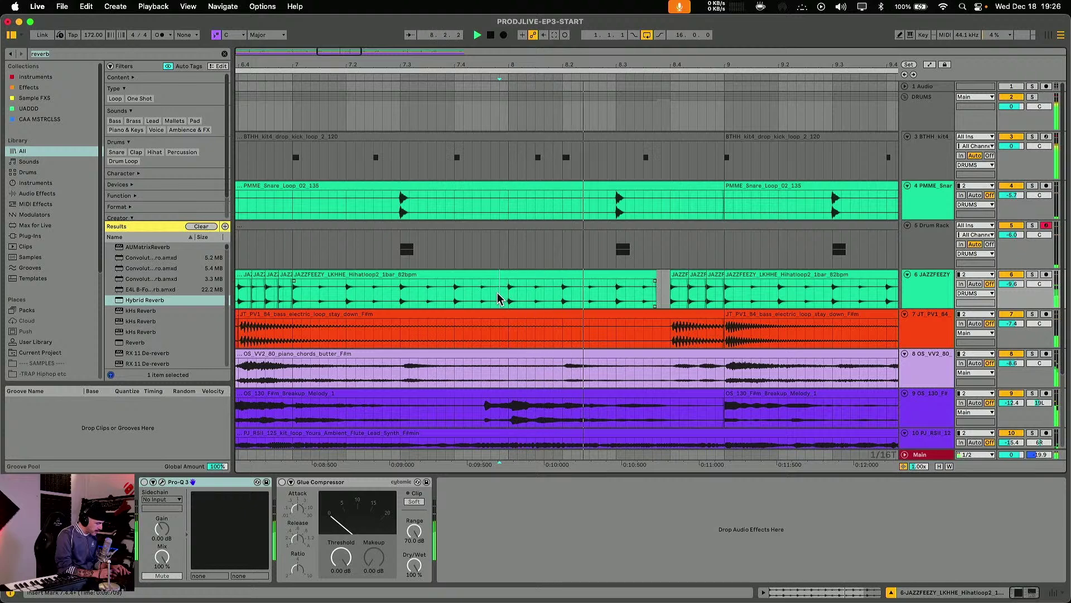
- Trim the long hi-hat clip to end at 8.3.3, place a copied triplet slice there, and listen
left_click(651, 276)
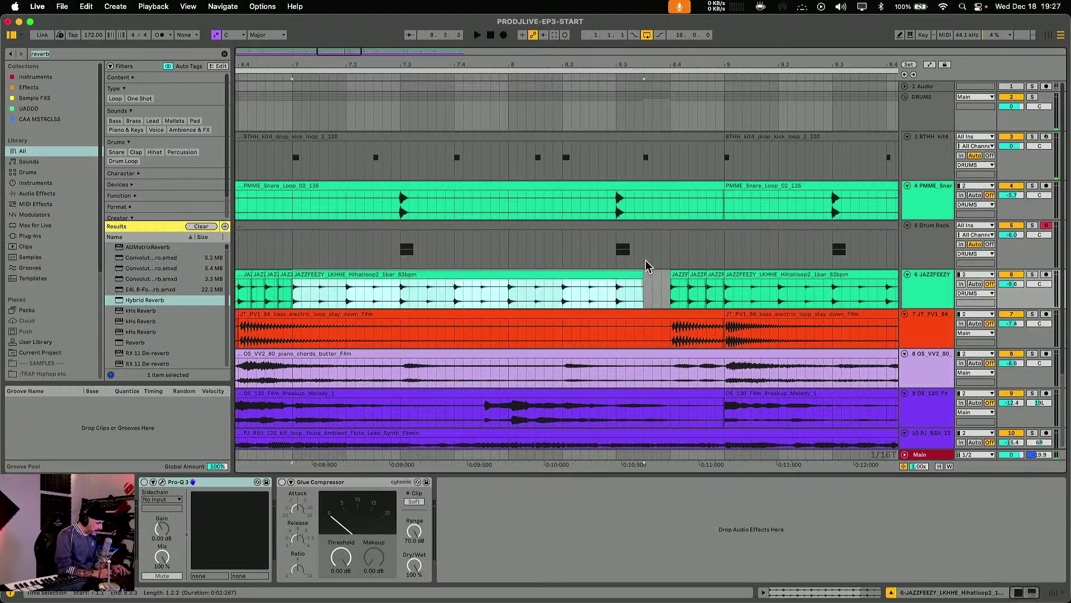
mouse_move(677, 279)
left_mouse_down()
mouse_move(647, 285)
mouse_move(701, 276)
mouse_move(678, 287)
left_mouse_up()
left_click(608, 301)
key("space")
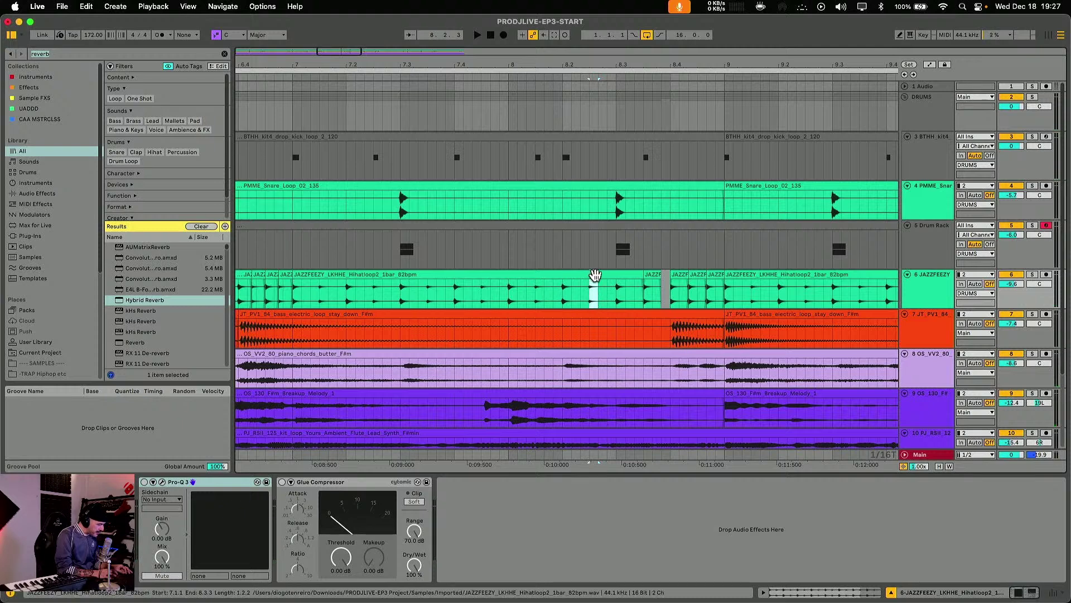
- Cut off the second halves of the first and last triplet hi-hat slices on beat 8.4 and listen
left_click_drag(596, 275, 720, 279)
left_click(686, 284)
left_click(607, 290)
key("space")
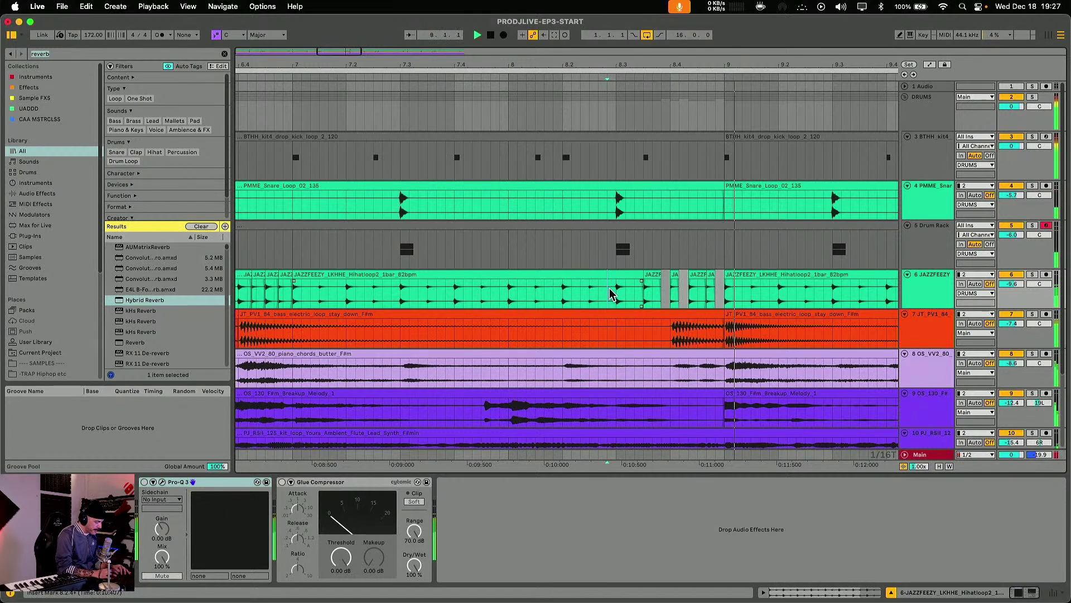
- Play the arrangement from bar 8 through the edited triplet roll and into the following bars
left_click(547, 296)
key("space")
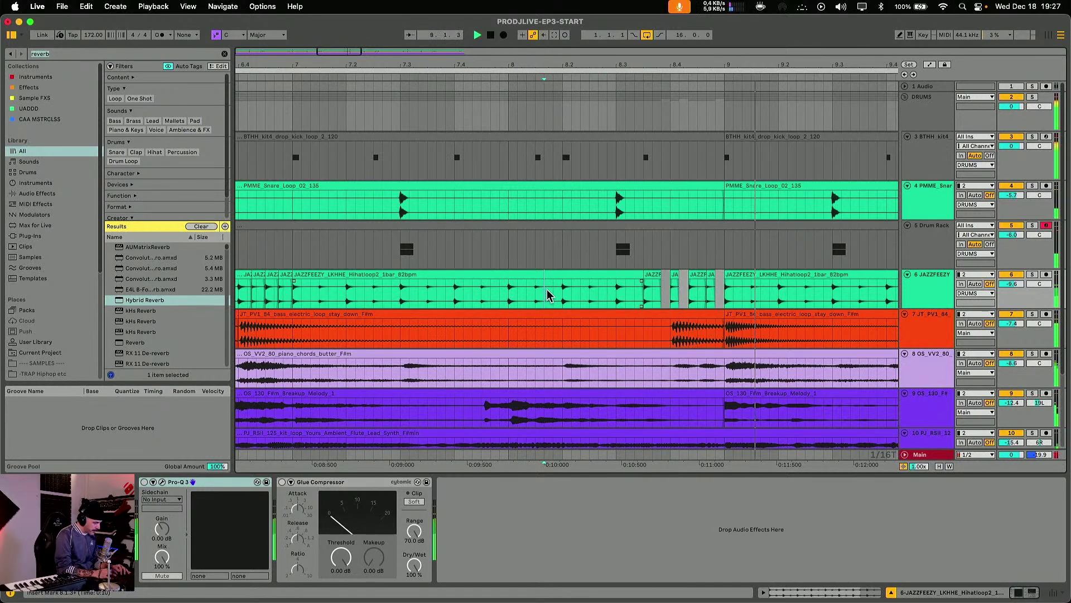
key("space")
left_click_drag(677, 67, 623, 66)
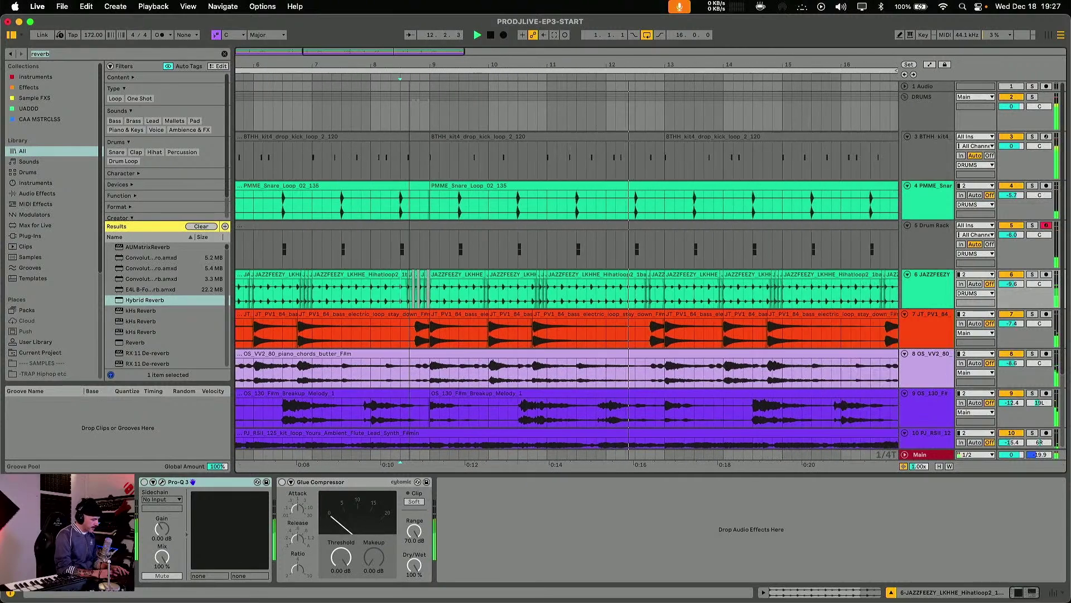
- Try filling the end of bar 16 with triplet hi-hat slices and undo them
key("minus")
left_click_drag(410, 63, 410, 63)
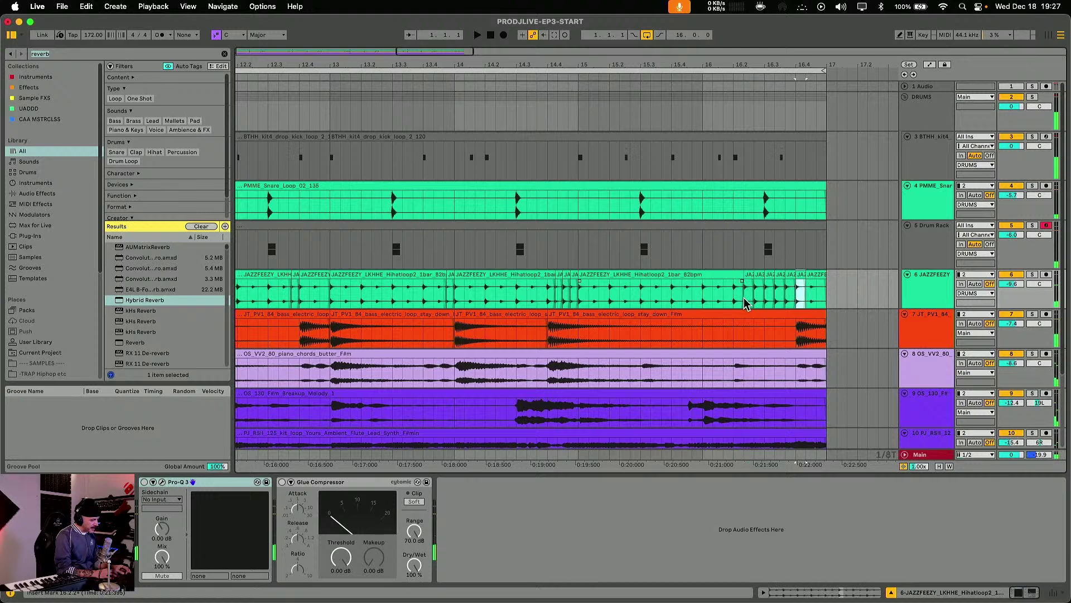
key("super+z")
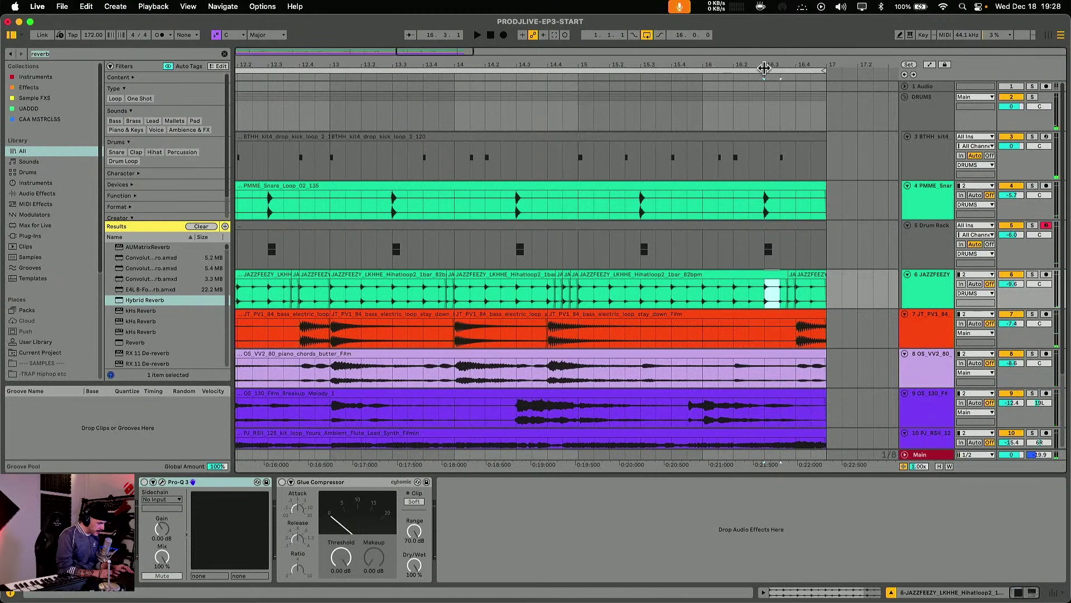
- Duplicate the one-sixteenth hi-hat slice at beat 16.3 seven times to fill up to bar 17, and play the roll
key("plus")
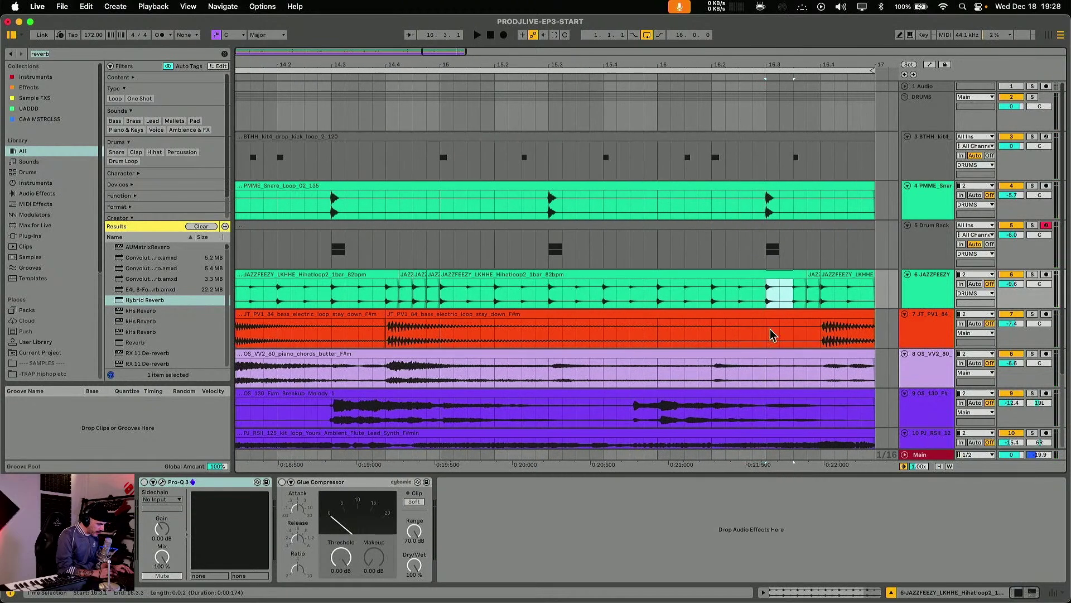
left_click(779, 306)
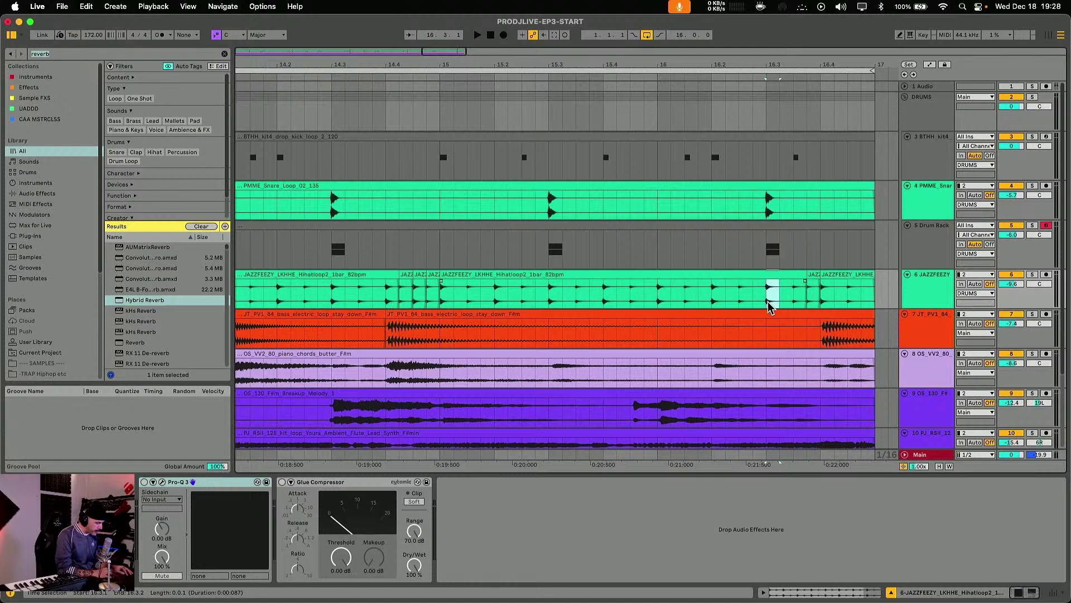
key("super+d")
key("super+d")
key("super+d")
key("super+d")
key("super+d")
key("super+d")
key("super+d")
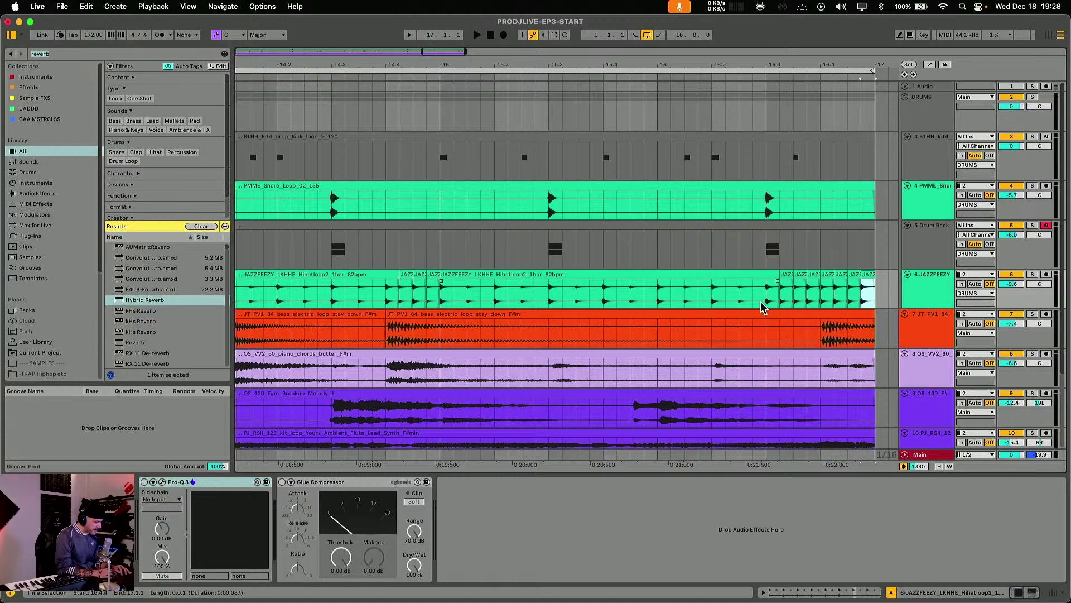
left_click(761, 301)
key("space")
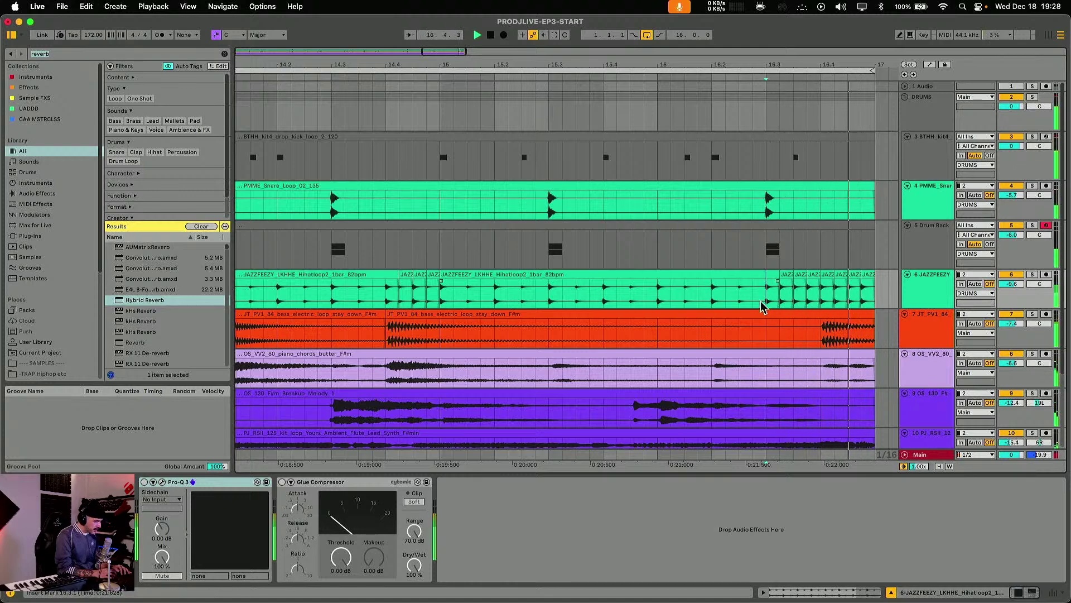
key("space")
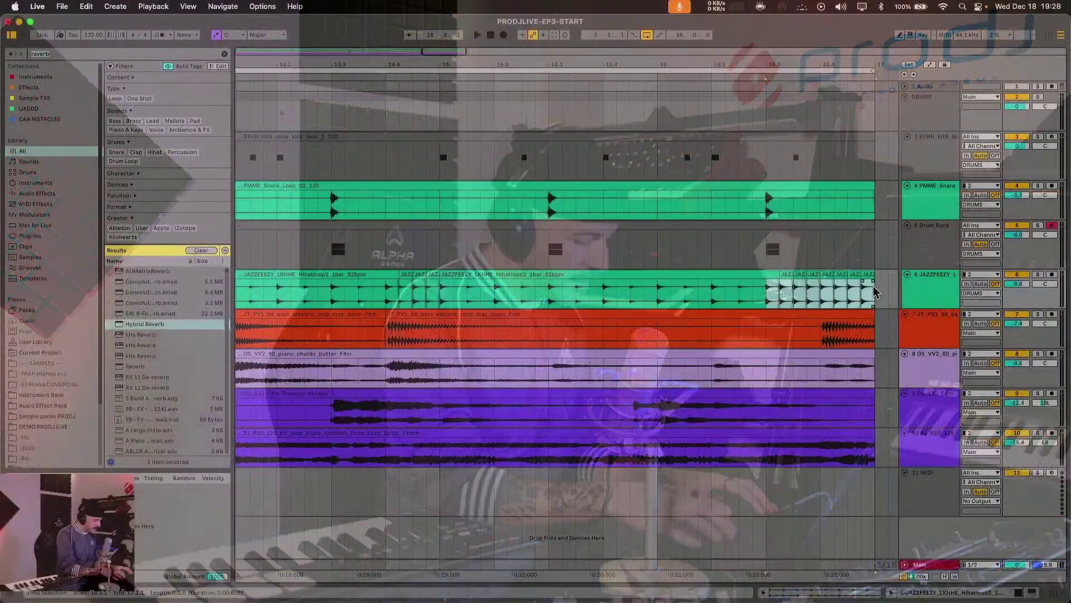
- Consolidate the sixteenth-note hi-hat roll at the end of bar 16 into one clip and open its clip envelopes
key("super+j")
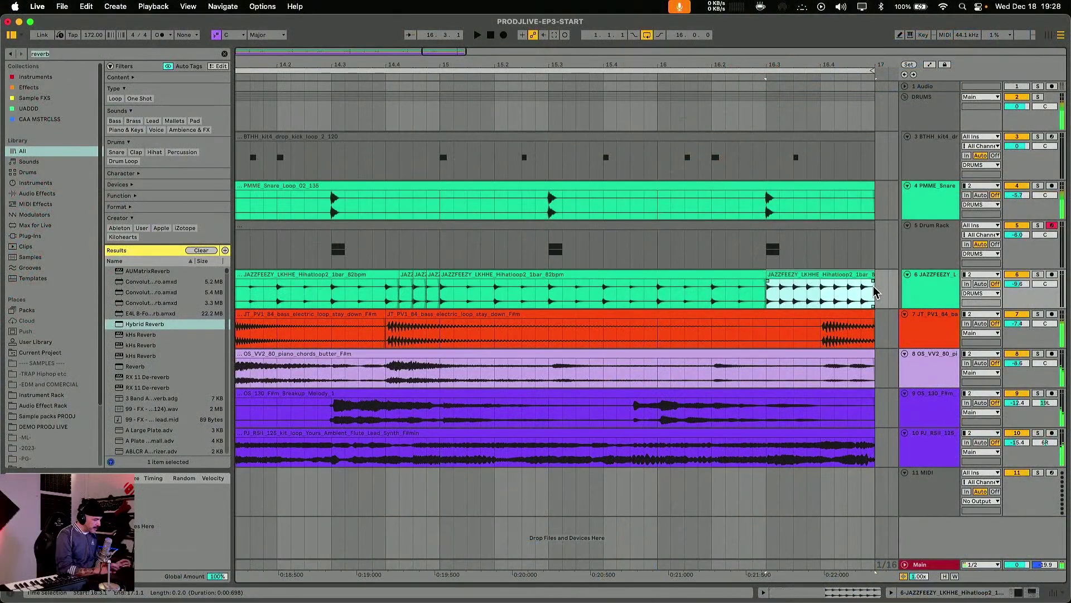
double_click(824, 275)
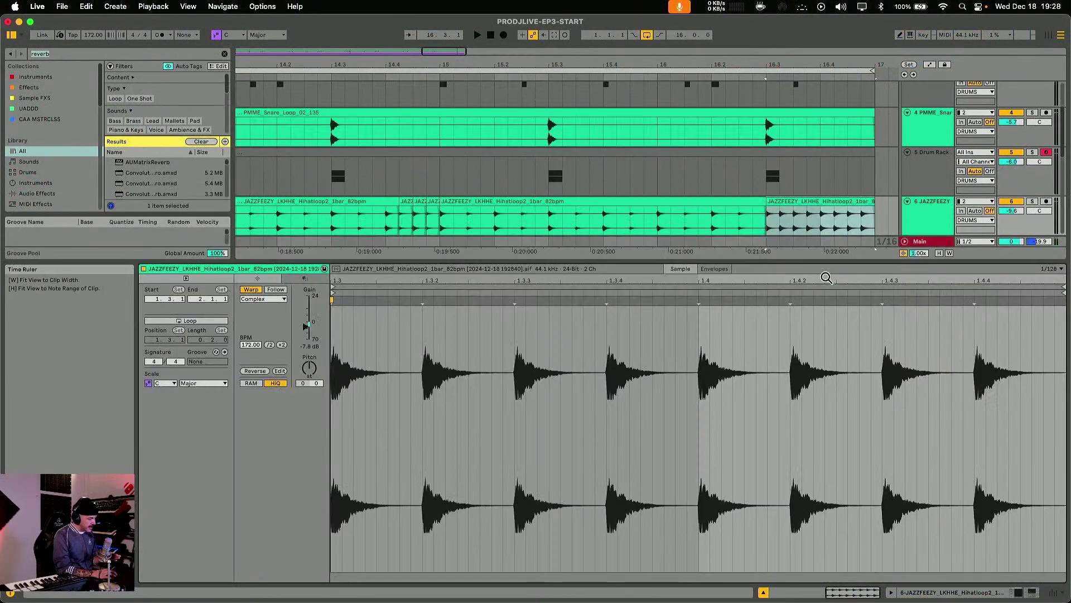
left_click(721, 271)
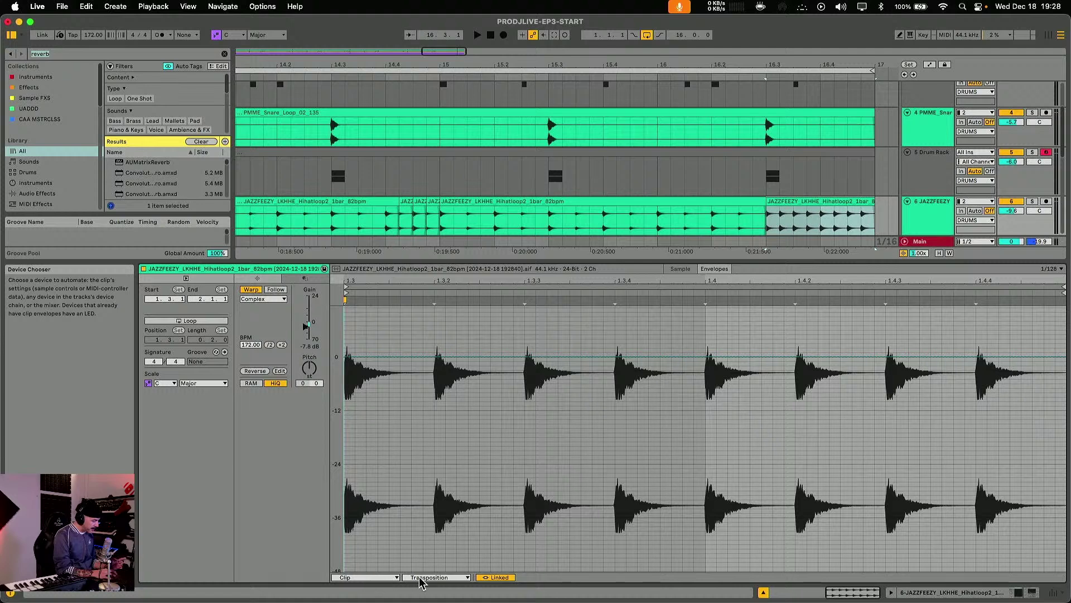
- Draw a rising transposition envelope across the hi-hat roll clip, from 0 st at its start to +6 st near the last hit
left_click(421, 581)
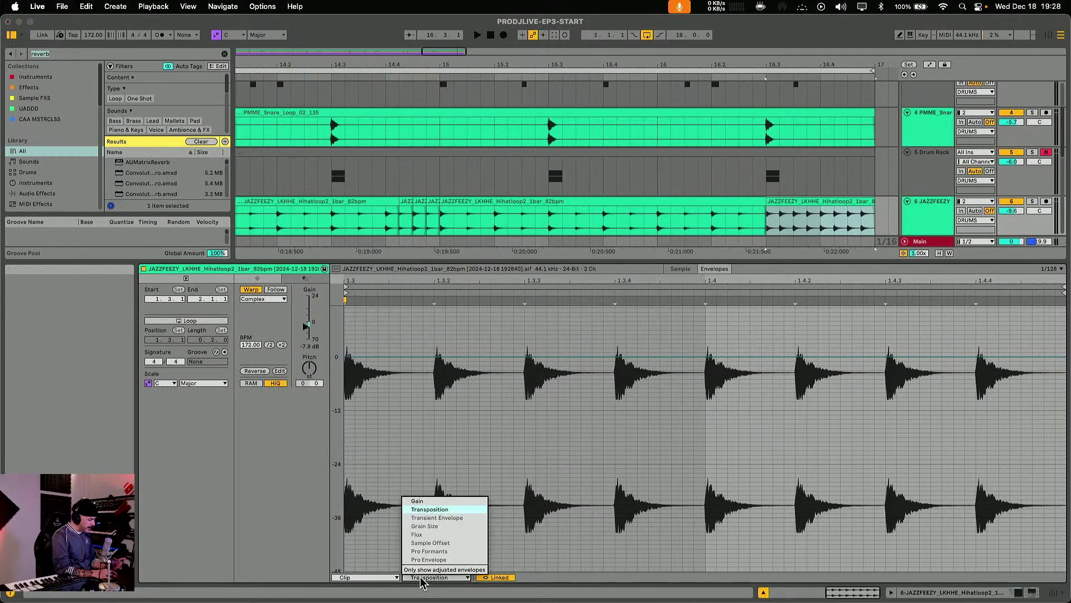
left_click(421, 580)
left_click(348, 361)
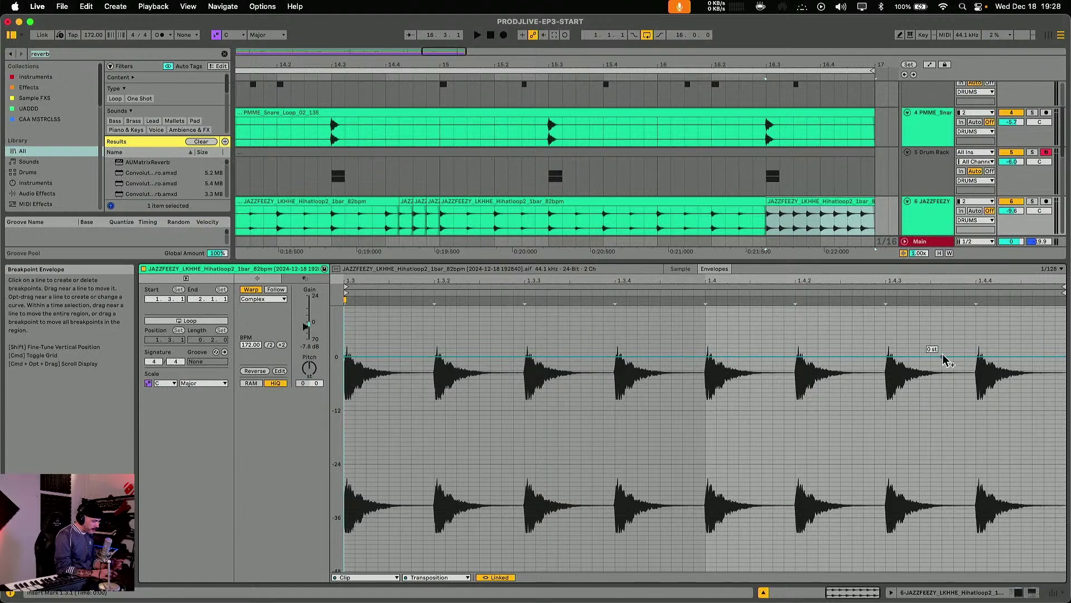
left_click_drag(982, 356, 982, 329)
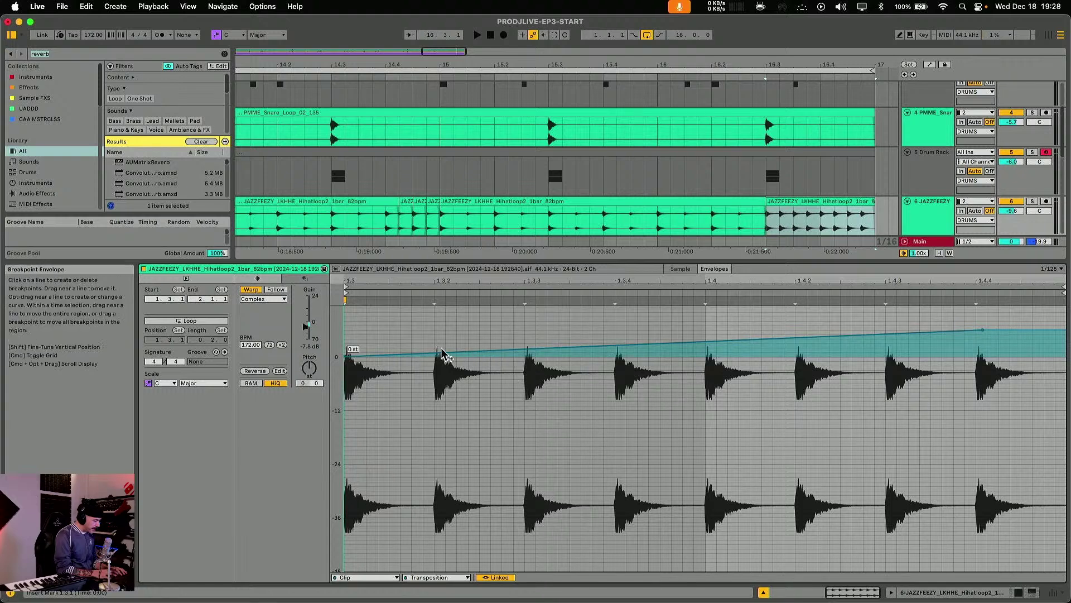
mouse_move(435, 352)
left_mouse_down()
mouse_move(435, 341)
mouse_move(435, 356)
left_mouse_up()
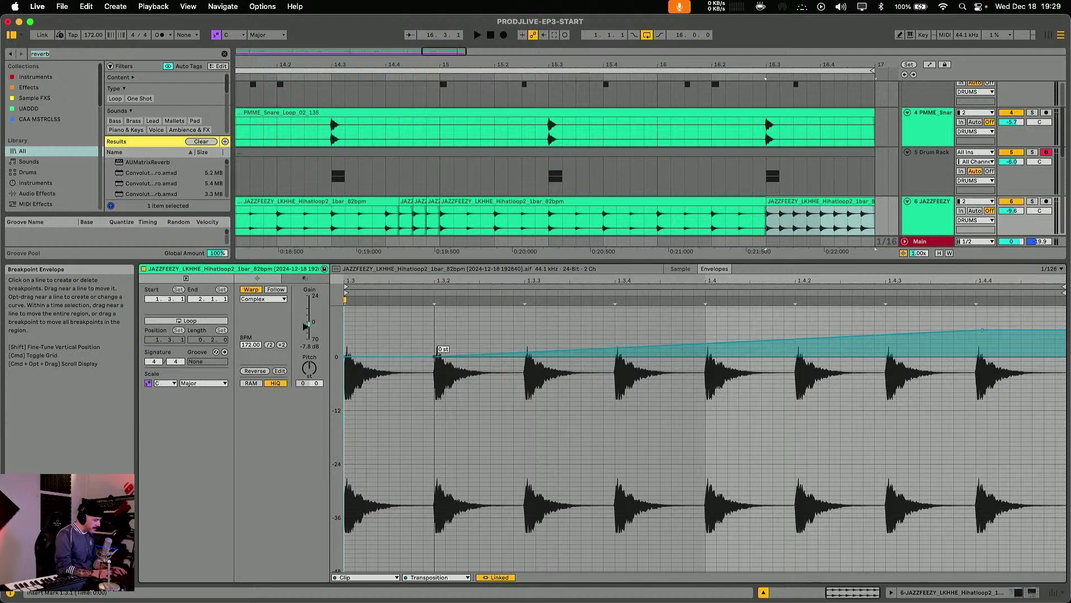
left_click(435, 357)
left_click(436, 360)
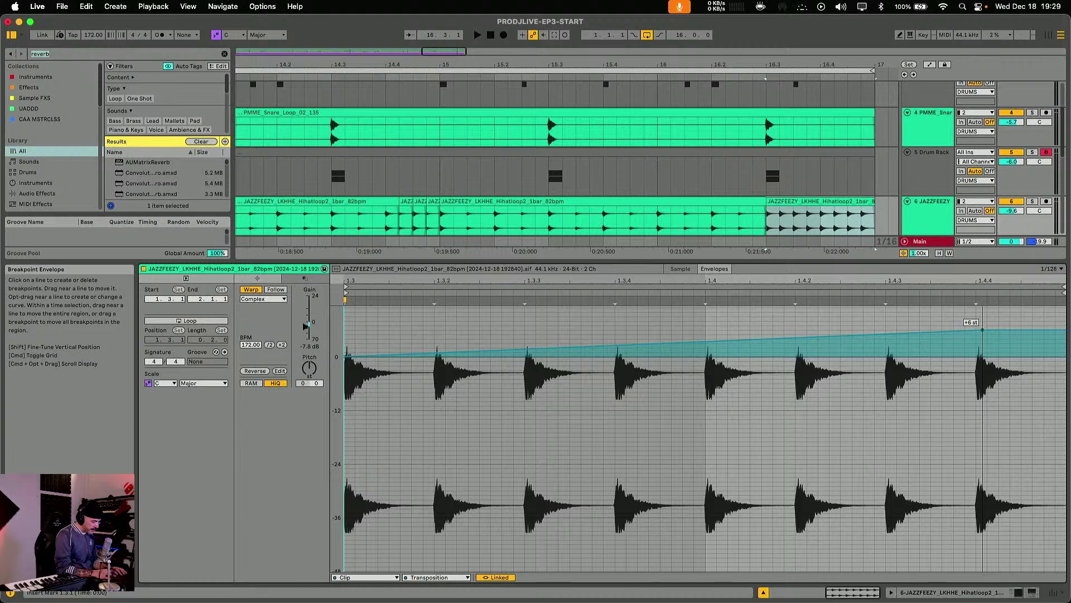
- Solo the hi-hat track and move the envelope's last breakpoint to 1.4.4 at about -13 st, auditioning the pitched roll
mouse_move(982, 329)
left_mouse_down()
mouse_move(948, 329)
mouse_move(976, 325)
left_mouse_up()
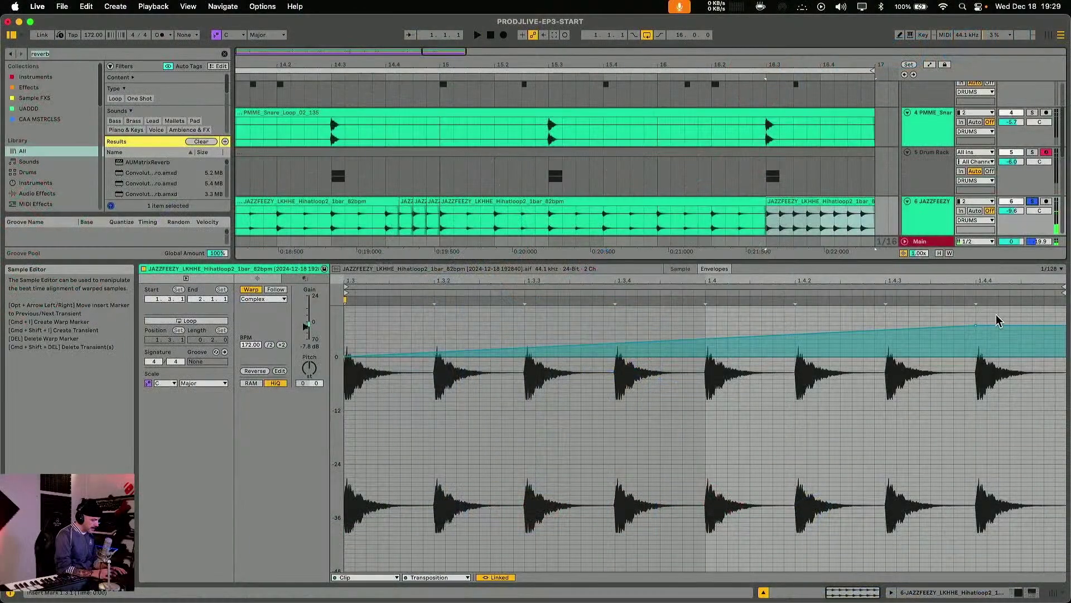
key("space")
left_click_drag(976, 325, 977, 413)
key("space")
key("space")
key("space")
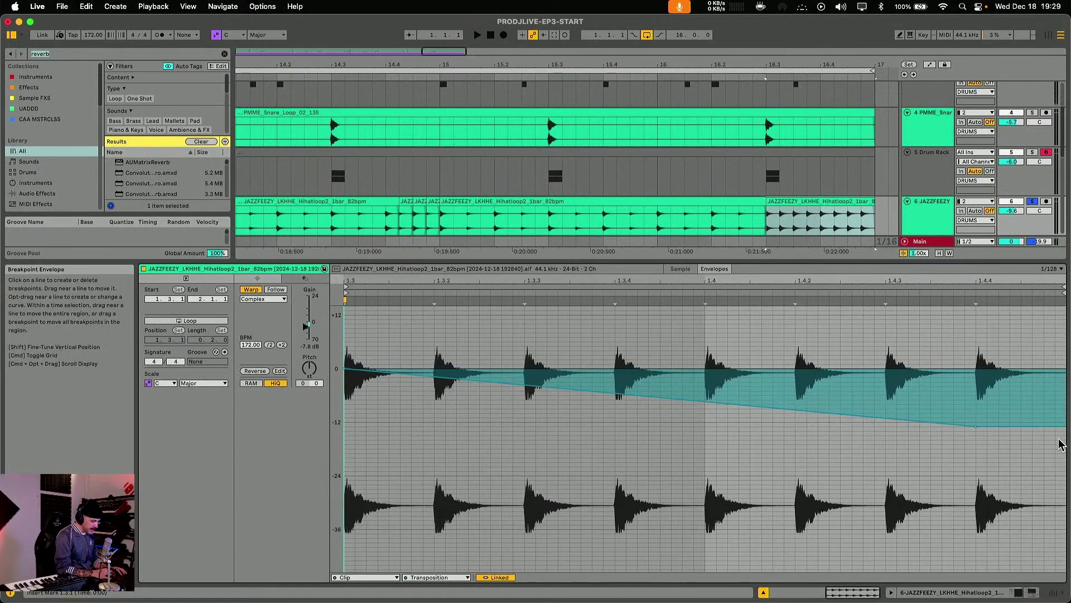
- Add a breakpoint at -16 st near the envelope's end and audition the roll soloed and with the other tracks
left_click_drag(1054, 427, 1056, 448)
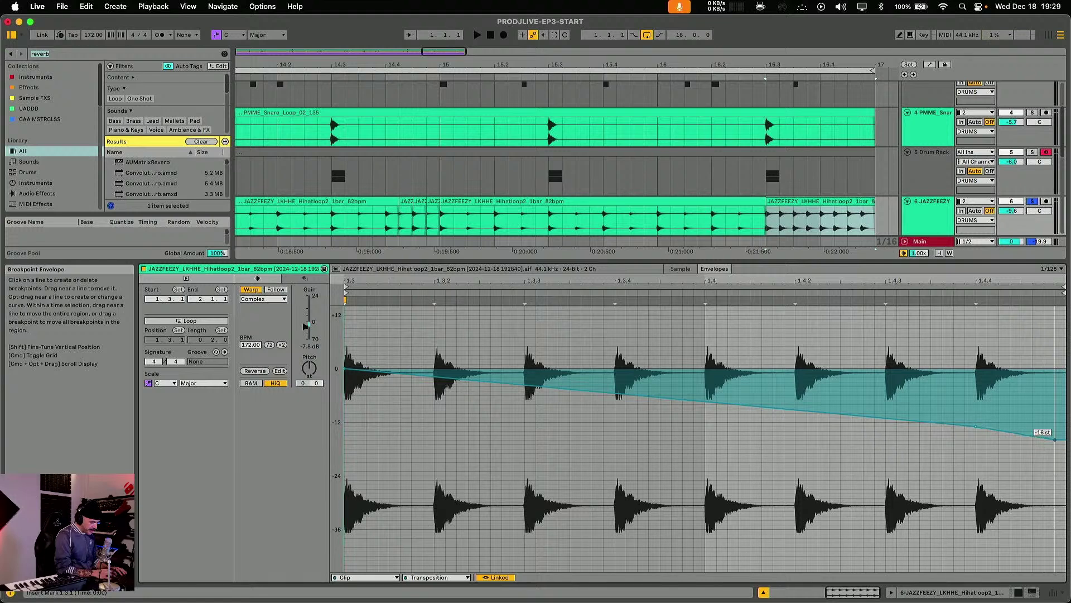
key("space")
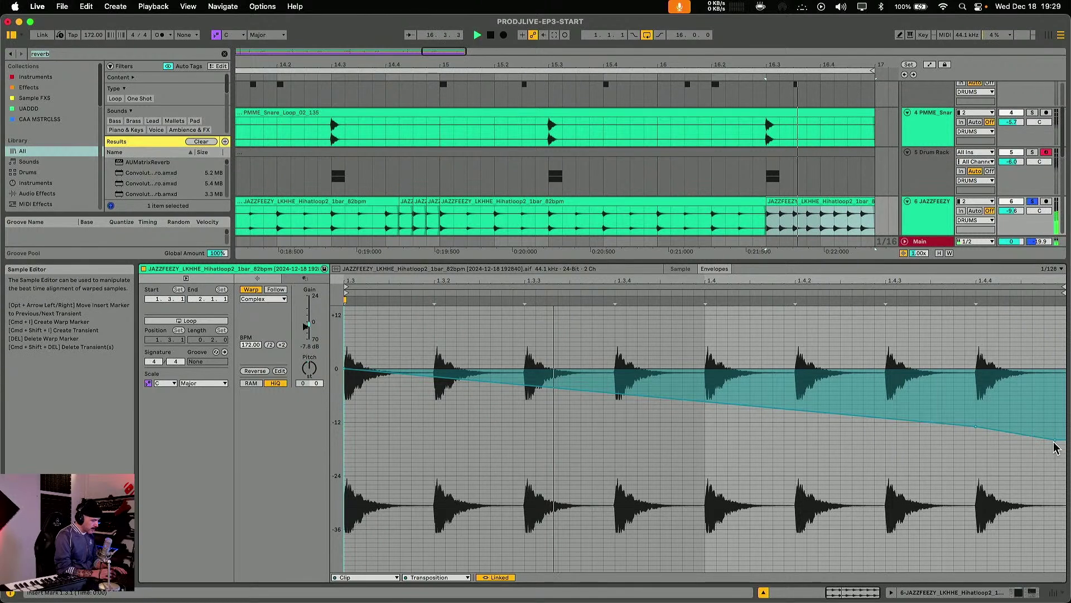
left_click(1032, 202)
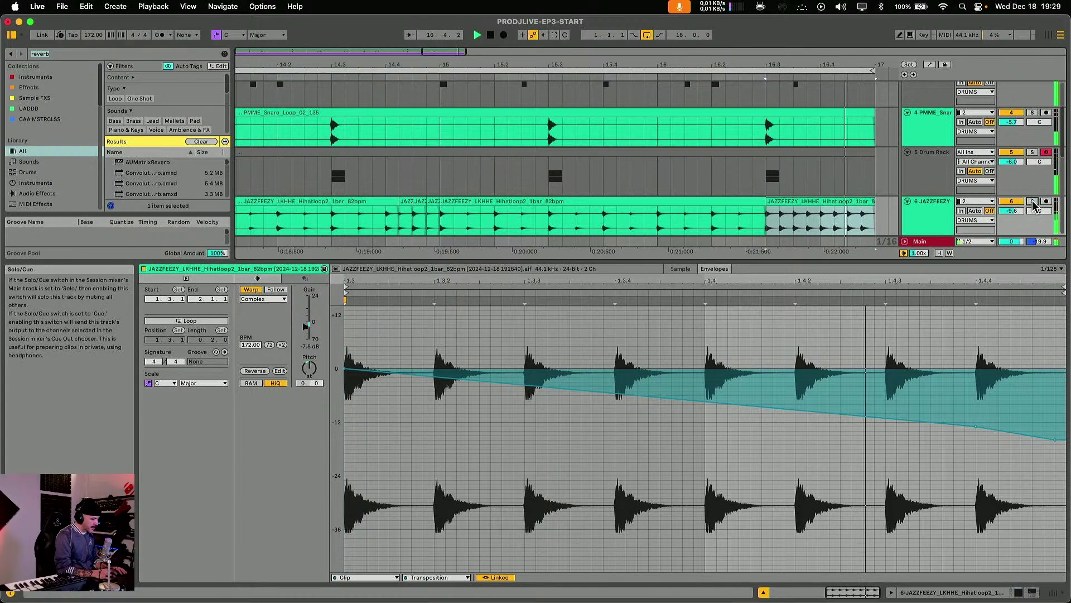
left_click(678, 182)
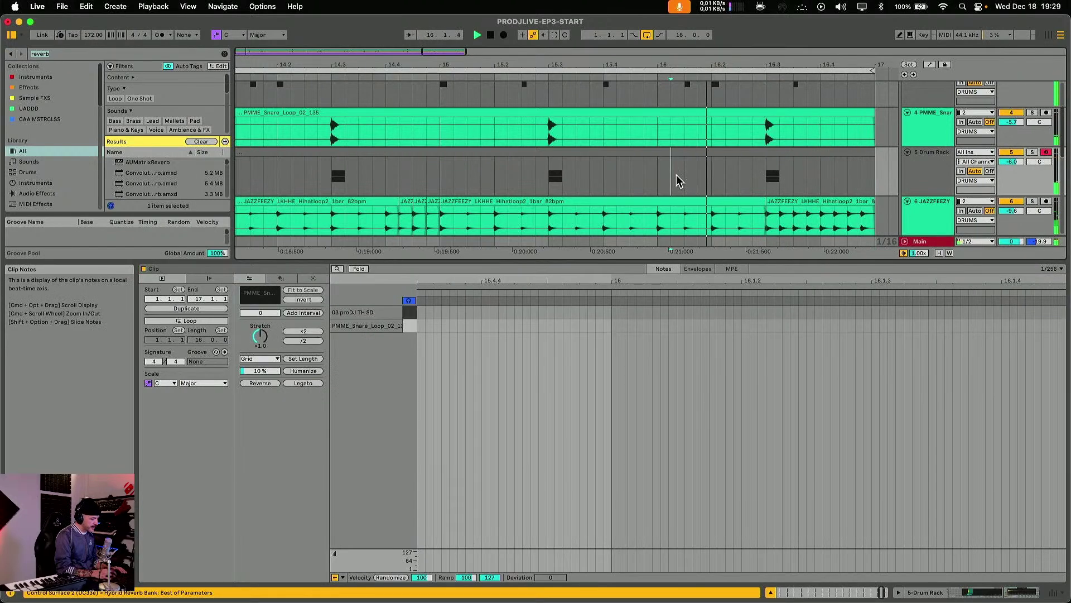
- Lower the hi-hat roll clip's gain to -10.0 dB, play it and hide the clip view
left_click(810, 227)
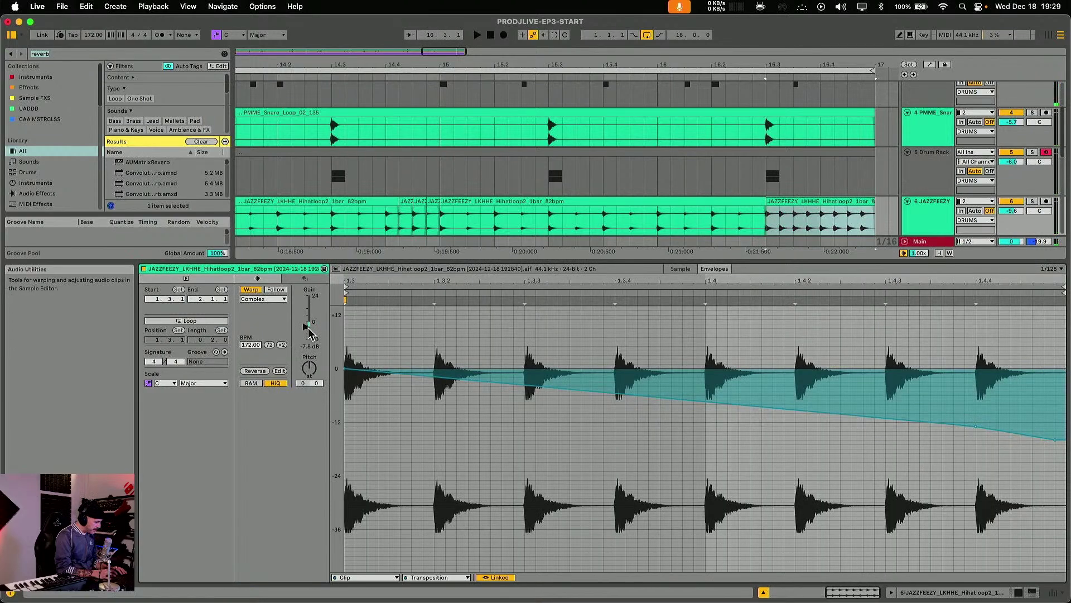
left_click_drag(306, 326, 307, 332)
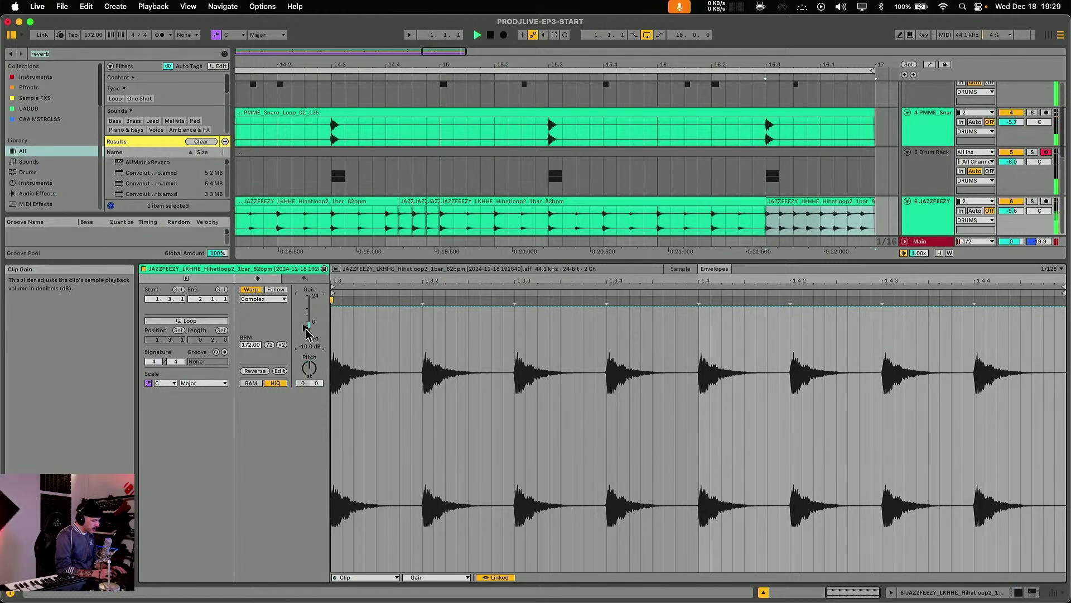
key("super+alt+l")
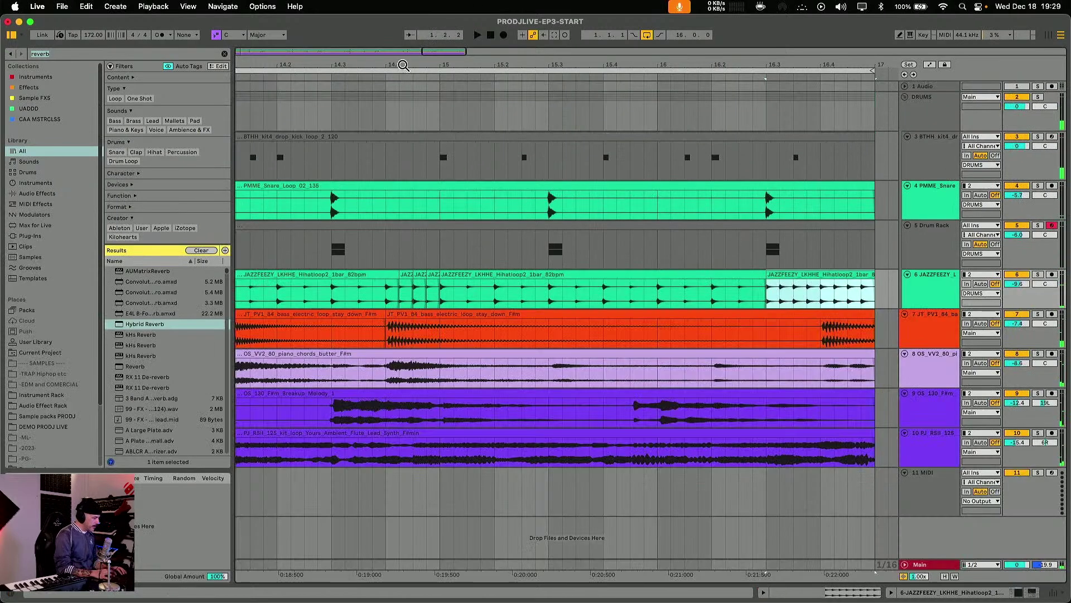
- Play the whole arrangement from bar 1 and lower the hi-hat track's volume to -9.8 dB
left_click_drag(403, 65, 406, 23)
left_click(492, 36)
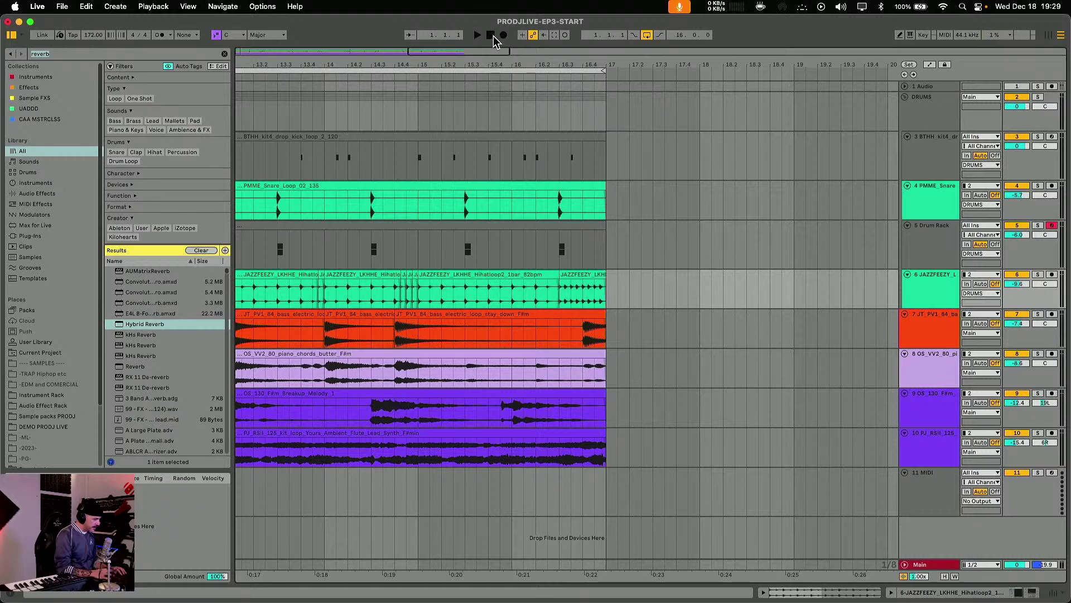
scroll(564, 199, "right", 10)
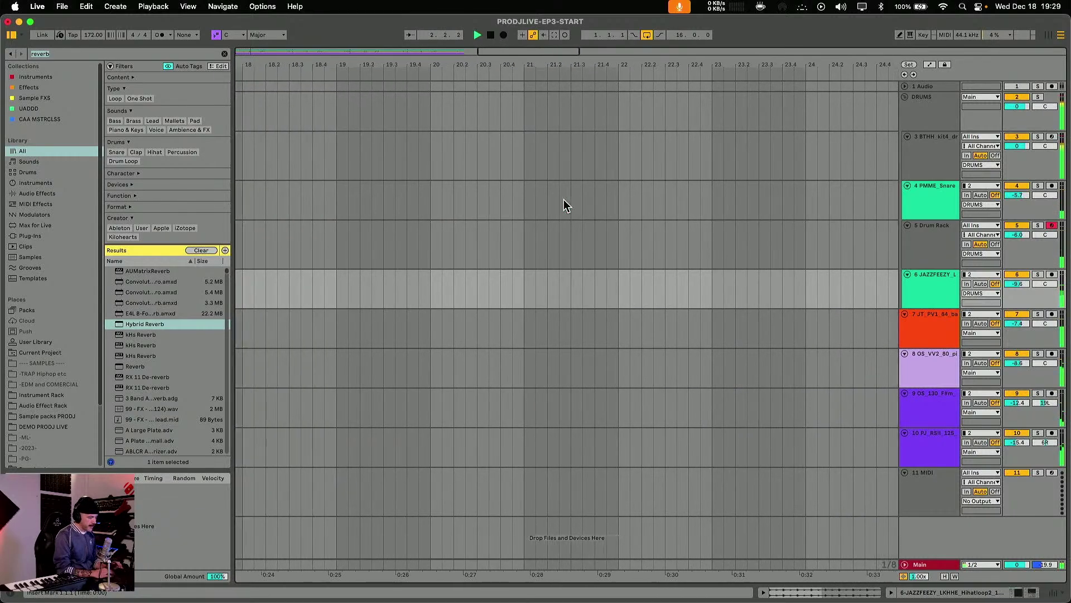
scroll(564, 200, "left", 20)
scroll(558, 185, "left", 5)
left_click(509, 75)
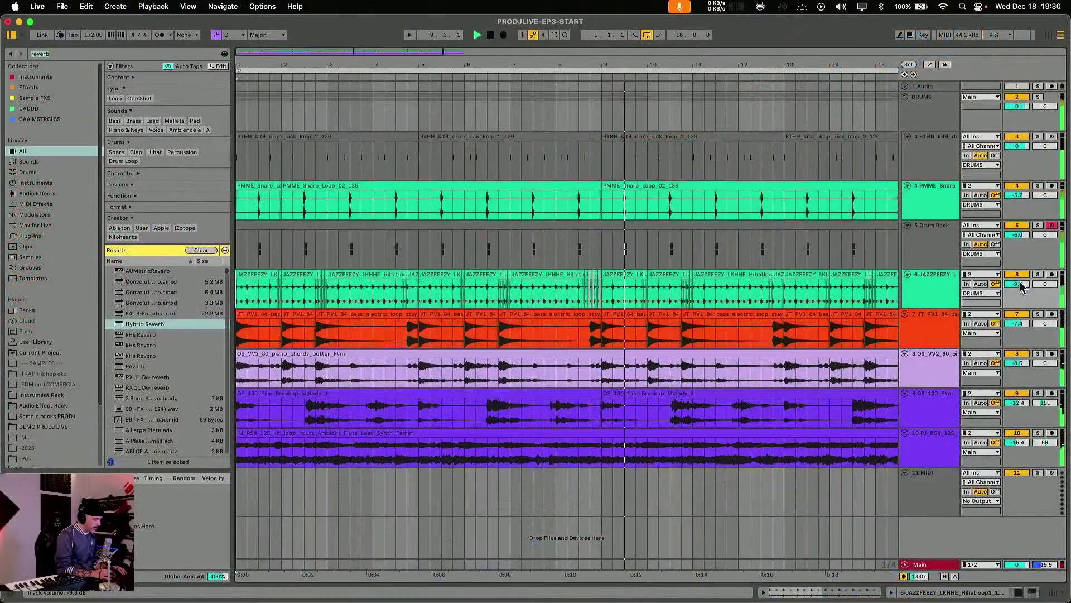
left_click_drag(598, 61, 502, 62)
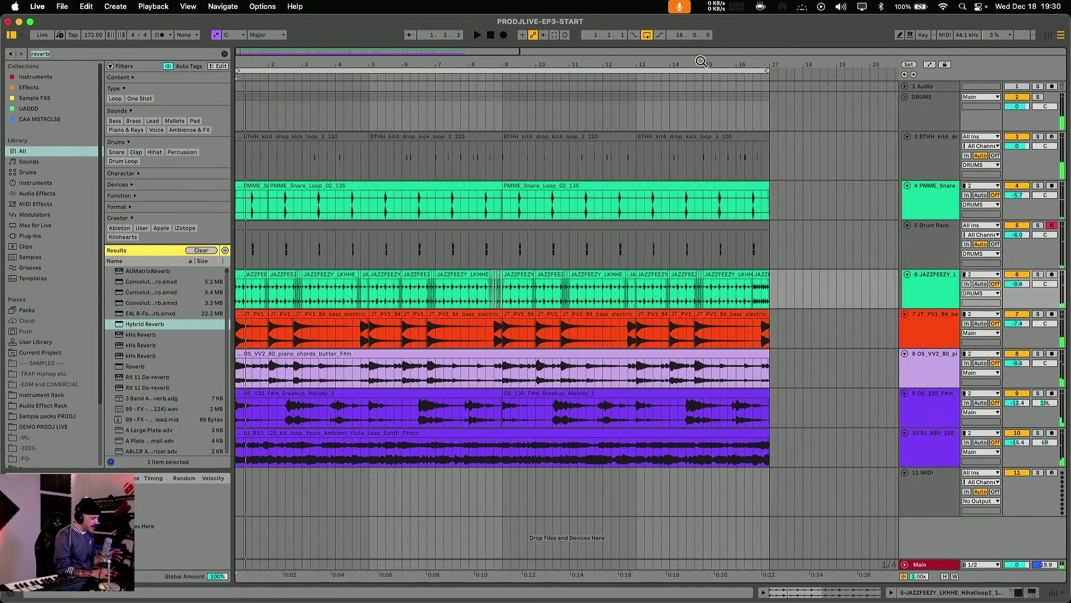
- Solo the hi-hat track, play it from the start and try out its panning
left_click(924, 300)
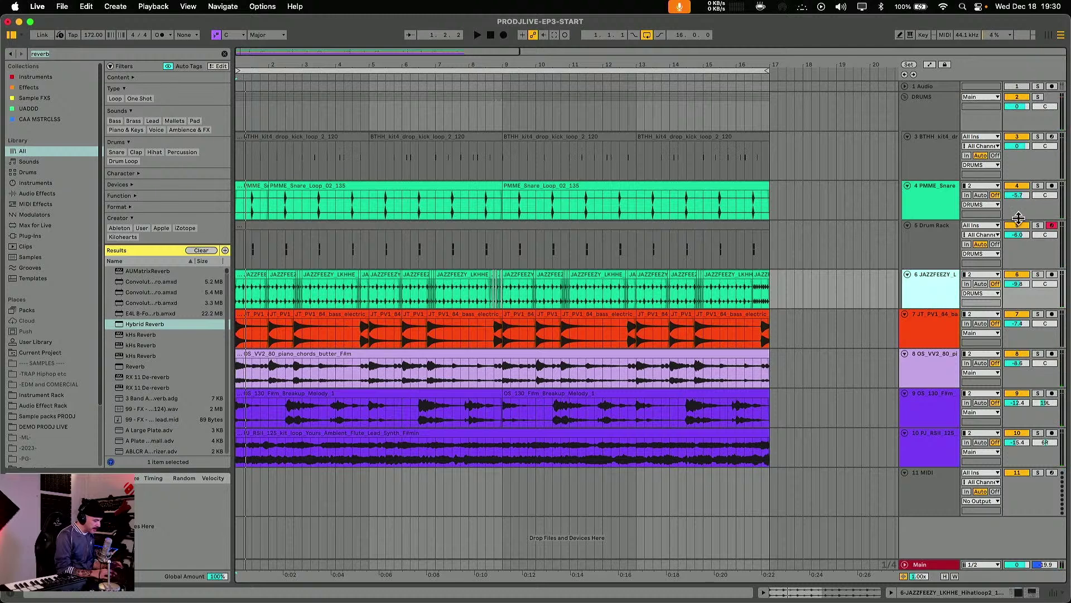
left_click(1039, 275)
key("space")
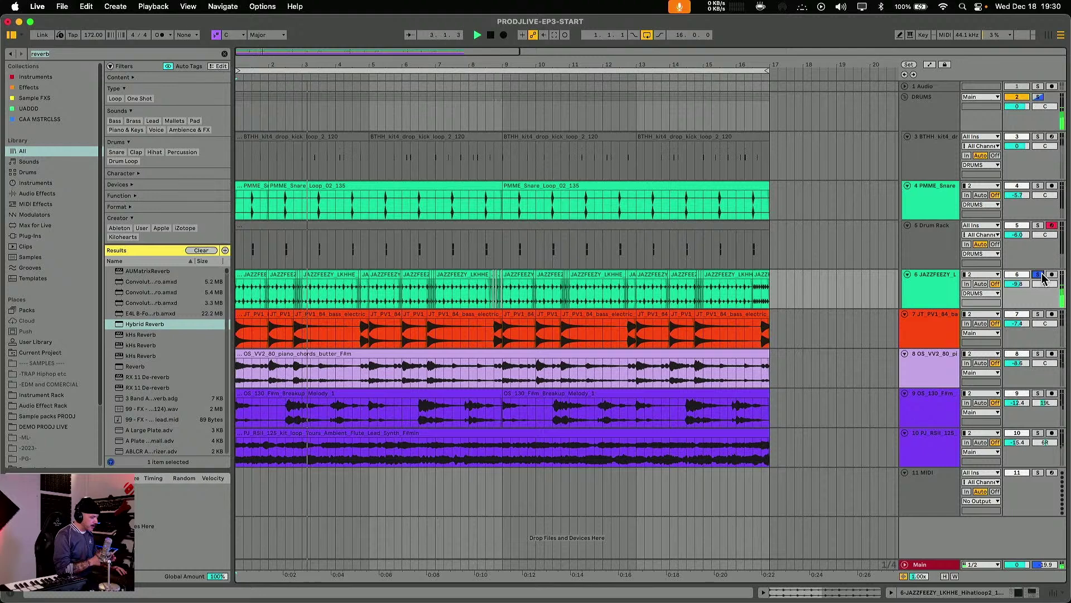
mouse_move(1045, 283)
left_mouse_down()
mouse_move(1045, 299)
mouse_move(1045, 281)
mouse_move(1041, 290)
left_mouse_up()
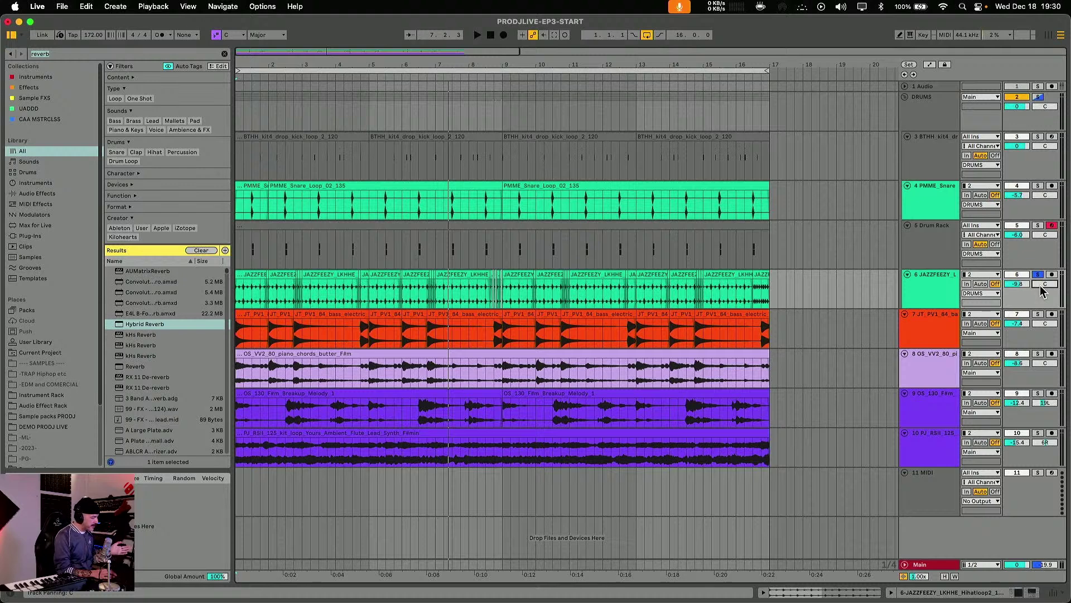
- Select the existing browser search text for replacement
double_click(37, 54)
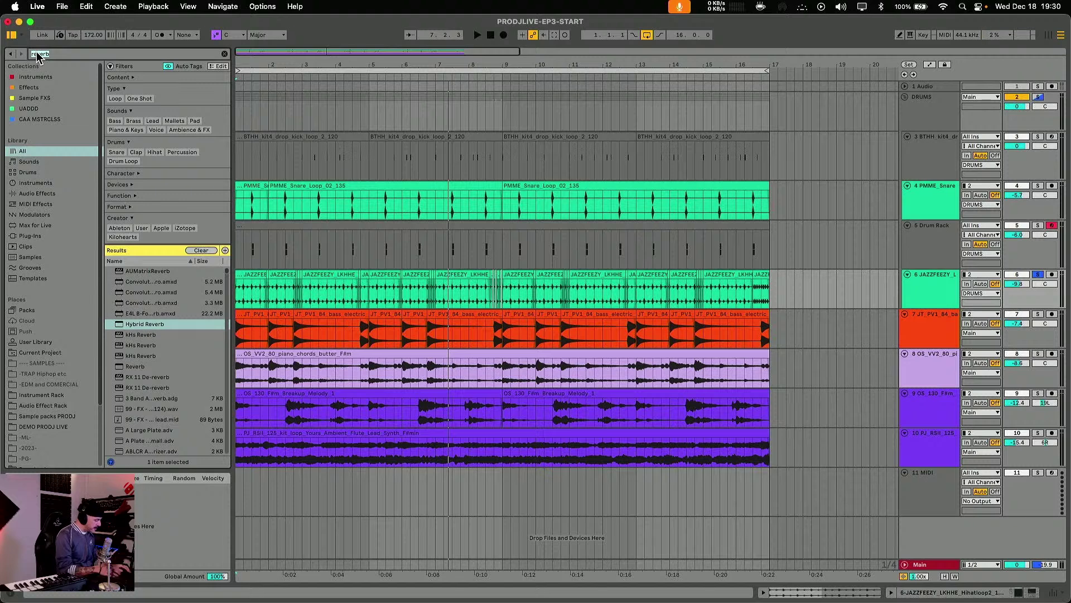
- Search the browser for "auto pan" and add the Auto Pan device to the JAZZFEEZY hi-hat track
type("europa")
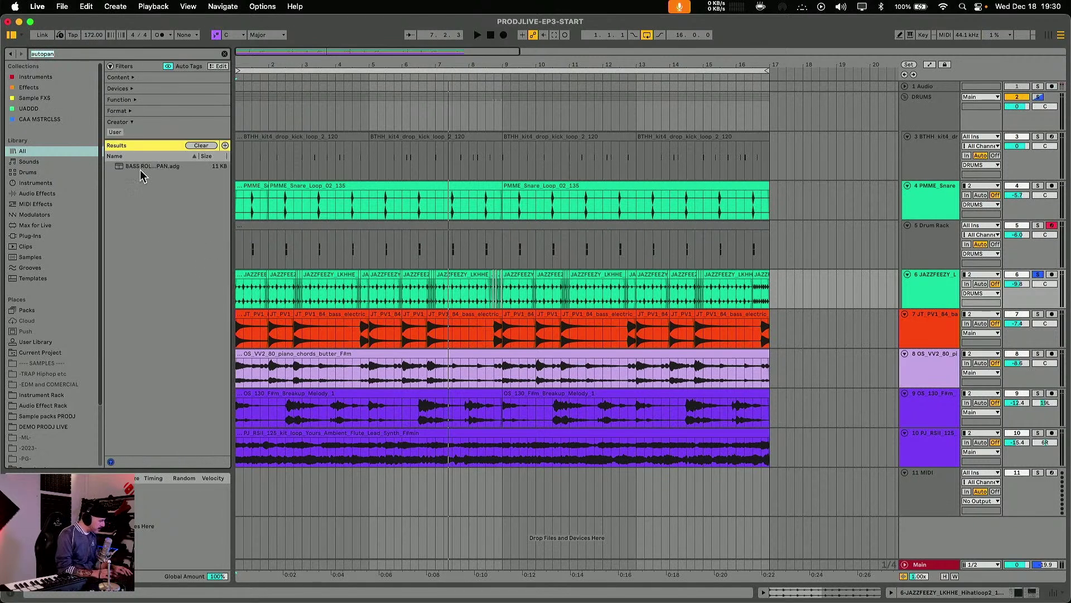
key("BackSpace")
key("BackSpace")
key("BackSpace")
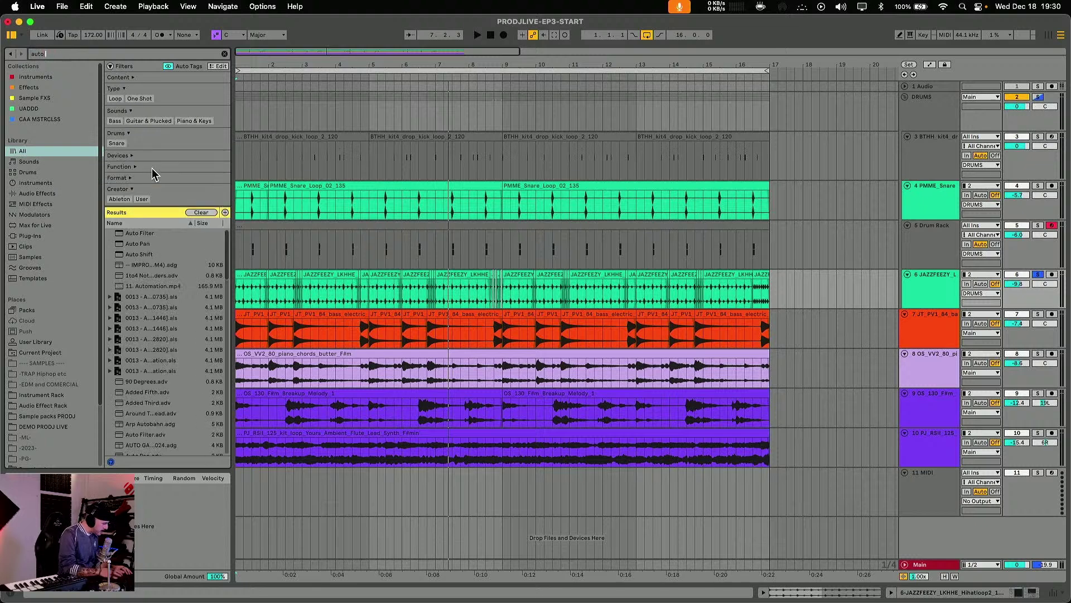
type("pan")
left_click(150, 167)
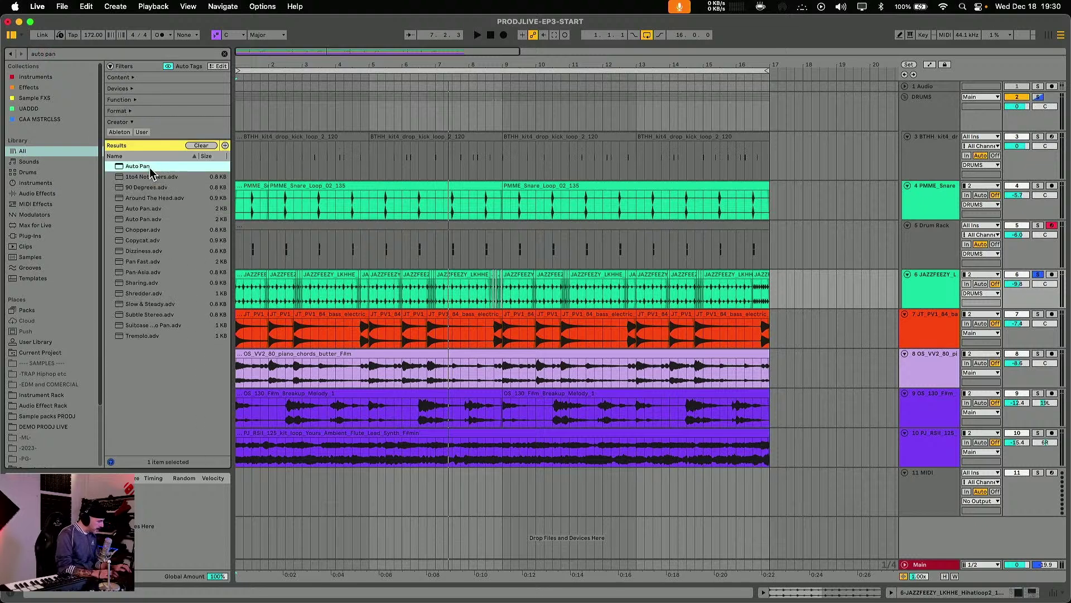
left_click_drag(353, 251, 355, 291)
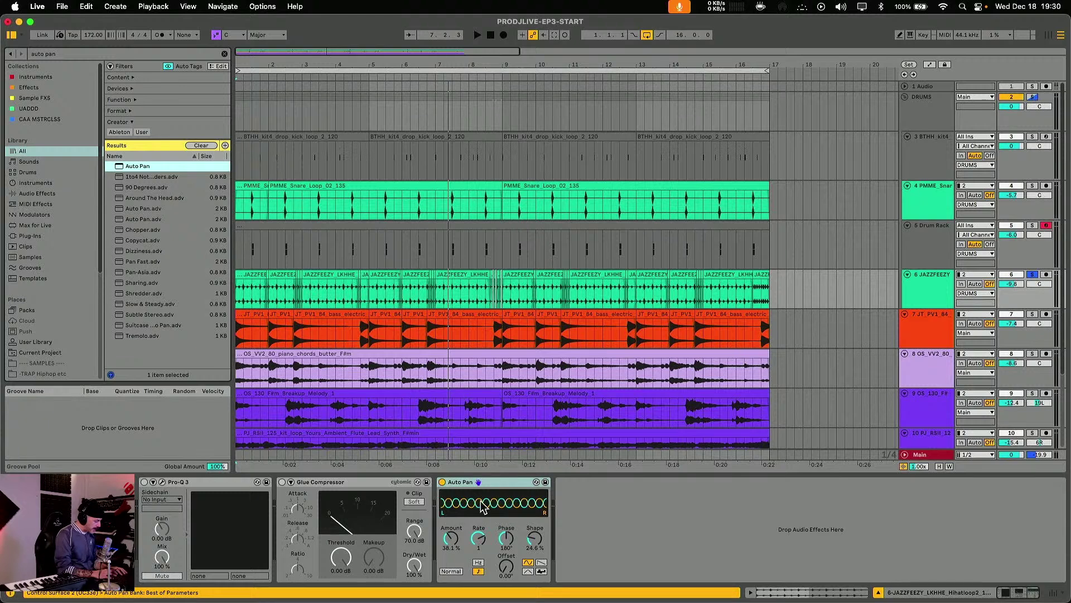
- Try Auto Pan on the hi-hats with Amount at 93.7% and Rate at 1/2 during playback
key("space")
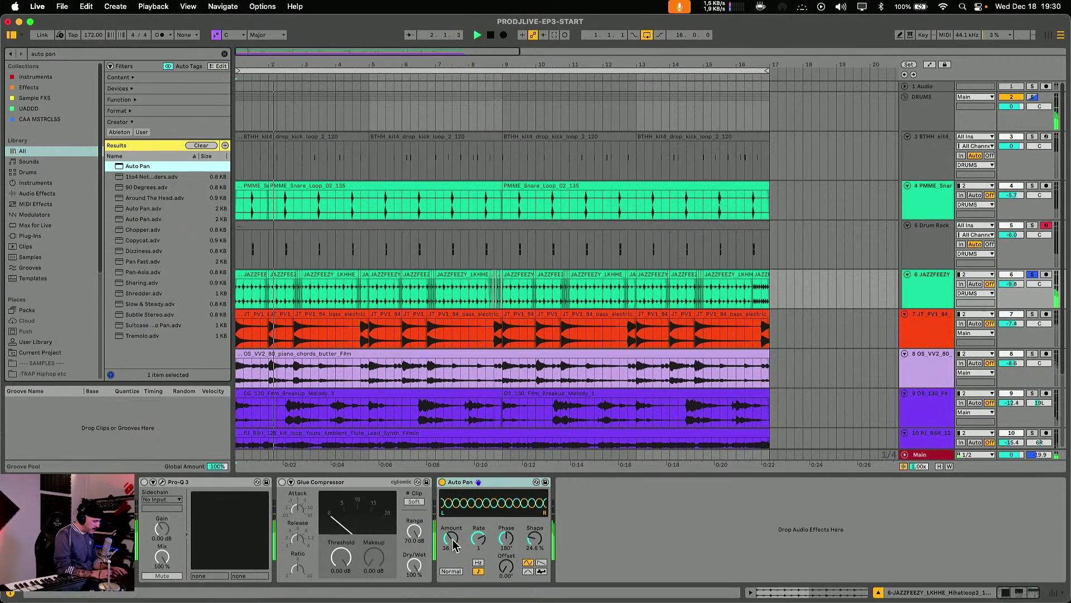
mouse_move(454, 544)
left_mouse_down()
mouse_move(454, 515)
mouse_move(454, 545)
left_mouse_up()
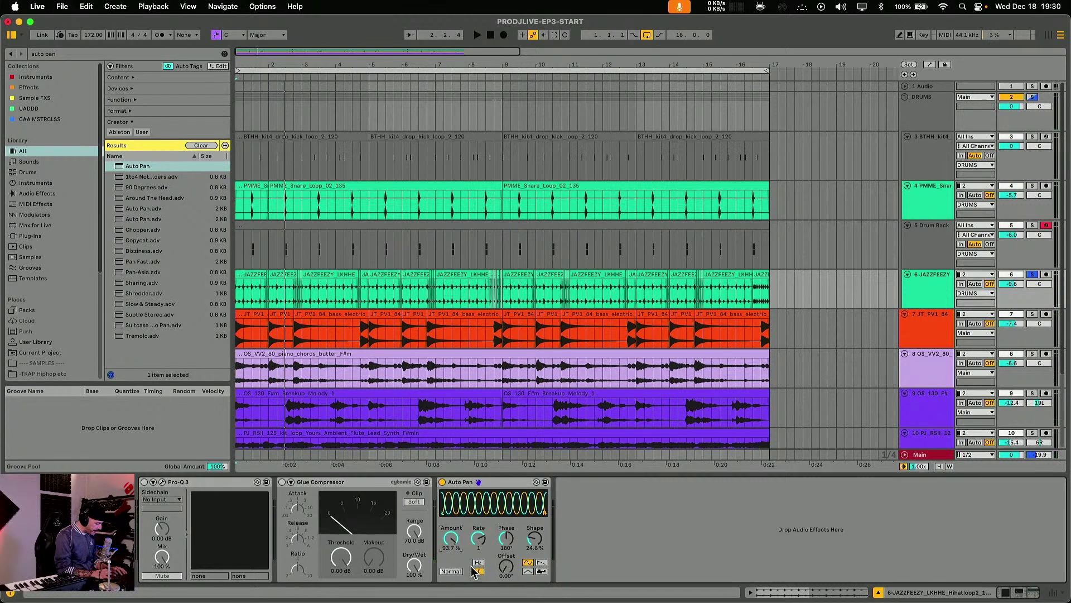
key("space")
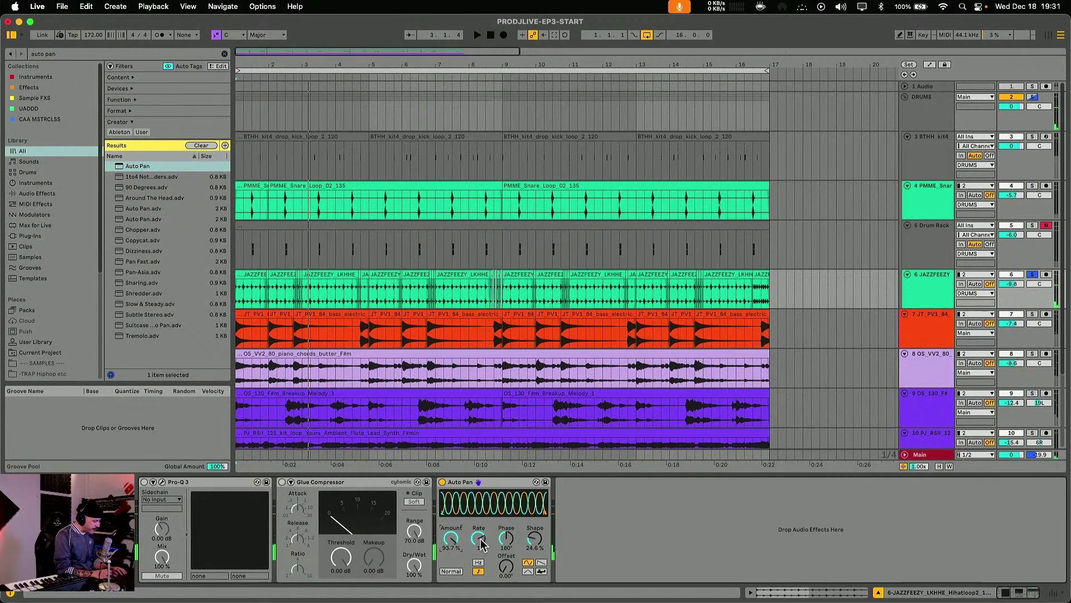
left_click_drag(478, 538, 478, 546)
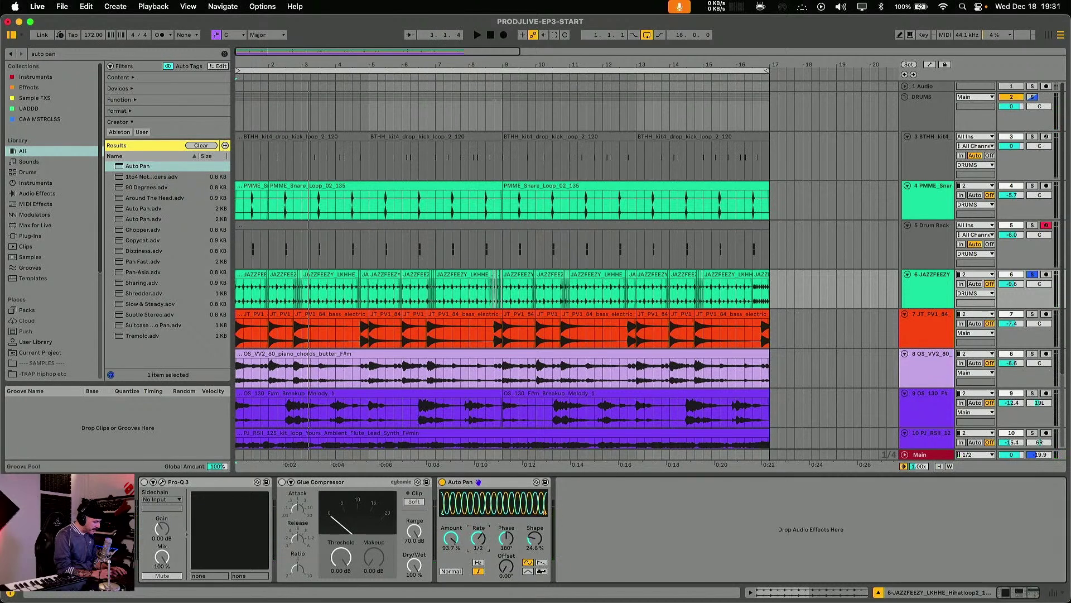
key("space")
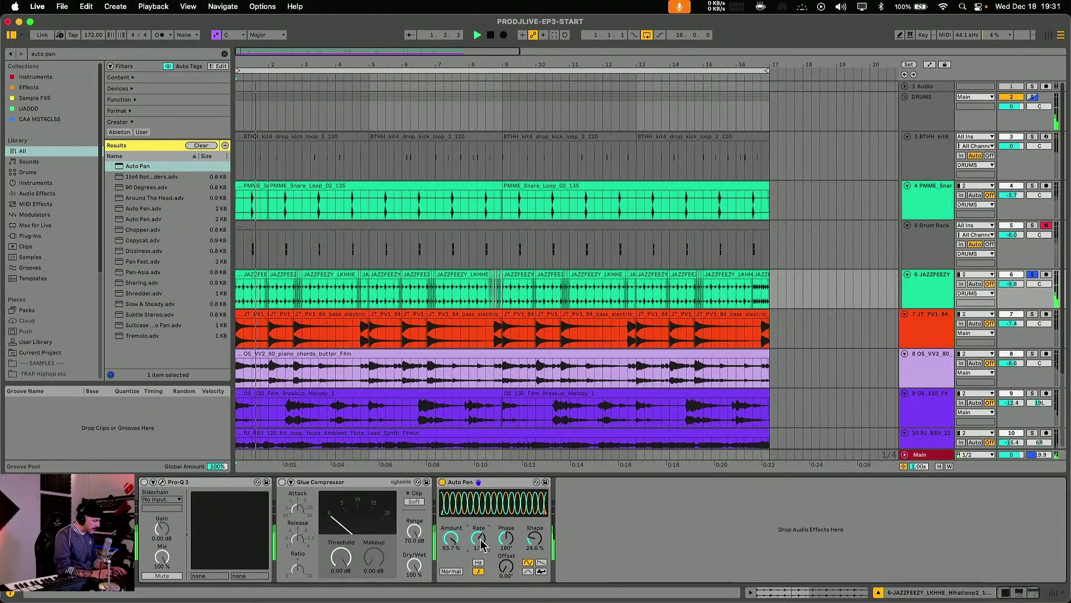
left_click_drag(481, 544, 478, 536)
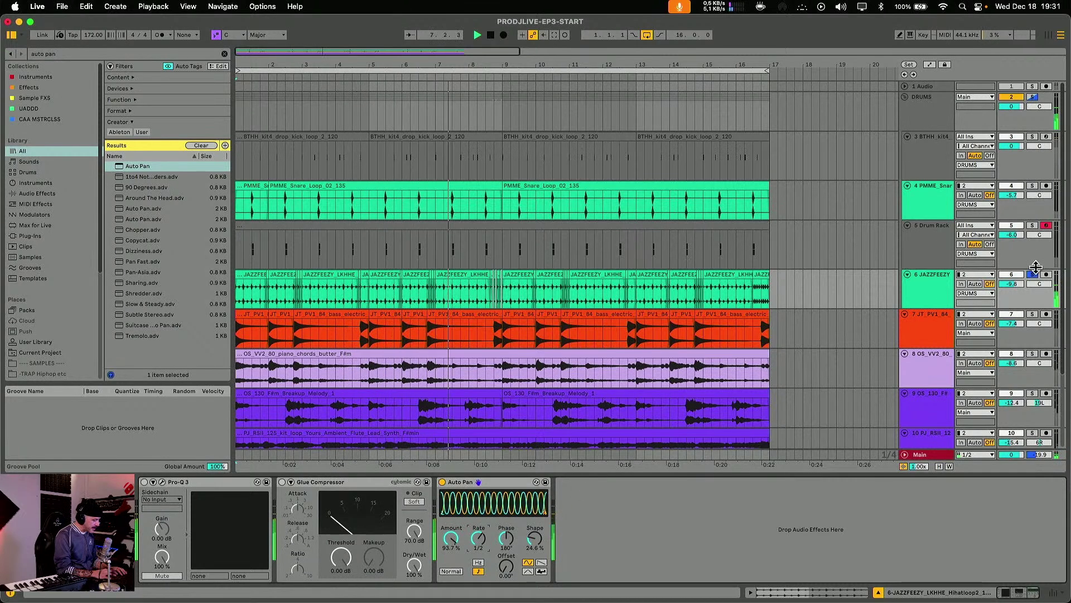
- Set Auto Pan's Rate to 1 and Amount to 40.5%, and lower the hi-hat track's volume to -11.9 dB
mouse_move(450, 538)
left_mouse_down()
mouse_move(450, 564)
mouse_move(451, 536)
mouse_move(451, 547)
left_mouse_up()
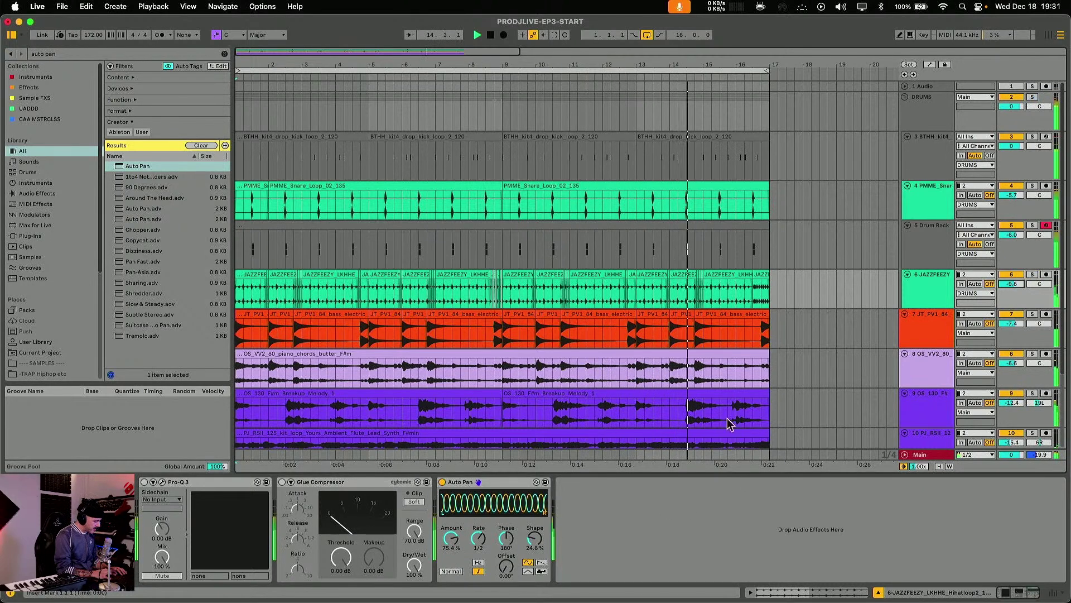
left_click_drag(478, 538, 478, 543)
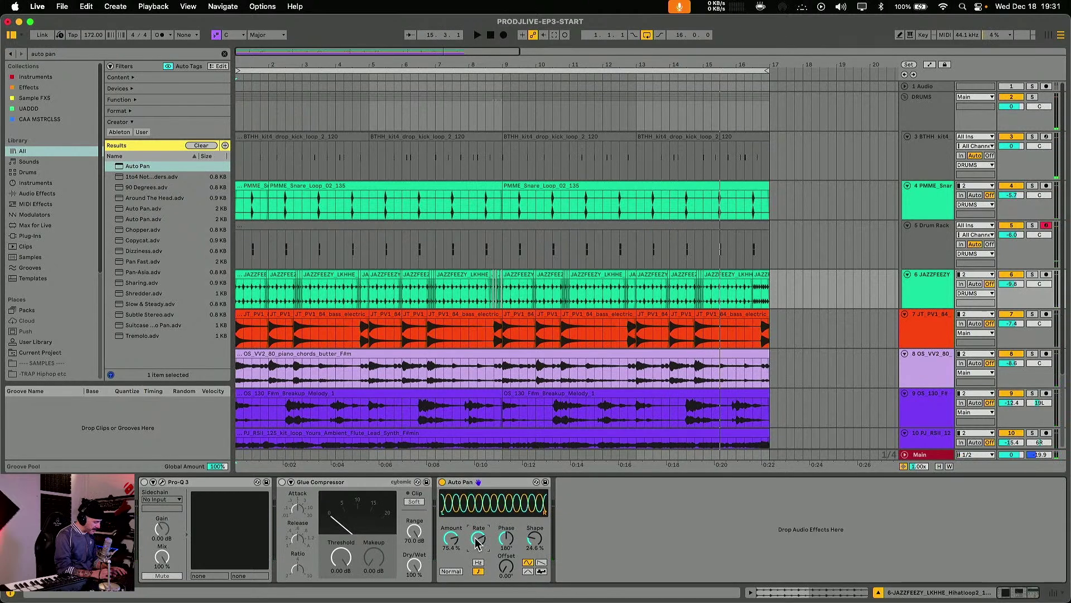
key("space")
left_click_drag(451, 539, 451, 558)
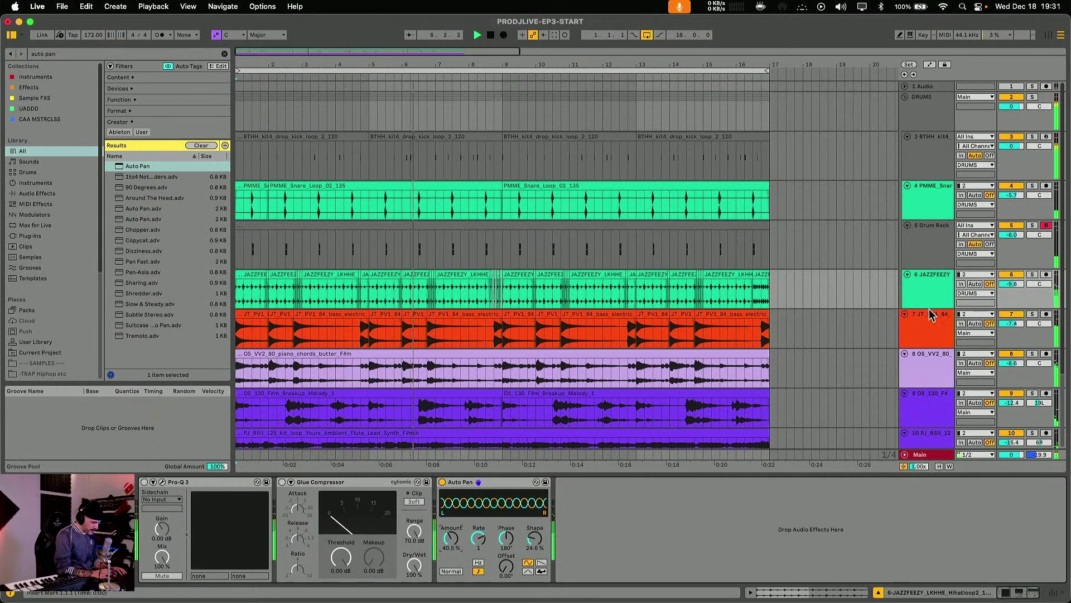
left_click(1014, 286)
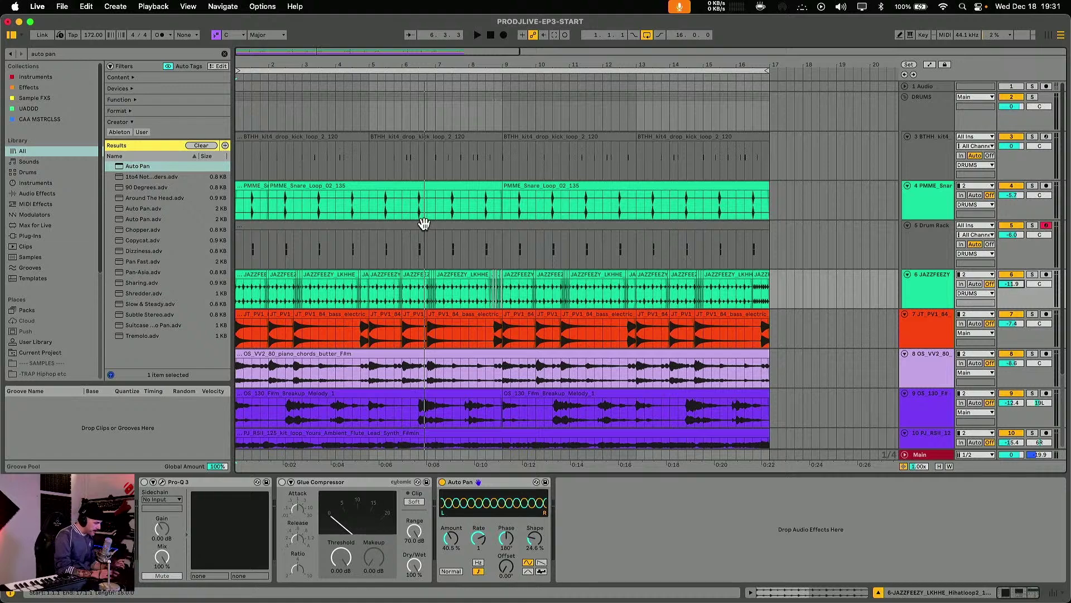
- Extend the first electric bass clip over the chopped clips up to 12.4.1 and play the arrangement
left_click_drag(284, 66, 321, 66)
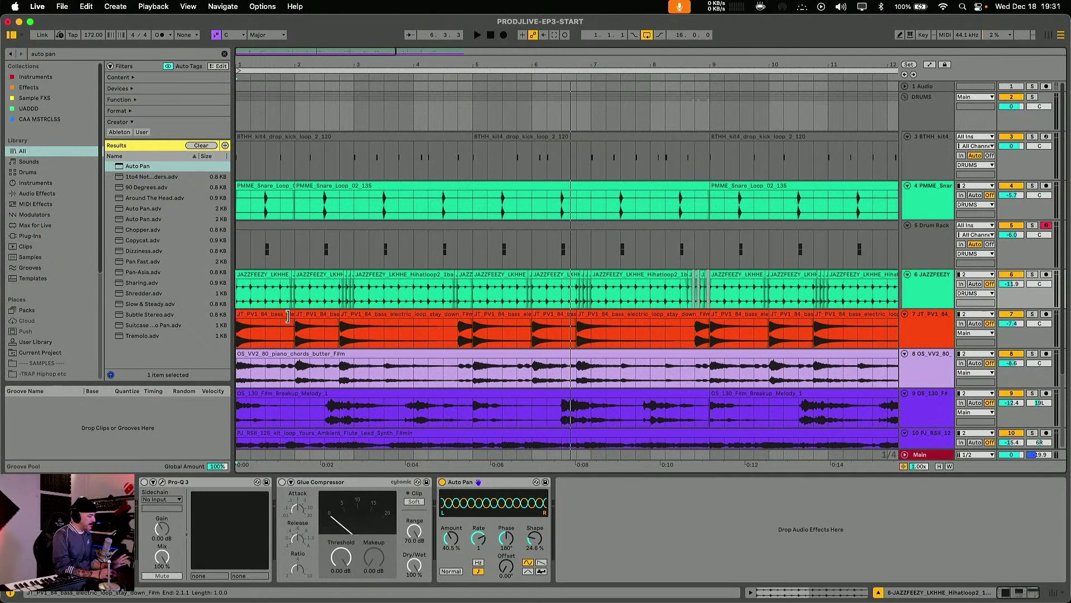
left_click_drag(288, 317, 858, 331)
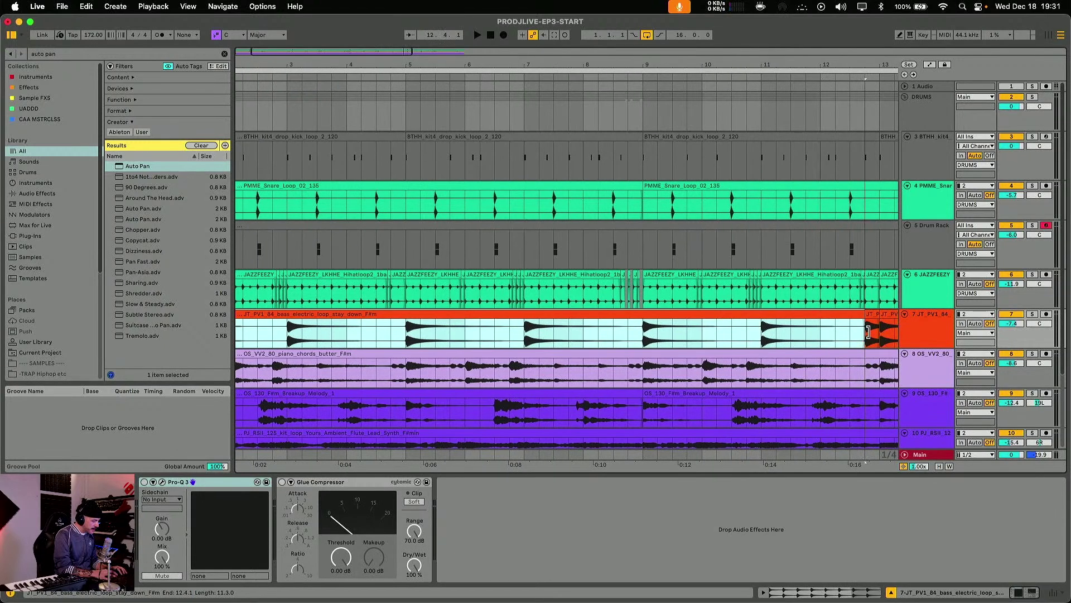
key("space")
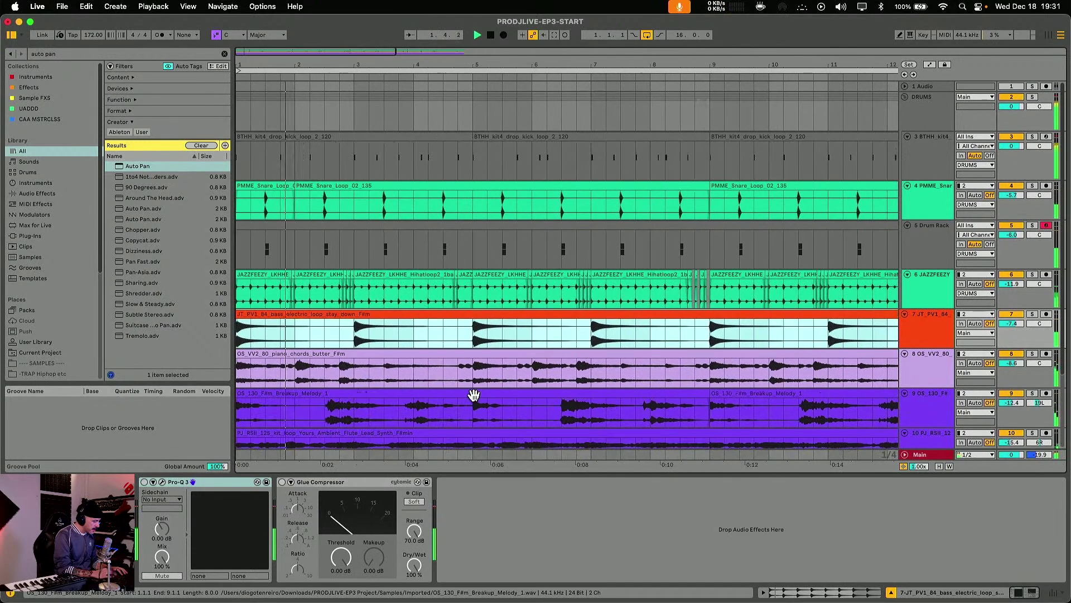
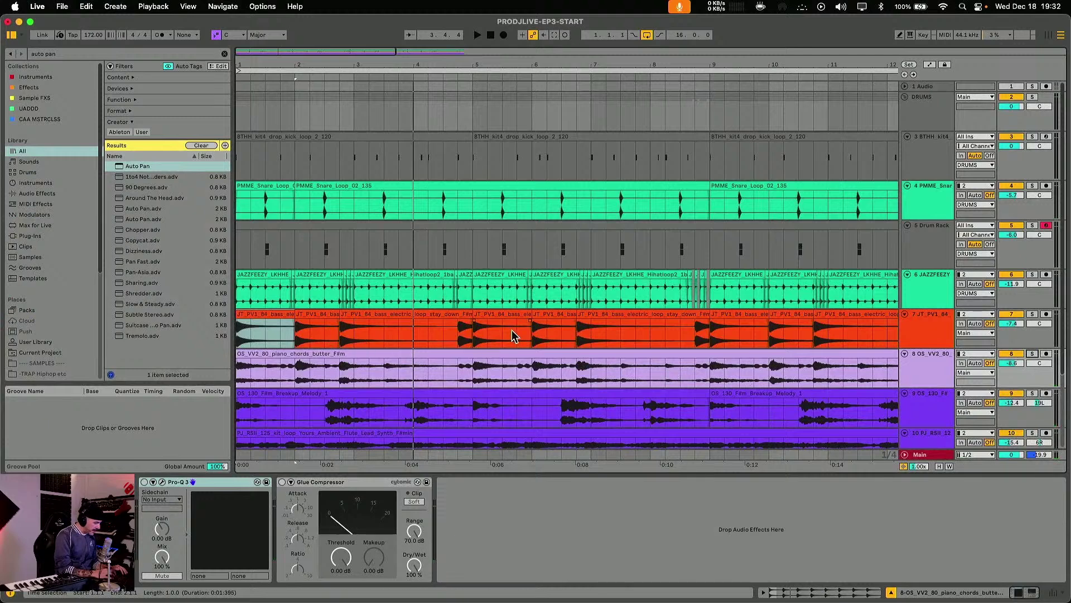
- Restore the extended electric bass clip and split it at bars 3 and 5
key("cmd+z")
left_click(356, 335)
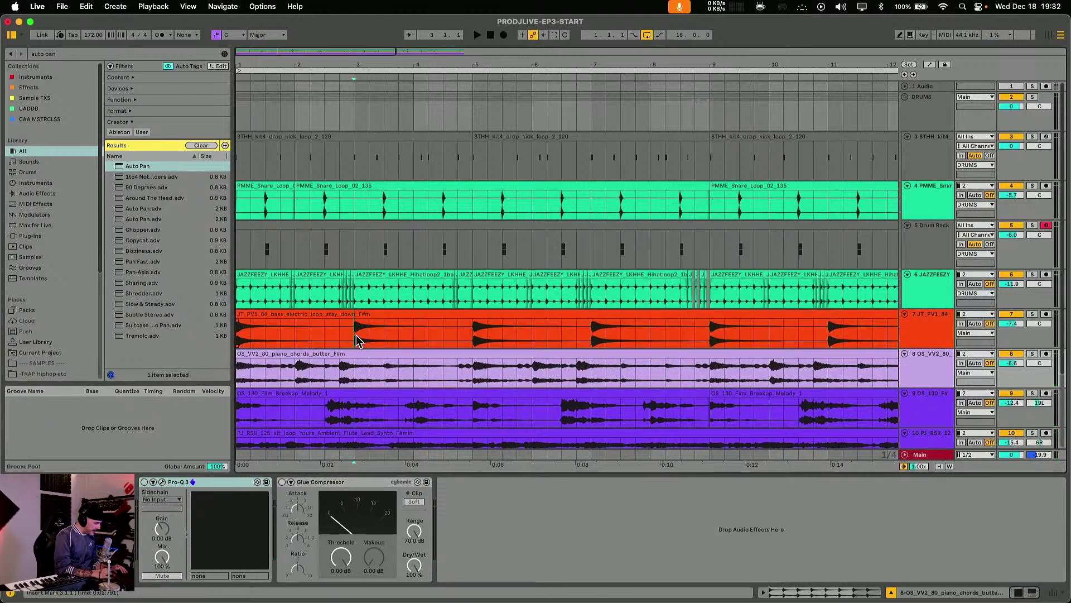
key("super+e")
left_click(469, 335)
key("super+e")
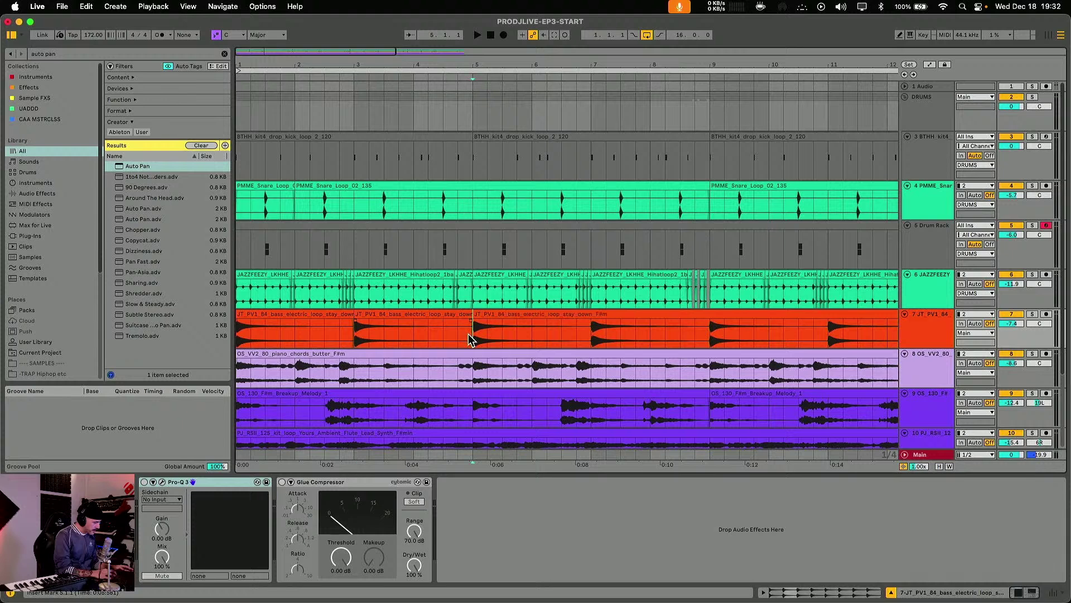
- Solo the electric bass and piano chords tracks and play them from the first bar
left_click(271, 314)
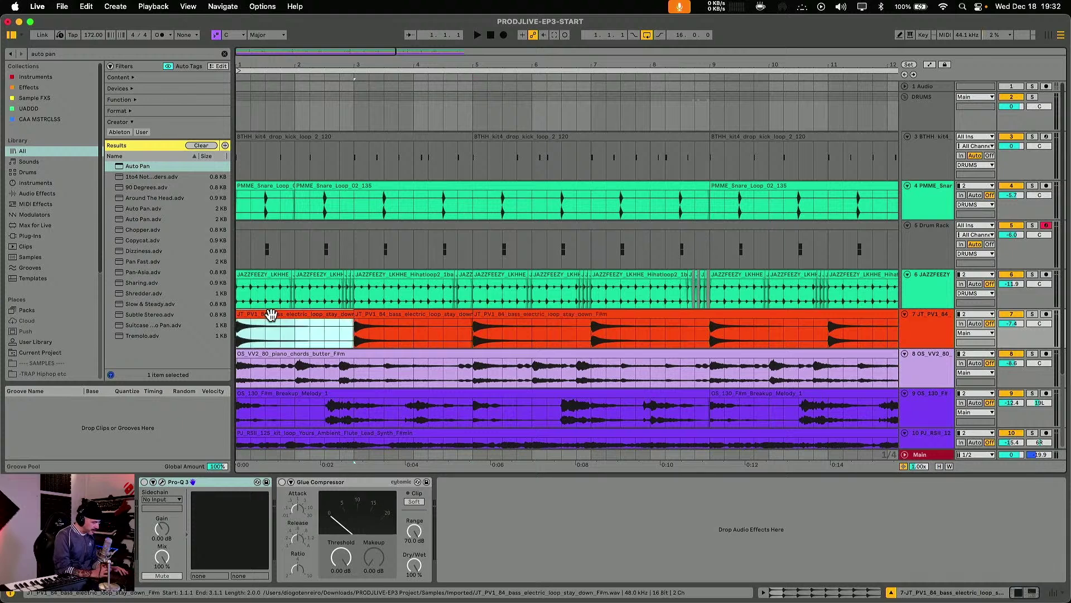
key("space")
left_click(1032, 314)
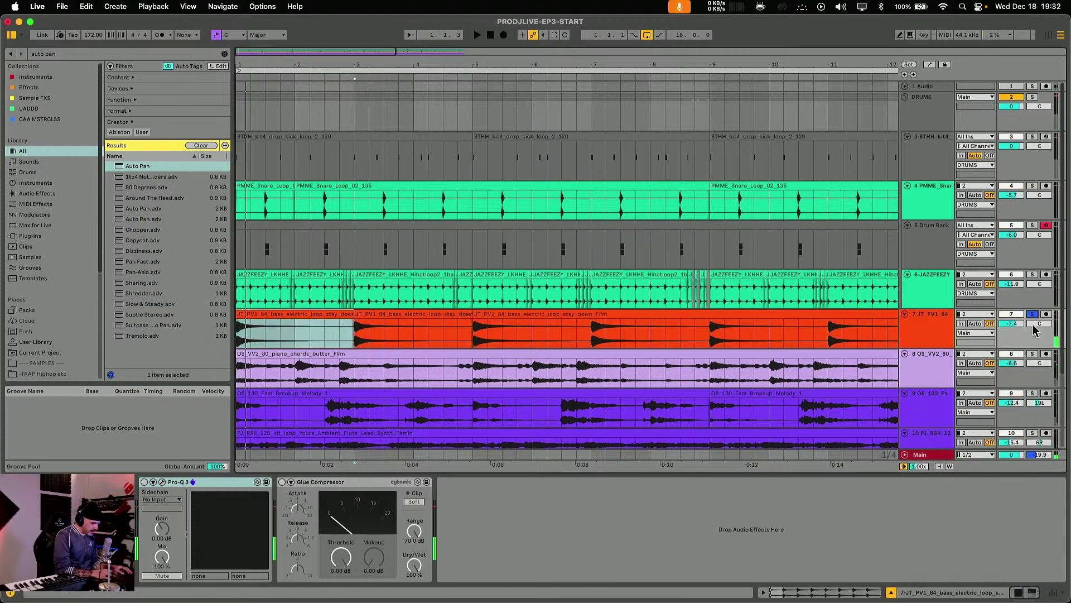
left_click(1032, 355)
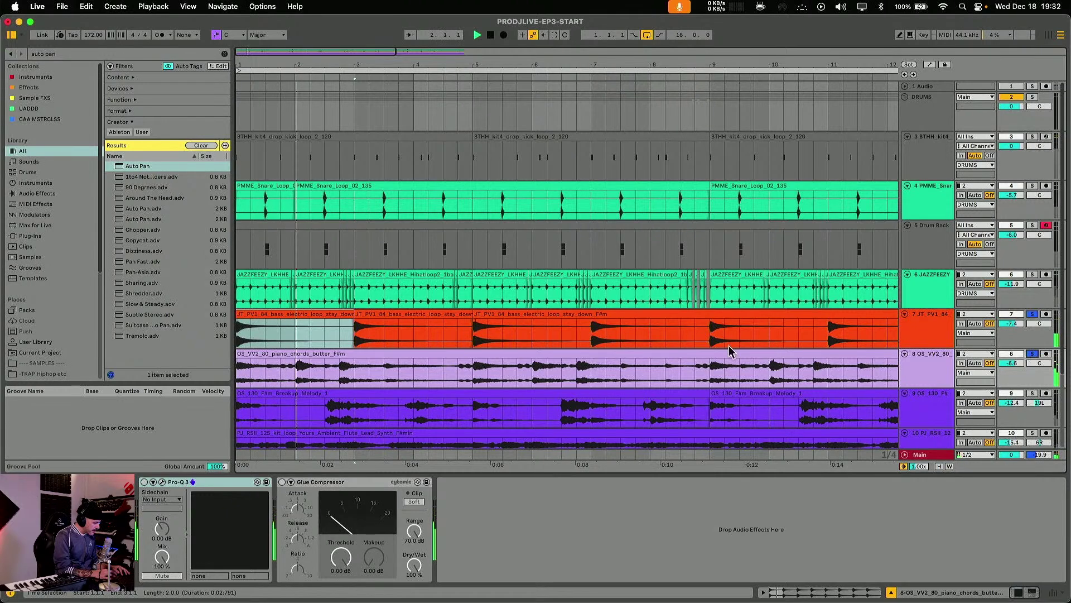
- Move the second bass clip to start at bar 2 and raise its pitch by 2 semitones
left_click_drag(396, 313, 343, 317)
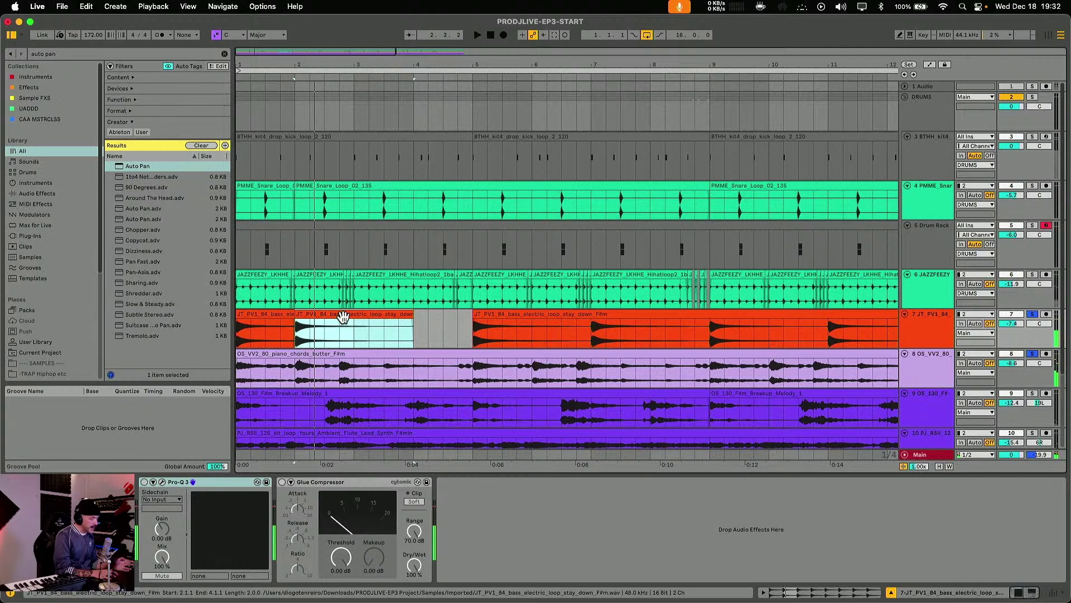
double_click(343, 317)
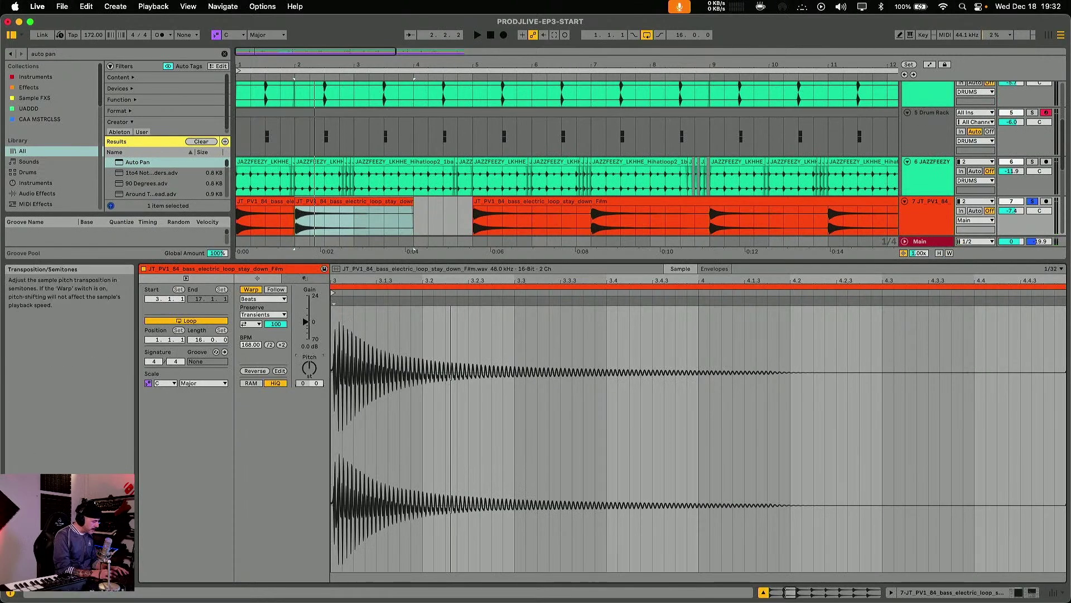
key("space")
left_click_drag(310, 368, 309, 371)
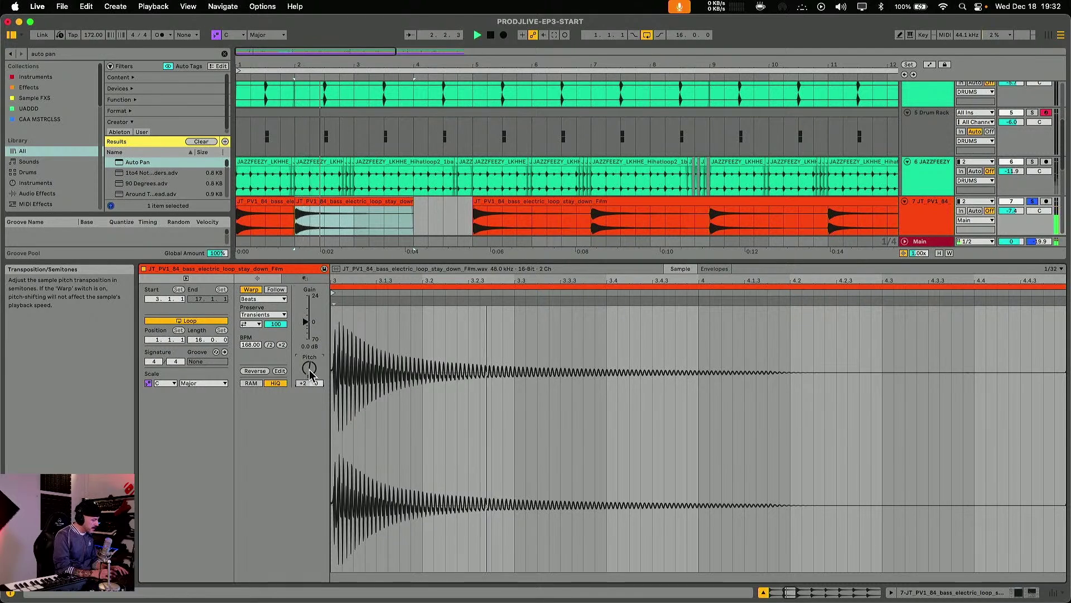
- Undo the trial move of the long bass clip, and move only the two-bar section from bar 7 to bar 3
left_click_drag(500, 203, 391, 209)
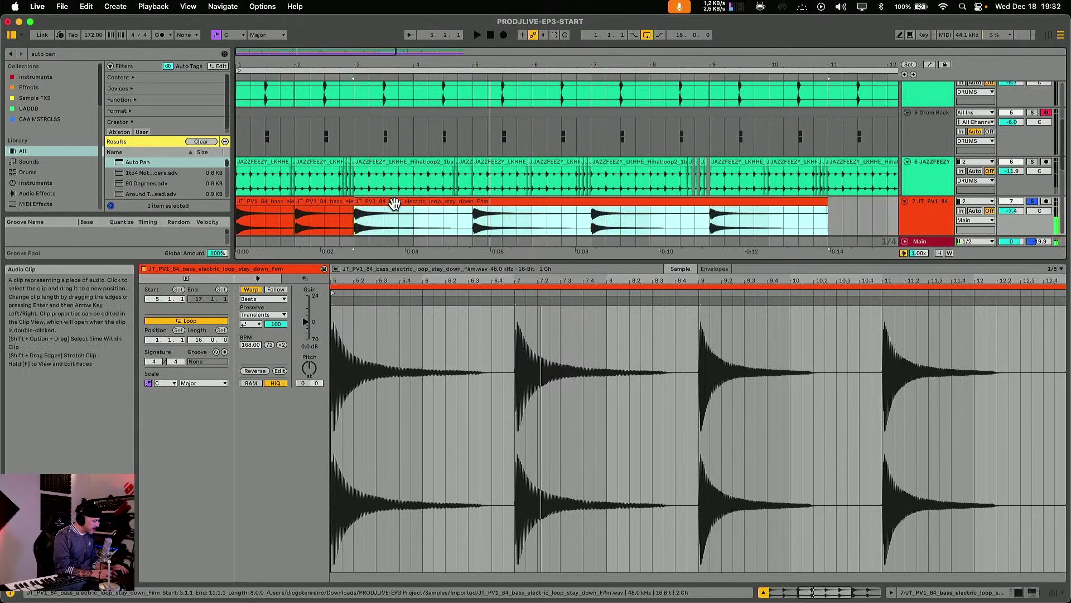
key("super+z")
left_click(440, 215)
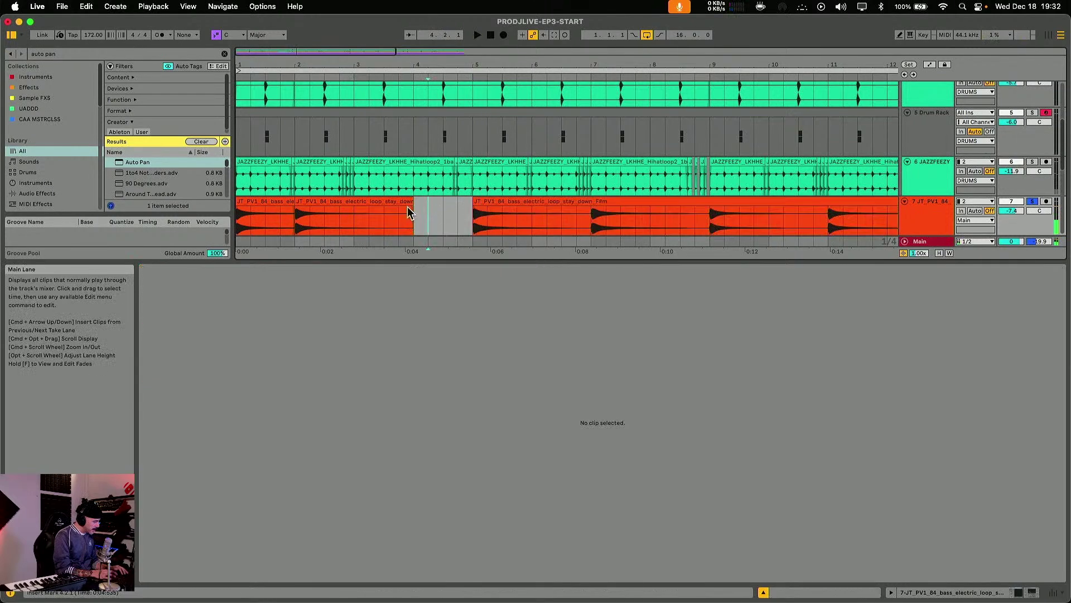
left_click(277, 222)
left_click_drag(599, 218, 422, 208)
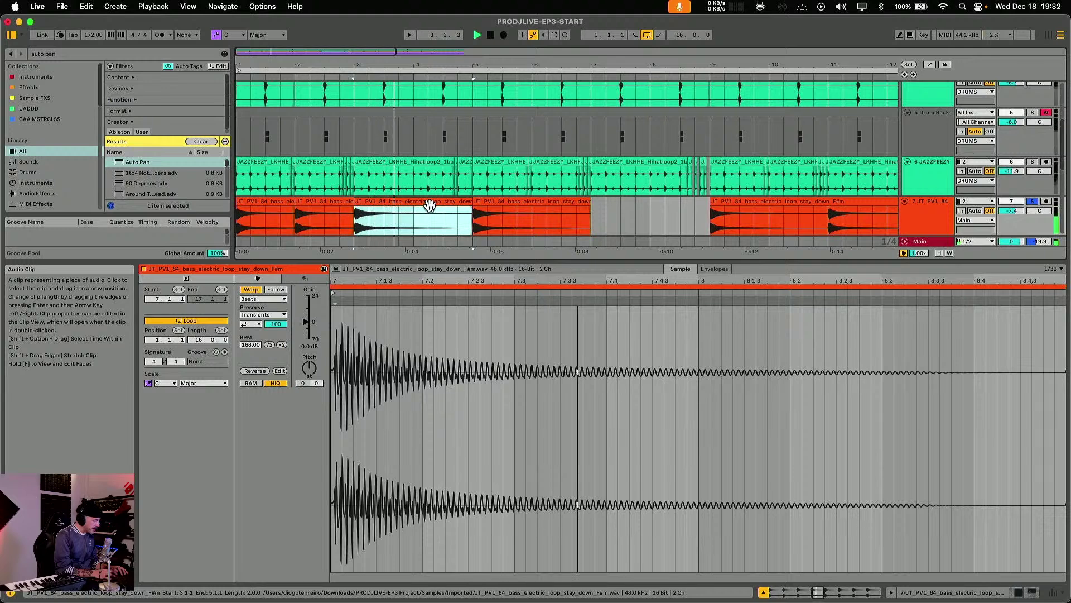
- Delete the bass clip spanning bars 5 and 6 and close the clip editor
left_click(519, 207)
key("Delete")
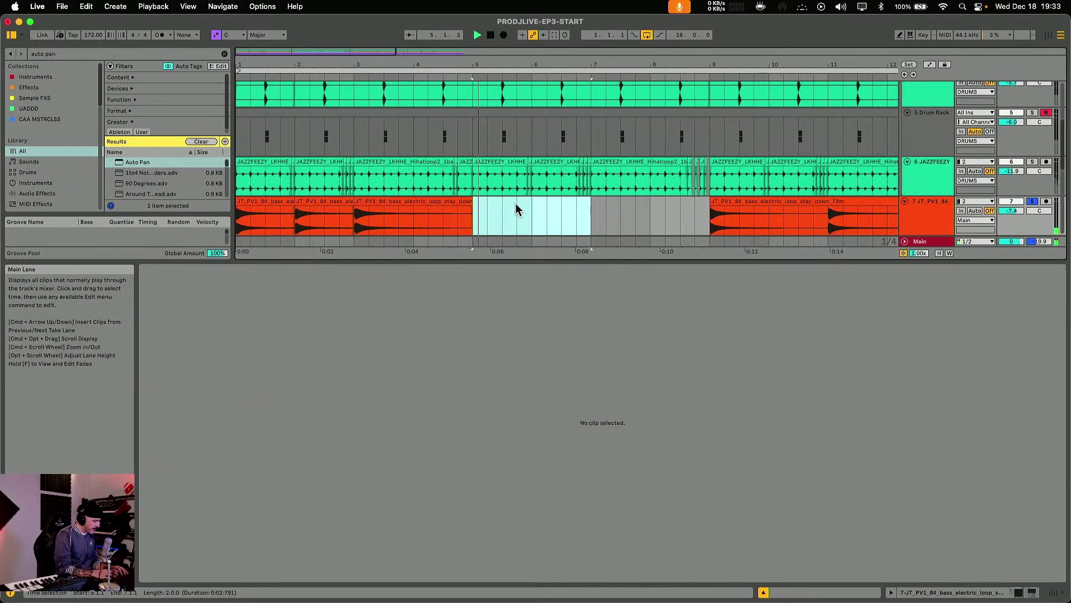
key("super+alt+l")
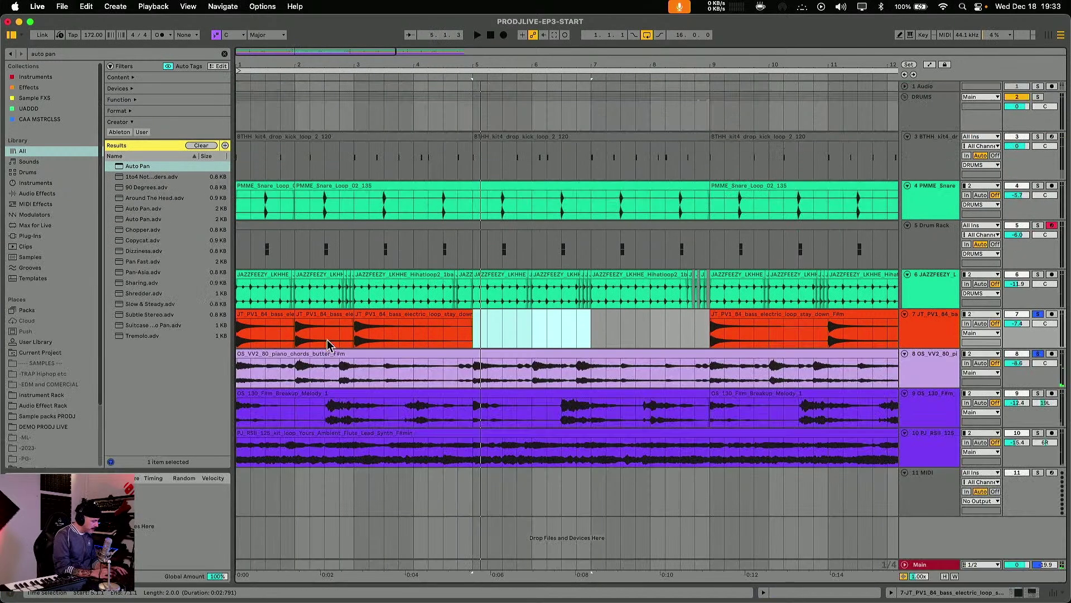
- Listen from bar 1, shift the third bass clip one beat earlier to 2.4.1, and replay from 2.3.1
left_click(242, 381)
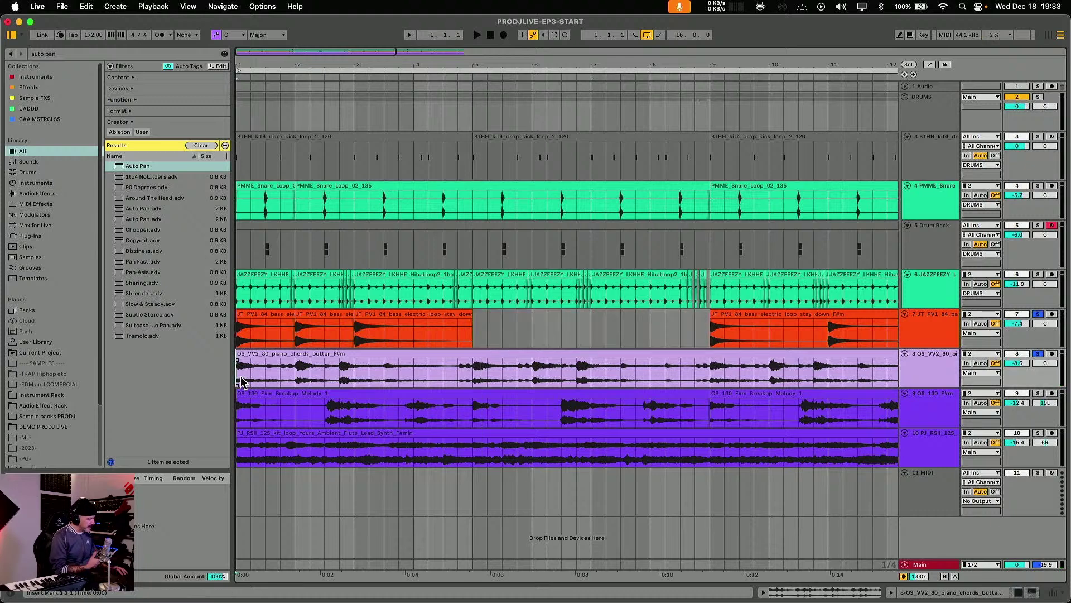
key("space")
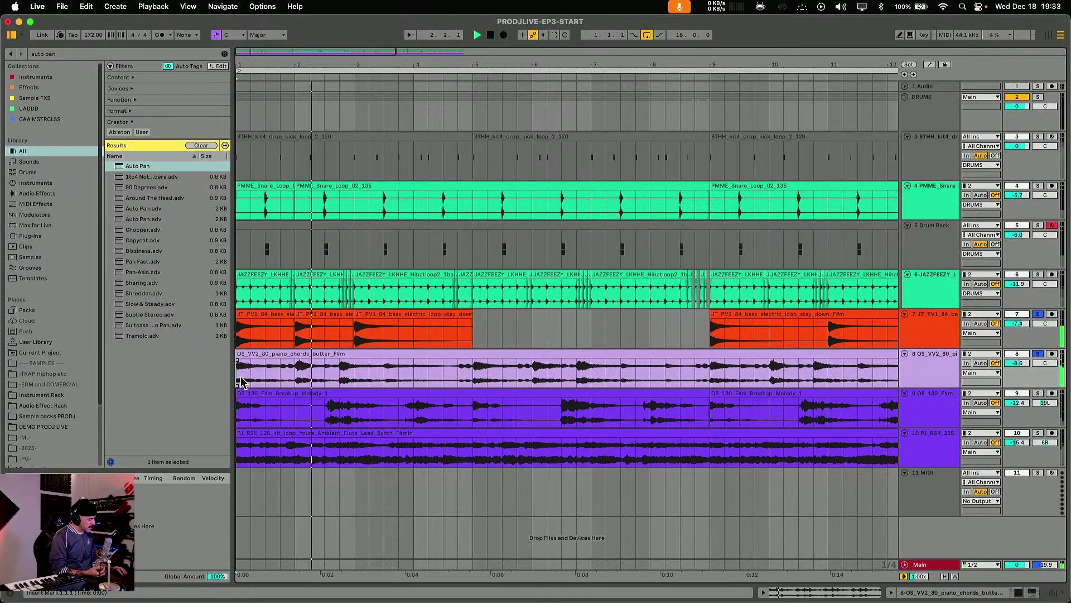
left_click(371, 321)
key("Left")
left_click(330, 332)
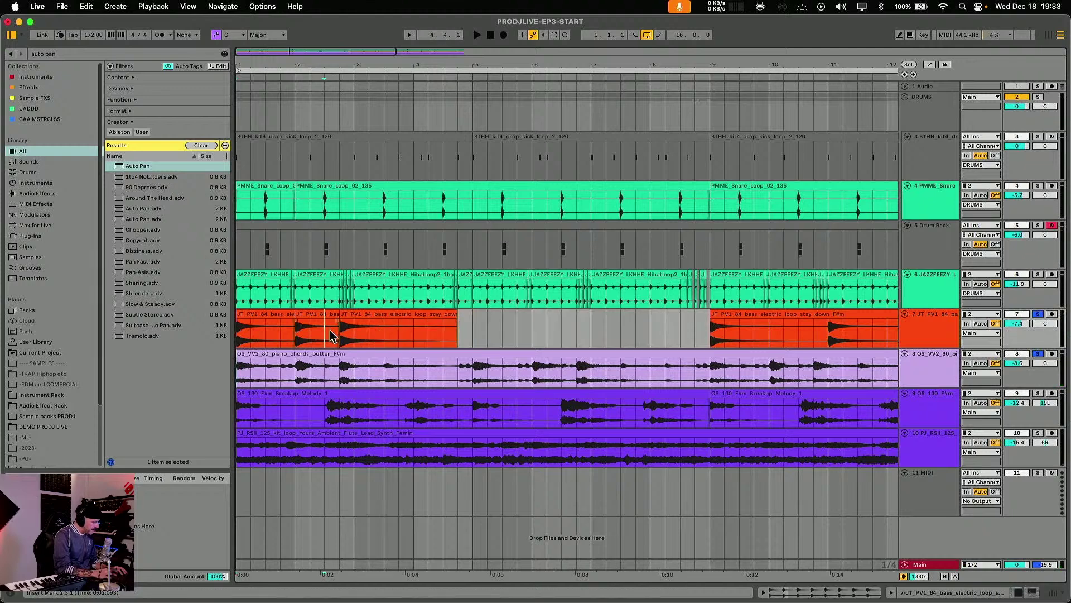
key("space")
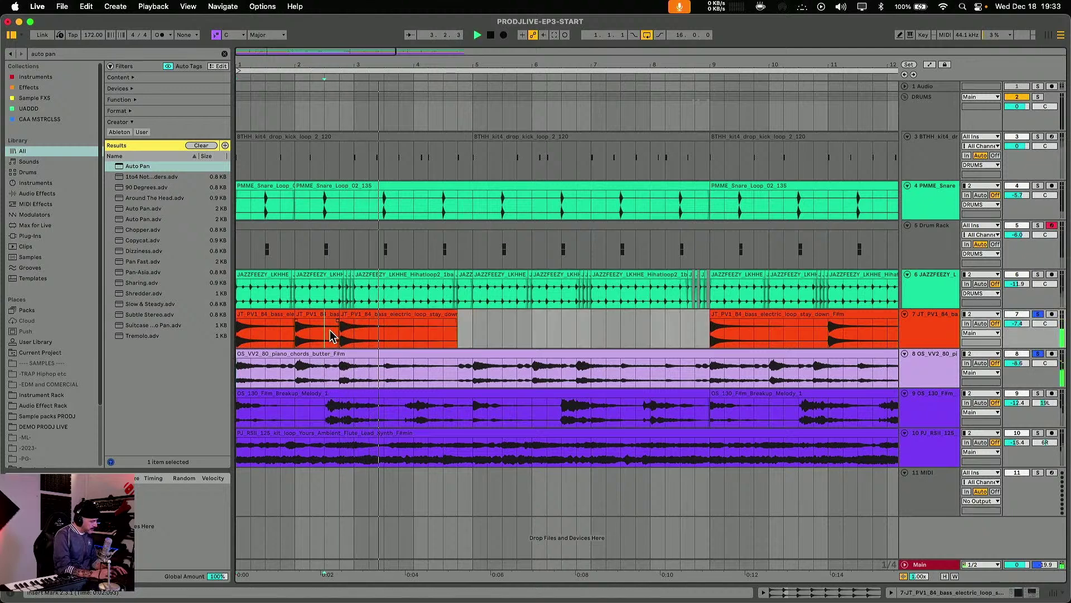
- Duplicate the bass clips of bars 1 to 4 so they repeat from bar 5 to bar 9
left_click_drag(457, 321, 240, 334)
key("space")
key("super+d")
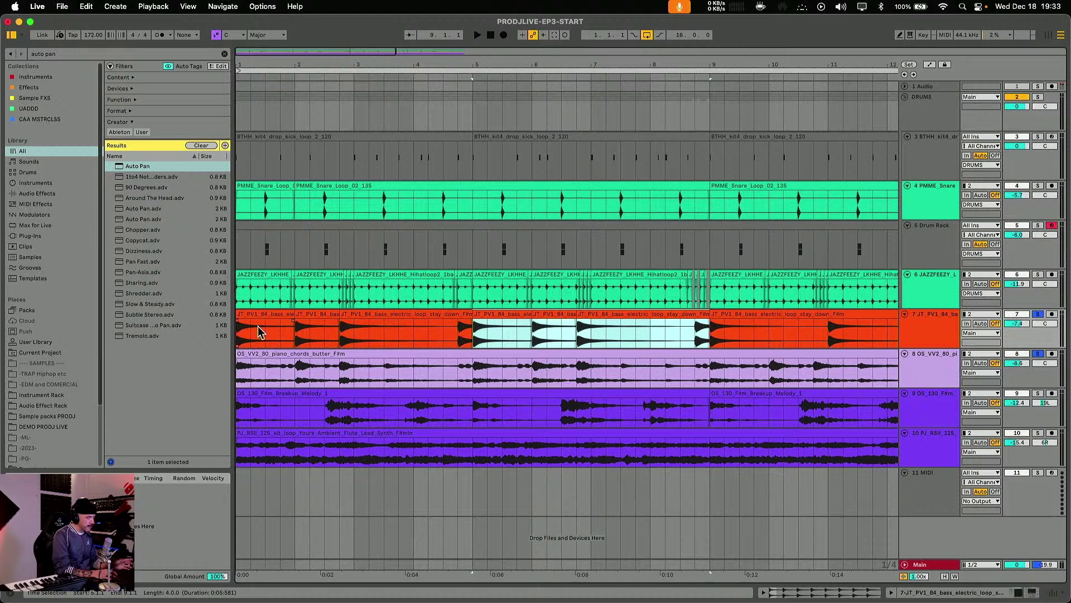
- Play the arrangement from bar 1 and turn off the solos to hear the bass with all the tracks
left_click(241, 337)
key("space")
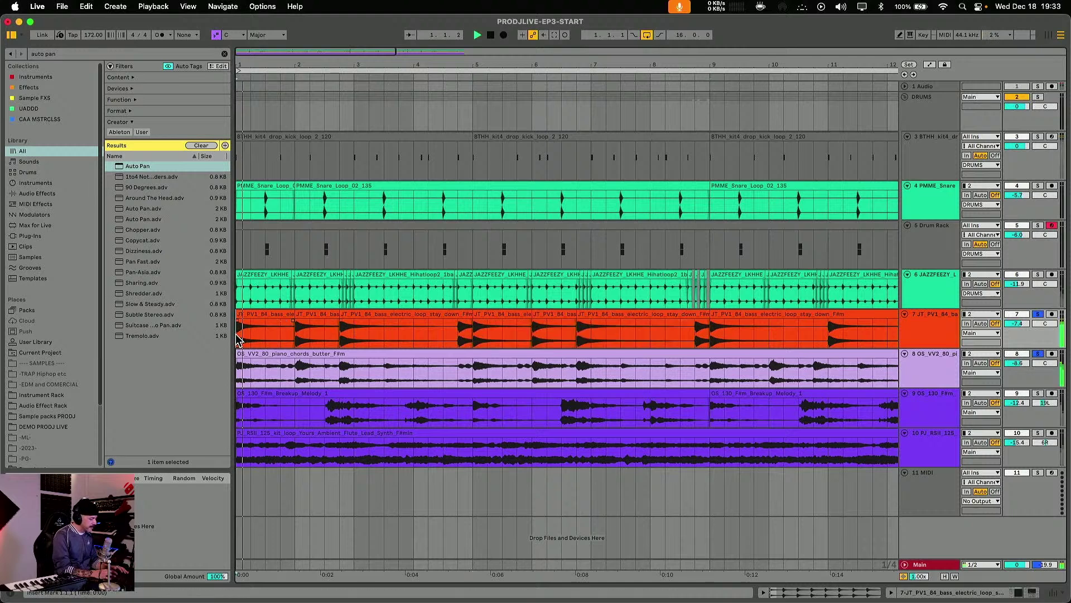
left_click(1038, 315)
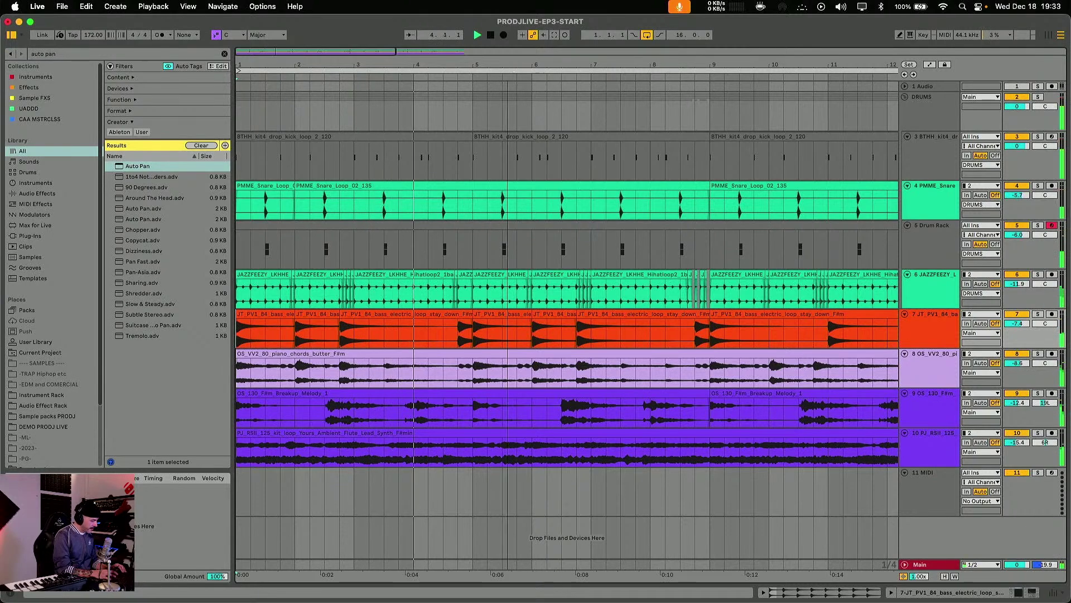
key("minus")
key("minus")
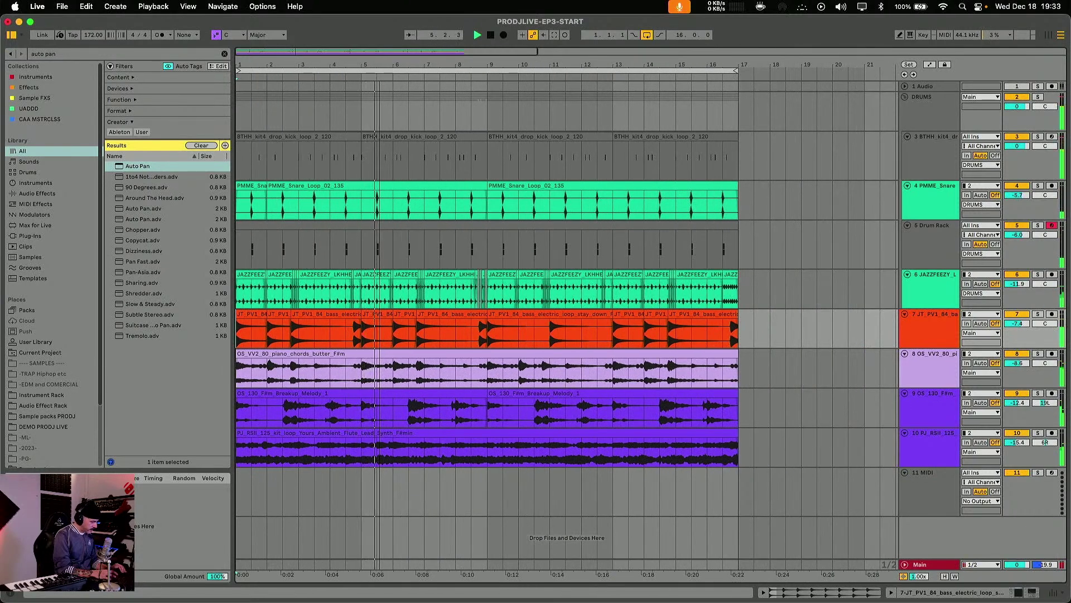
key("minus")
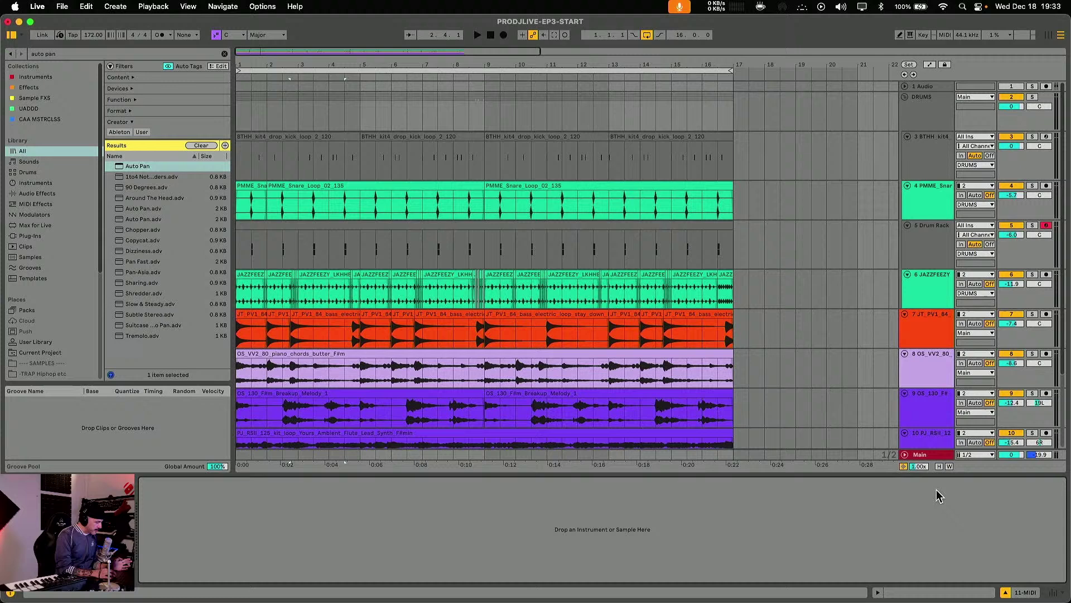
- Trim the third bass clip to end at 4.3.1 and load it as a sampled instrument on the empty MIDI track
left_click(454, 367)
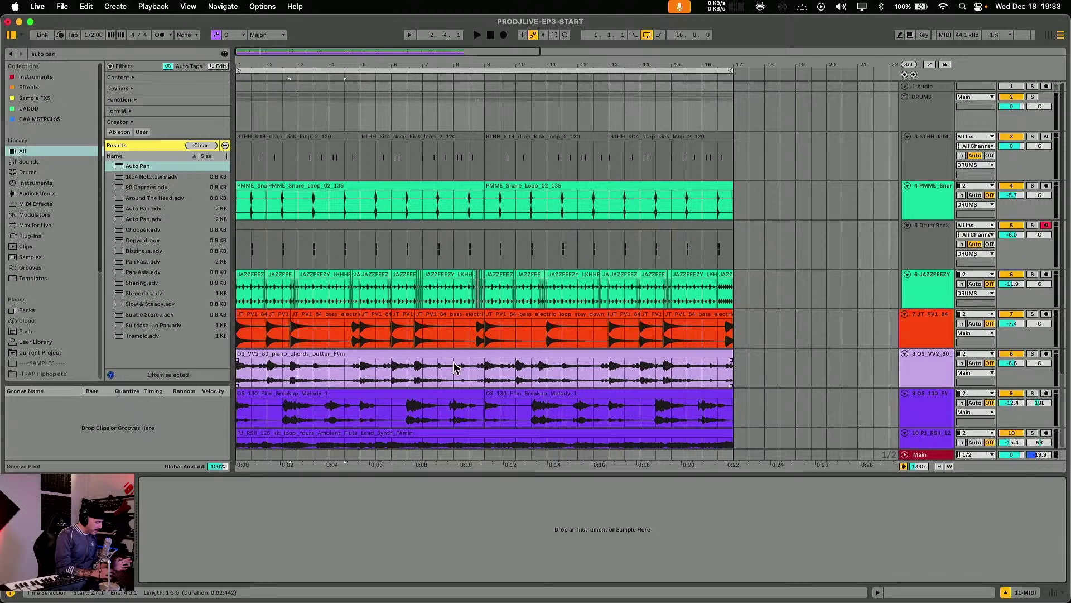
left_click(316, 317)
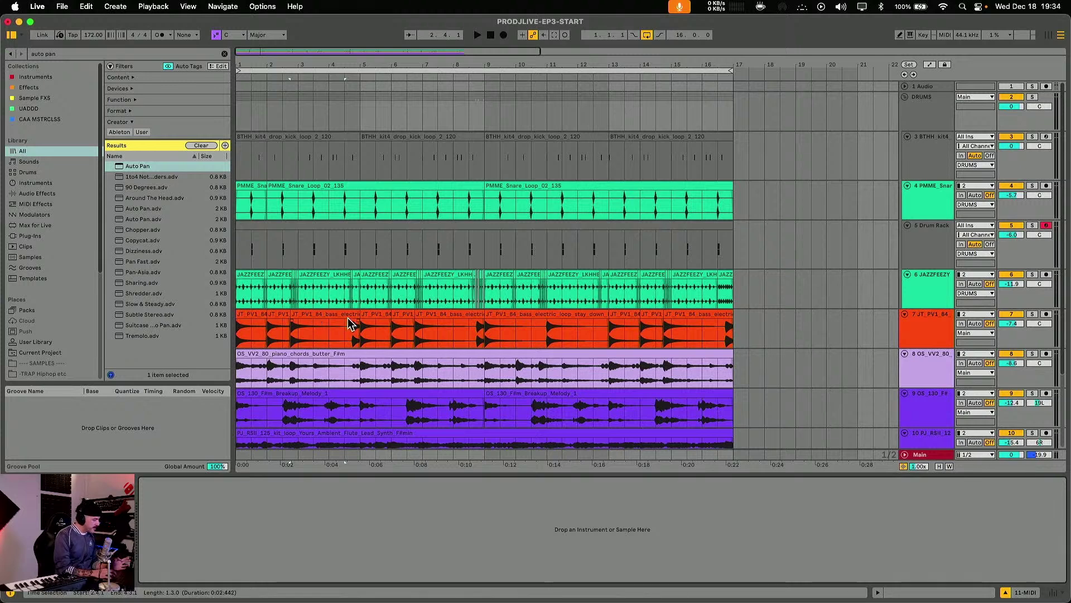
left_click_drag(357, 316, 345, 315)
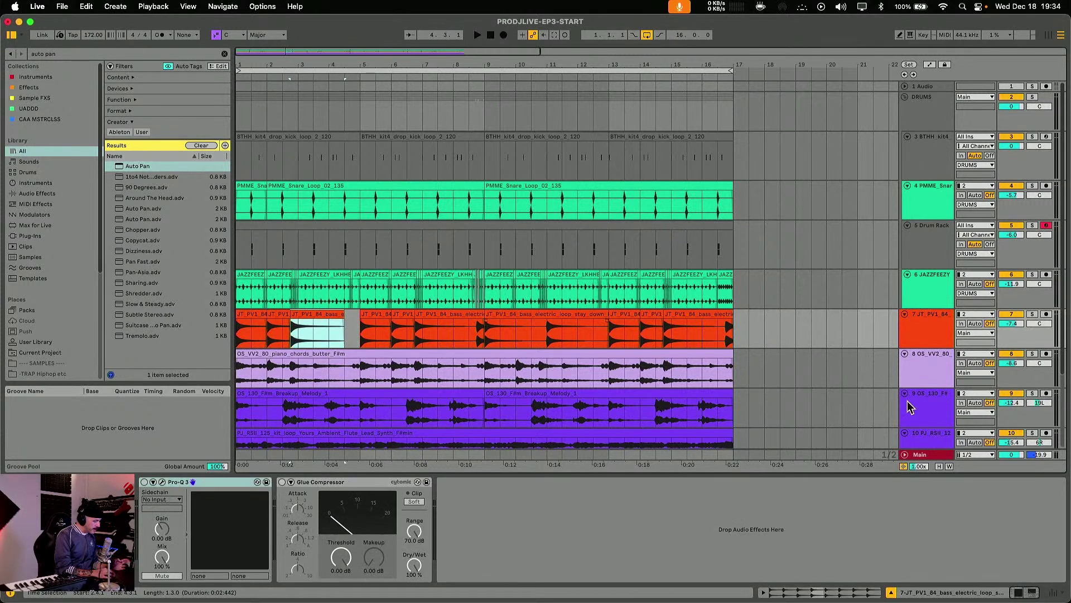
scroll(936, 442, "down", 3)
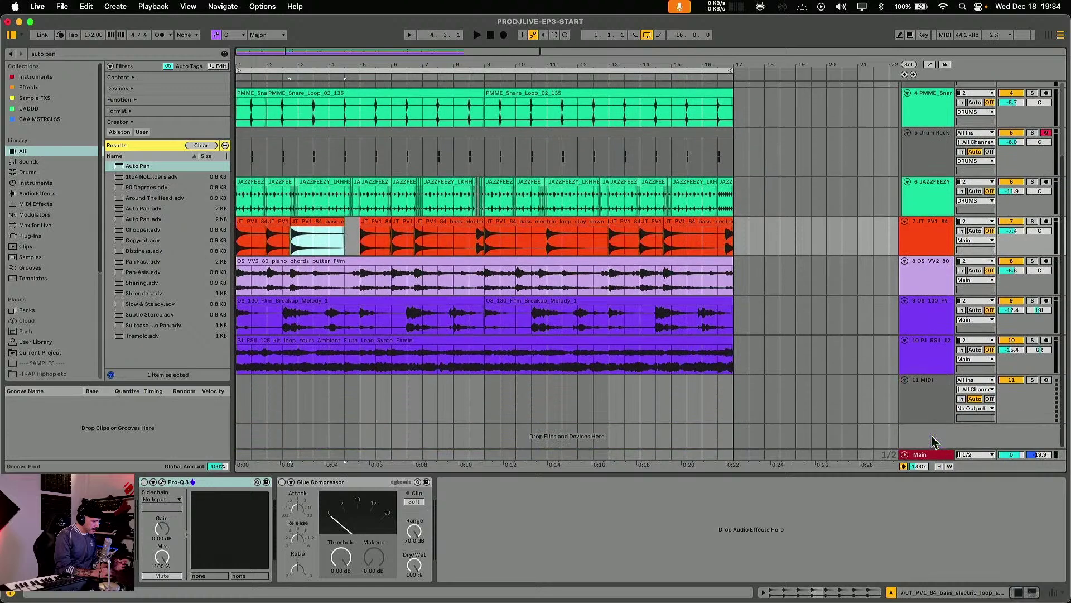
key("super+shift+t")
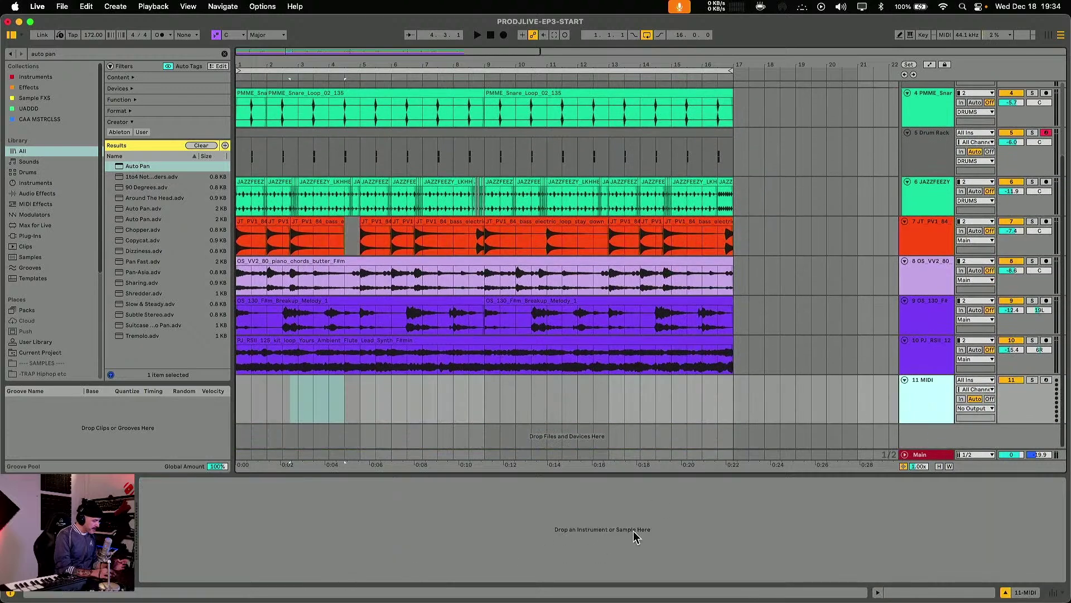
left_click_drag(318, 229, 277, 519)
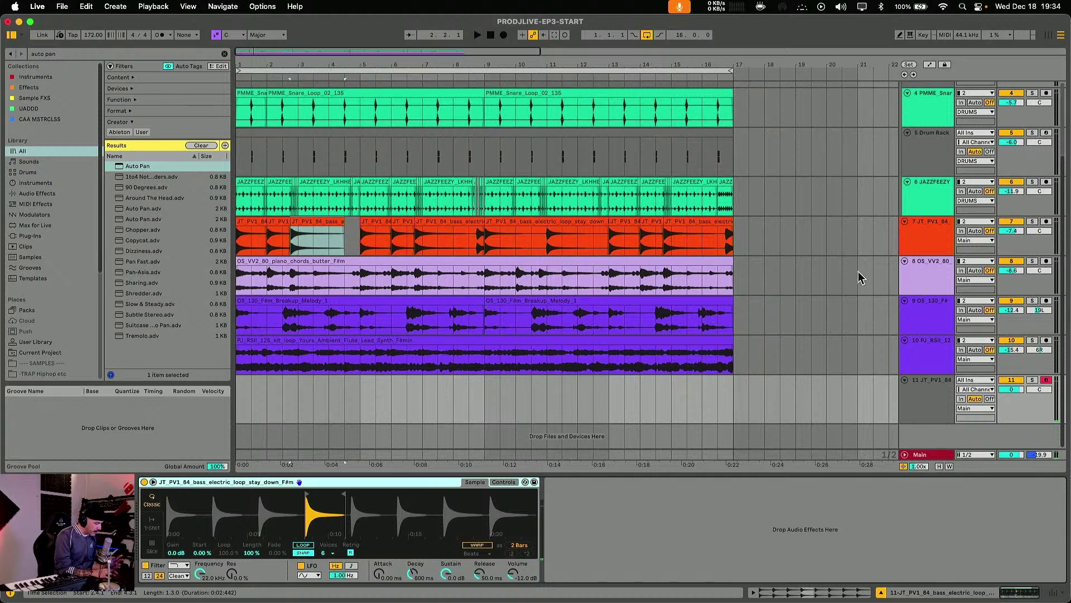
- Mute the original bass audio track and place the sampled bass track directly below it
left_click(1012, 222)
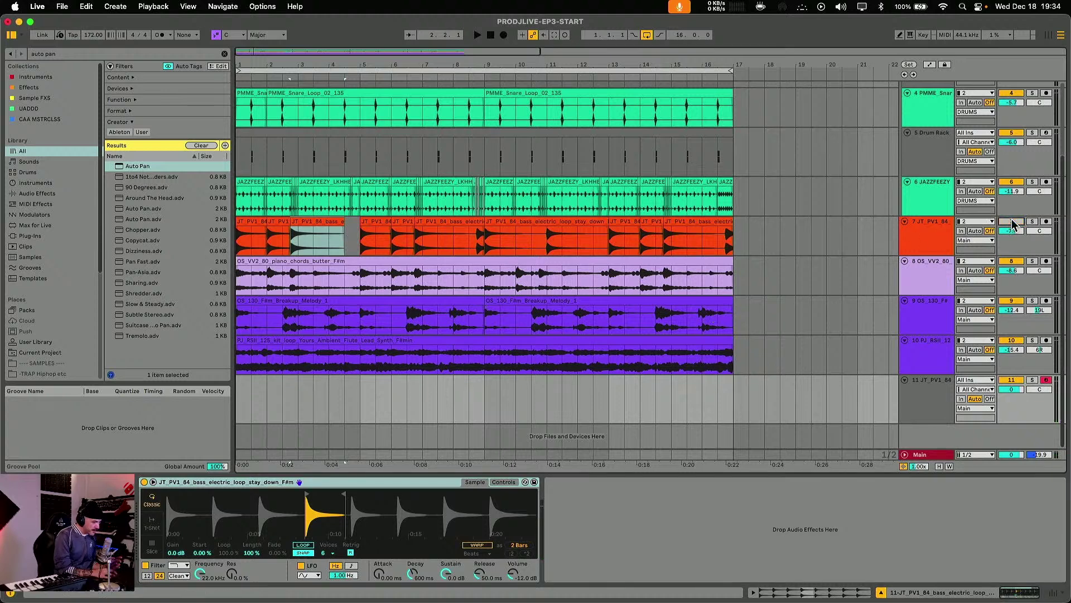
left_click_drag(935, 394, 931, 266)
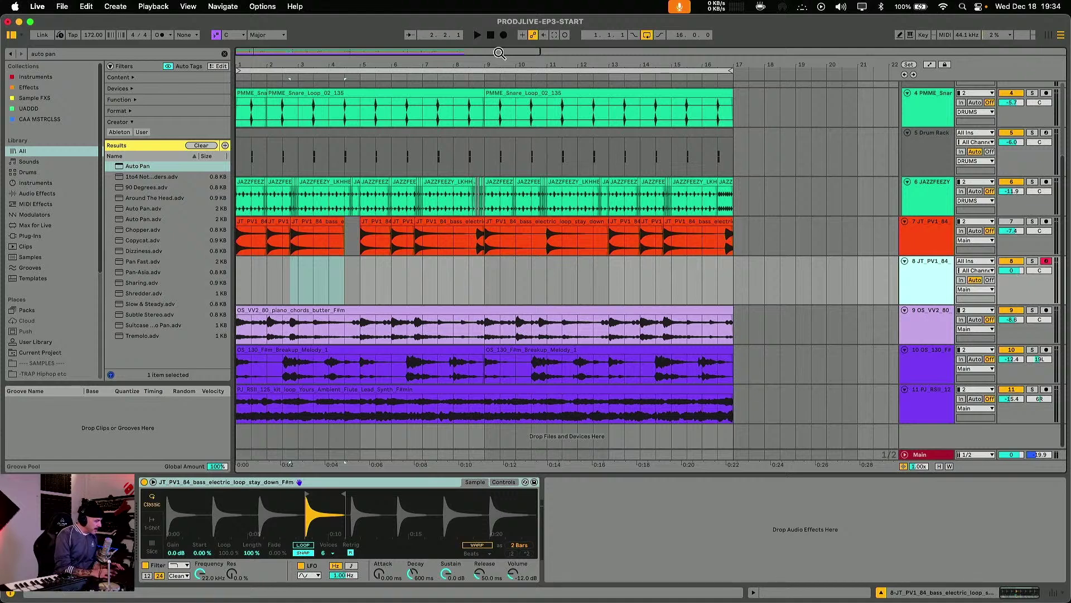
- Select the sampled bass track and play the 16-bar loop from bar 1 to perform a bass line
left_click(460, 70)
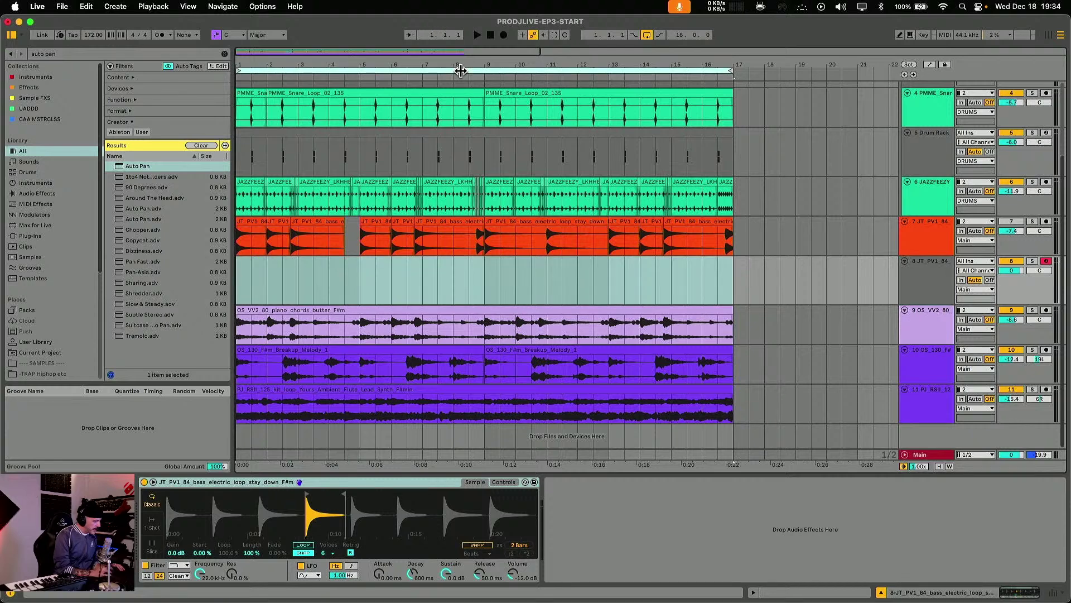
left_click(919, 247)
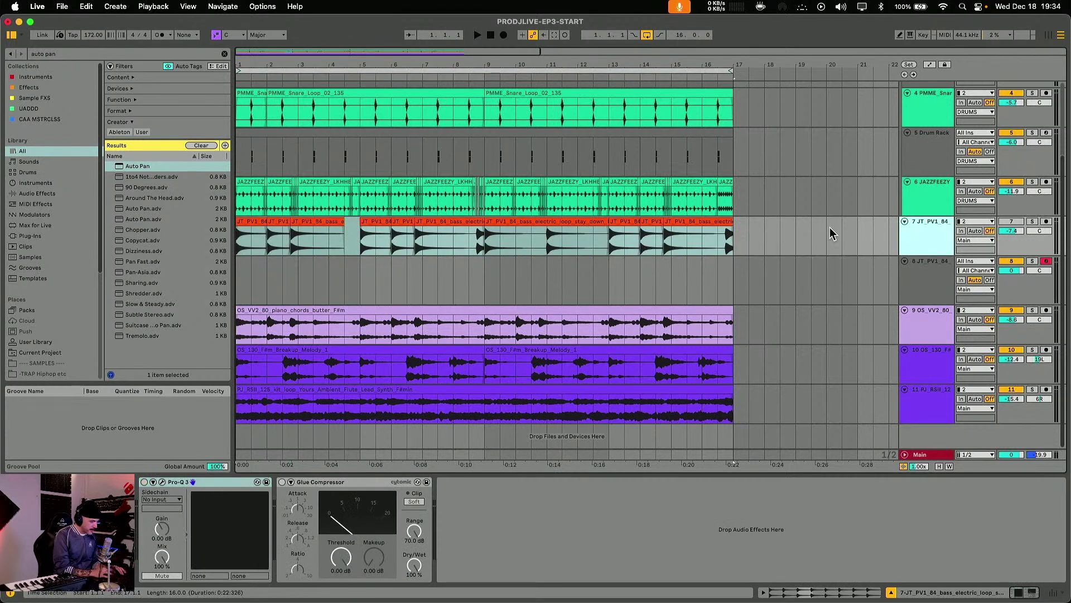
left_click(932, 288)
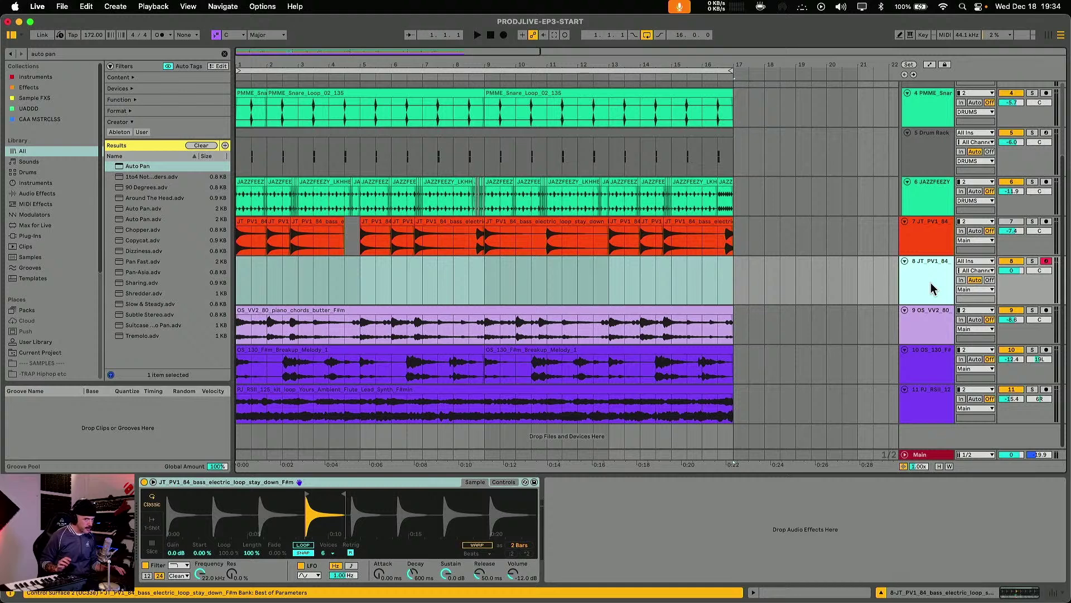
key("space")
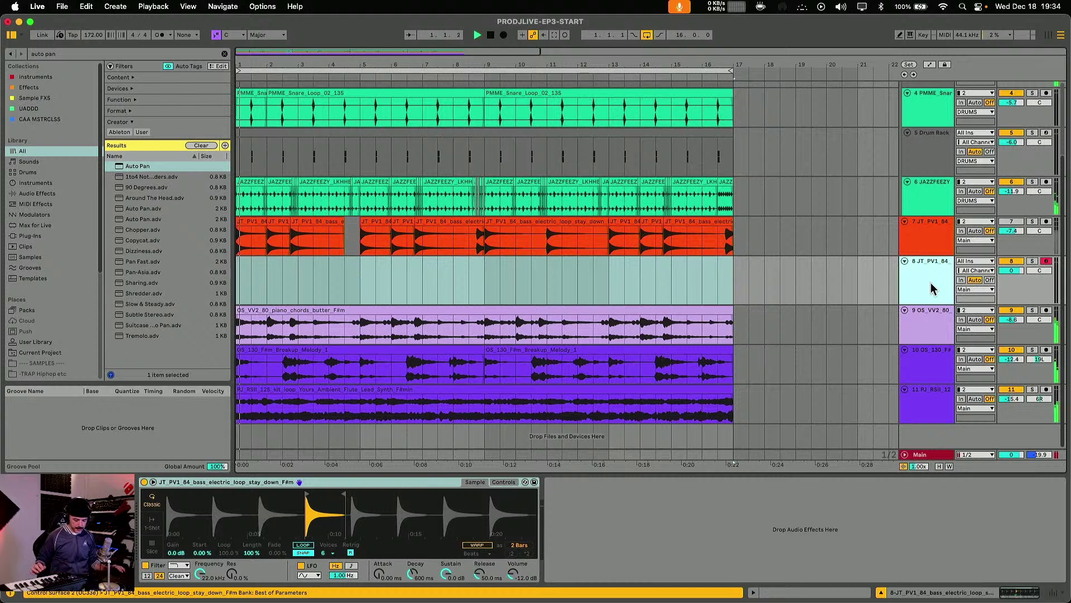
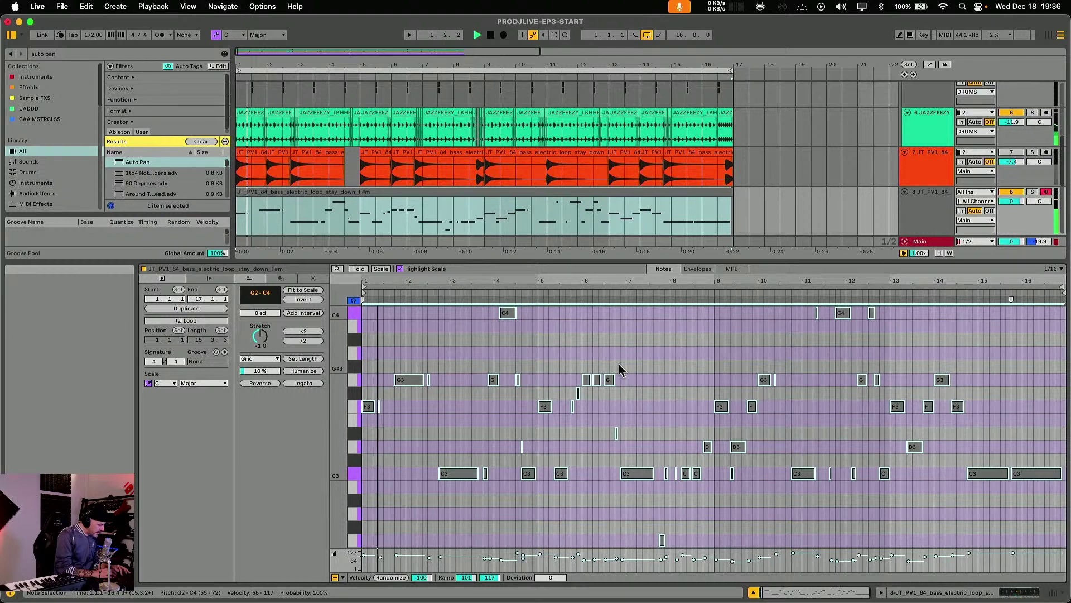
- Listen to the recorded bass MIDI clip and examine the overlapping notes around 4.3.3 up close
left_click_drag(406, 283, 406, 287)
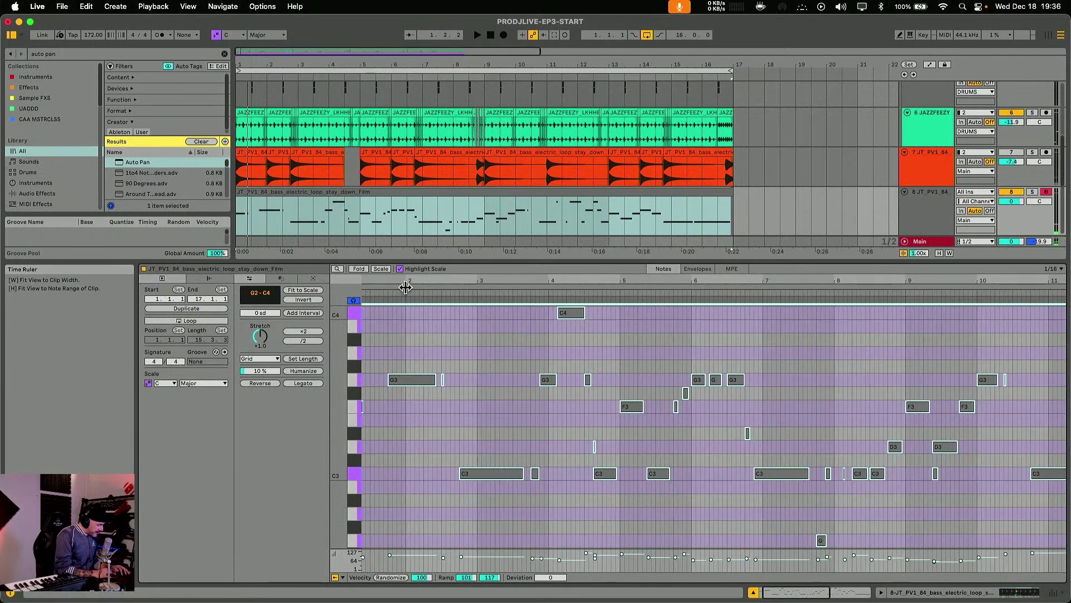
key("space")
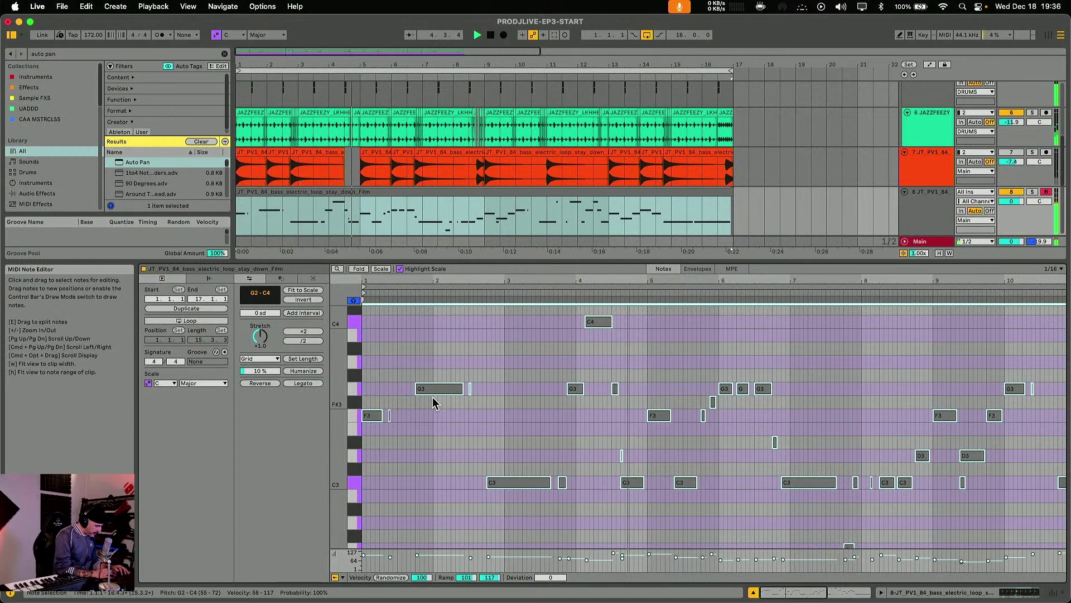
left_click_drag(622, 281, 647, 446)
left_click(642, 474)
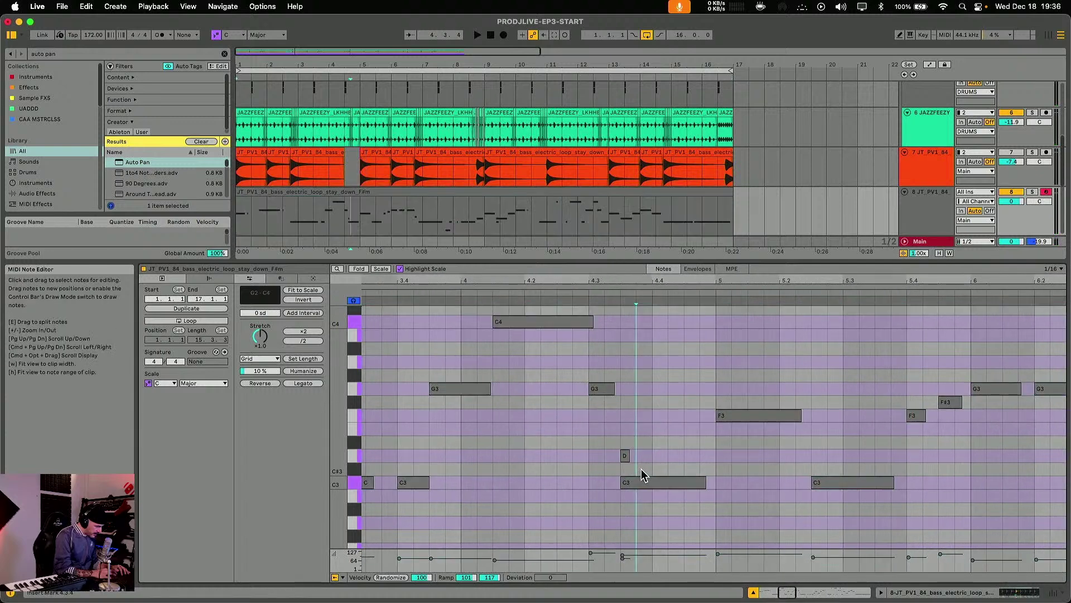
left_click(641, 483)
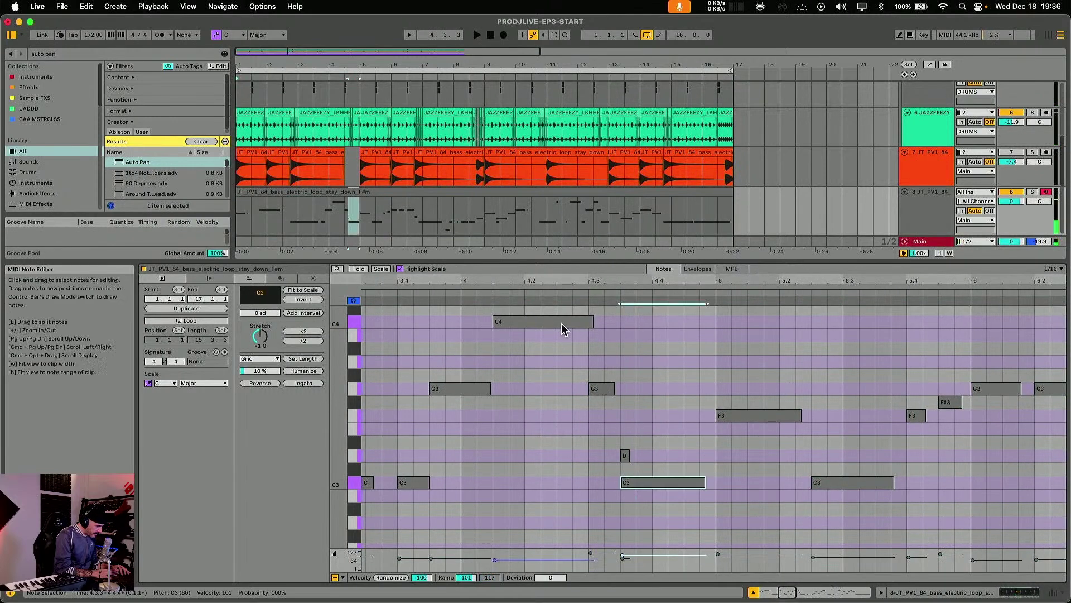
left_click(547, 294)
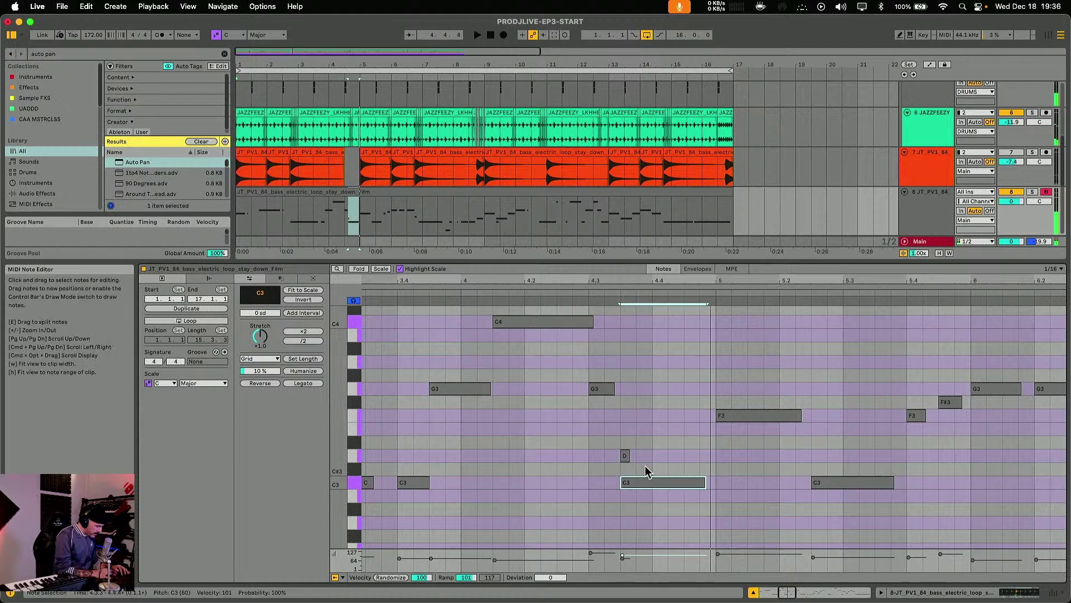
- Try the C3 note at 4.3.3 one sixteenth later, listen, and move it back
left_click_drag(646, 484, 662, 484)
left_click(522, 289)
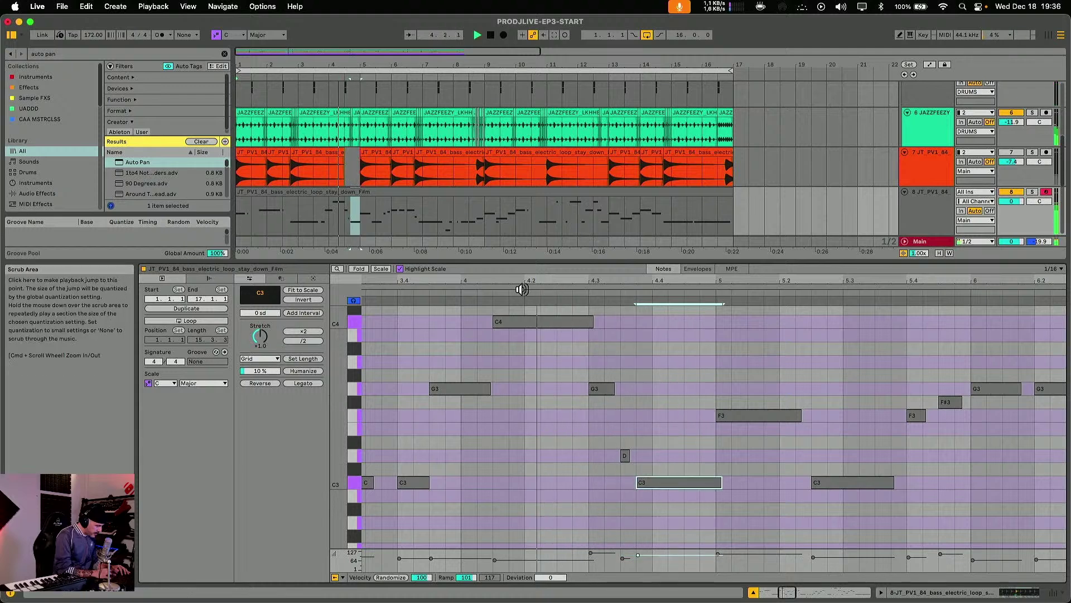
key("space")
key("Left")
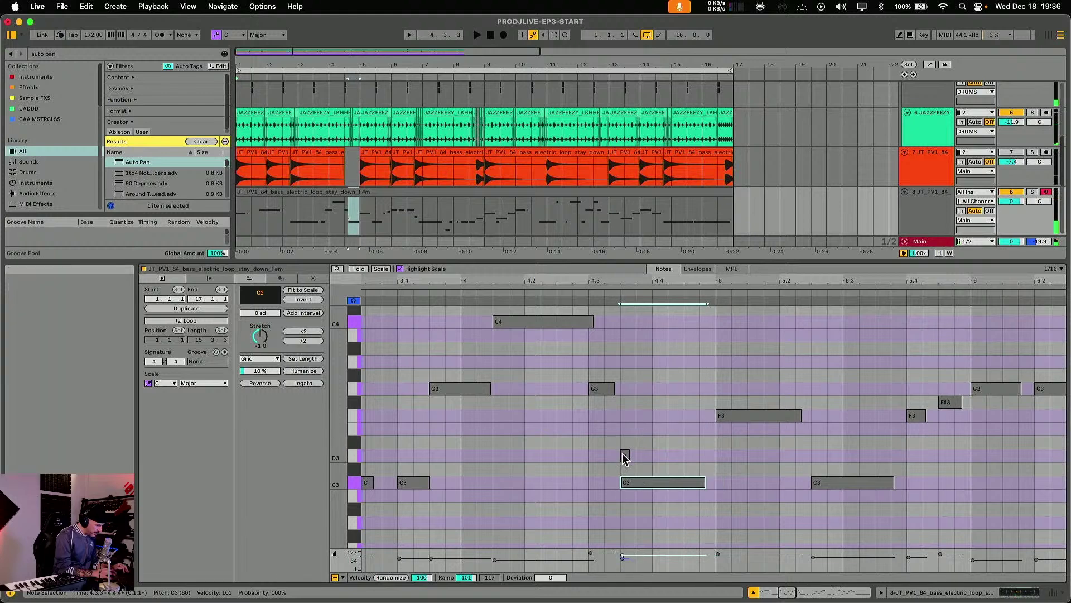
- Delete the short D3 note at 4.3.3 and listen on through bar 6
left_click(624, 458)
key("space")
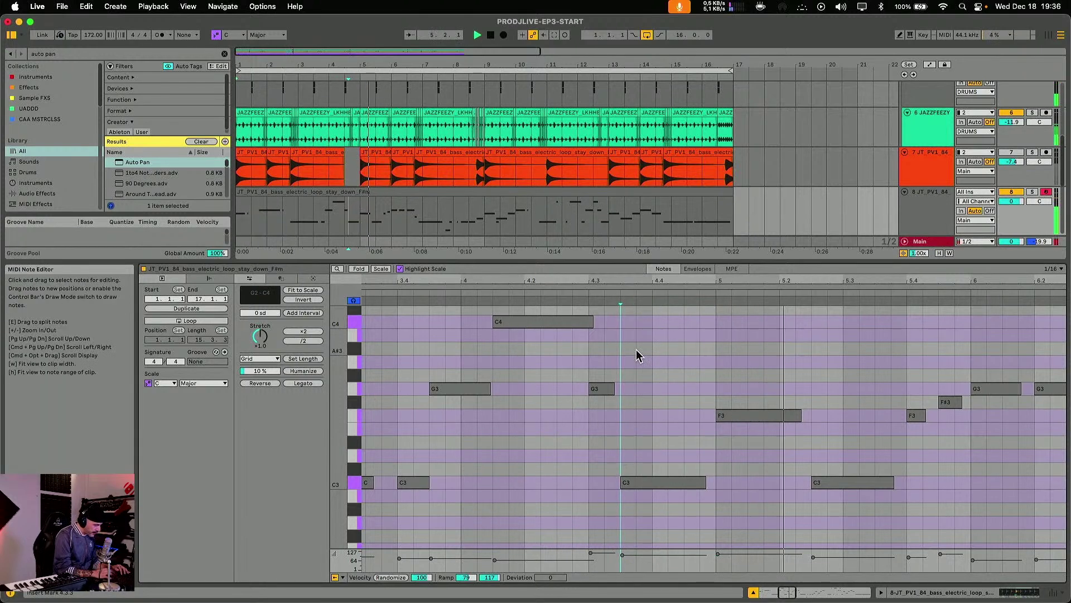
scroll(639, 356, "right", 5)
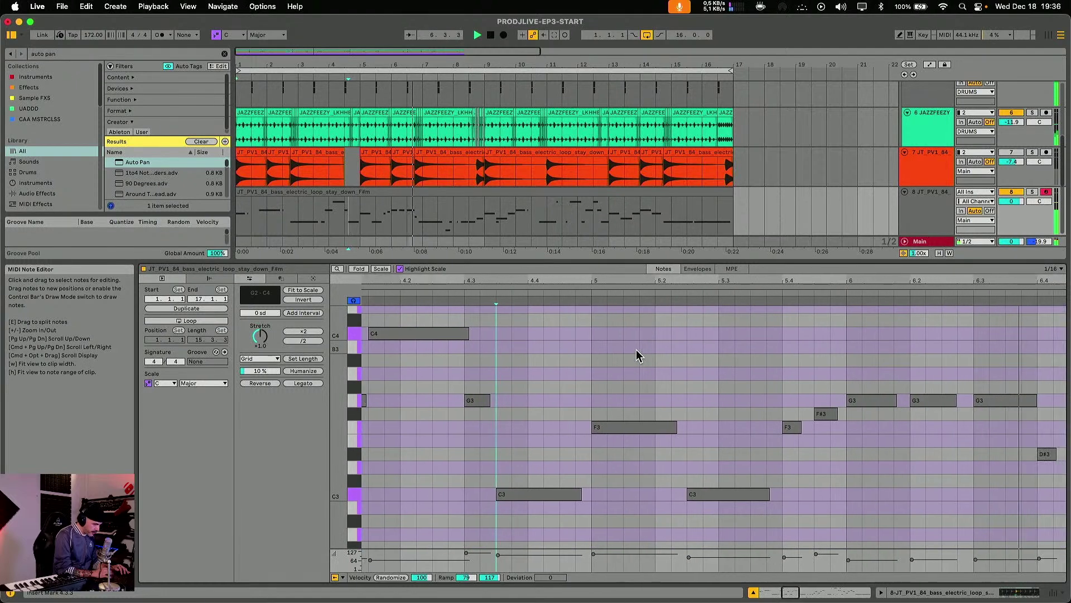
key("space")
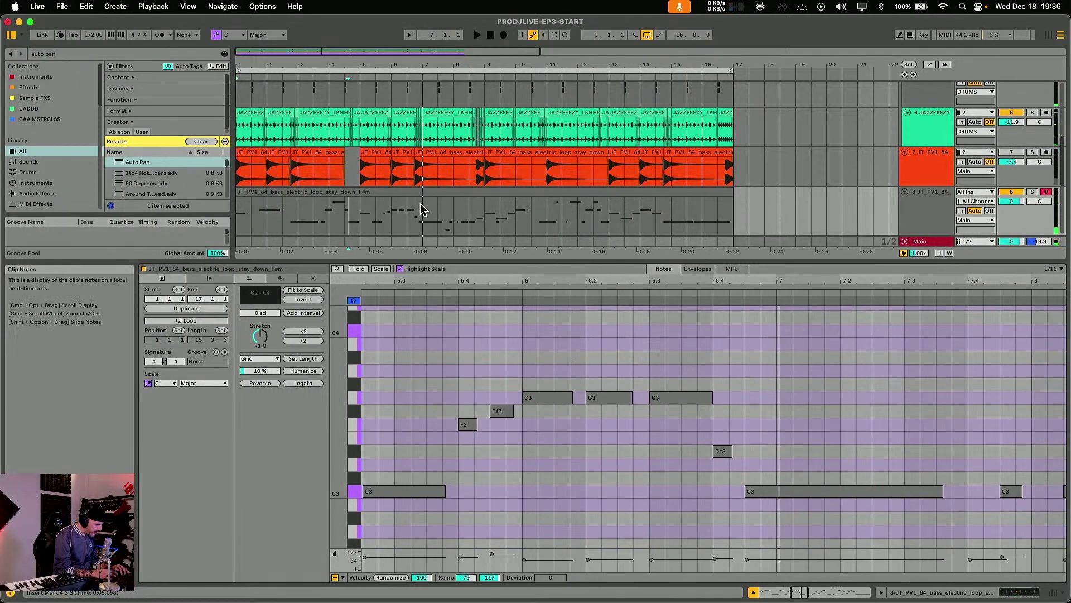
- Replay from bar 5, lower the G3 notes at 6.2.1 to F3 and 6.3.1 to D#3, and remove the short D#3 at 6.4.1
left_click(409, 215)
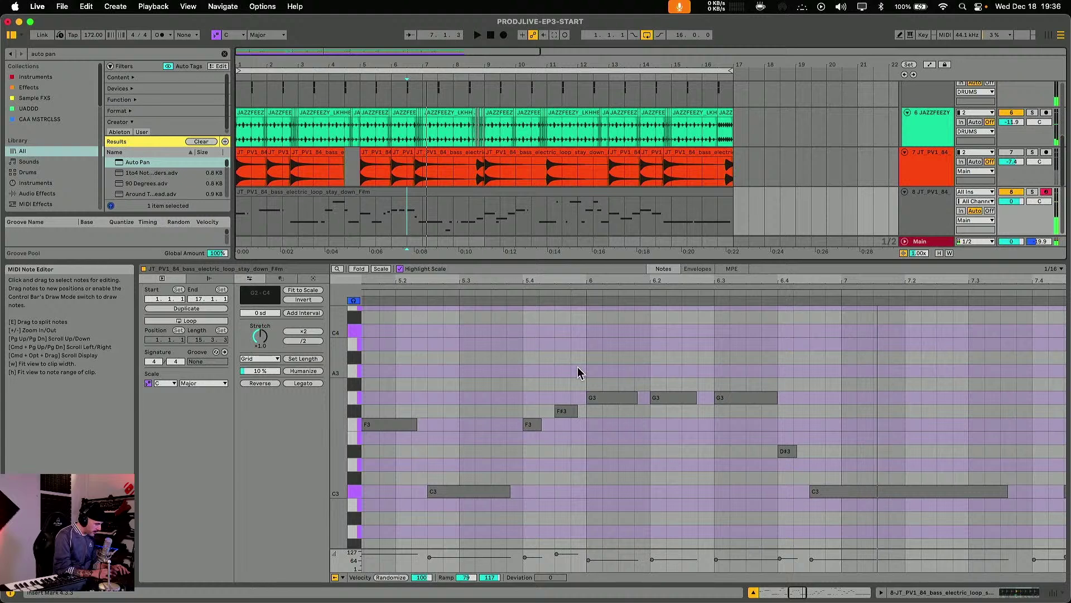
left_click(362, 217)
key("space")
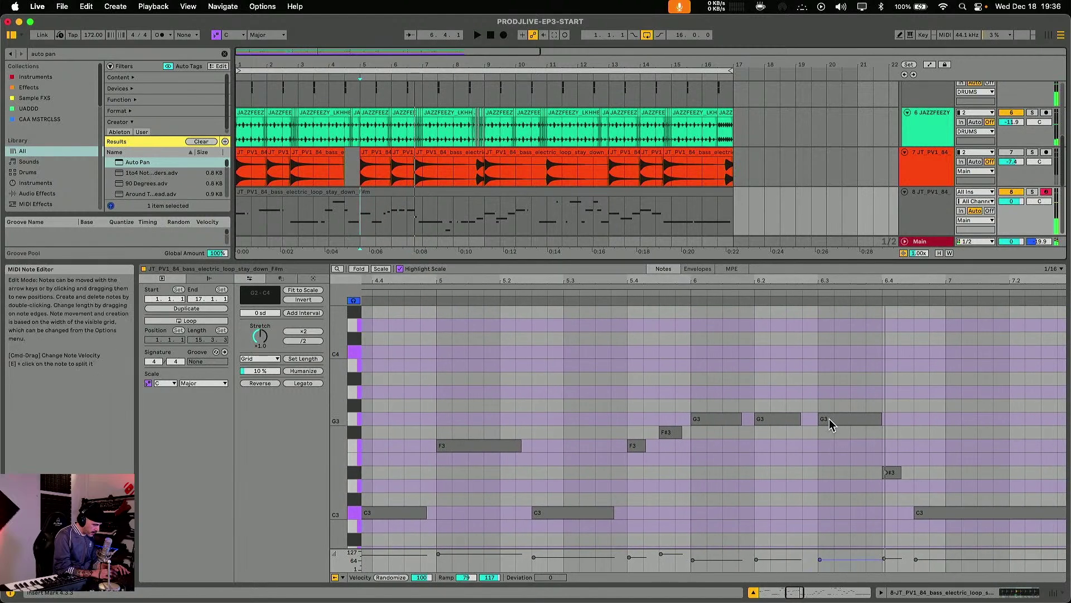
left_click_drag(829, 420, 833, 443)
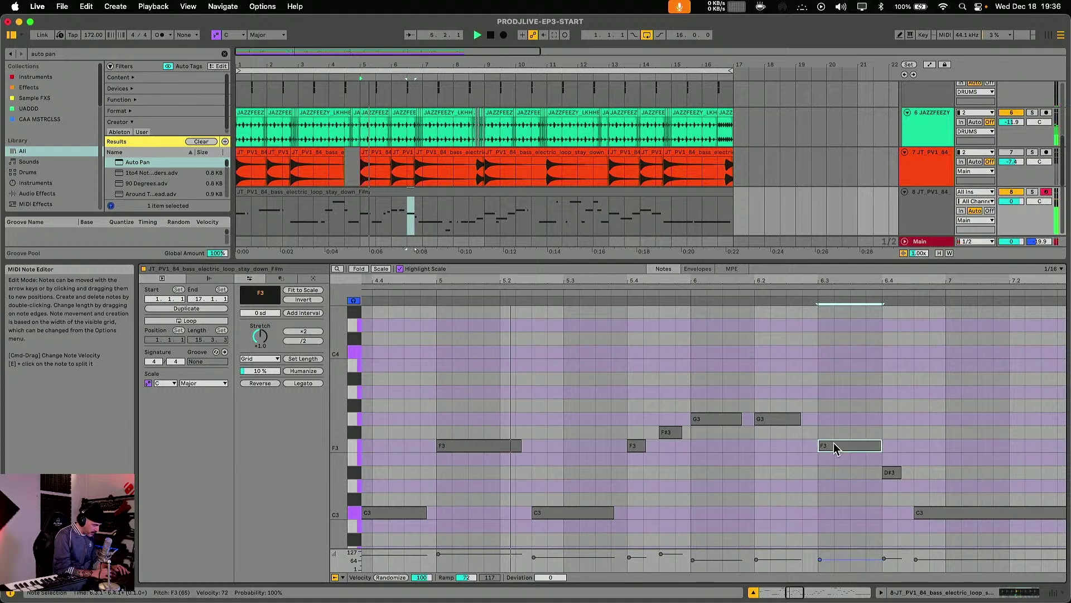
left_click(786, 422)
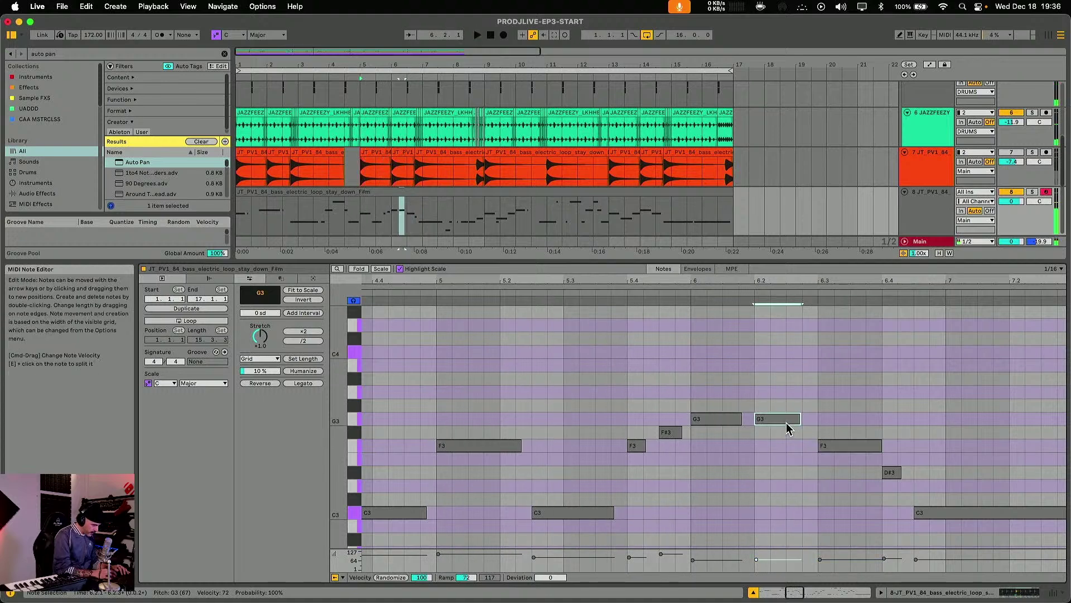
left_click_drag(787, 426, 836, 473)
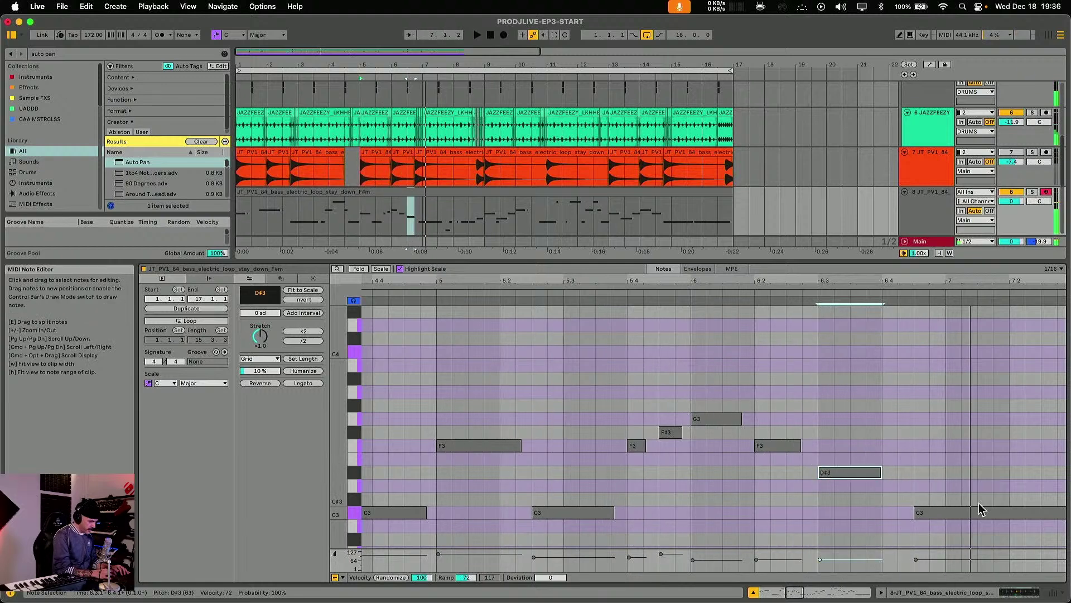
- Move the long C3 note to start at 6.4.1 and lengthen the G3 and F3 notes in bar 6 to close the gaps
left_click_drag(971, 512, 932, 513)
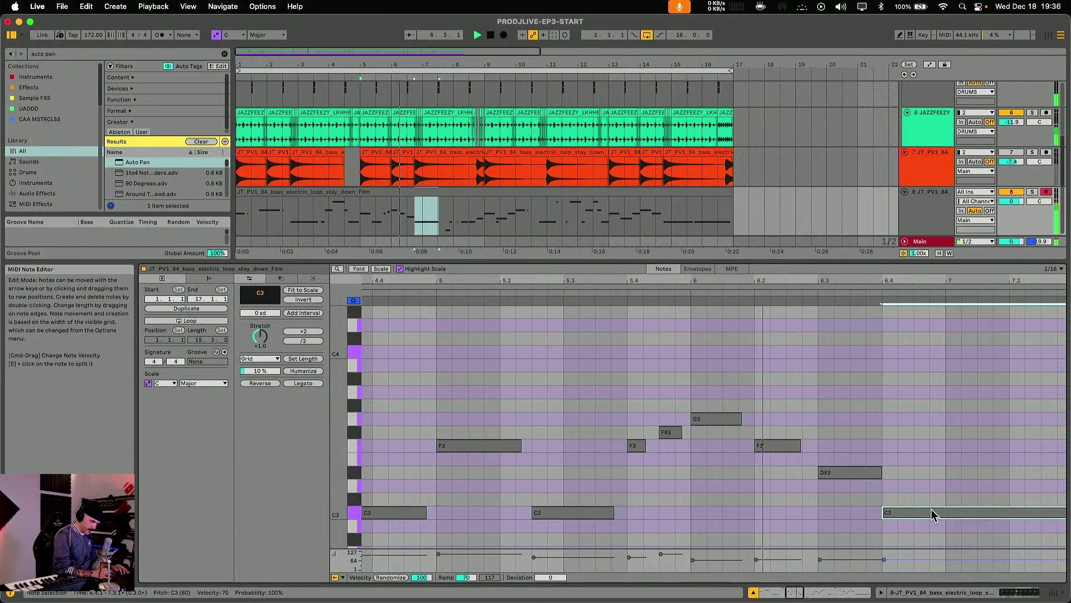
left_click_drag(741, 419, 814, 444)
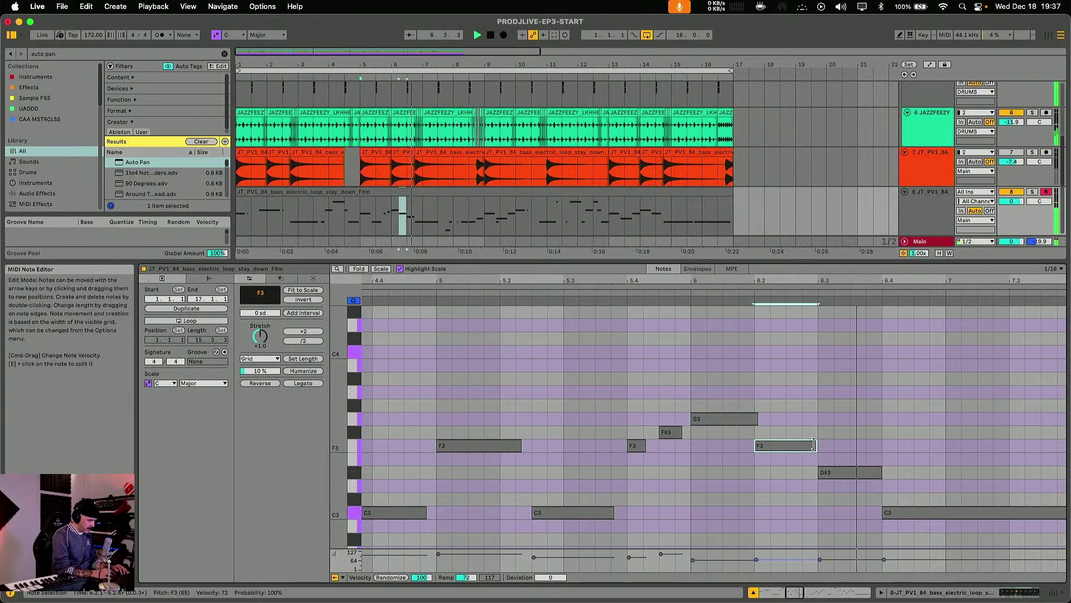
- Raise the C3 note at 8.3.1 to D3 and the D3 note at 8.4.1 to D#3, lengthening each to meet the following note
scroll(814, 444, "right", 10)
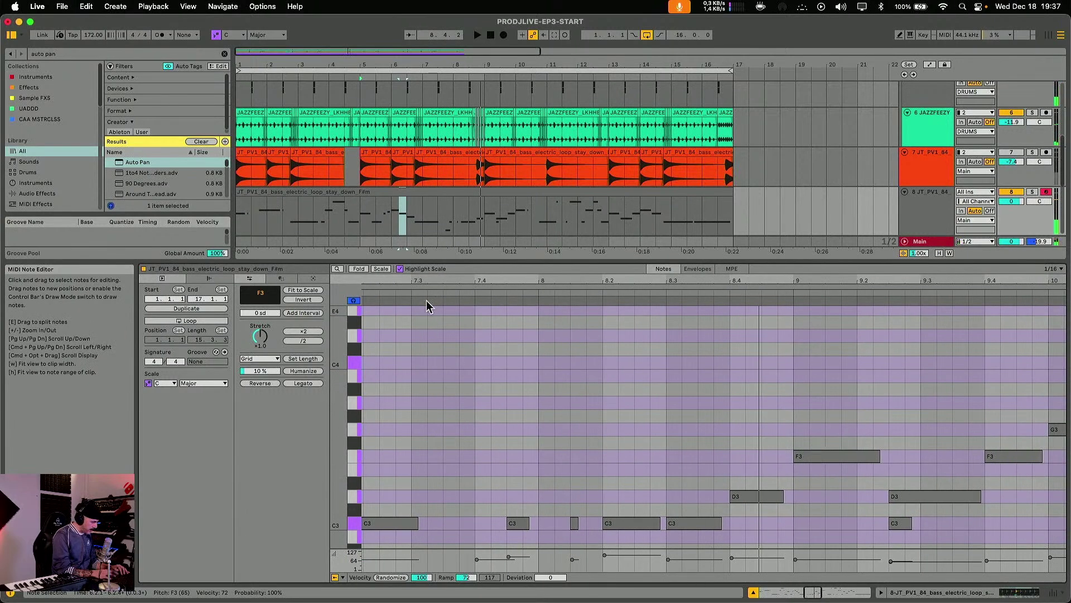
left_click(453, 220)
key("space")
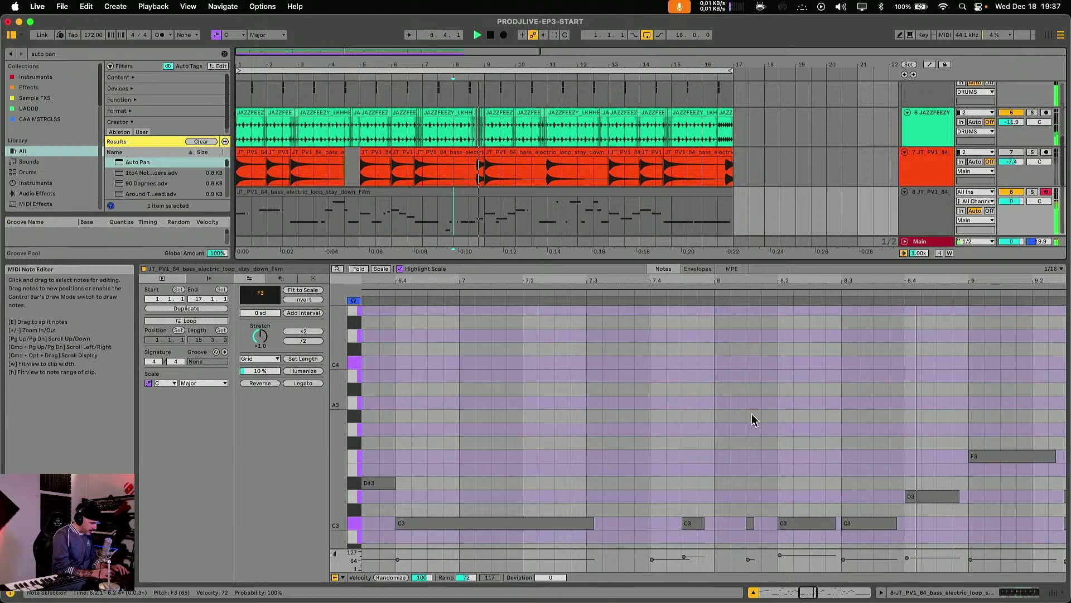
key("space")
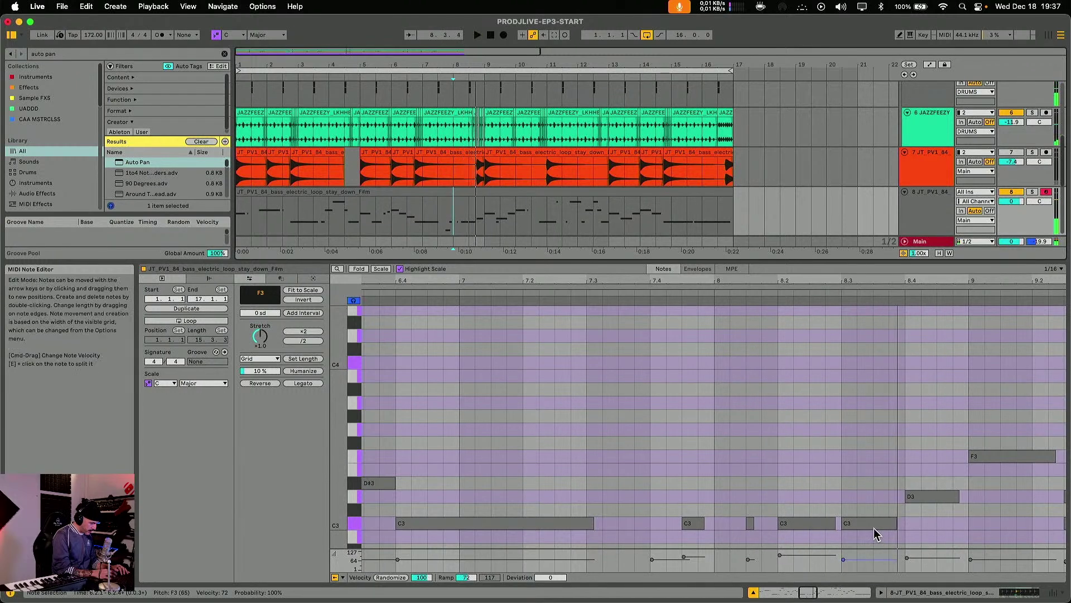
mouse_move(874, 529)
left_mouse_down()
mouse_move(881, 499)
mouse_move(924, 497)
mouse_move(927, 479)
mouse_move(968, 481)
left_mouse_up()
left_click(922, 491)
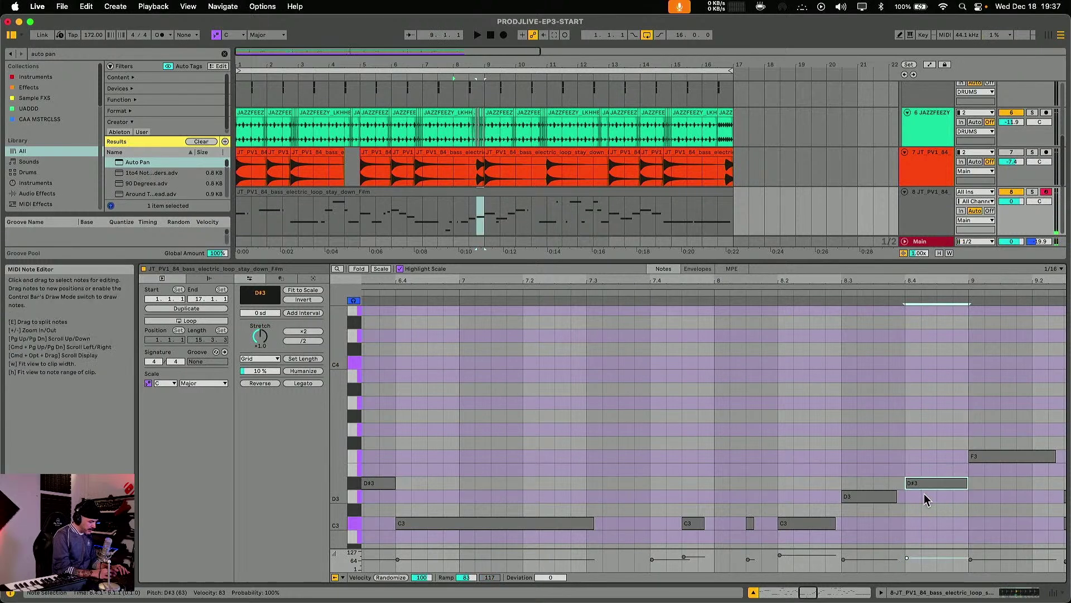
left_click(895, 495)
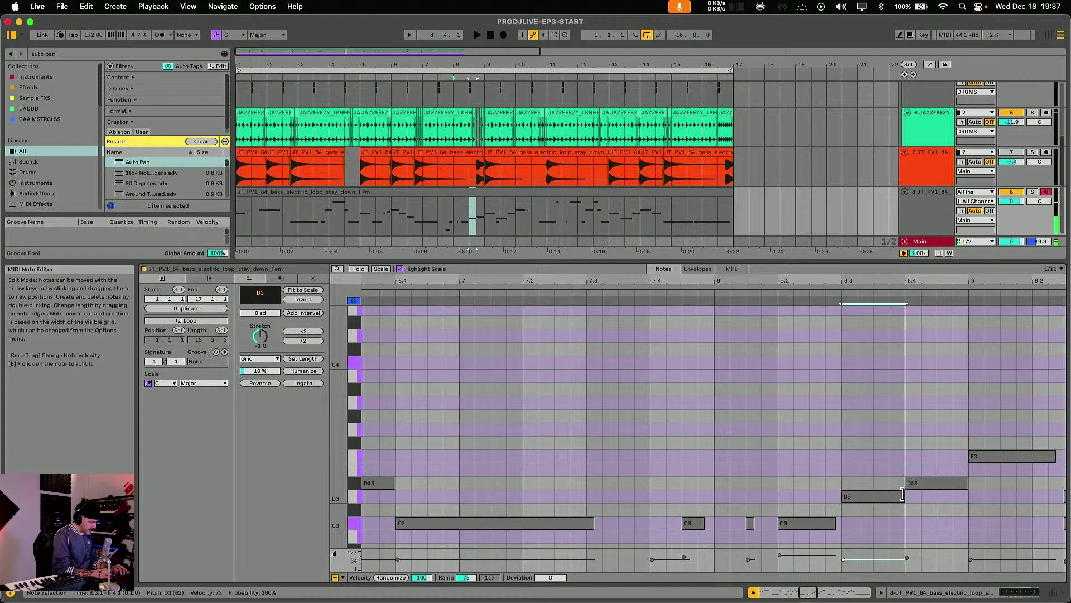
- Replay from bar 8 and lengthen the C3 note at 8.2.1 to end at 8.3.1
left_click(452, 224)
key("space")
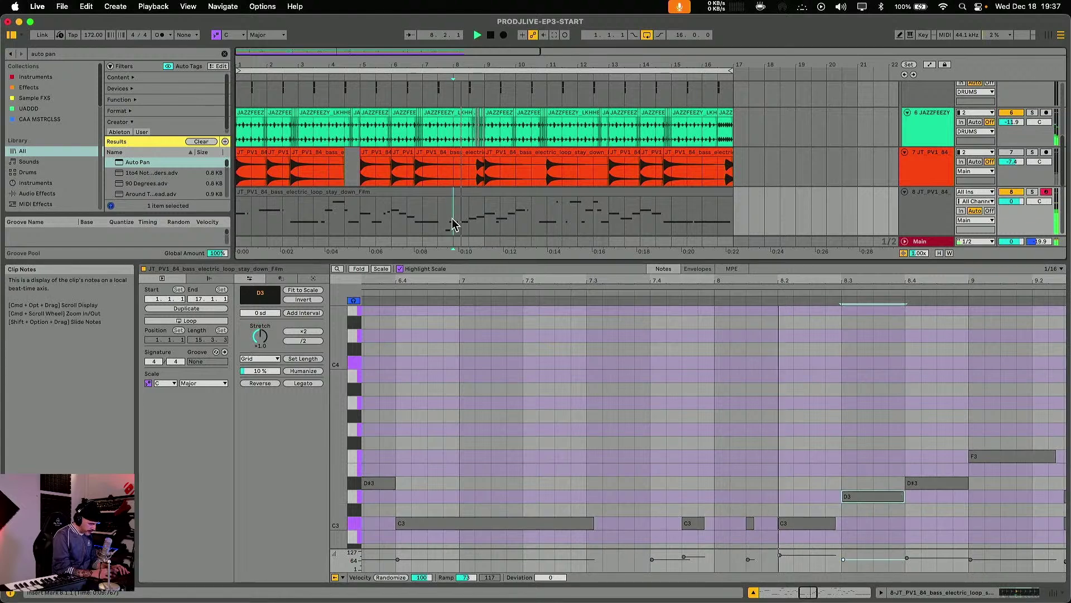
left_click(833, 522)
key("space")
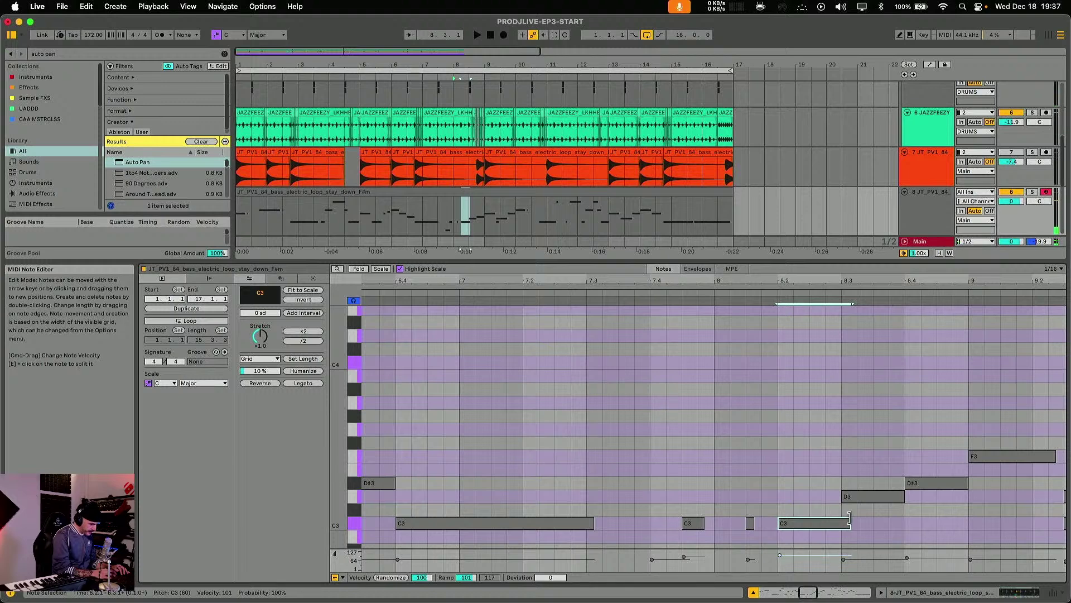
key("space")
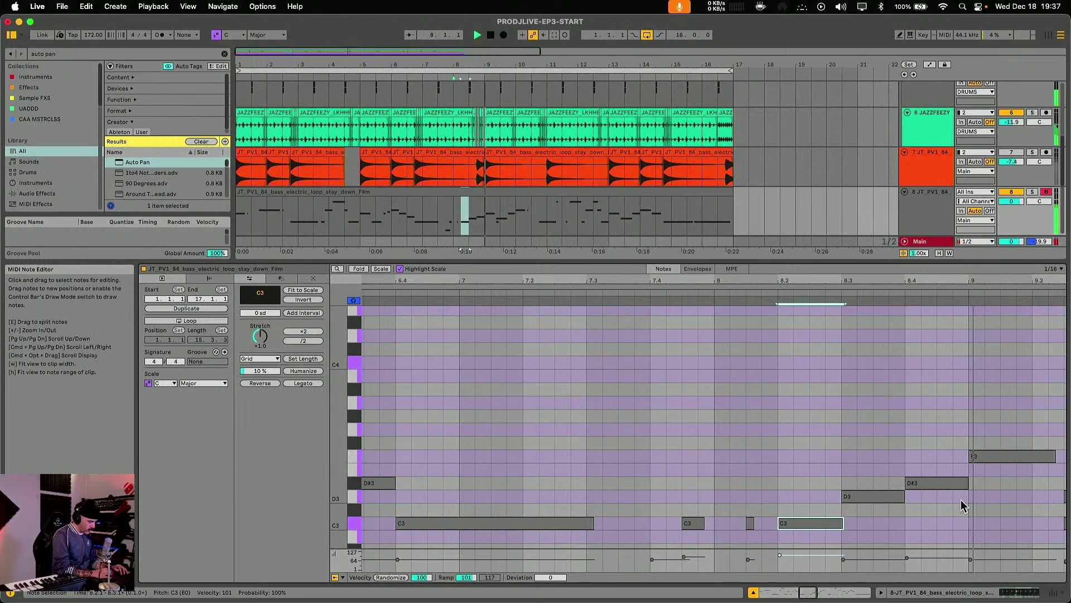
- Delete the short C3 note at 9.2.3 and, after listening from bar 10, move the short C4 note in bar 11 to 11.2.3
double_click(1009, 532)
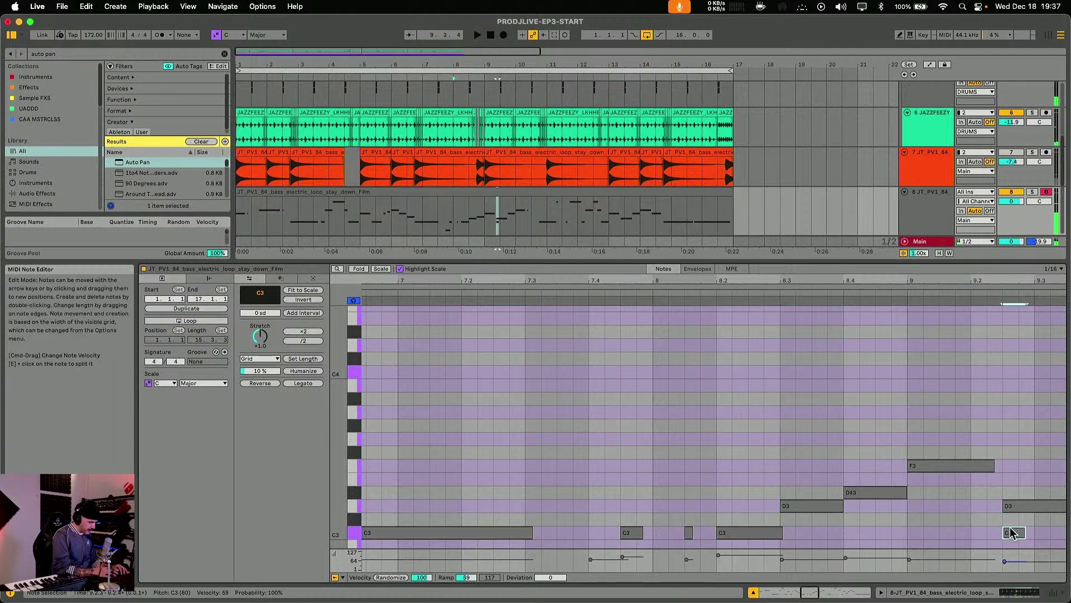
double_click(1013, 531)
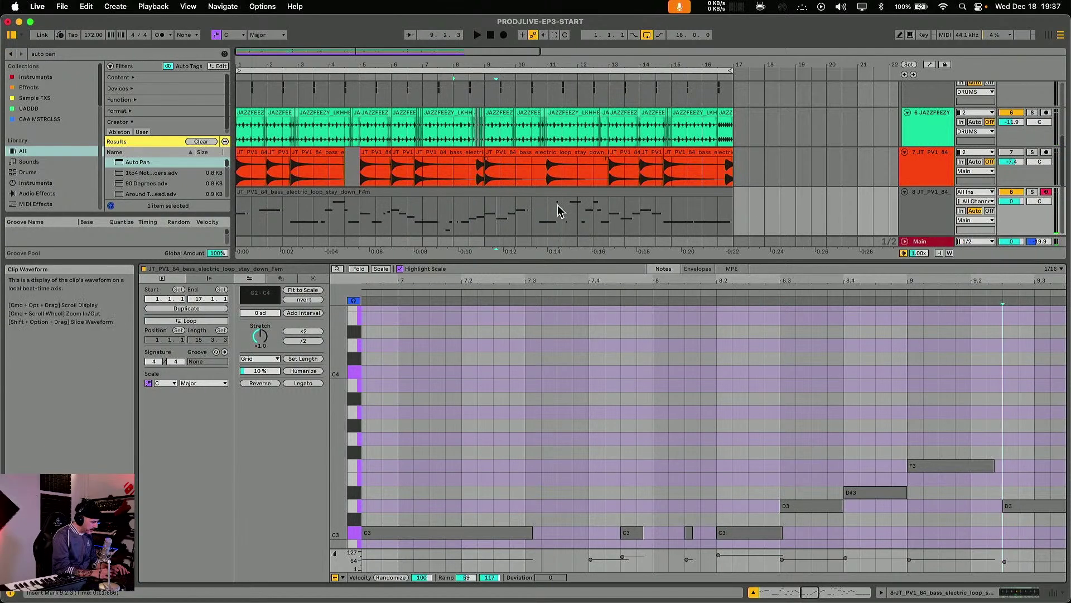
left_click(528, 218)
key("space")
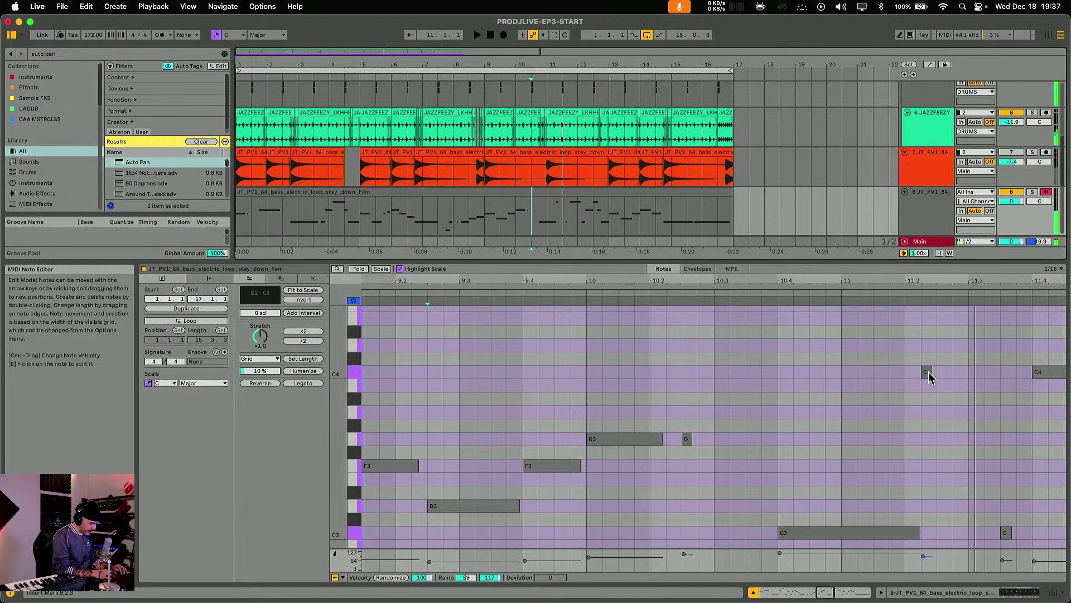
left_click_drag(930, 372, 947, 375)
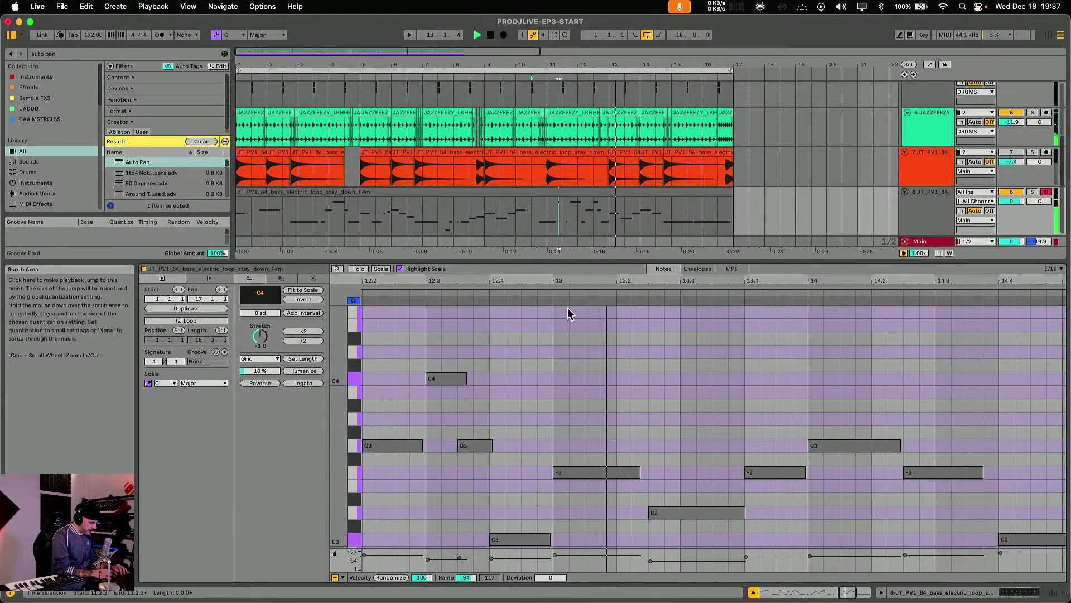
- Try the D3 note at 13.2.3 as E3, return it to D3, and listen through to the end
left_click(701, 511)
left_click_drag(701, 510, 699, 489)
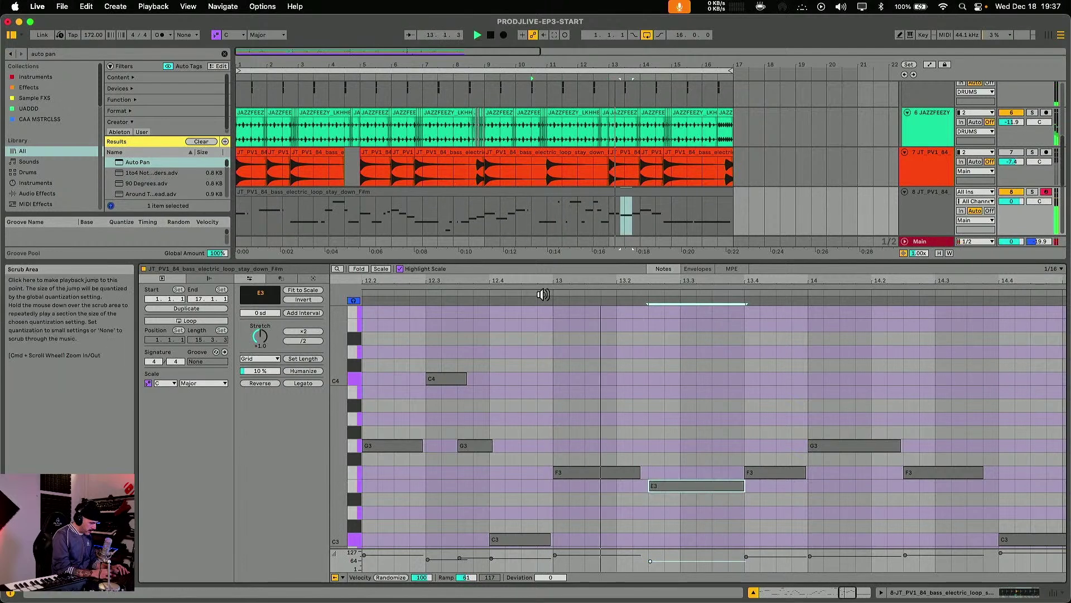
key("space")
key("Down")
key("Down")
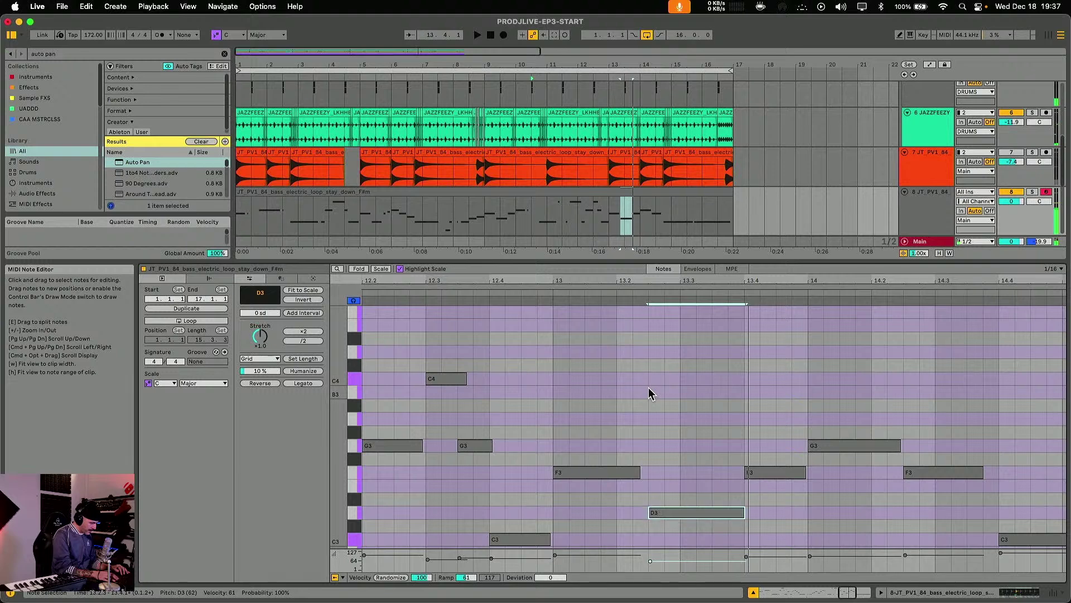
key("space")
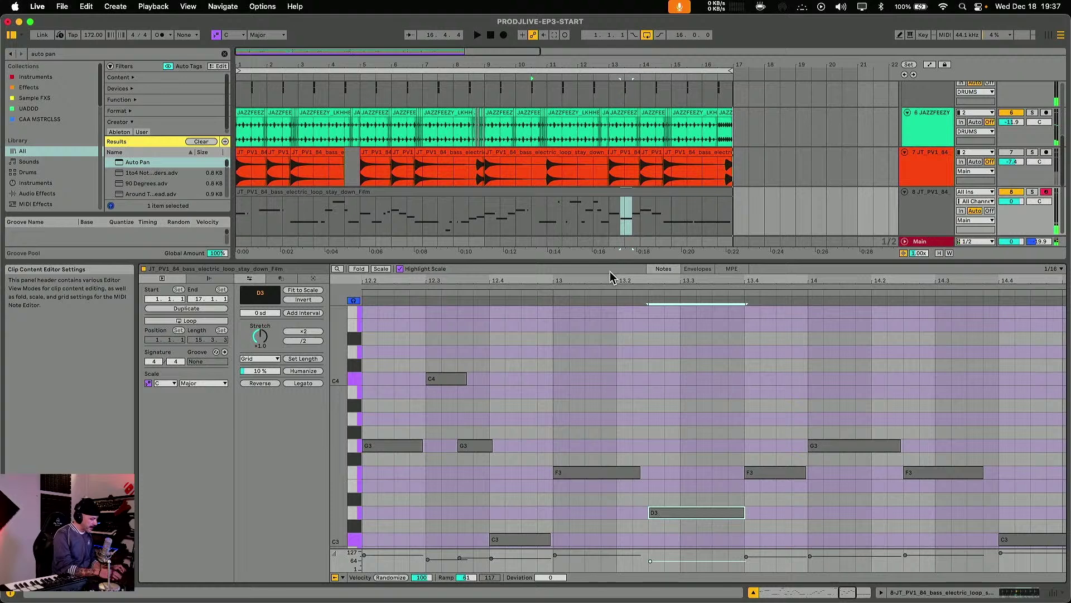
- Close the note editor and audition the MIDI bass track in solo
key("super+alt+l")
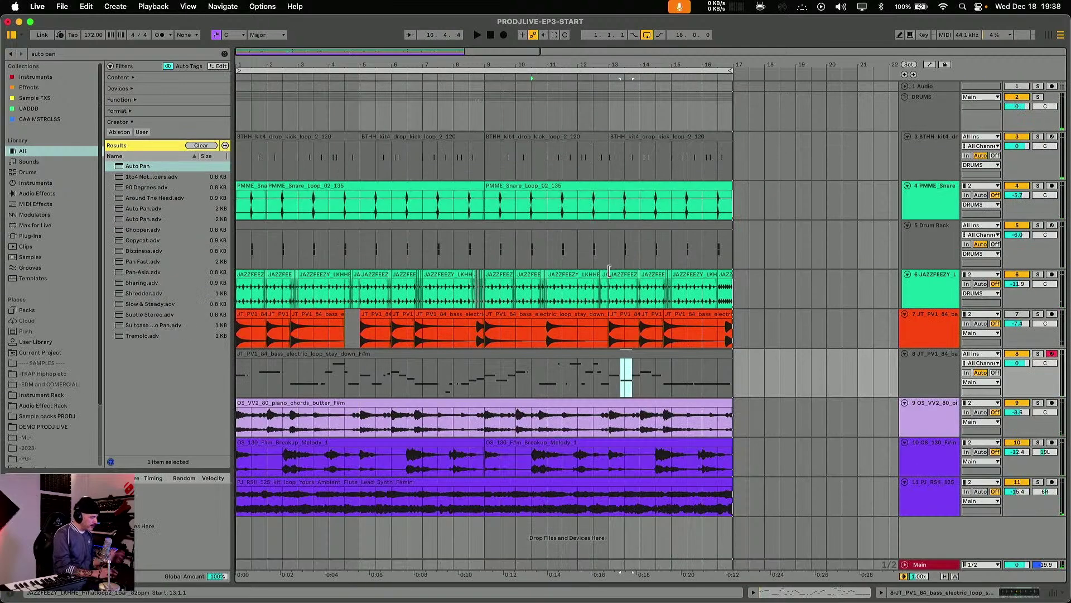
left_click(928, 381)
left_click(1037, 354)
key("space")
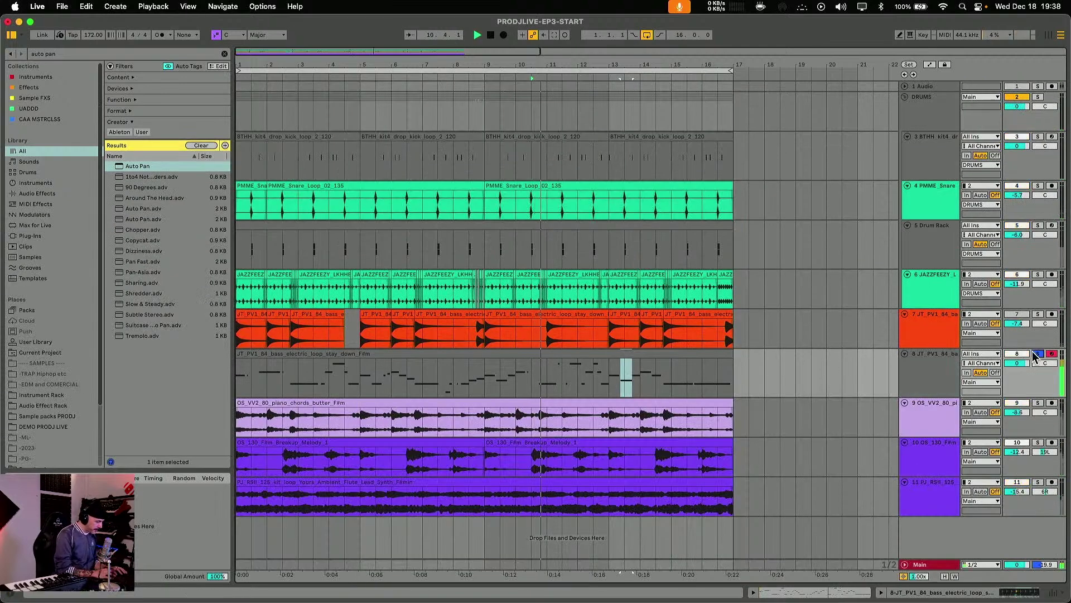
left_click(453, 354)
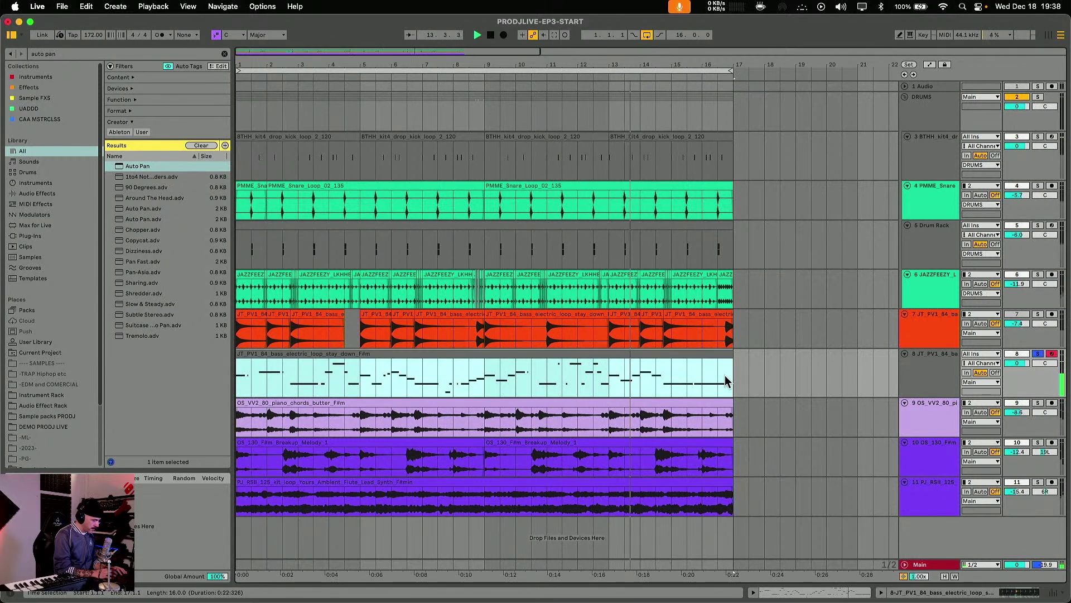
left_click(1039, 355)
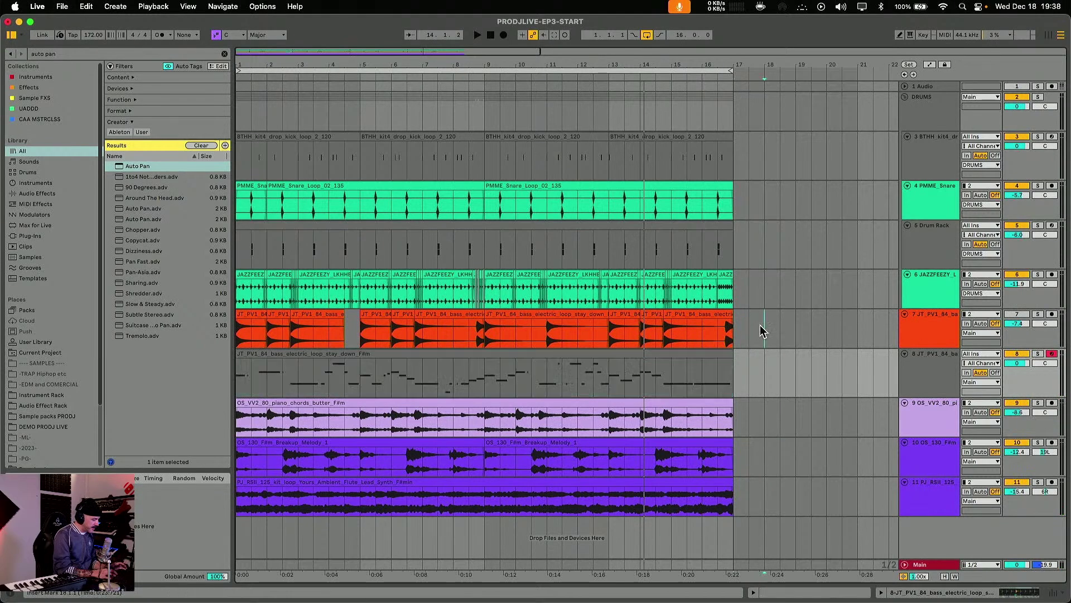
- Deactivate the electric bass loop clips on track 7 and audition the soloed piano chords, setting their volume to -5.8 dB
left_click_drag(761, 330, 237, 329)
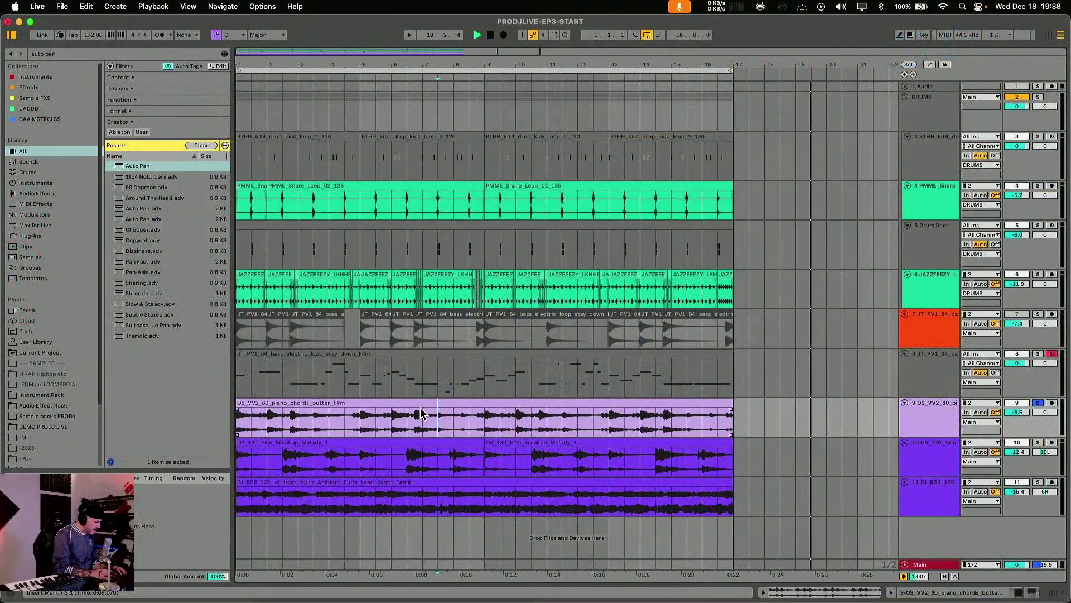
left_click(415, 405)
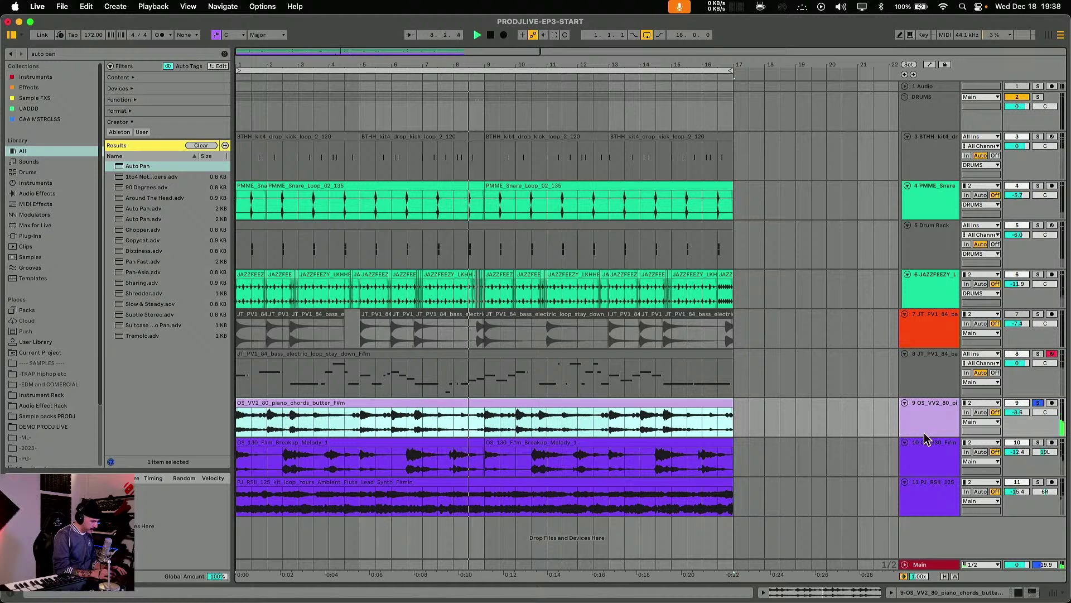
left_click(1039, 403)
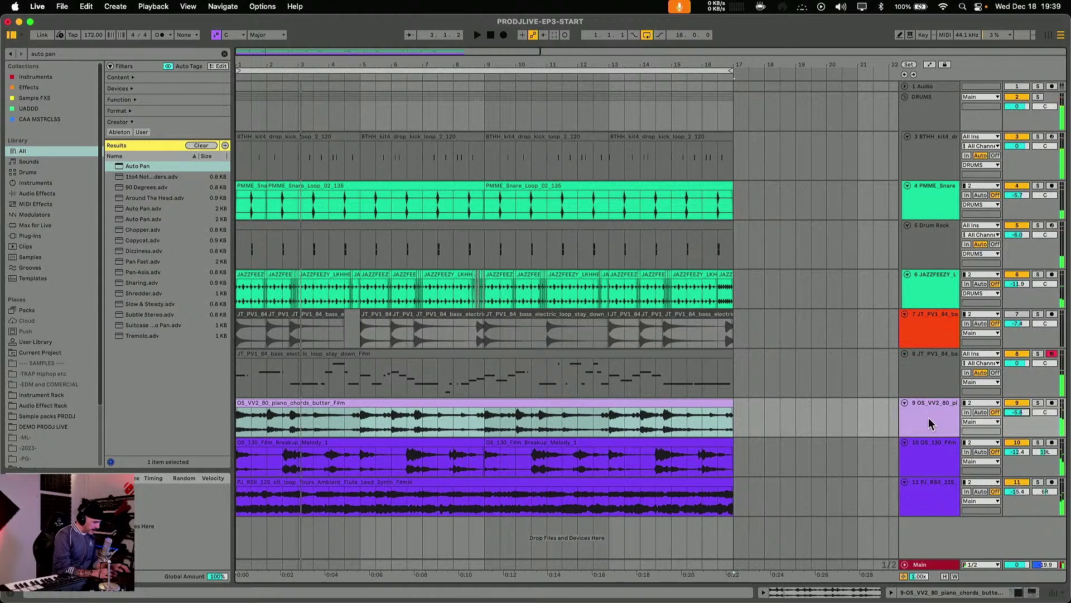
- Duplicate the piano chords track, transposing the copy by +12 semitones and panning it to 22R
left_click(929, 422)
key("super+d")
left_click(680, 444)
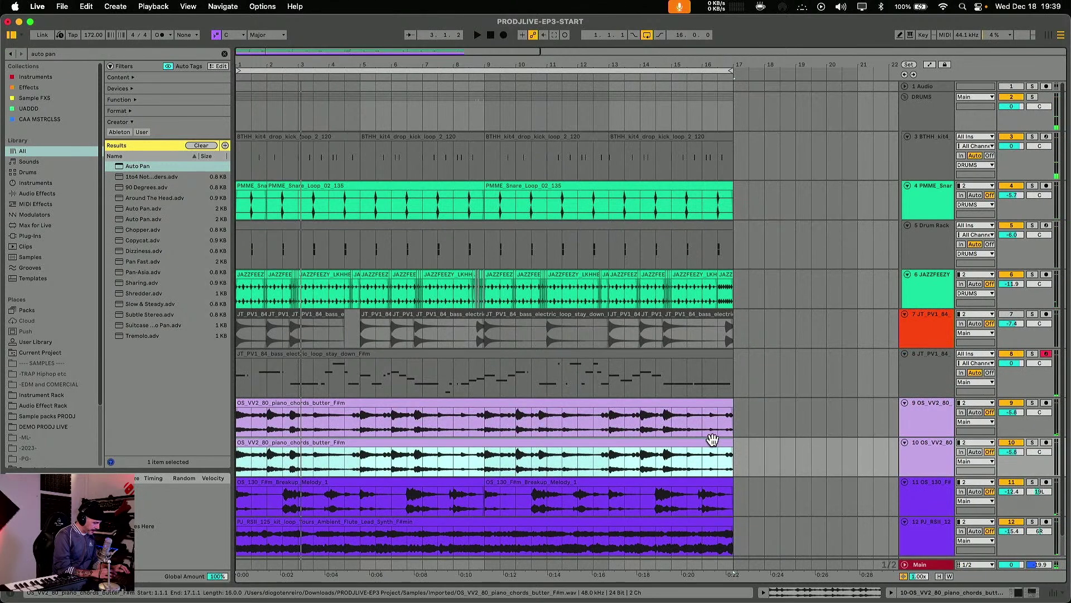
double_click(677, 444)
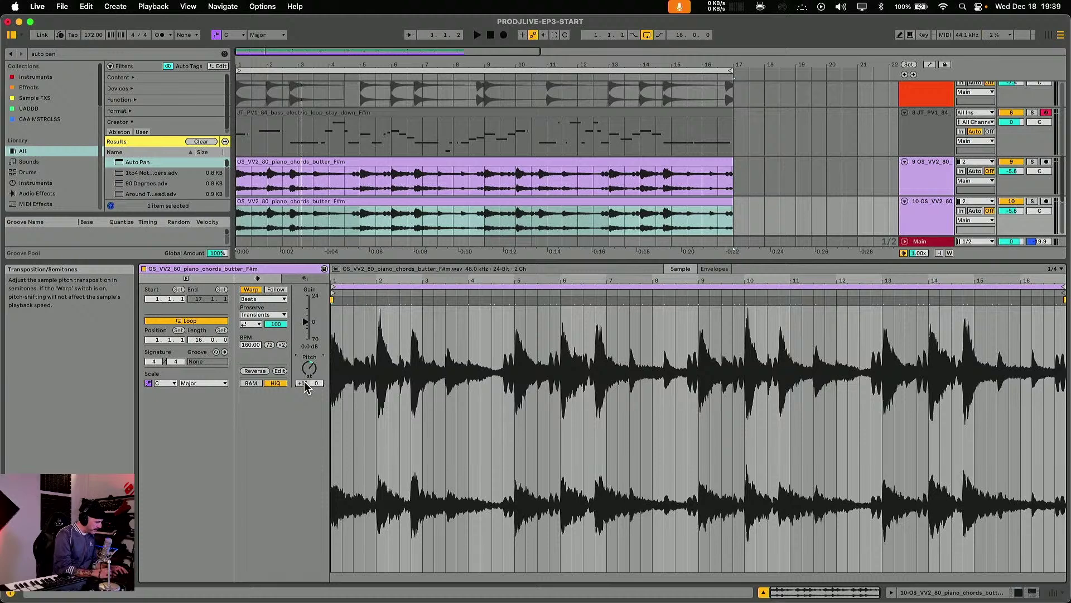
key("space")
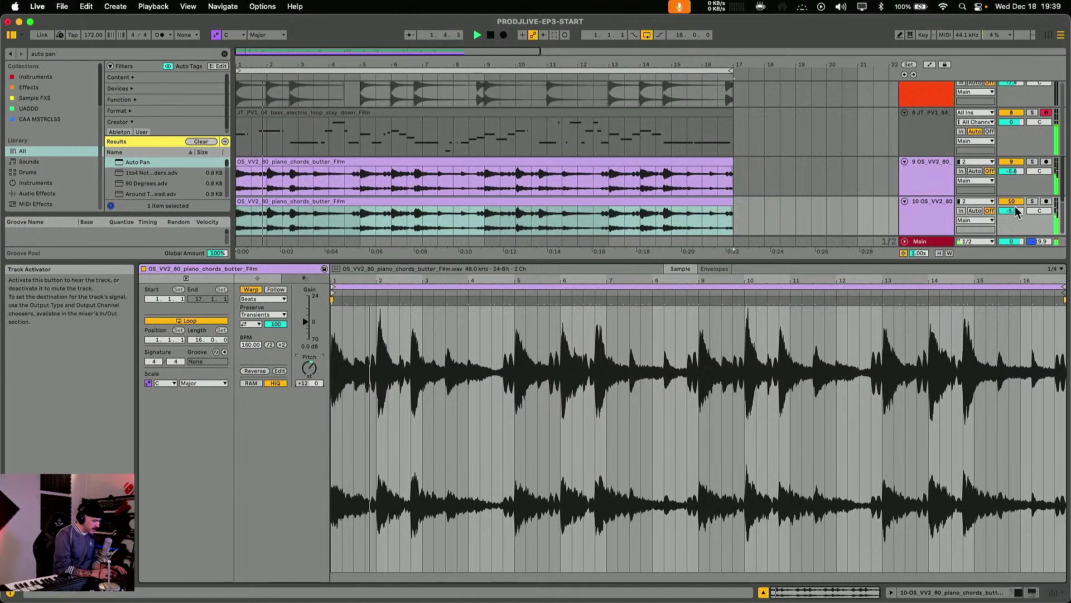
left_click_drag(1039, 210, 1039, 200)
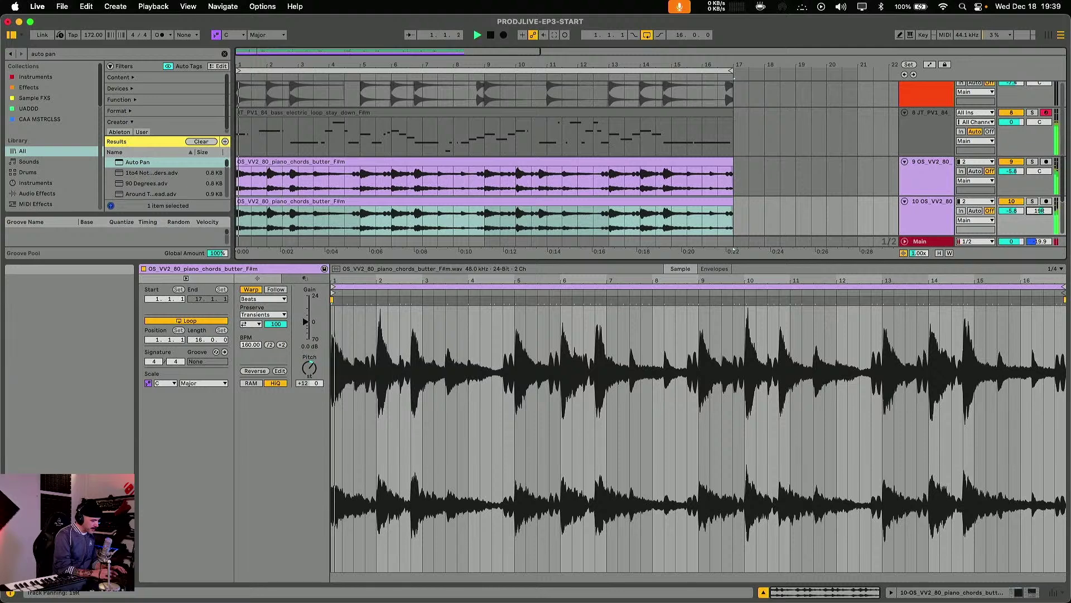
- Solo both piano chord tracks together, set their volume to -9.4 dB, and return to the full mix
left_click(927, 173)
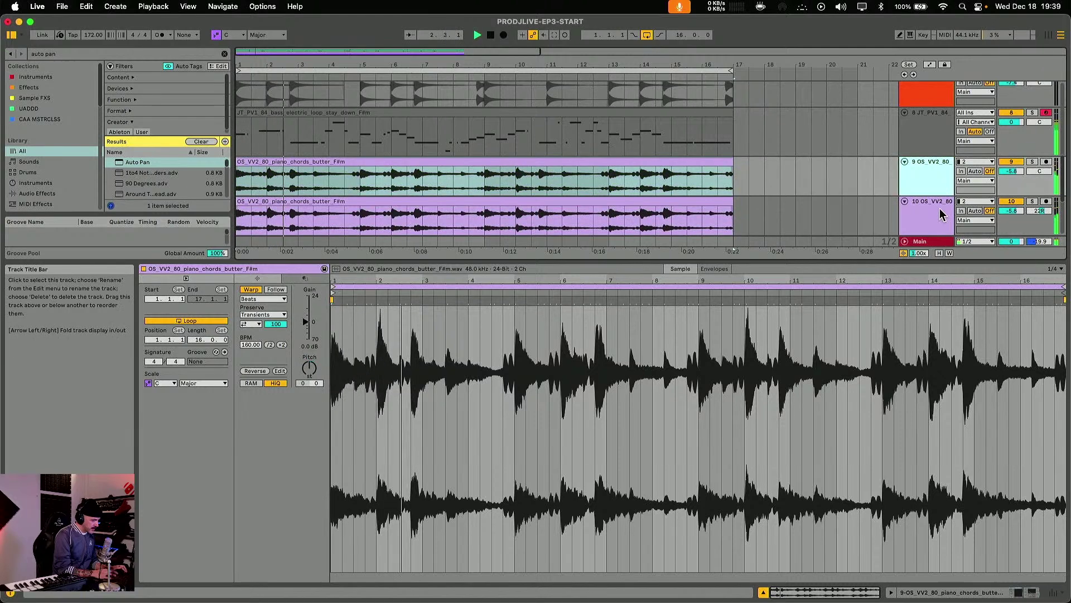
left_click(930, 215, "shift")
left_click(1033, 161)
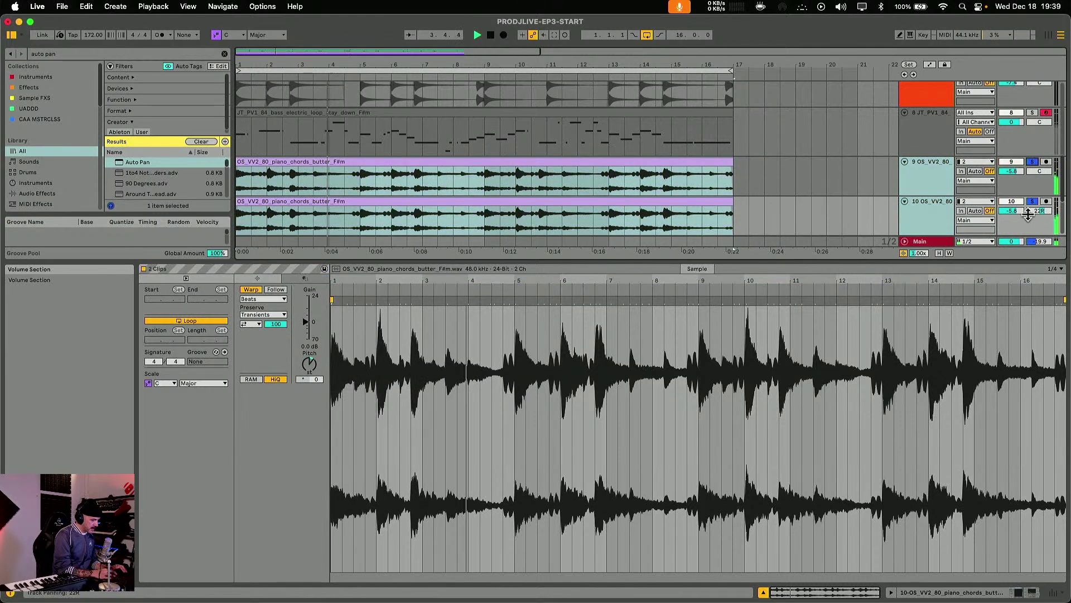
left_click_drag(1011, 170, 1014, 214)
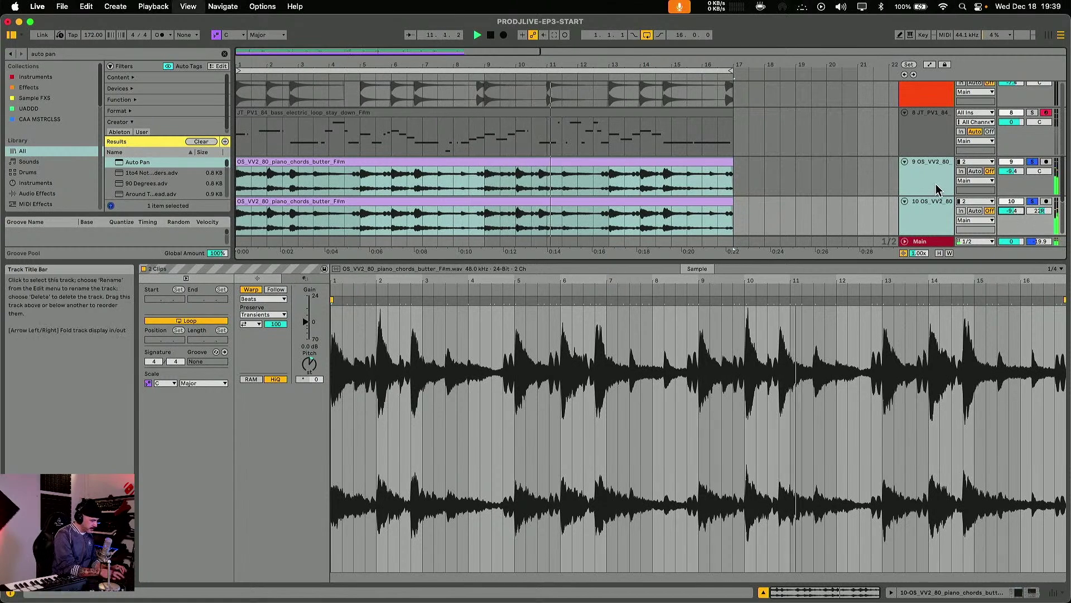
key("super+alt+l")
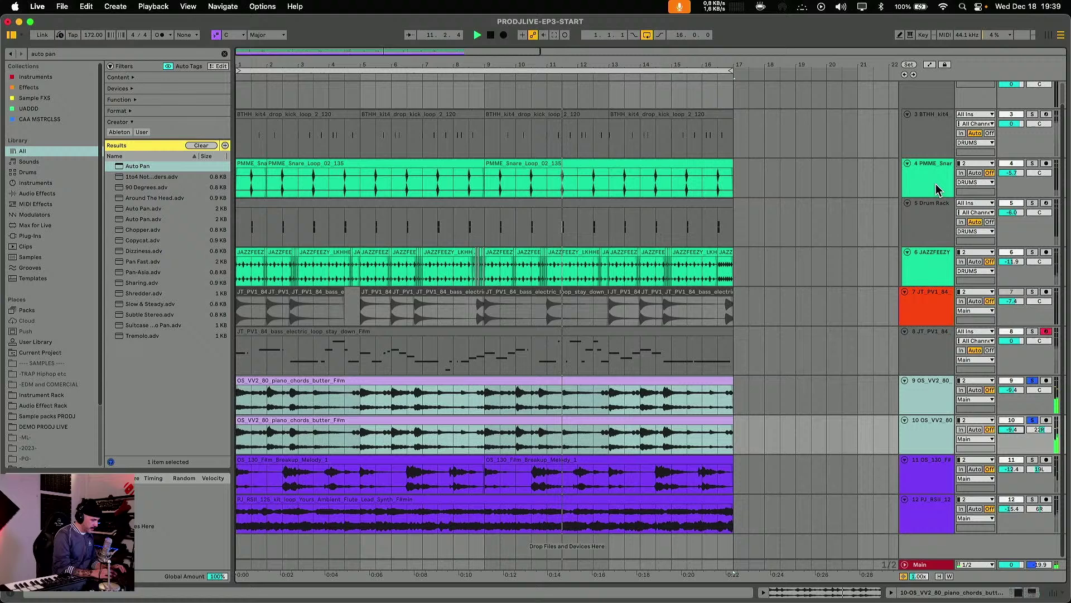
left_click(1033, 420)
left_click(1002, 382, "shift")
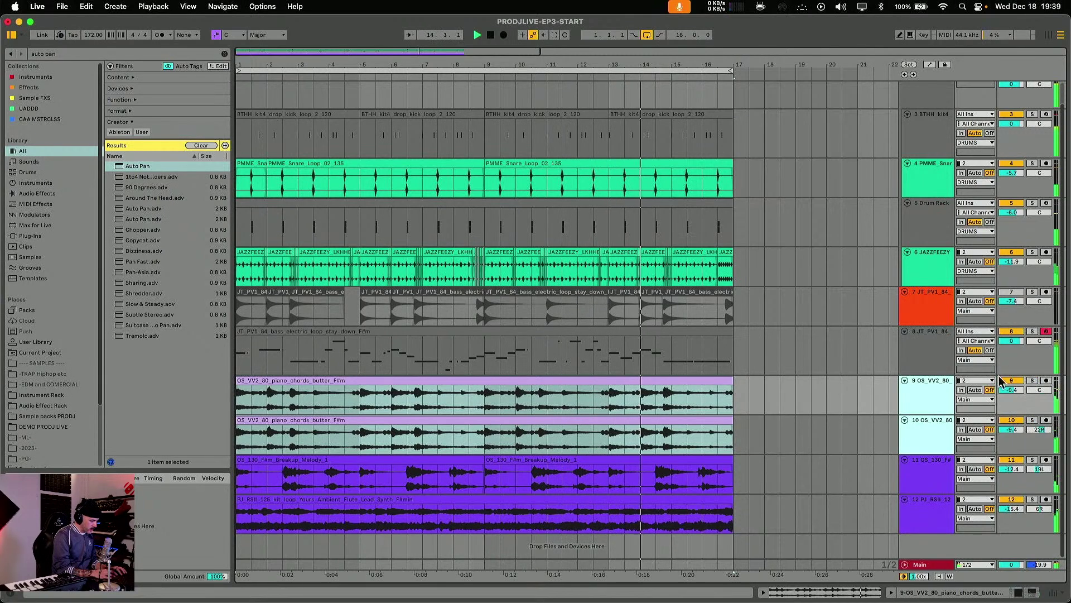
- Mute the original piano chords on track 9 and play the mix with only the octave-up copy active
left_click(1013, 382)
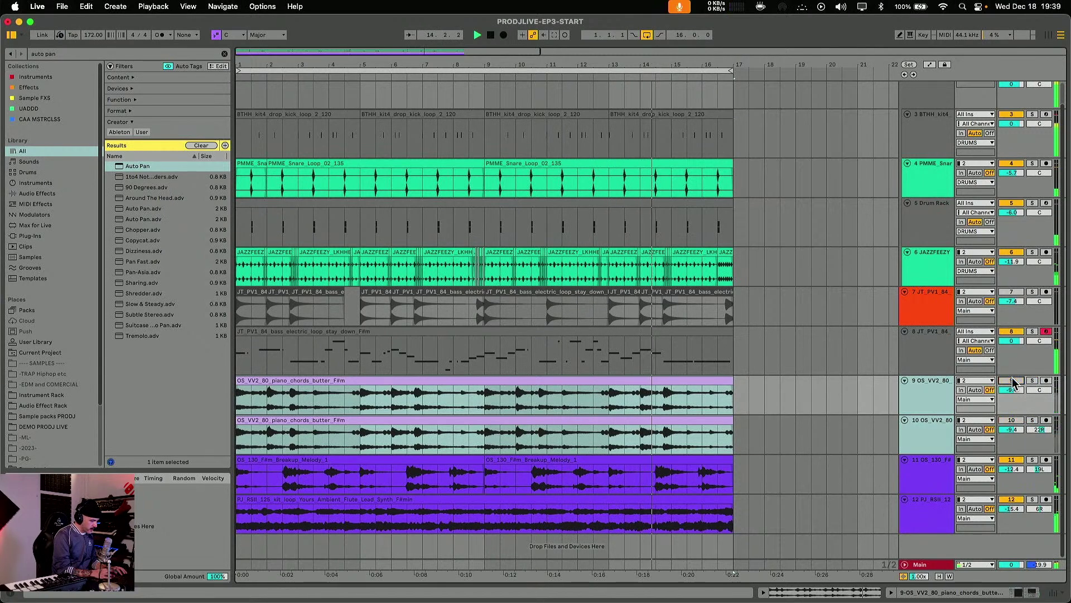
left_click(1013, 421)
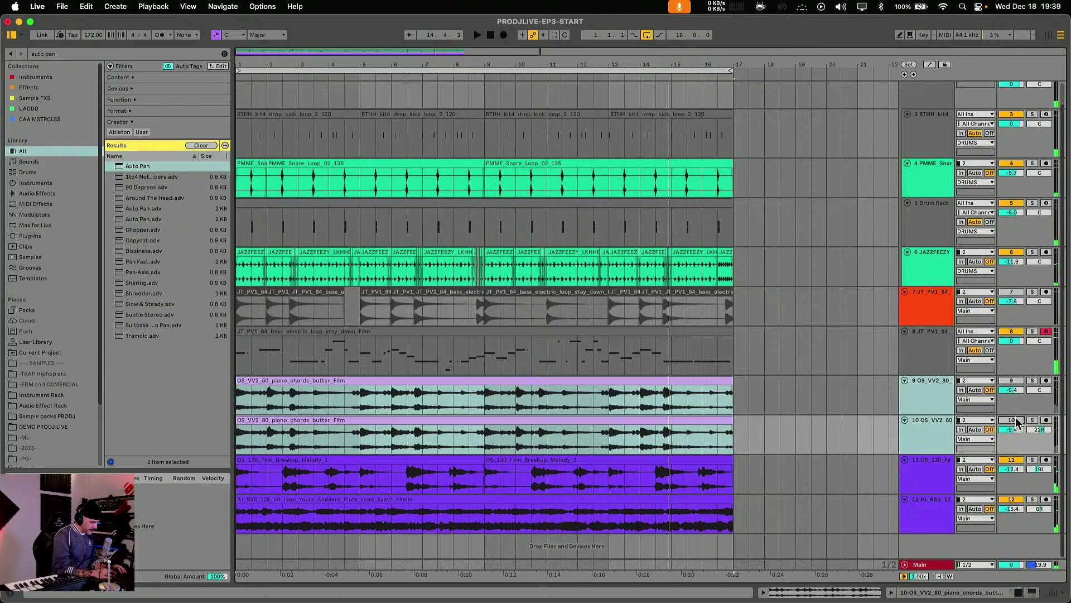
left_click(1012, 381)
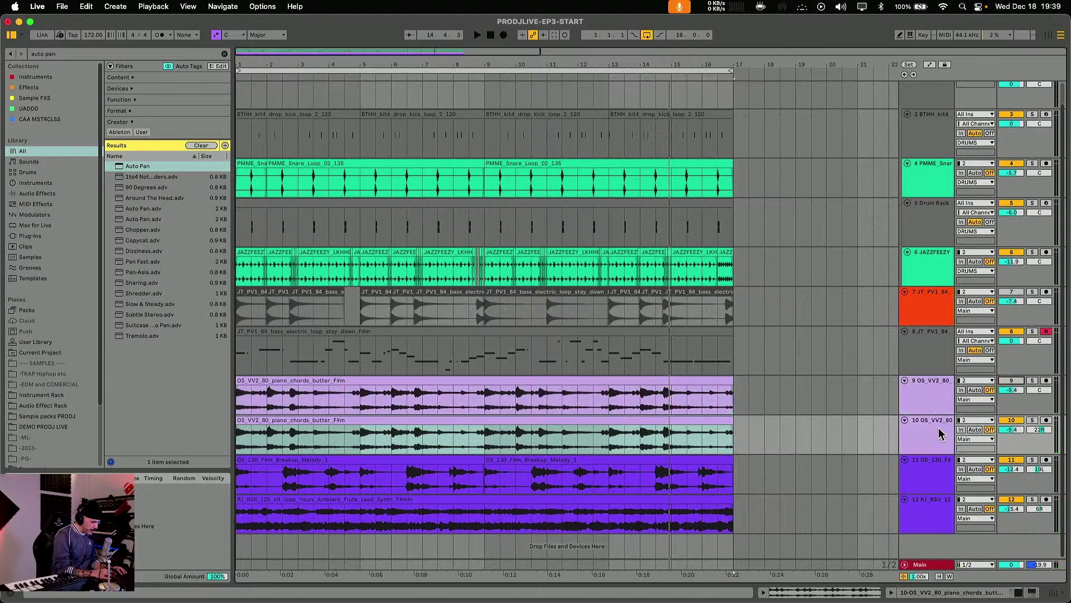
key("space")
- Set the octave-up piano's volume to -7.1 dB during playback, briefly muting tracks 11 and 12 to judge the balance
left_click_drag(1012, 429, 1016, 434)
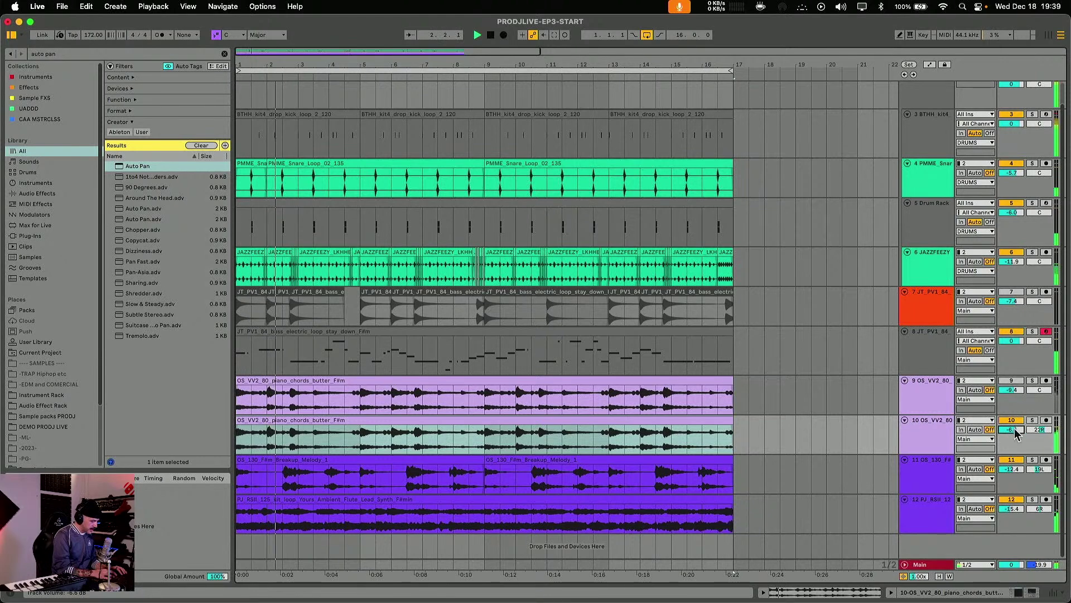
left_click(1011, 459)
left_click(1011, 498)
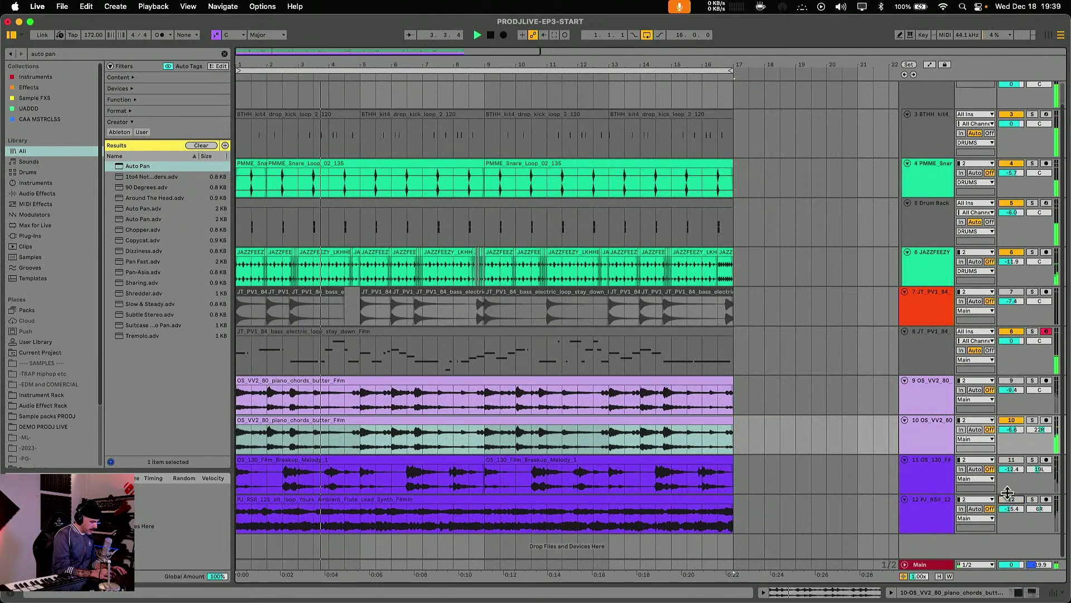
left_click_drag(1012, 429, 1012, 435)
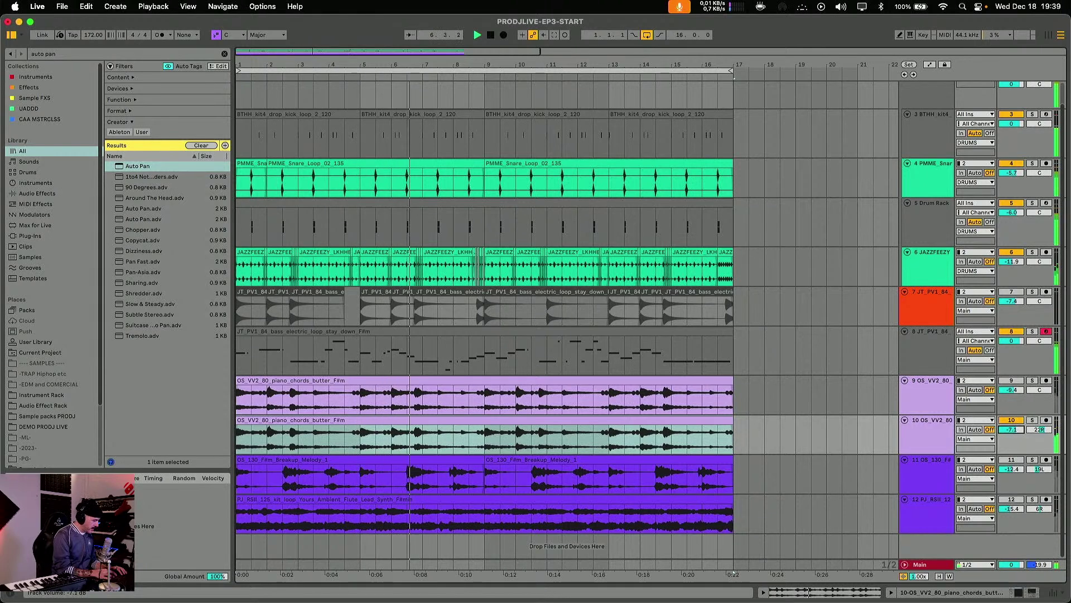
key("space")
- Deactivate the original piano chords clip on track 9 and play back the mix
double_click(937, 430)
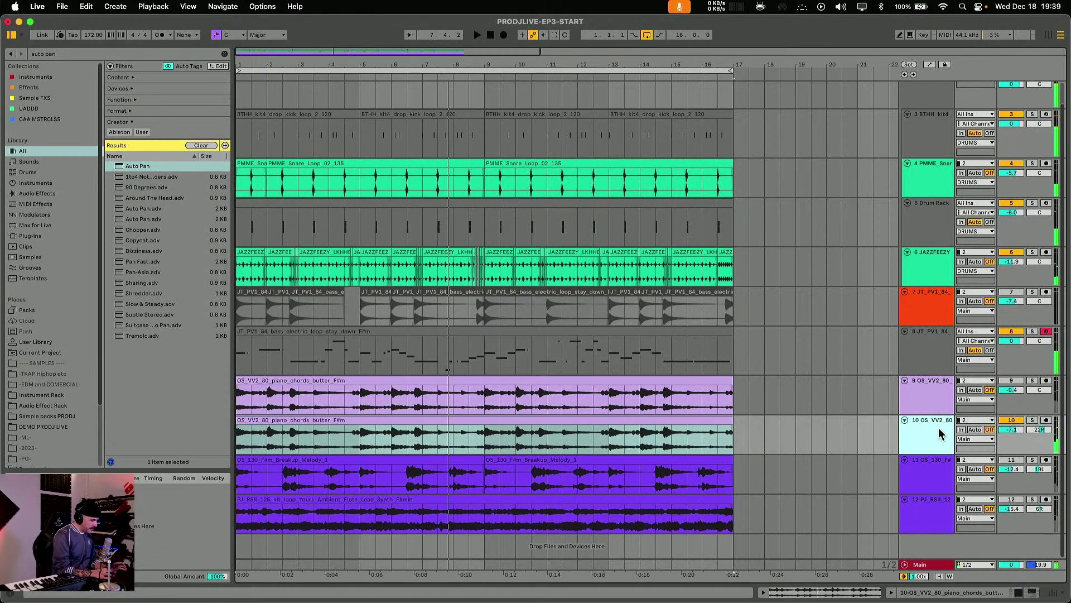
left_click(571, 414)
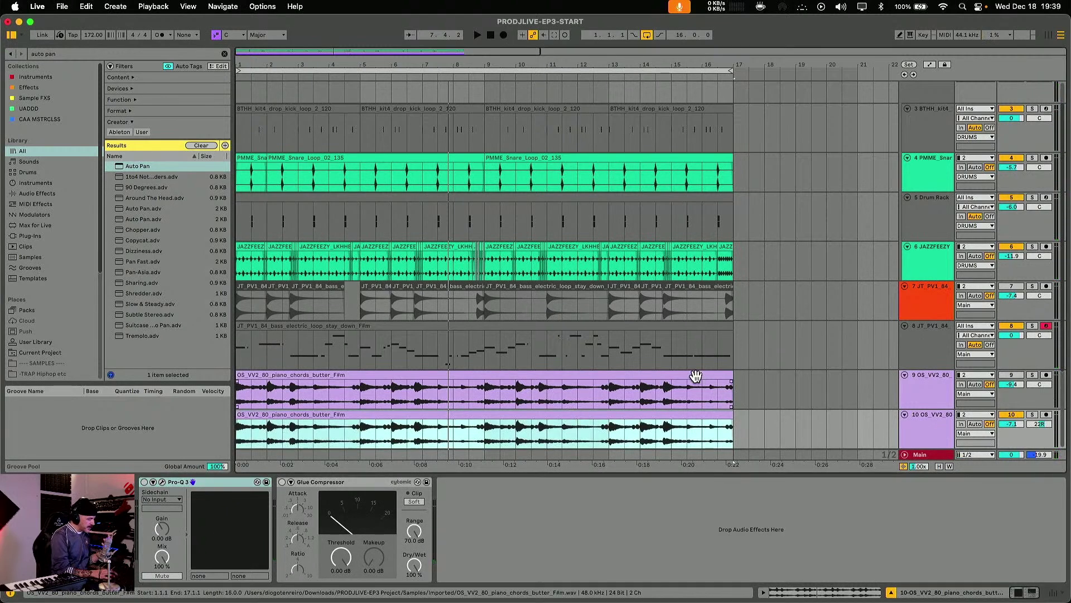
left_click(694, 375)
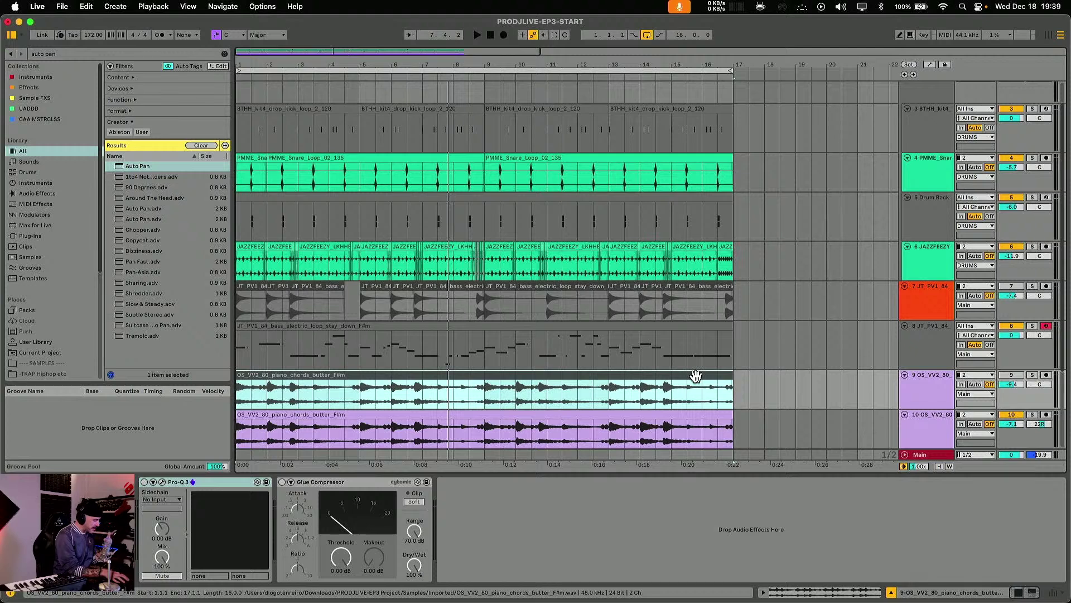
scroll(695, 375, "down", 4)
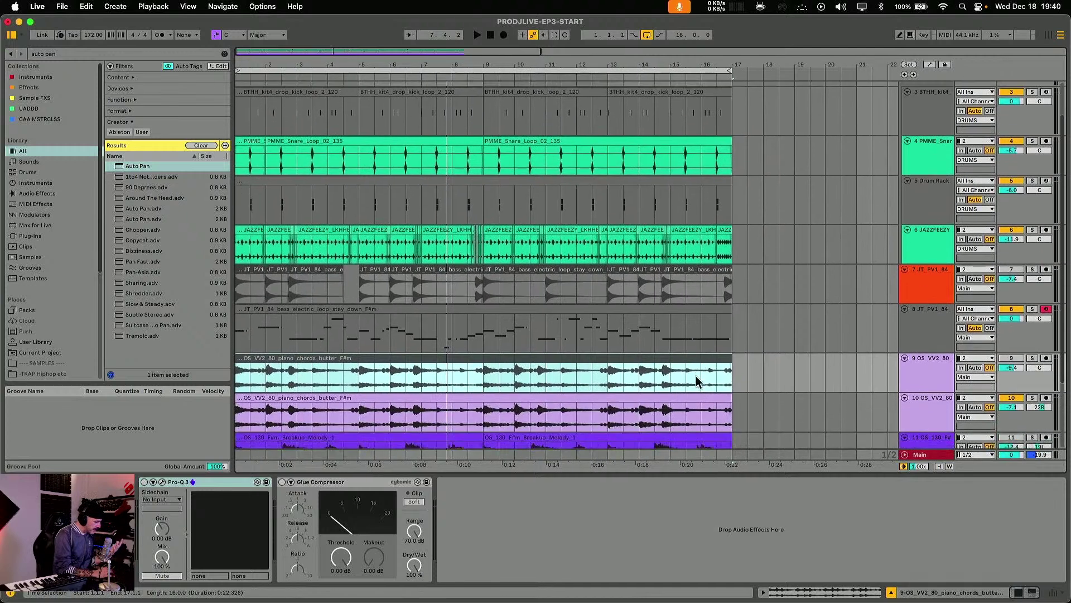
key("space")
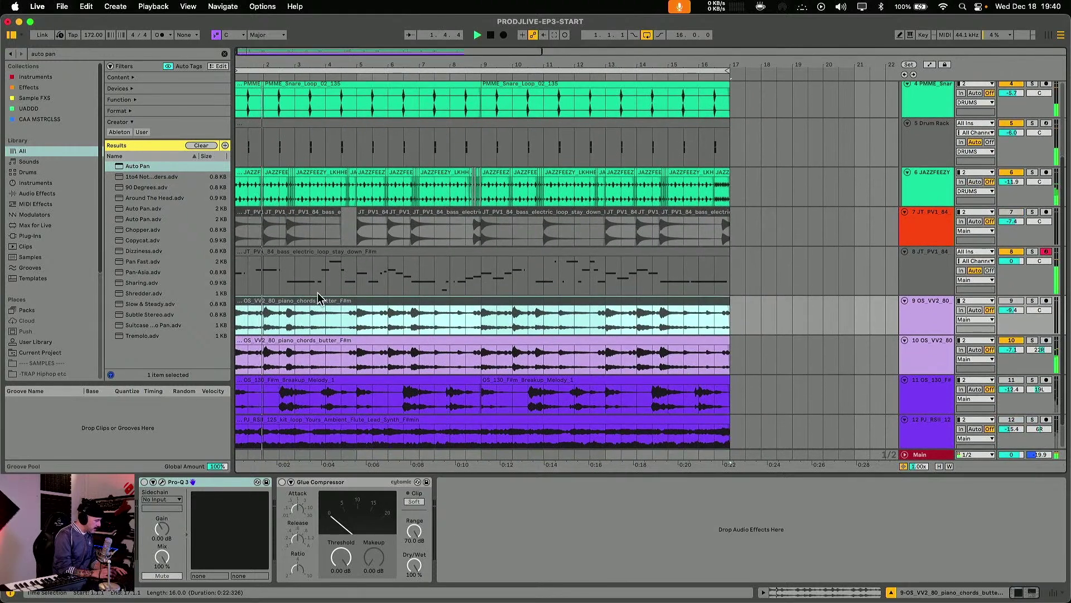
- Open the octave-up piano clip on track 10, add warp markers throughout its whole sample, and audition it
double_click(313, 355)
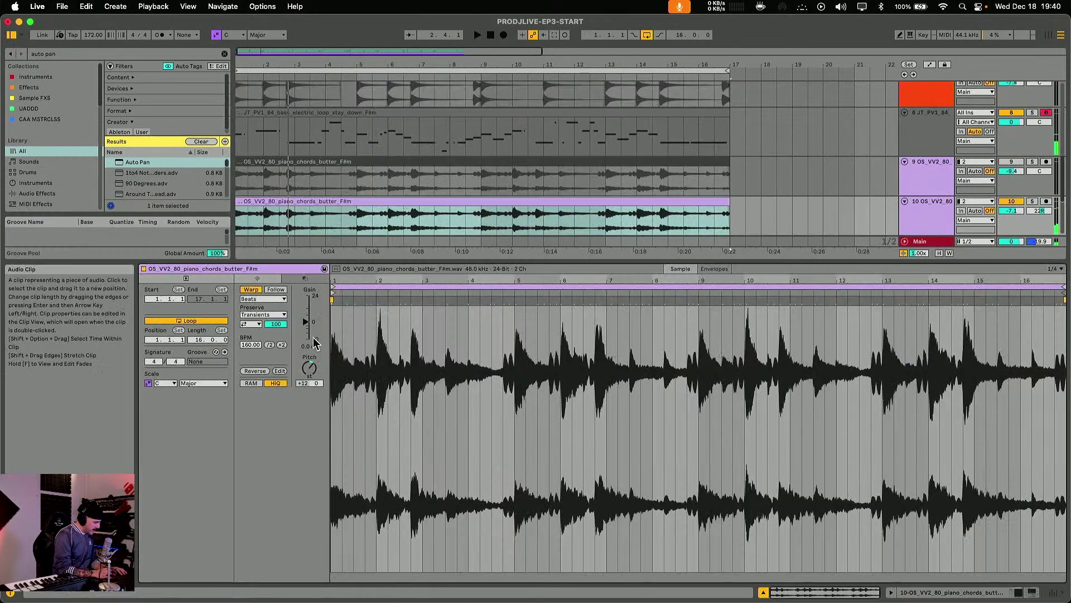
left_click(517, 388)
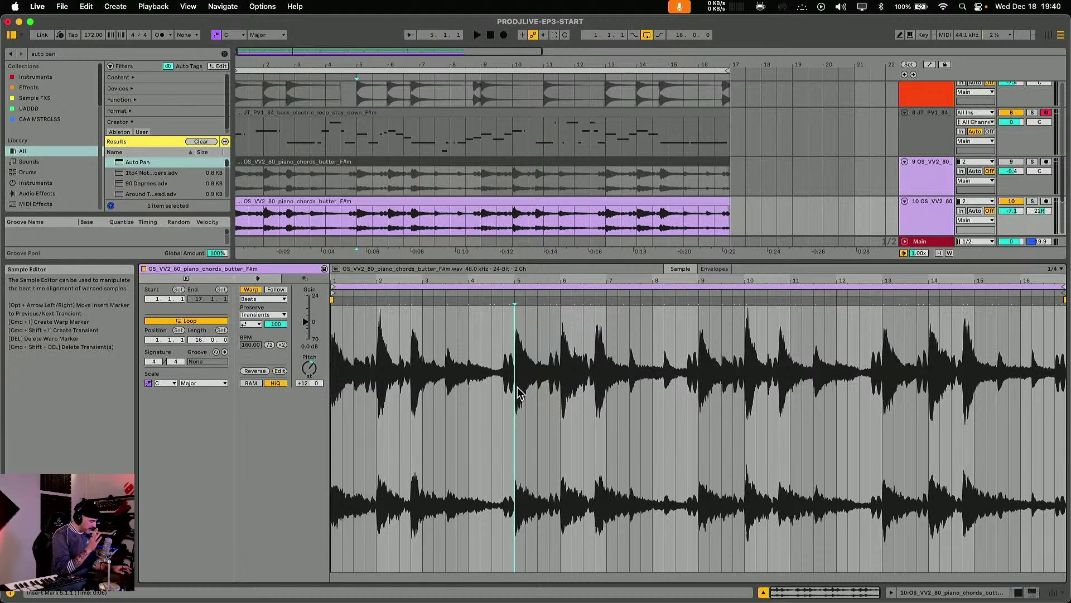
key("super+a")
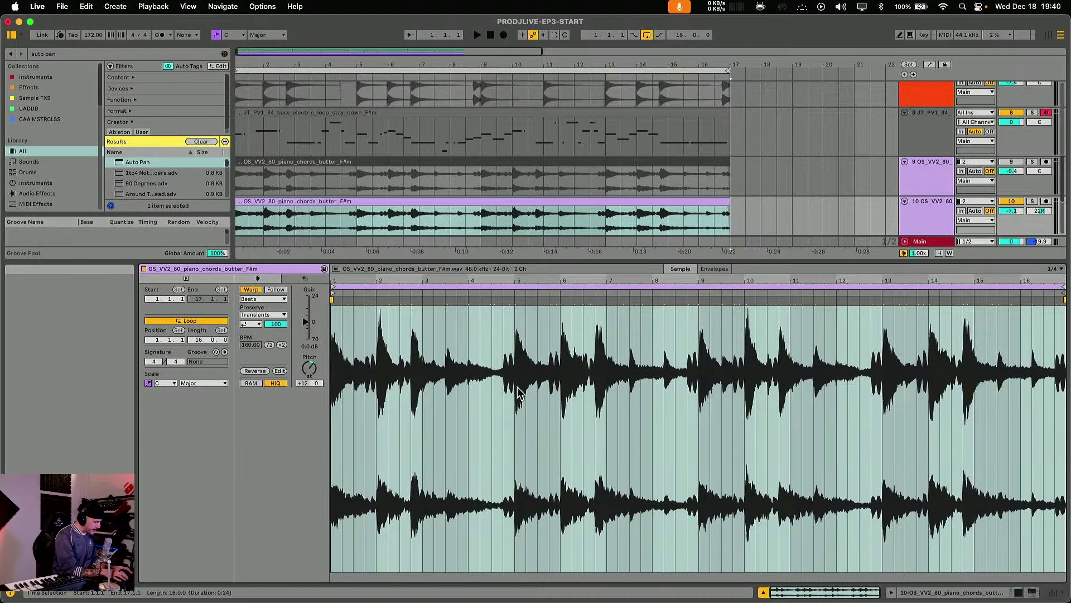
key("super+shift+w")
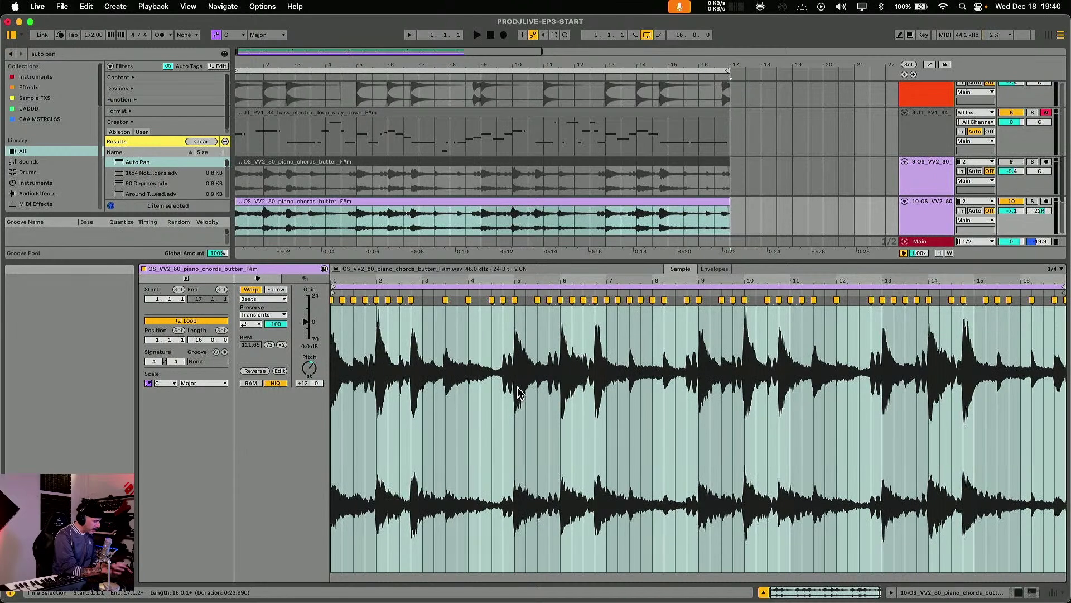
key("space")
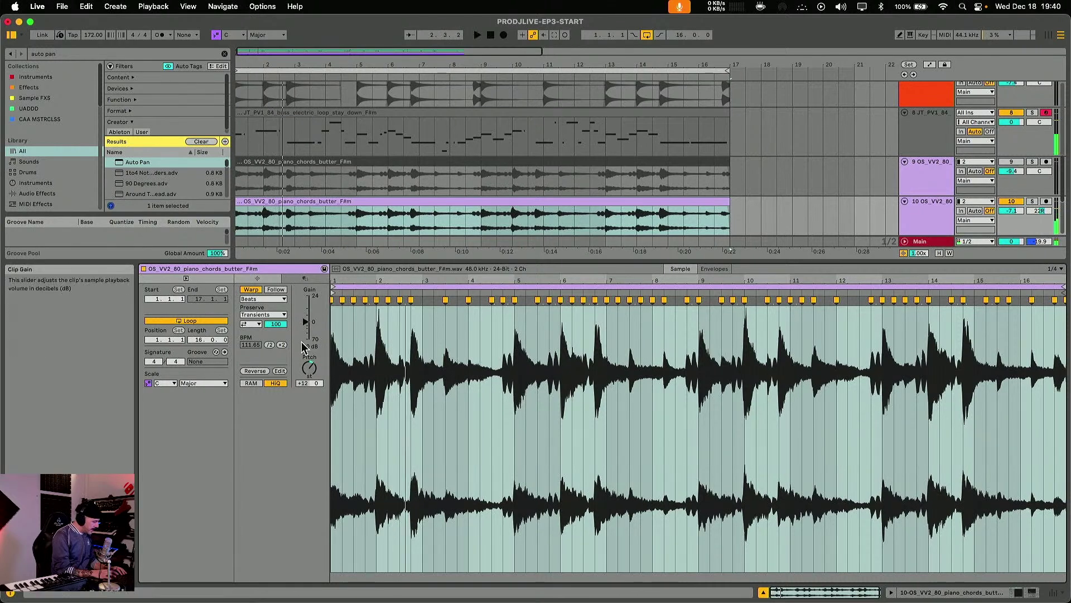
- Switch warping of the octave-up piano clip off and back on
left_click(258, 314)
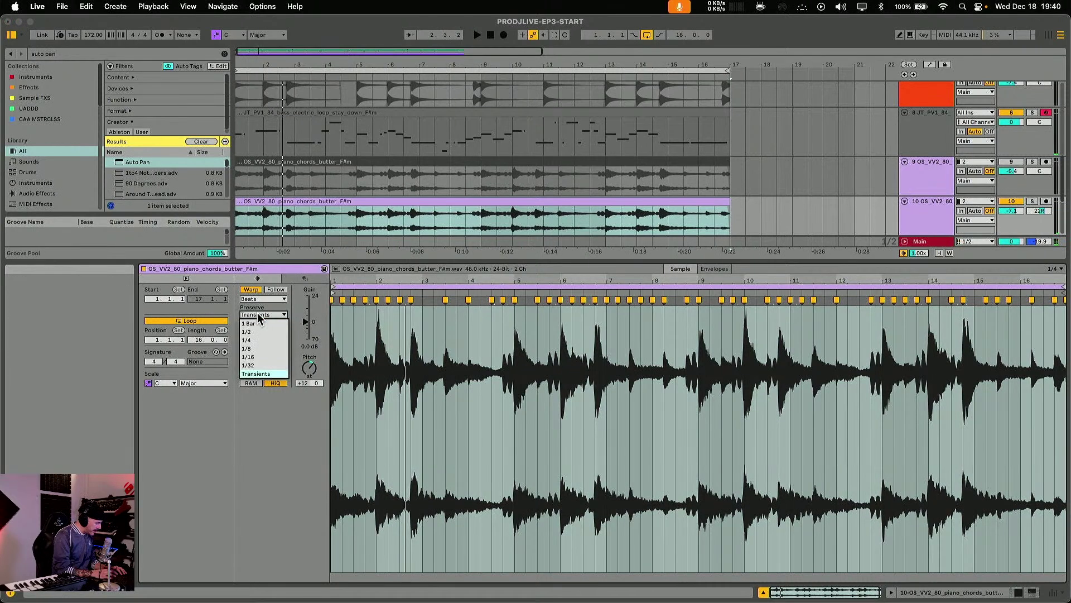
left_click(251, 291)
left_click(251, 290)
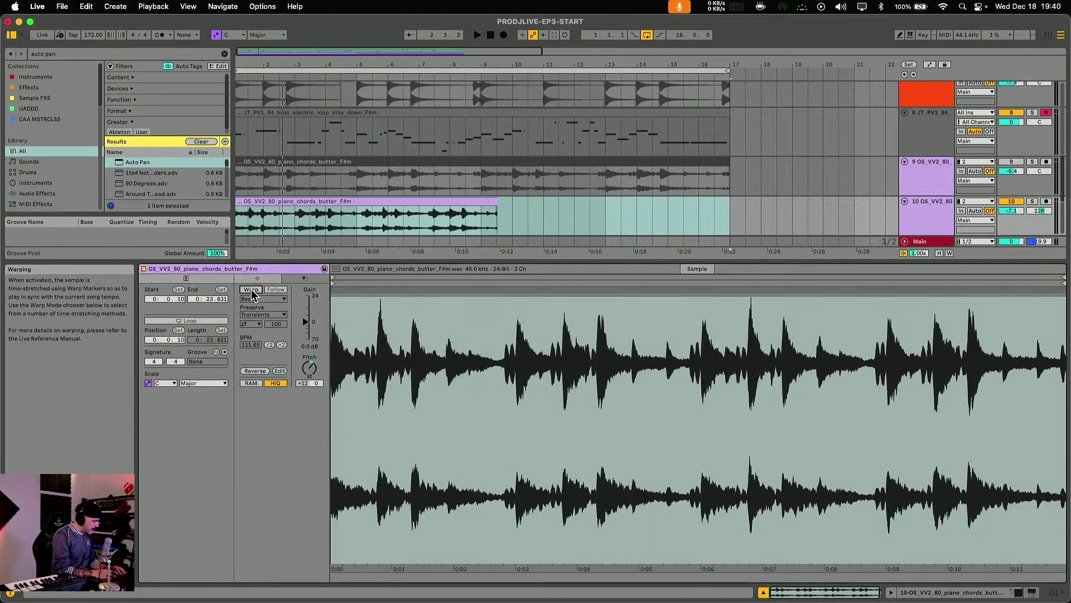
left_click(639, 350)
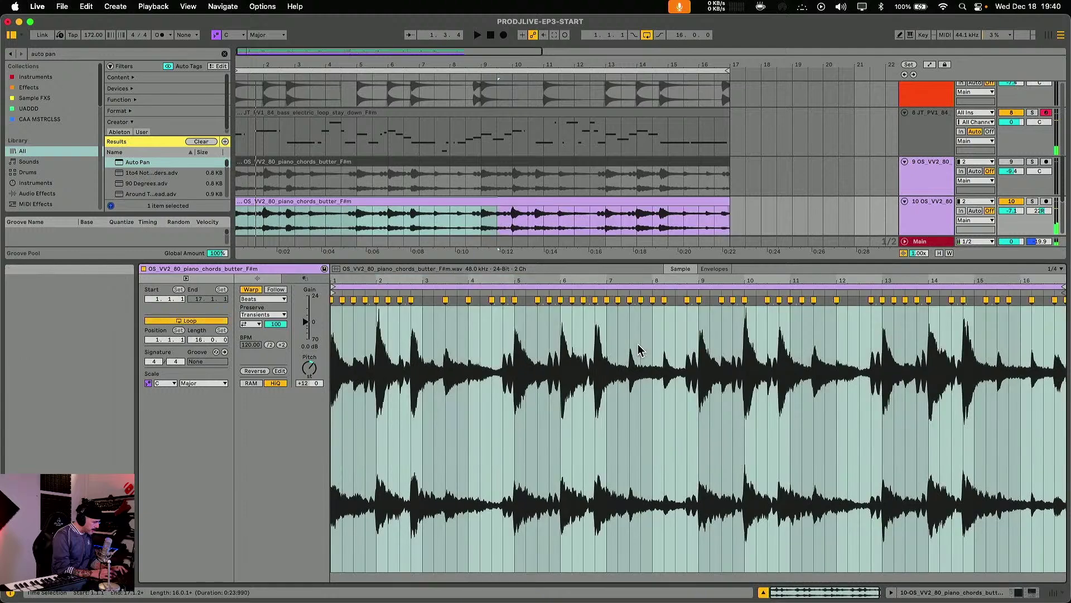
- Set the clip's Beats warping to preserve 1/8 divisions with the transient loop mode off
left_click(260, 314)
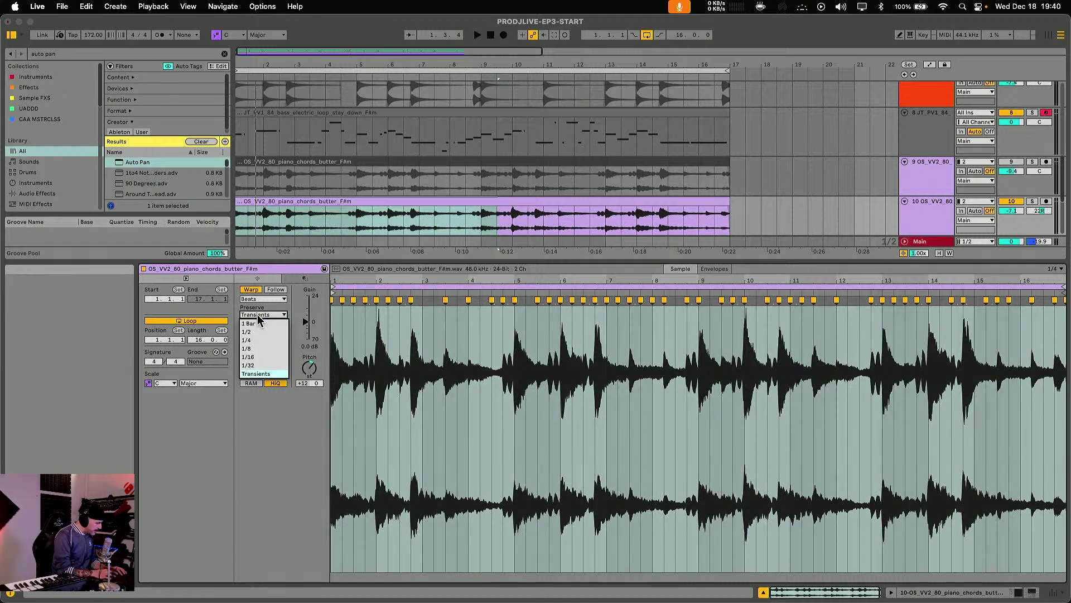
left_click(260, 357)
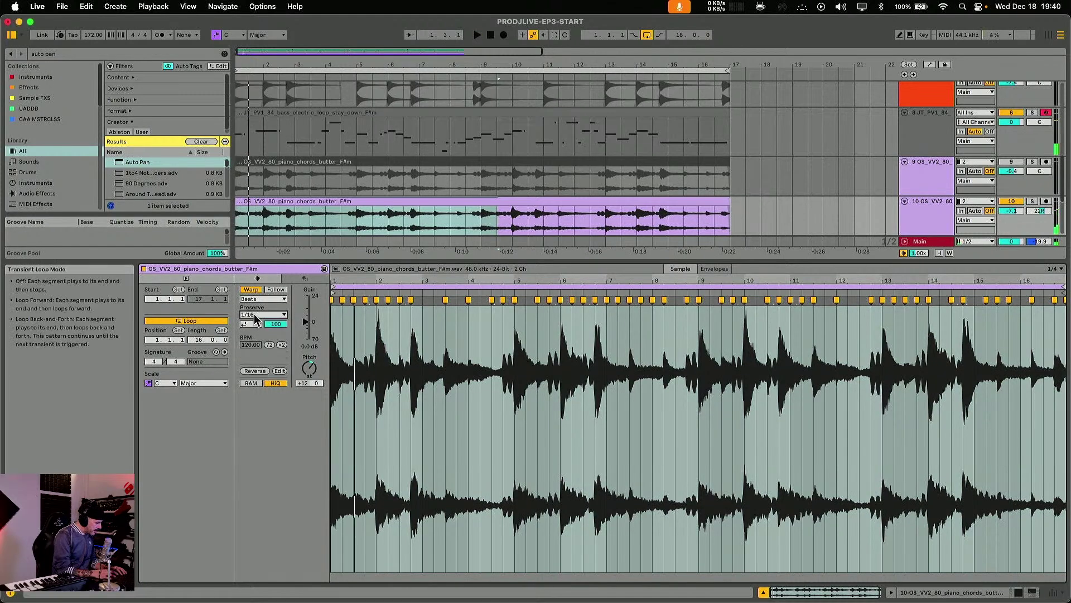
left_click(252, 325)
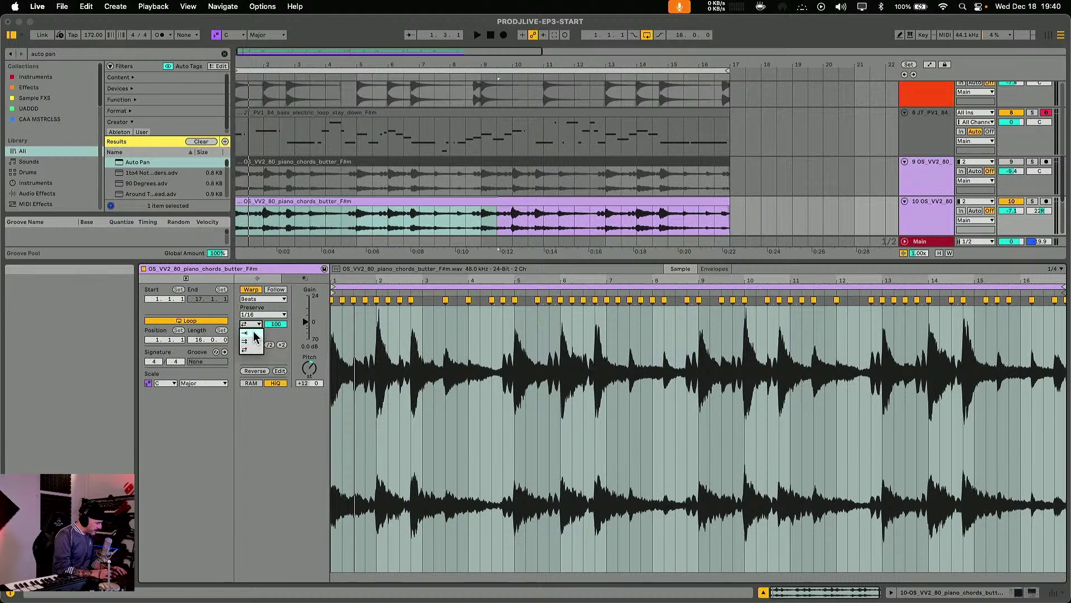
left_click(254, 333)
left_click(270, 316)
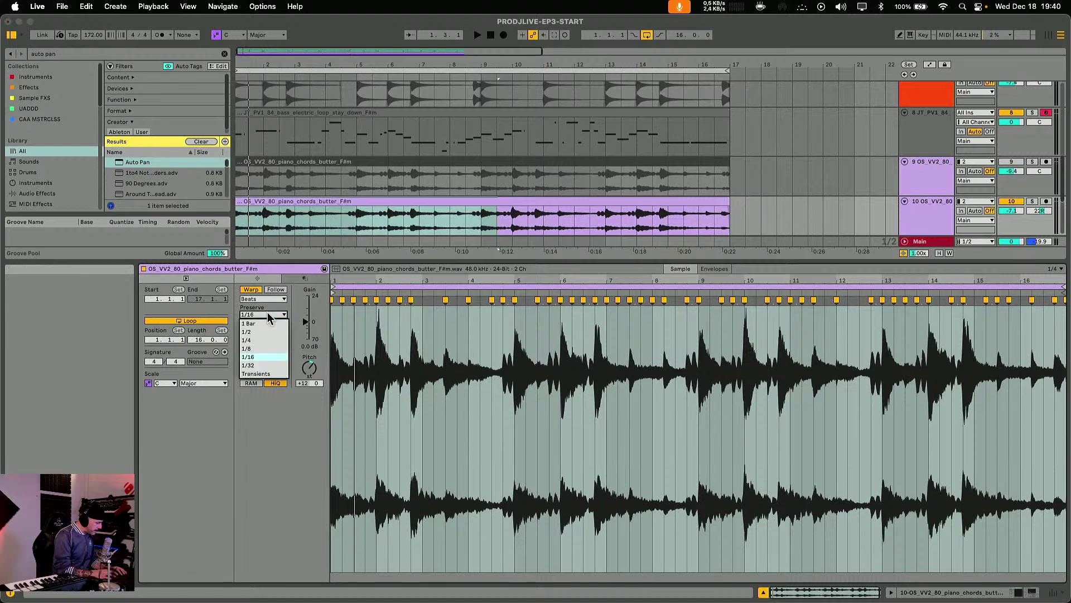
left_click(263, 349)
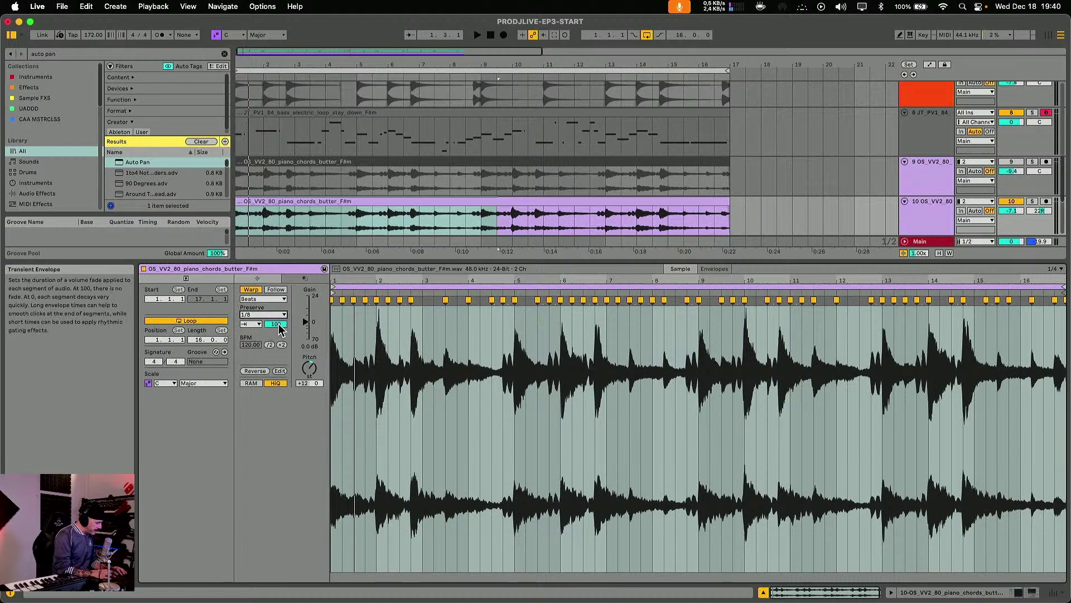
- Lower the clip's transient envelope to 22 while auditioning the gated piano
key("space")
left_click_drag(279, 329, 279, 369)
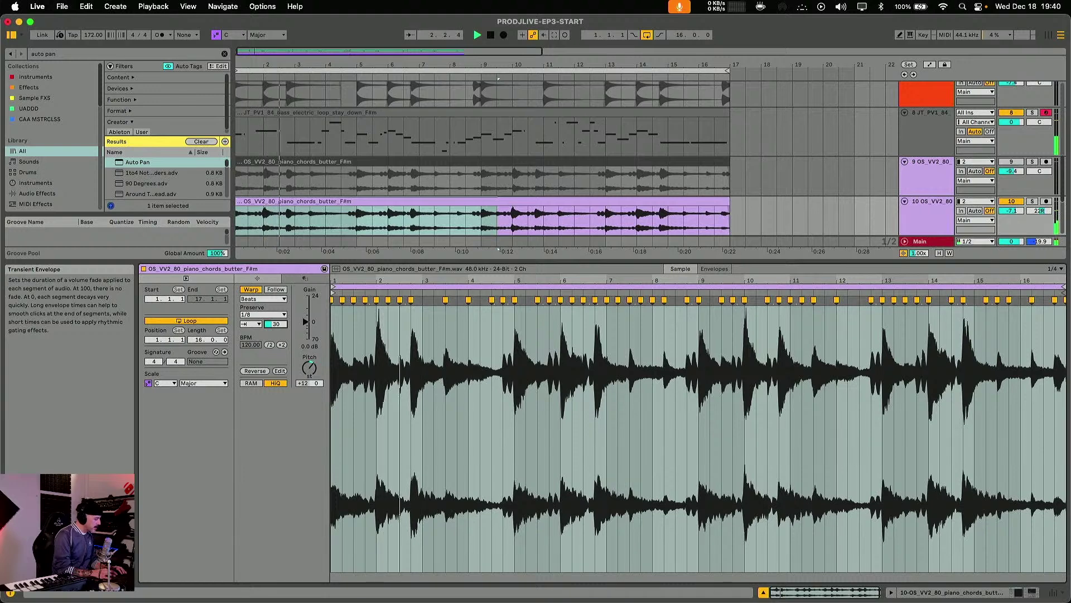
left_click_drag(276, 324, 281, 329)
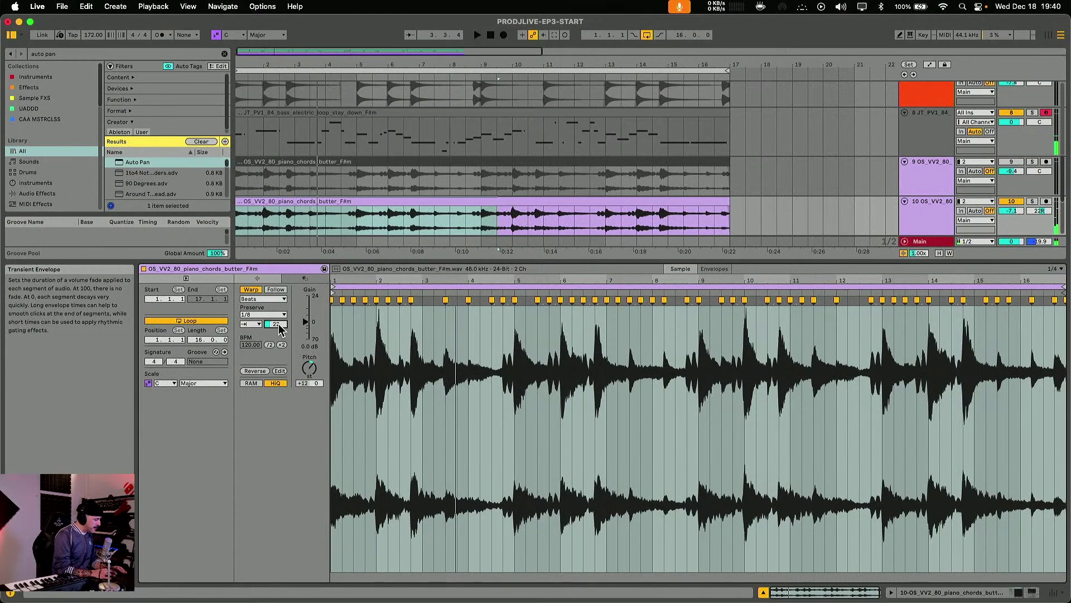
- Try 1/16 divisions with a transient envelope of 14 during playback, keeping the Beats warp mode
left_click(270, 315)
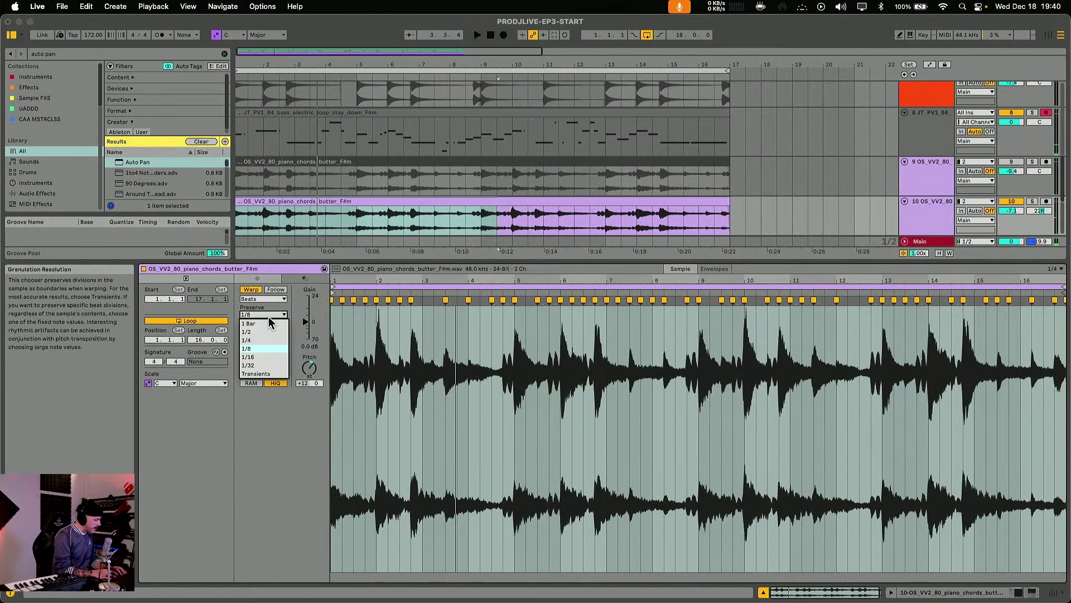
left_click(267, 357)
key("space")
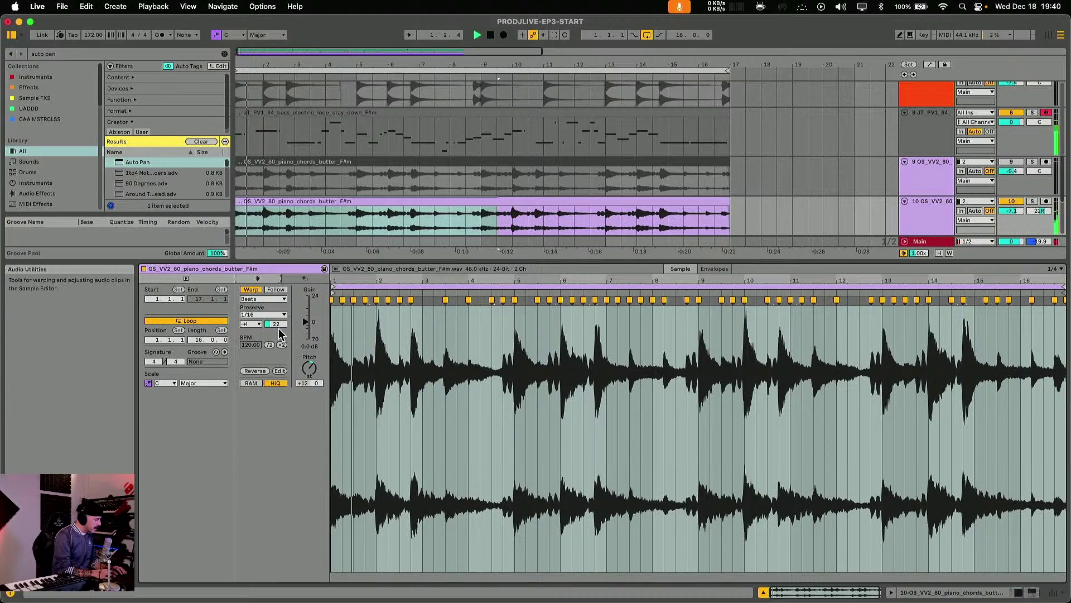
left_click_drag(277, 324, 279, 326)
left_click(262, 298)
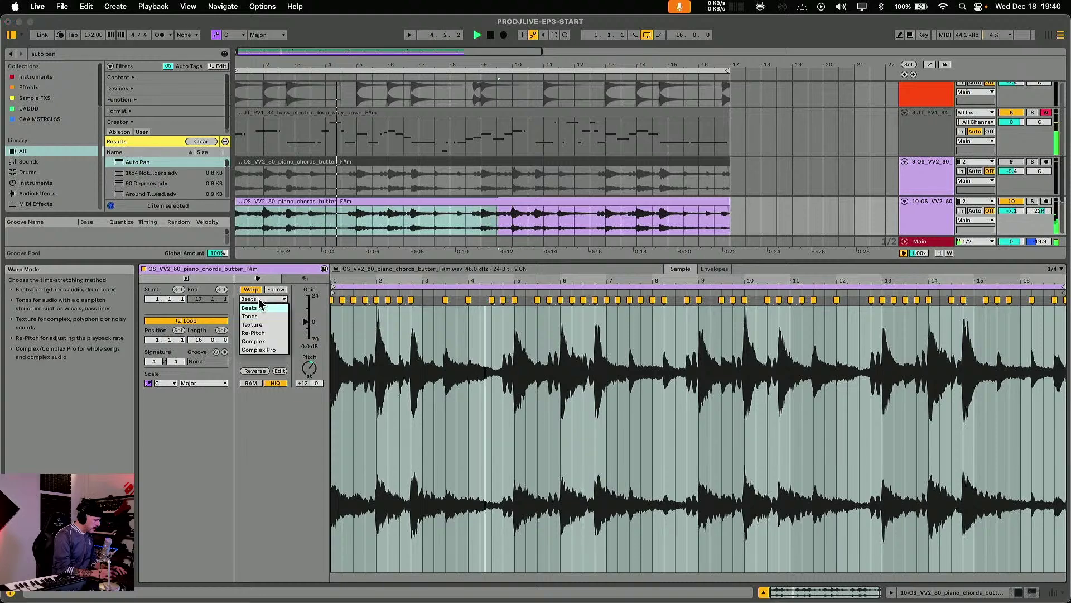
left_click(250, 308)
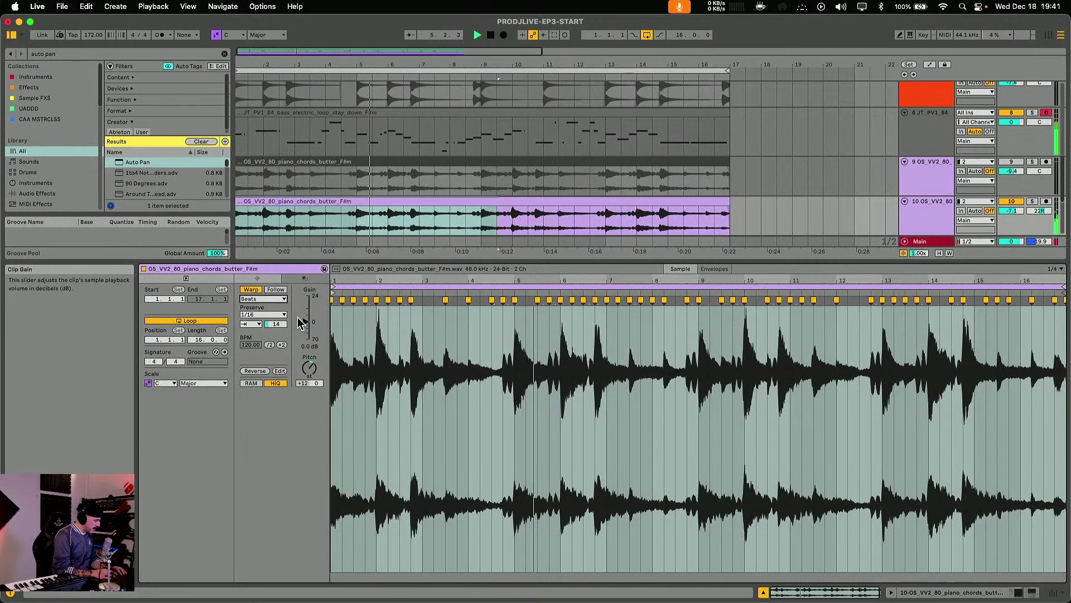
- Preserve 1/8 divisions with a transient envelope of 24, and set the clip gain to 0.6 dB
left_click(264, 315)
left_click(259, 347)
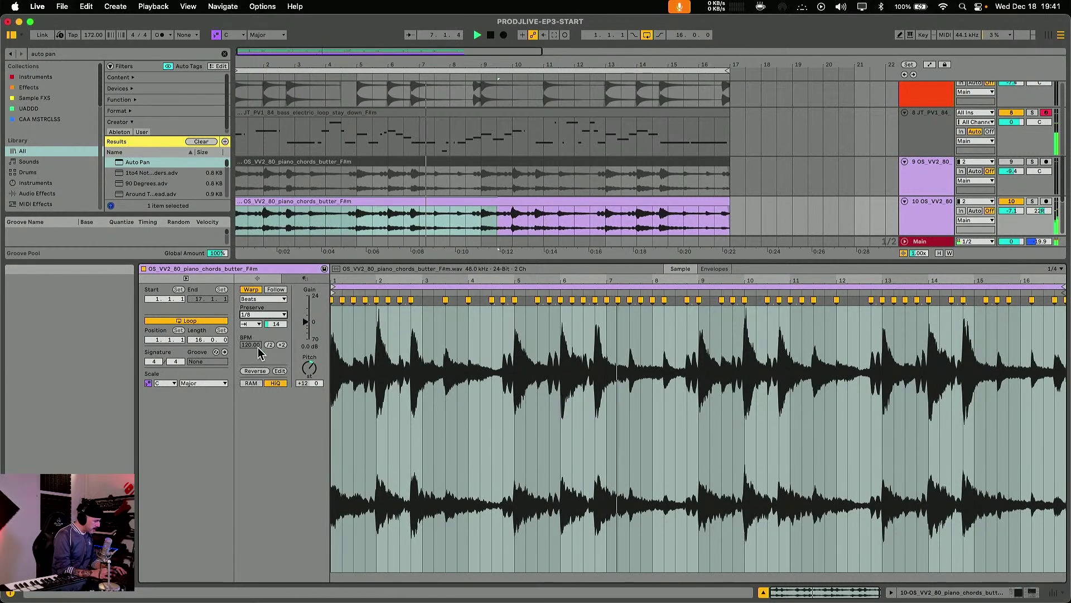
left_click_drag(276, 324, 308, 327)
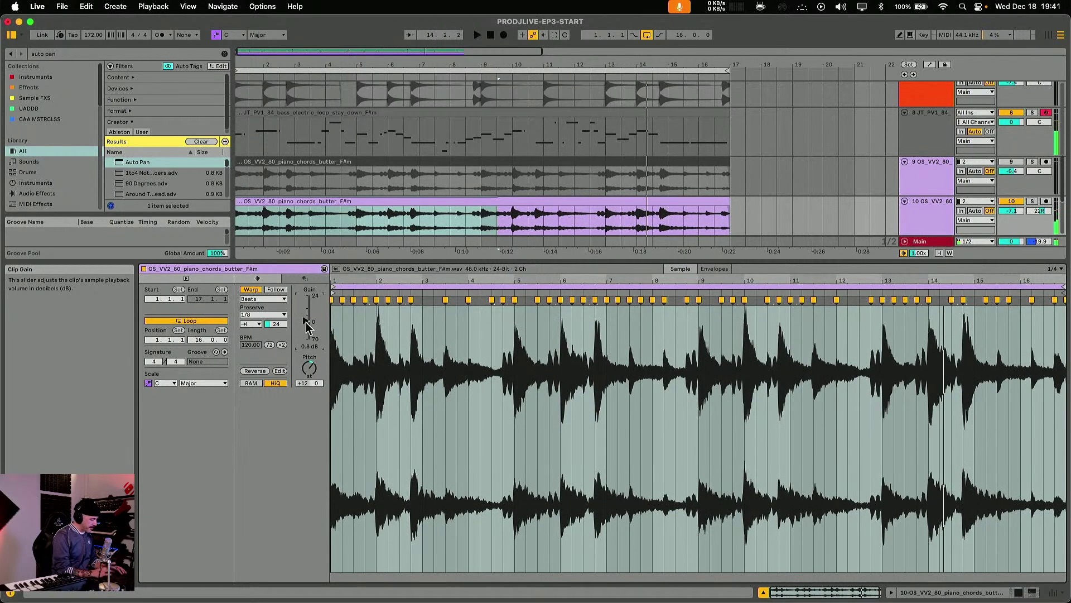
- Find Auto Filter in the browser, add it to track 10's gated piano, and start playback
key("super+alt+l")
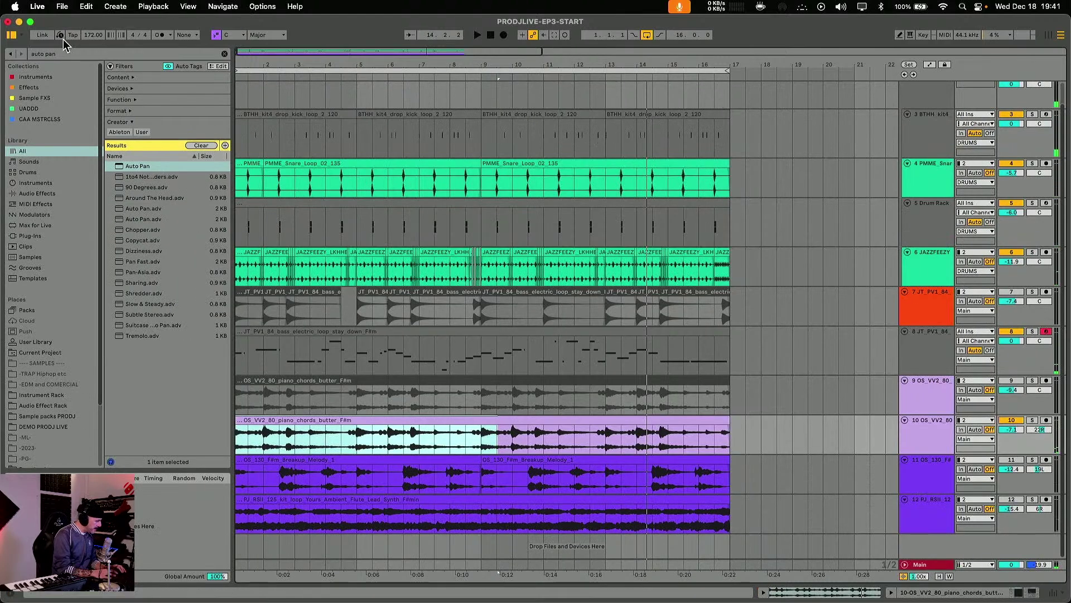
double_click(51, 55)
key("BackSpace")
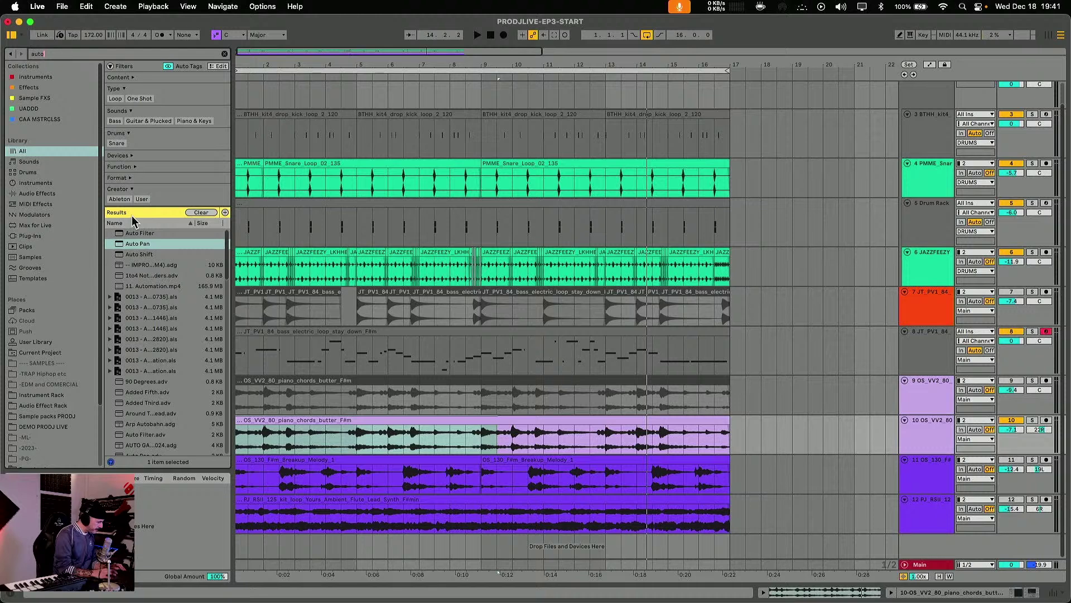
left_click_drag(136, 232, 203, 262)
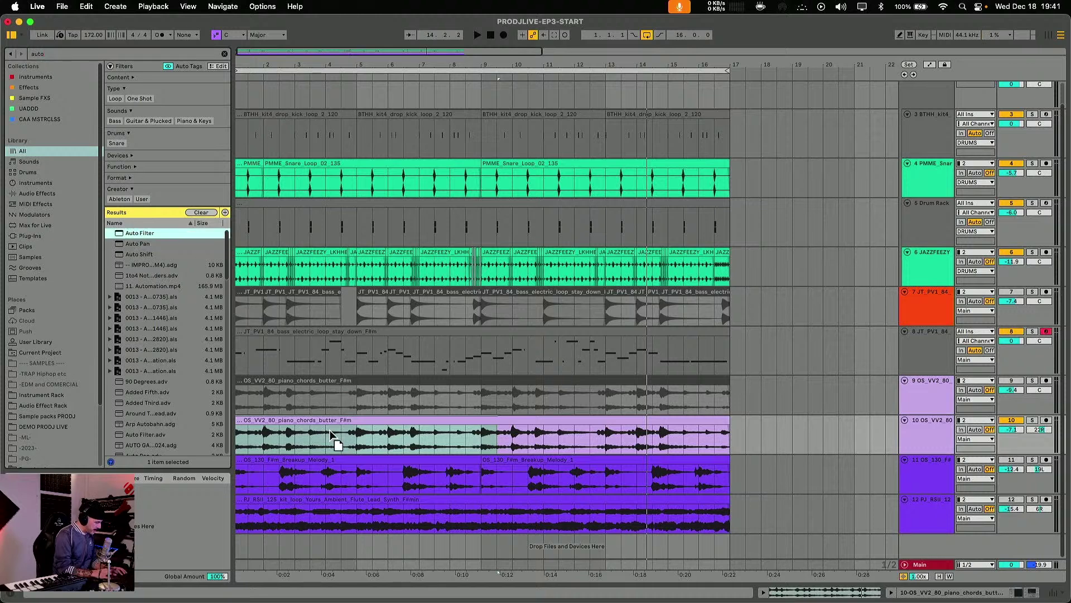
left_click_drag(330, 432, 331, 432)
key("space")
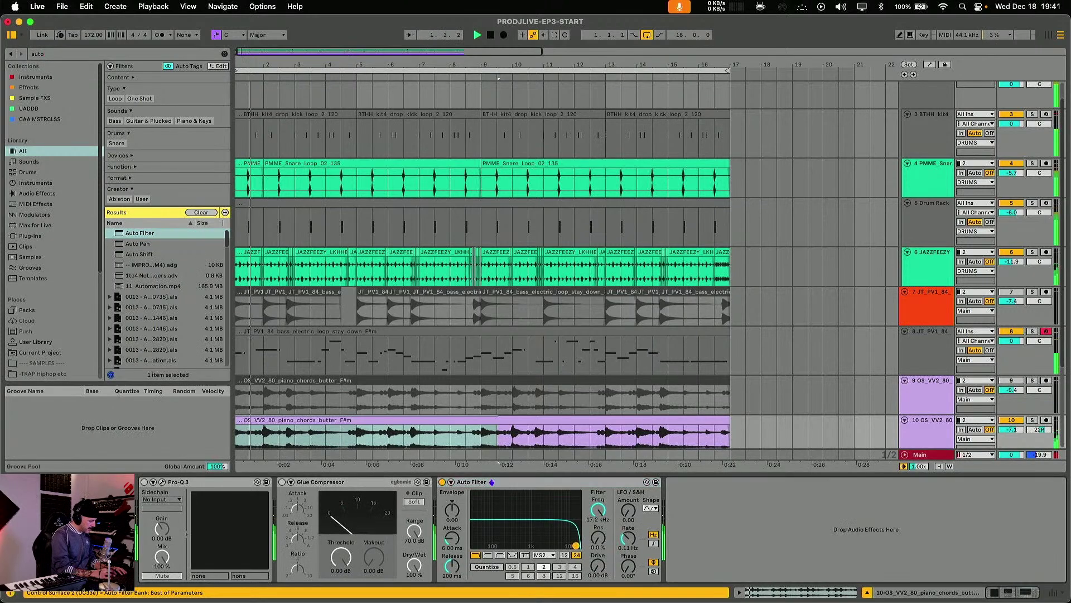
- Lower the piano's Auto Filter cutoff to about 635 Hz with 48% resonance and an LFO amount of 15.7 while auditioning
left_click_drag(576, 545, 526, 525)
key("space")
key("space")
key("space")
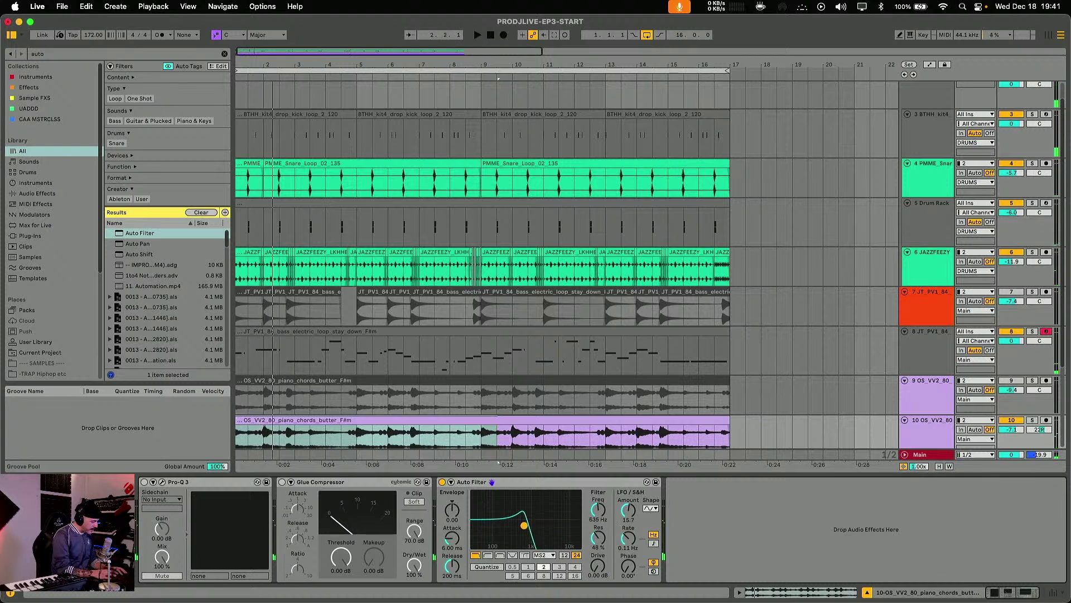
key("space")
- Sync the Auto Filter LFO to a 1/3 rate with amount 24.3, and set the filter to 758 Hz, 57% resonance and 11.0 dB drive
left_click_drag(628, 509, 629, 491)
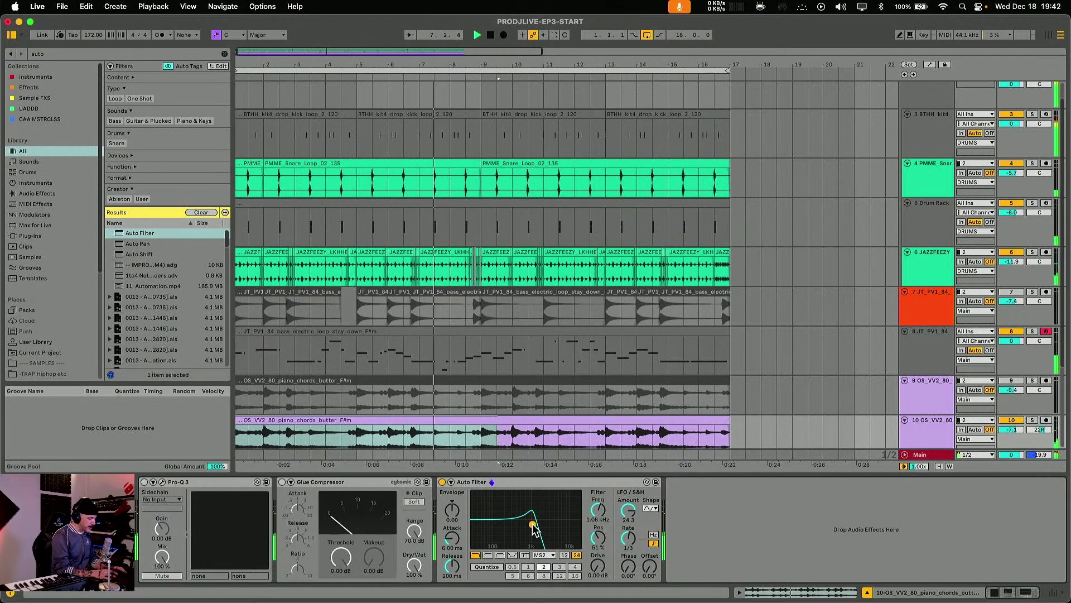
left_click_drag(530, 523, 527, 521)
left_click_drag(597, 566, 597, 547)
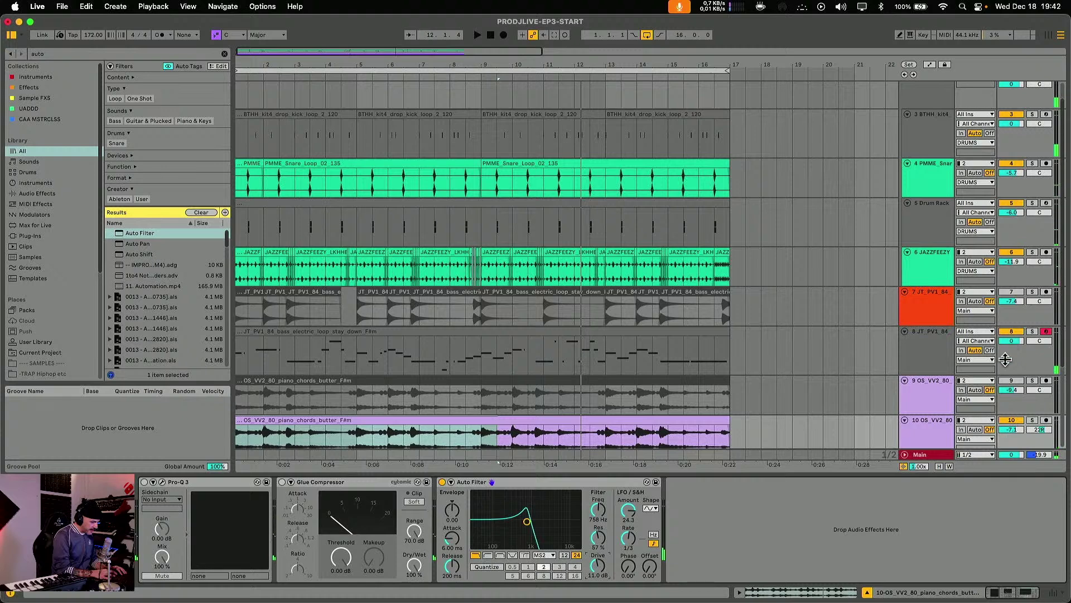
- Lower the gated piano track's volume to -9.4 dB and fine-tune its filter to 571 Hz with 56% resonance during playback
scroll(1010, 385, "down", 2)
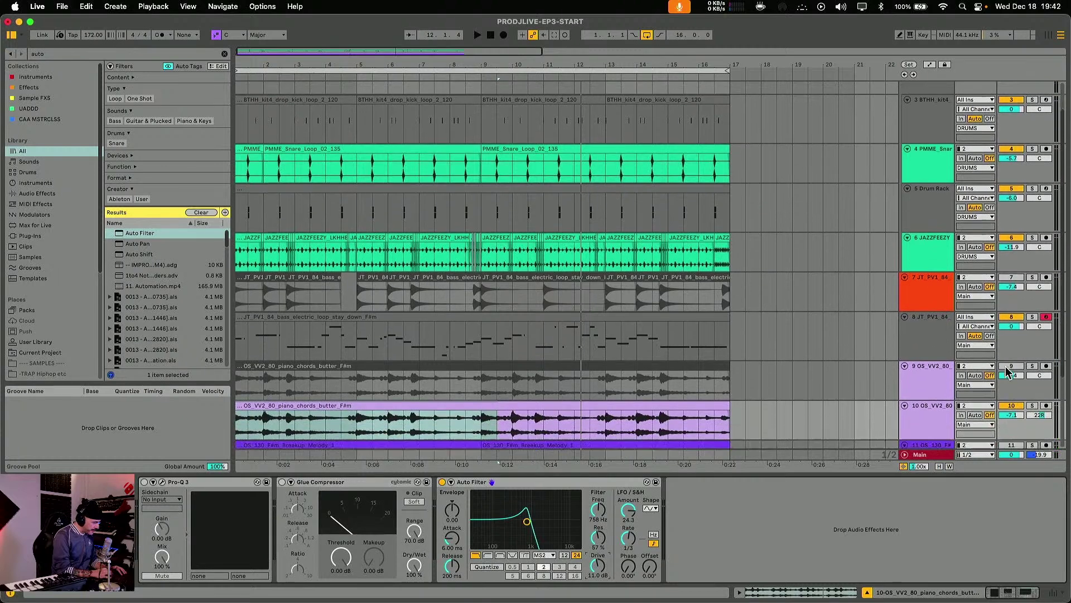
key("space")
left_click_drag(1015, 411, 1016, 413)
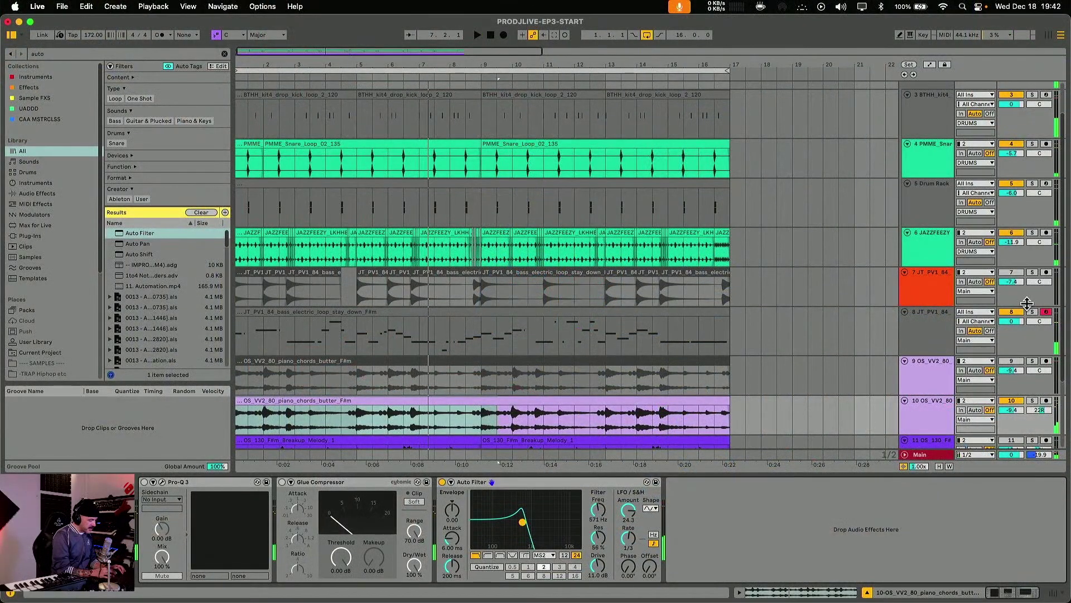
- Reactivate the original piano clip on track 9 and lower that track's volume to -10.8 dB during playback
key("super+alt+l")
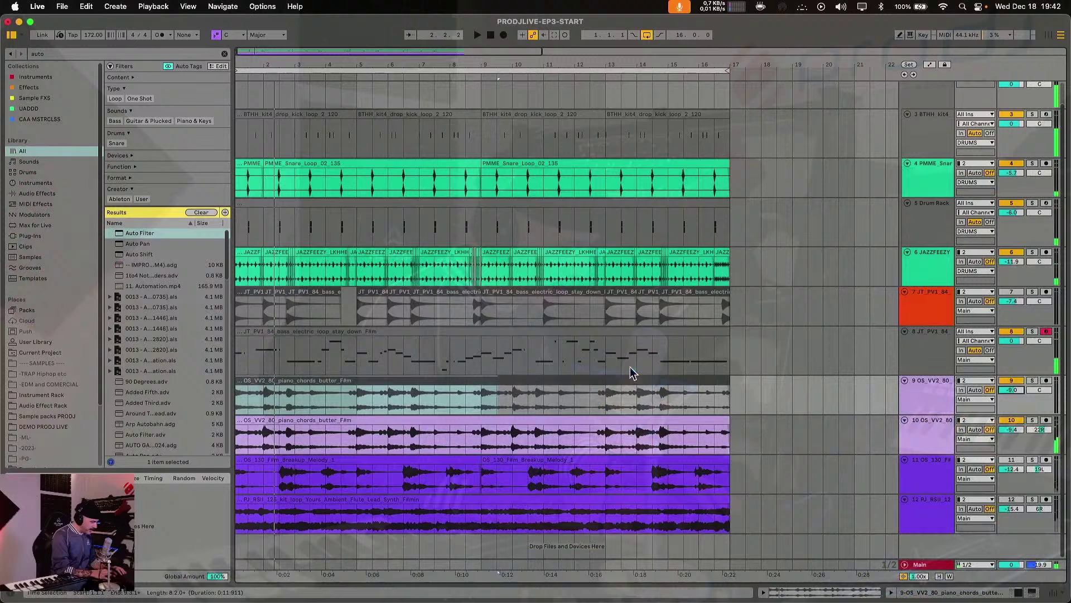
left_click(617, 377)
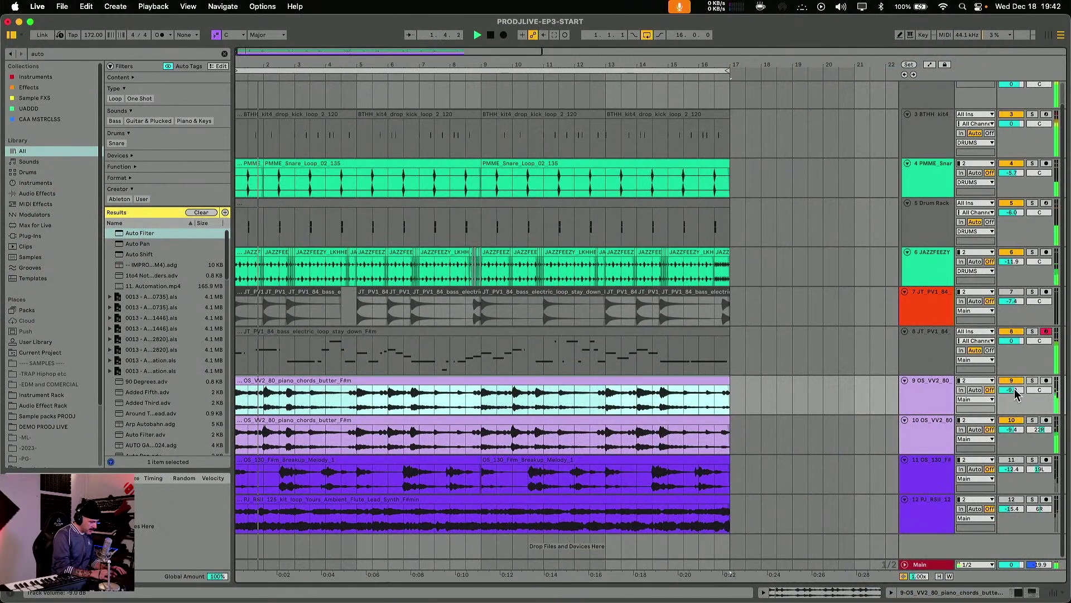
left_click_drag(1011, 389, 1011, 399)
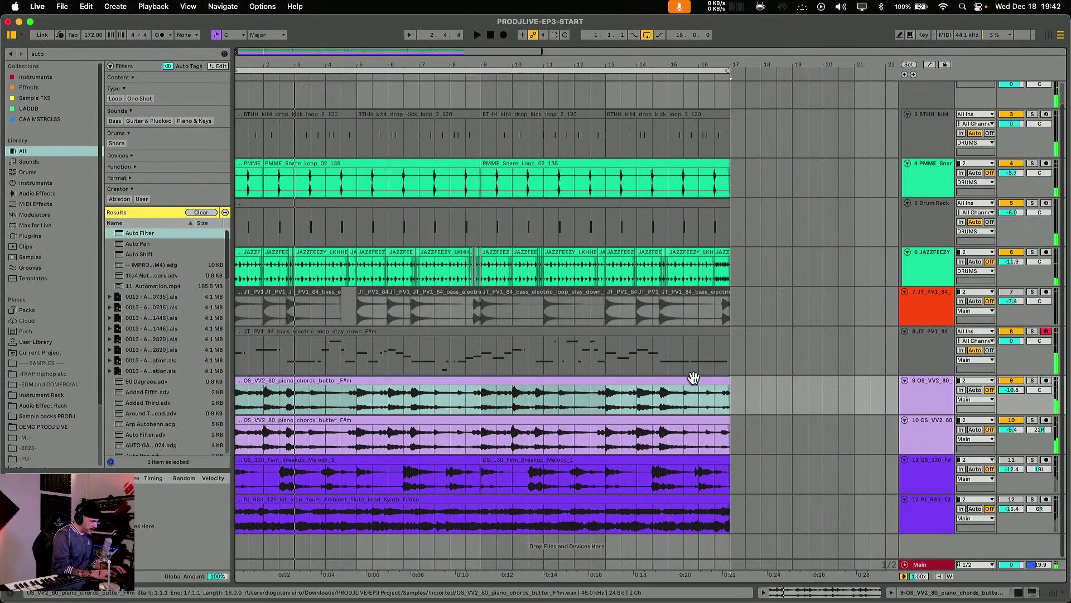
- Deactivate the original piano clip on track 9 and lower the gated piano track's volume to -10.3 dB during playback
left_click(674, 382)
key("space")
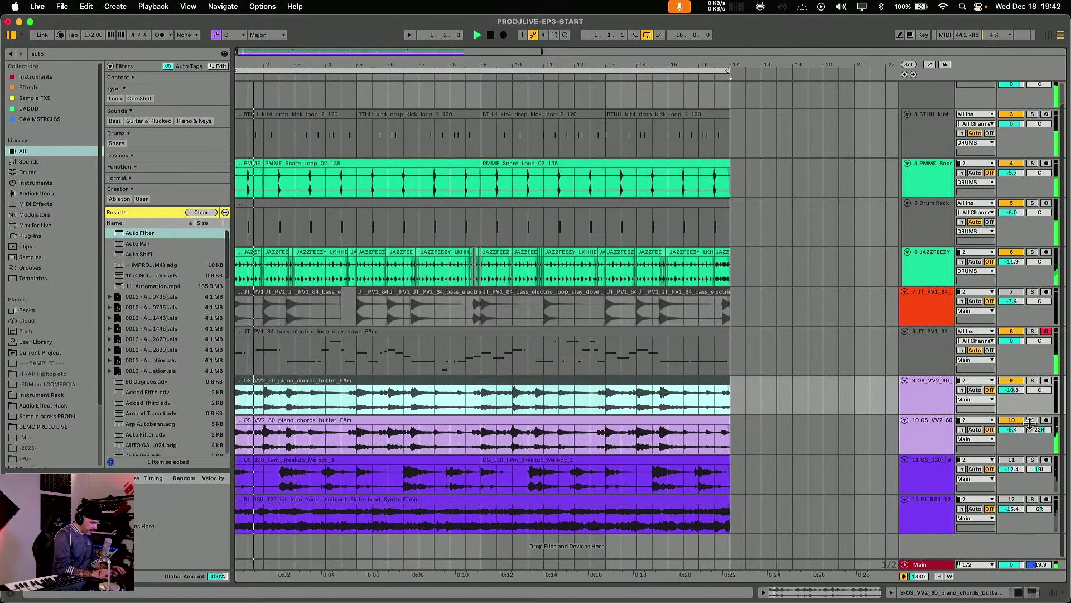
left_click_drag(1011, 429, 1011, 431)
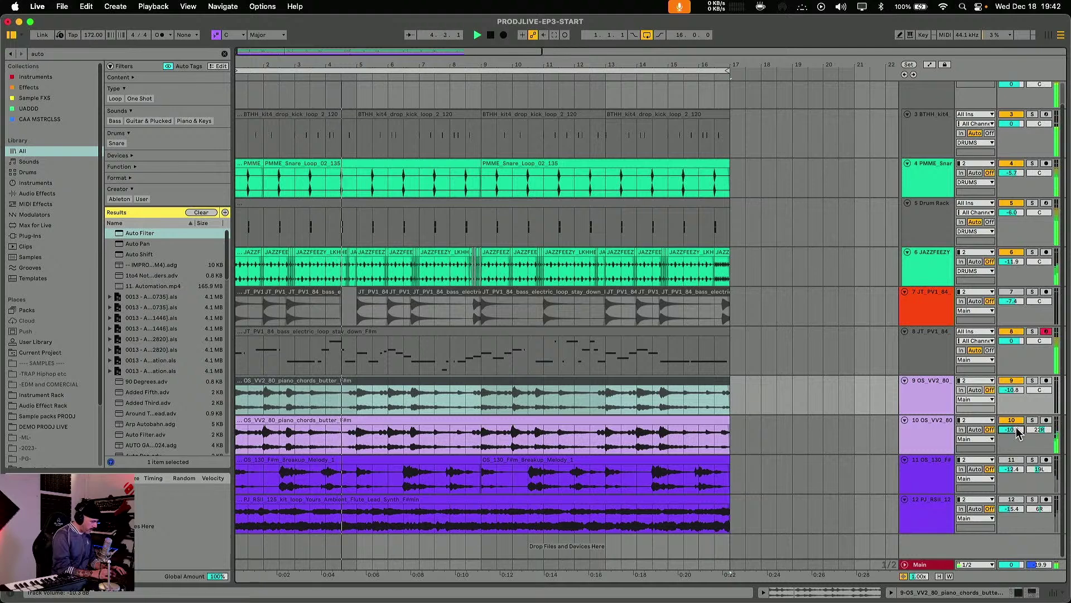
- Activate the Breakup Melody track, raise its volume to -11.8 dB, and play the arrangement
left_click(907, 475)
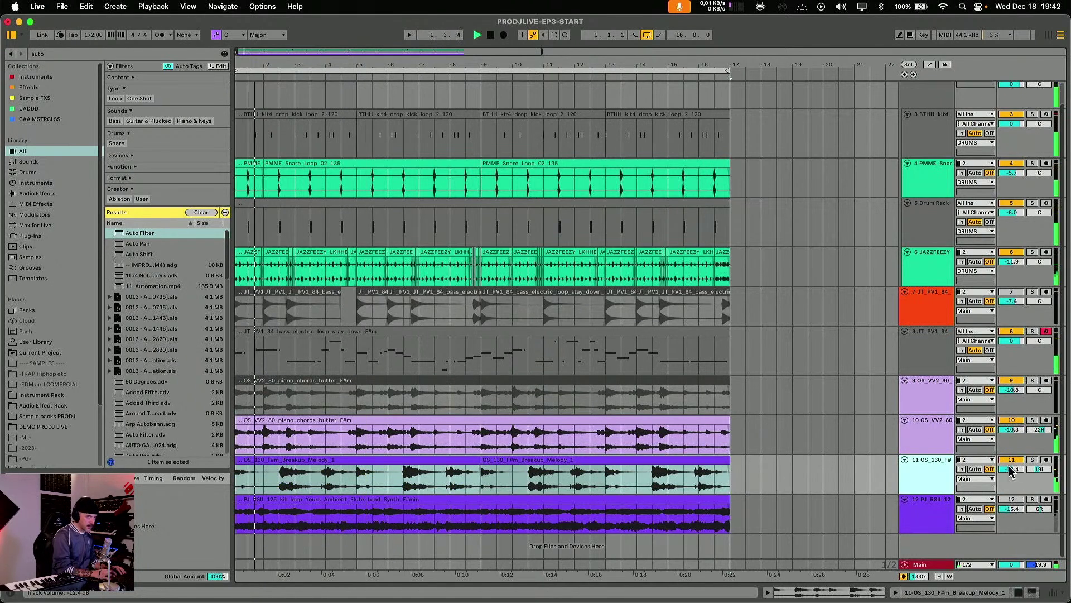
left_click_drag(1011, 469, 1011, 468)
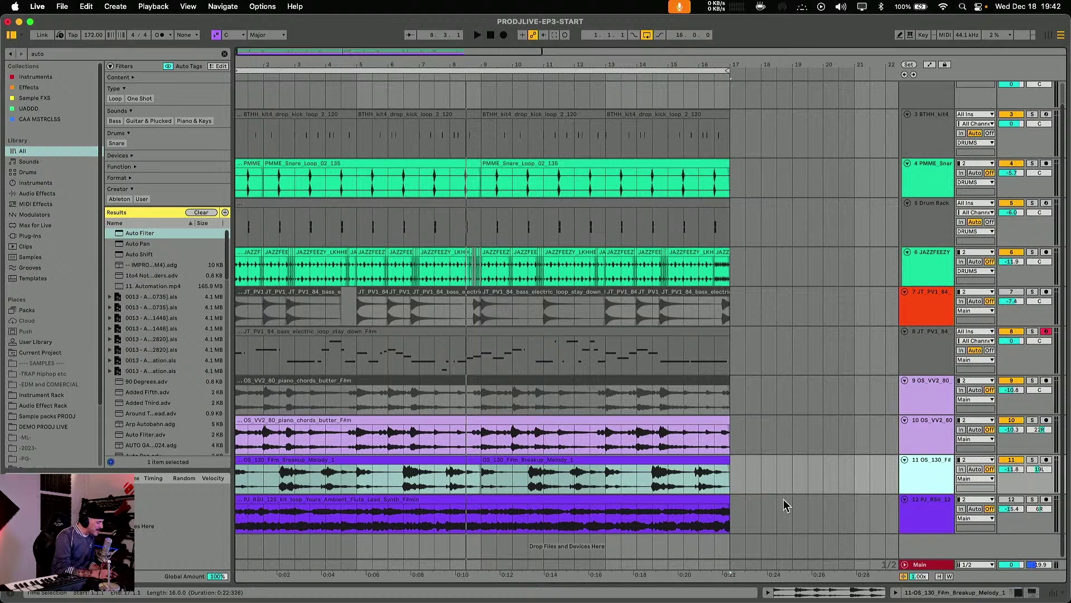
key("space")
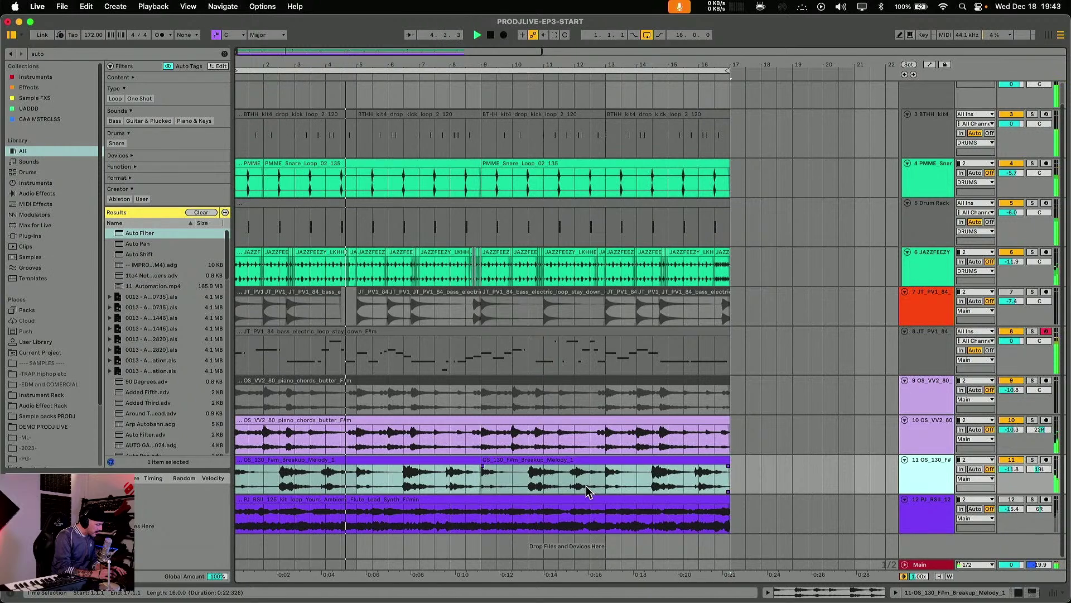
- Insert a new MIDI track below the ambient flute lead synth track
right_click(932, 543)
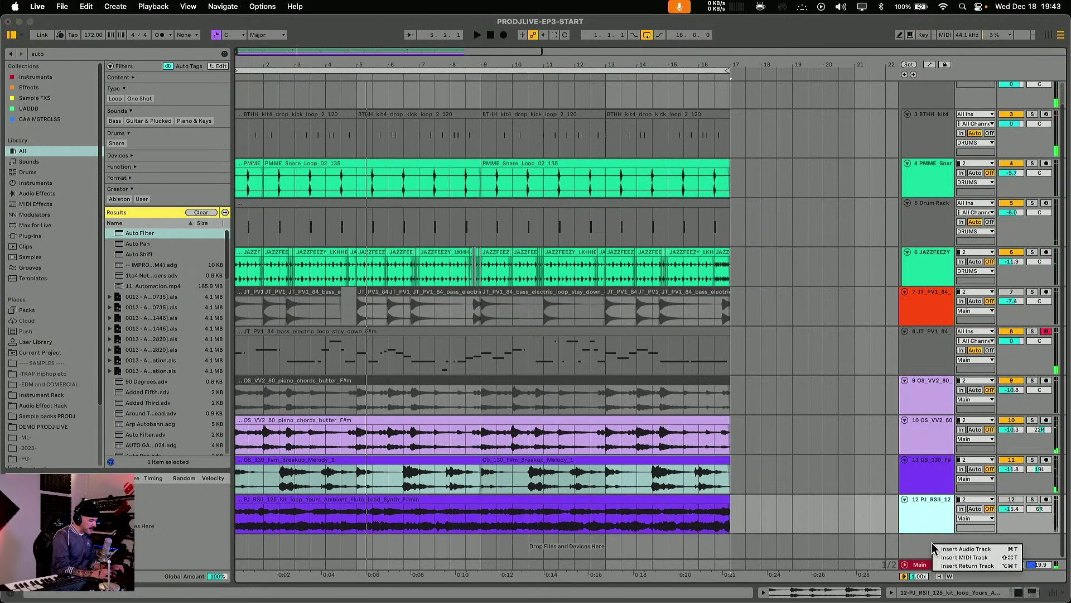
left_click(973, 558)
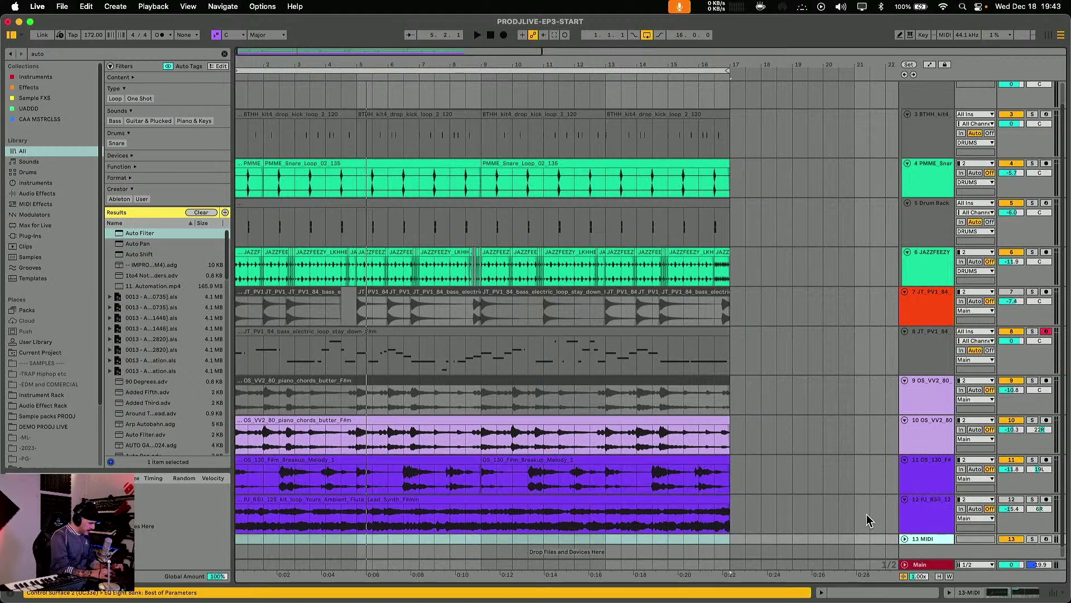
scroll(909, 541, "down", 2)
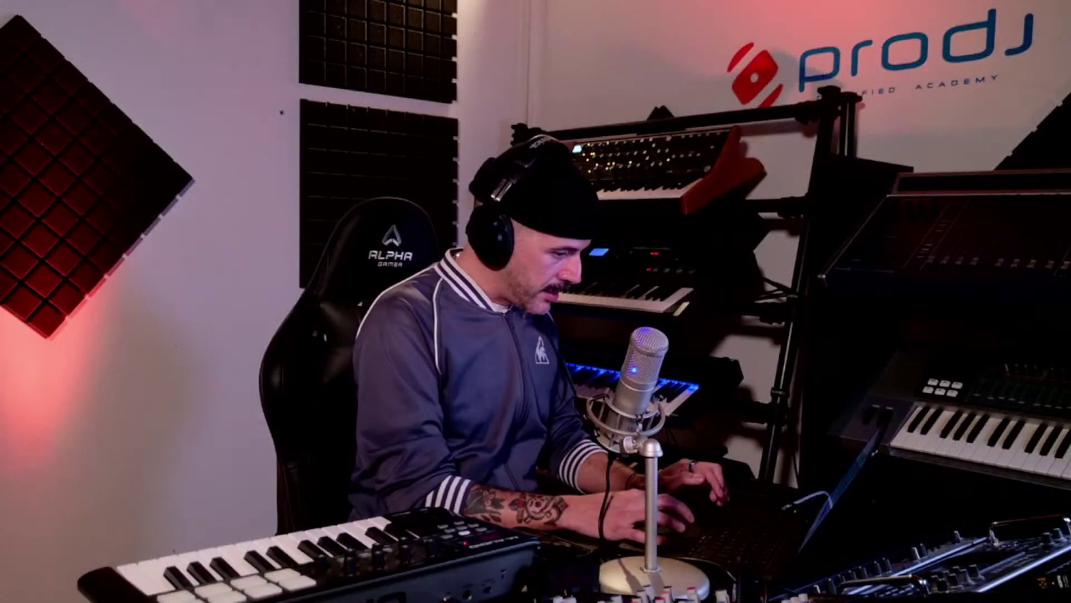
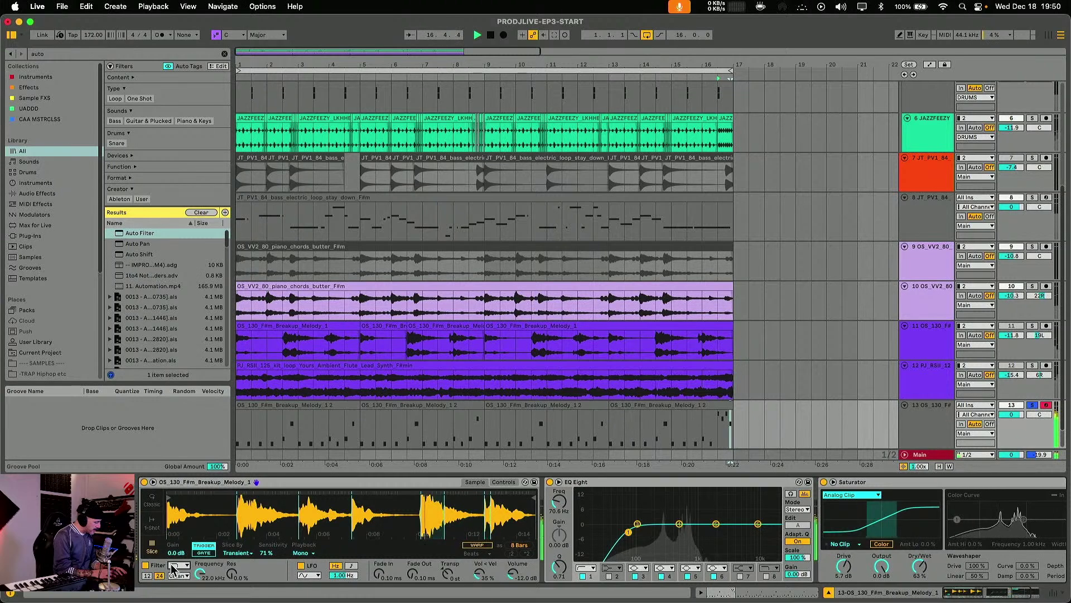
- Change the sliced melody sampler's filter type, set its frequency to 433 Hz, and raise the sampler volume to -9.14 dB
left_click(177, 565)
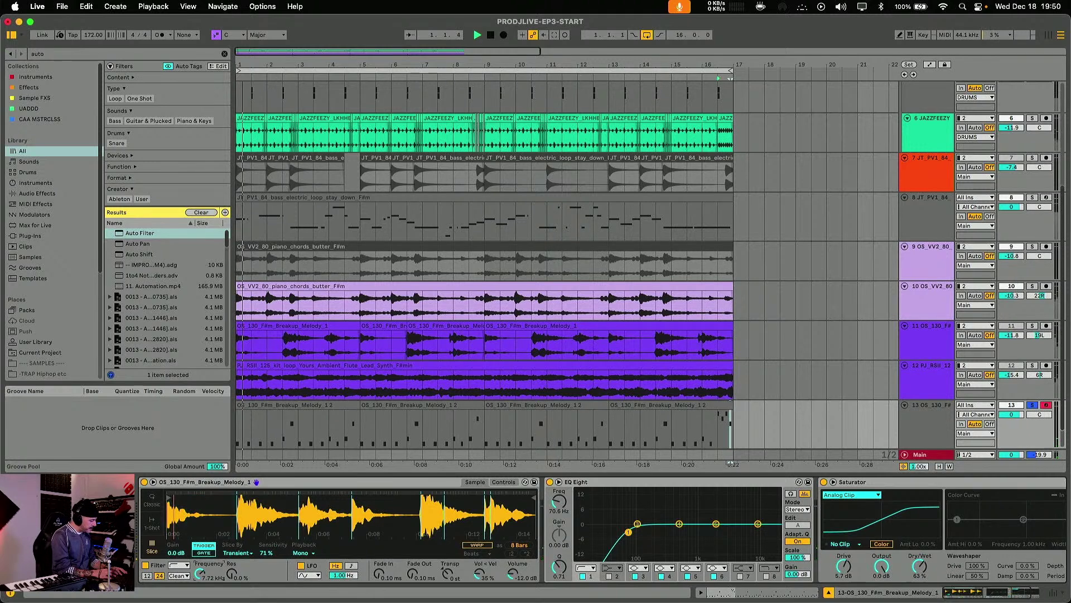
left_click_drag(200, 573, 199, 602)
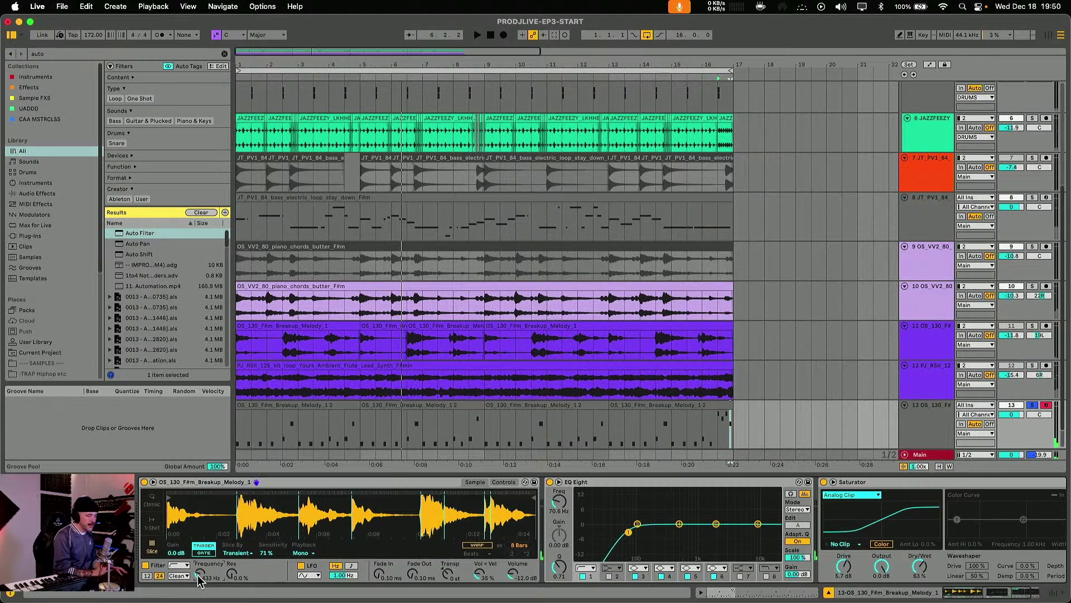
left_click_drag(512, 574, 512, 570)
key("space")
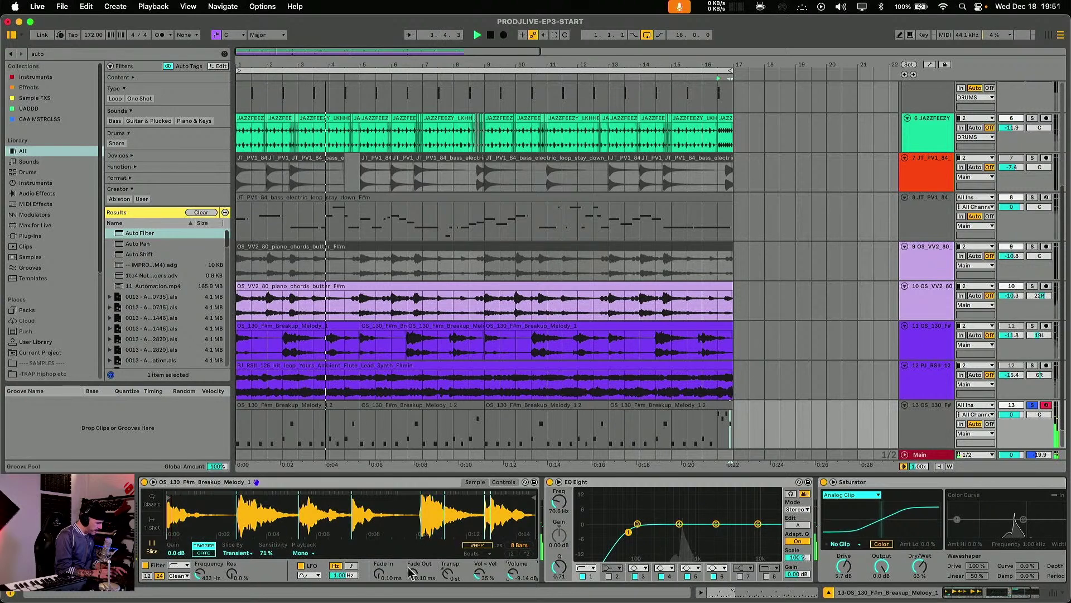
- Set the melody sampler's filter resonance to 19% and its frequency to 812 Hz during playback
left_click_drag(199, 574, 232, 575)
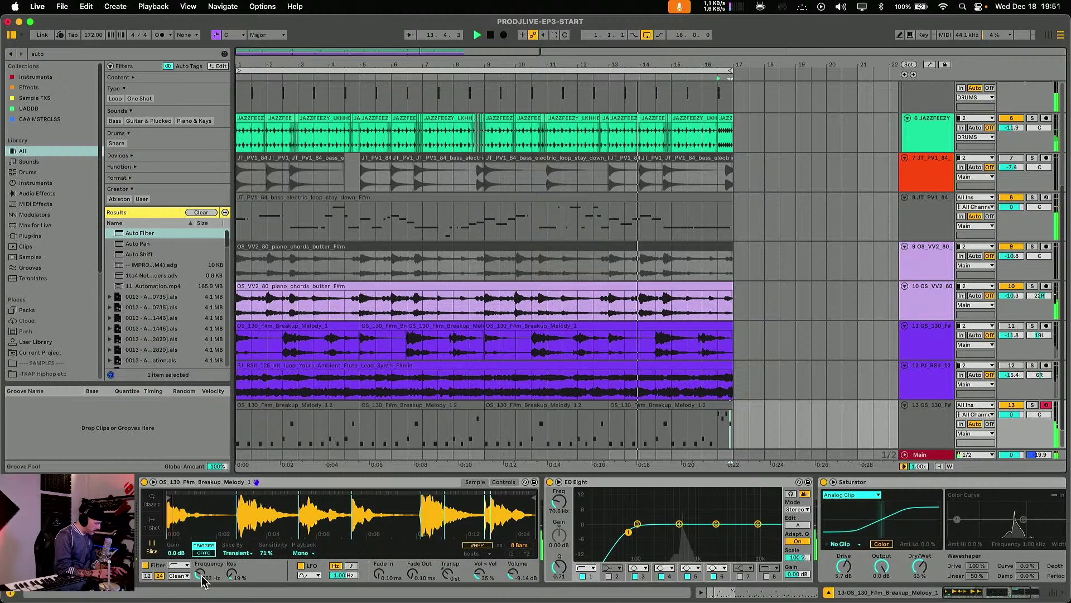
left_click_drag(199, 575, 199, 565)
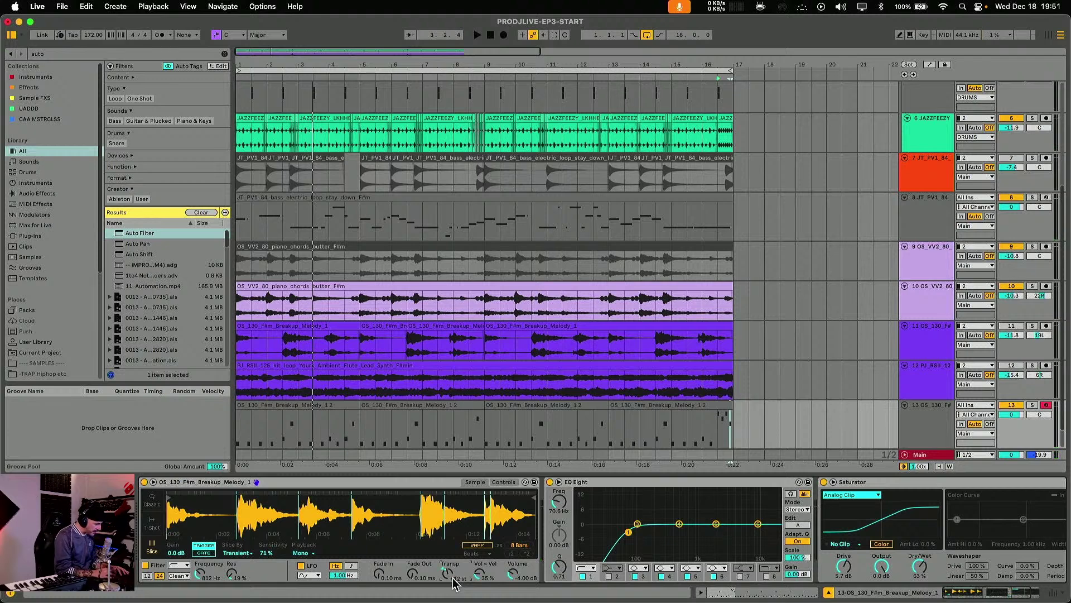
- Audition the sliced melody, reset the sampler's transposition to 0 st, and raise its volume during playback
key("space")
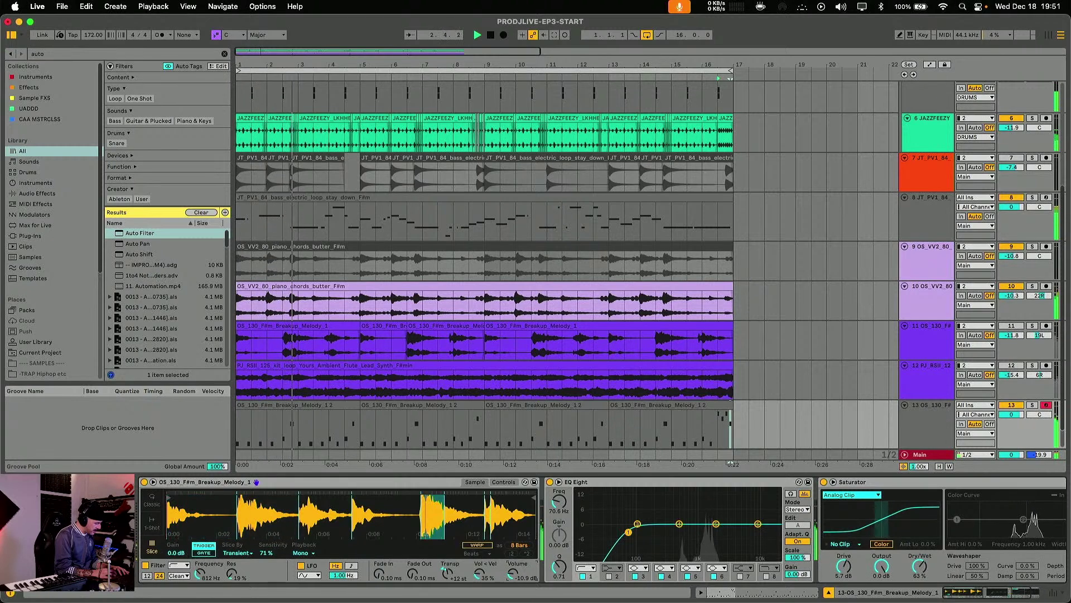
double_click(446, 573)
key("space")
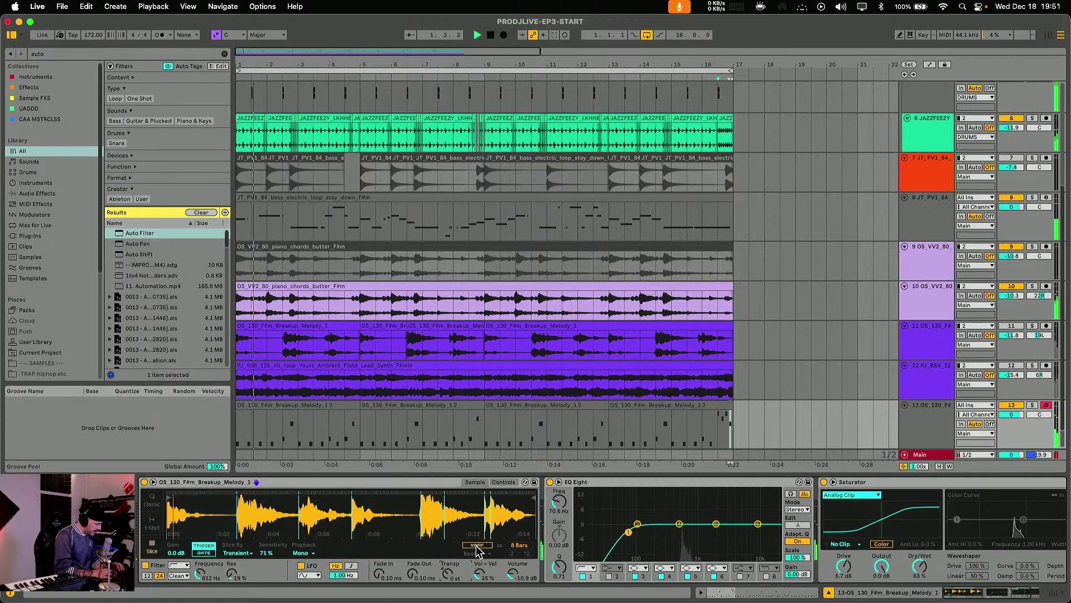
left_click_drag(512, 575, 512, 563)
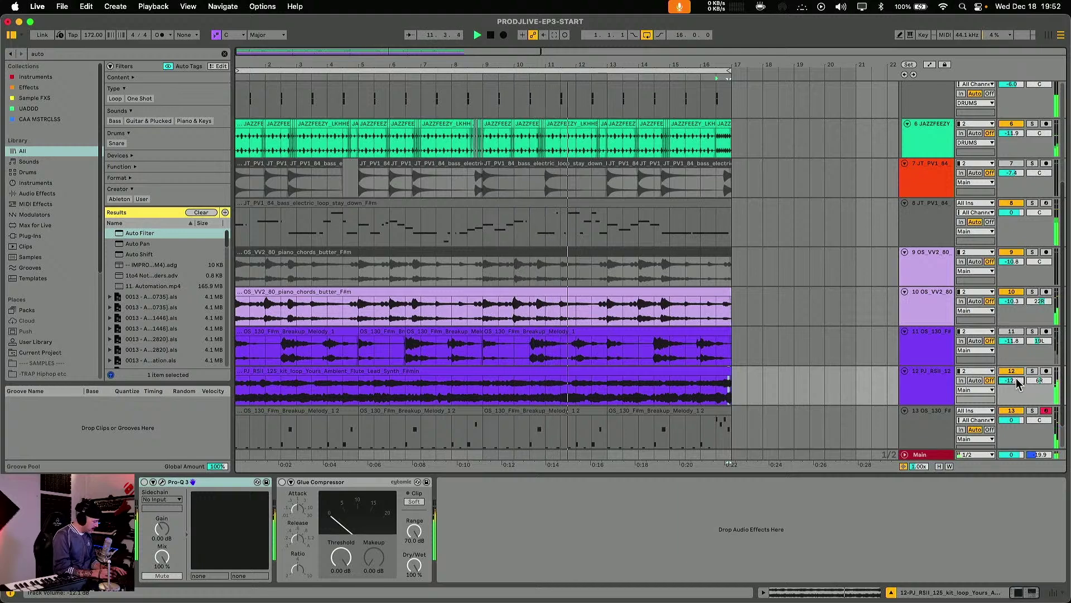
- Reverse the ambient flute lead synth clip on track 12 and stop the transport
scroll(761, 354, "up", 3)
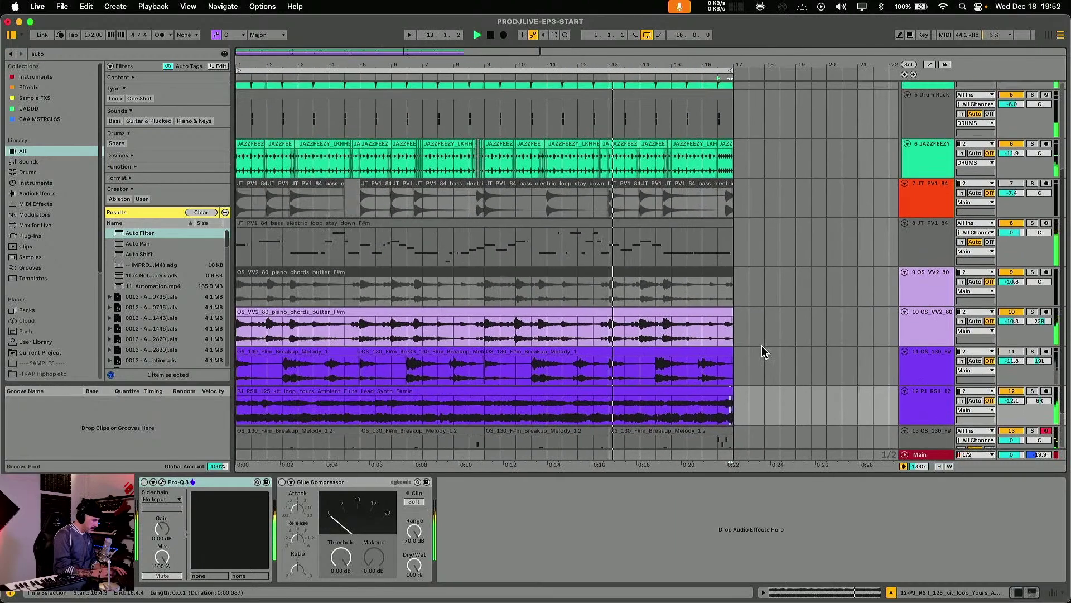
scroll(764, 351, "up", 2)
scroll(764, 350, "down", 4)
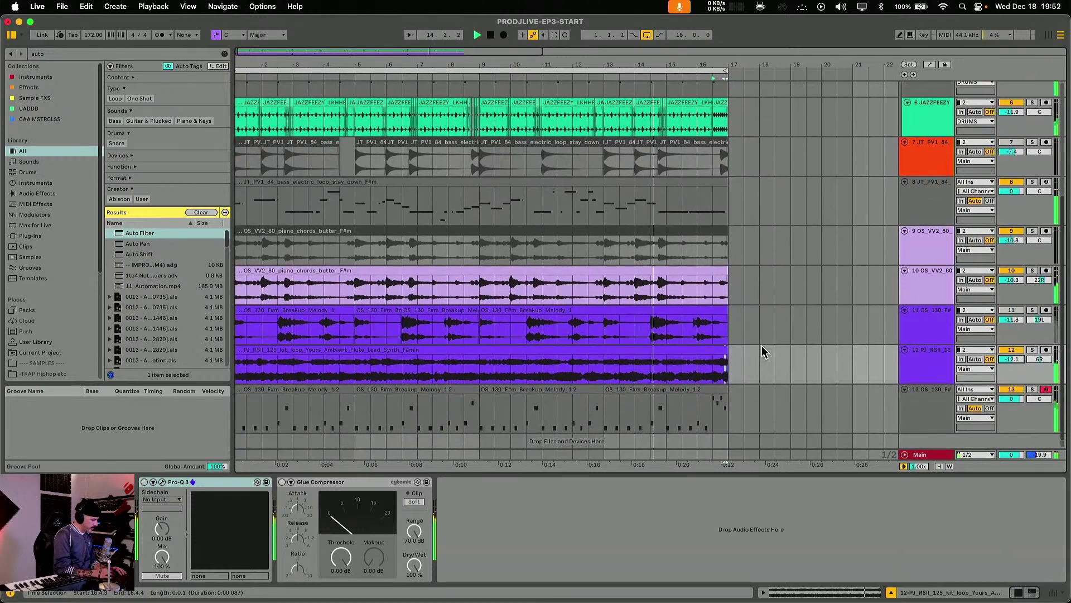
left_click(684, 347)
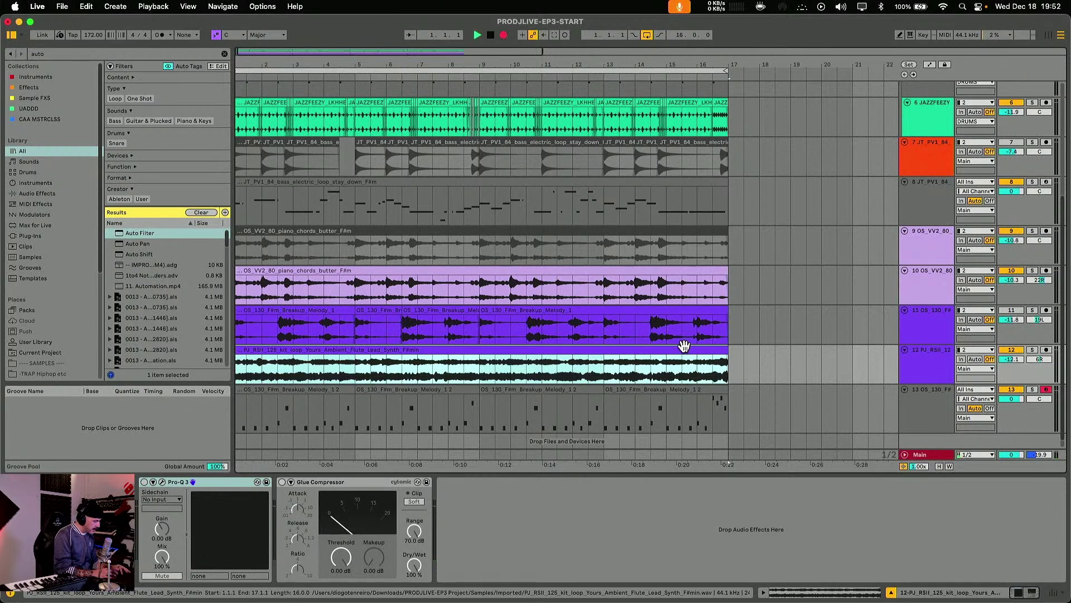
right_click(634, 350)
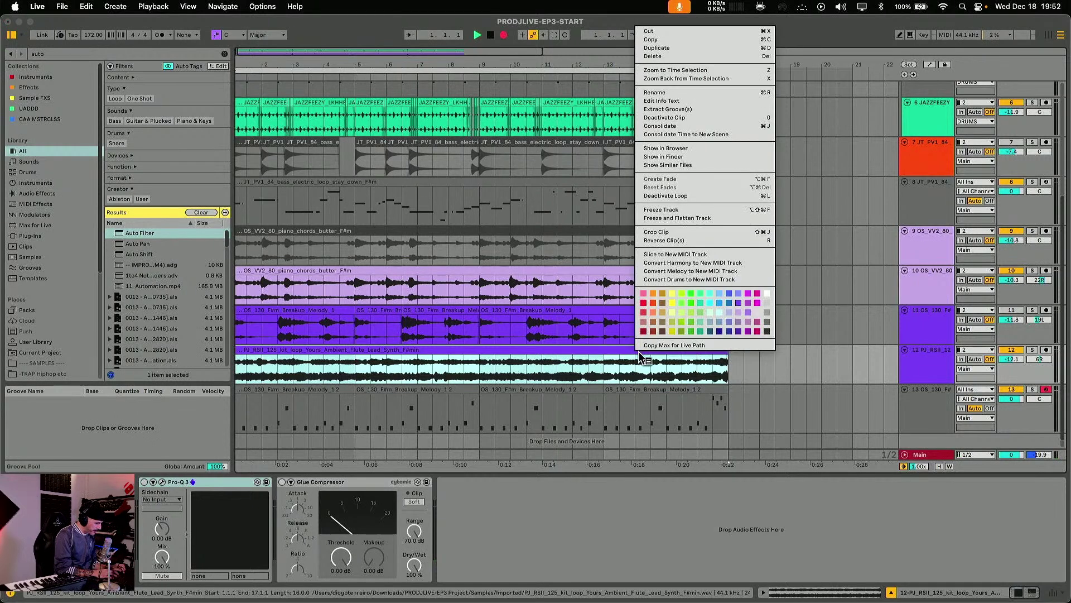
left_click(679, 241)
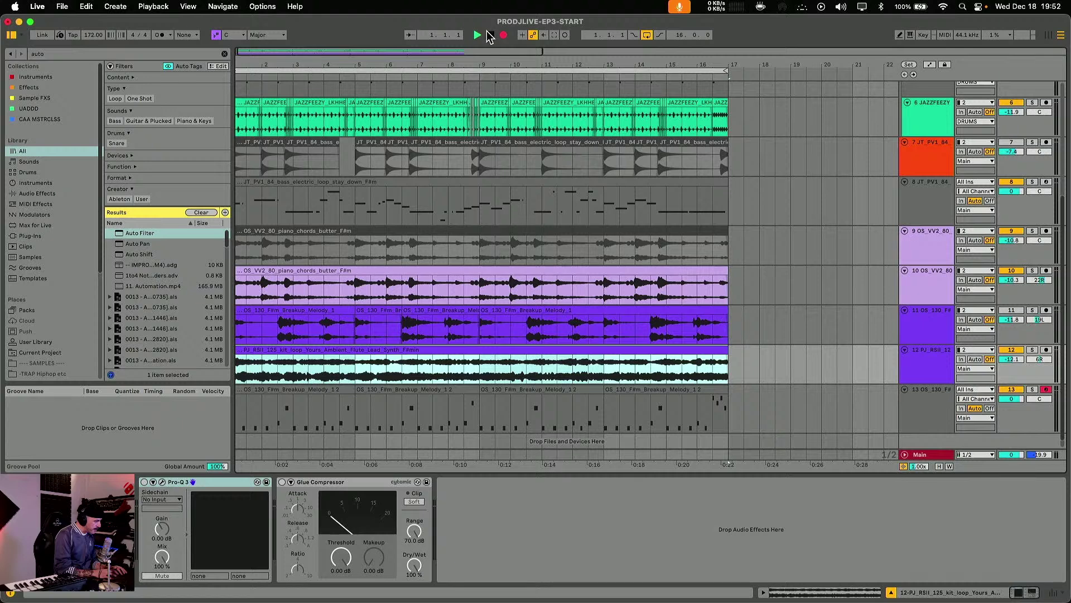
left_click(489, 33)
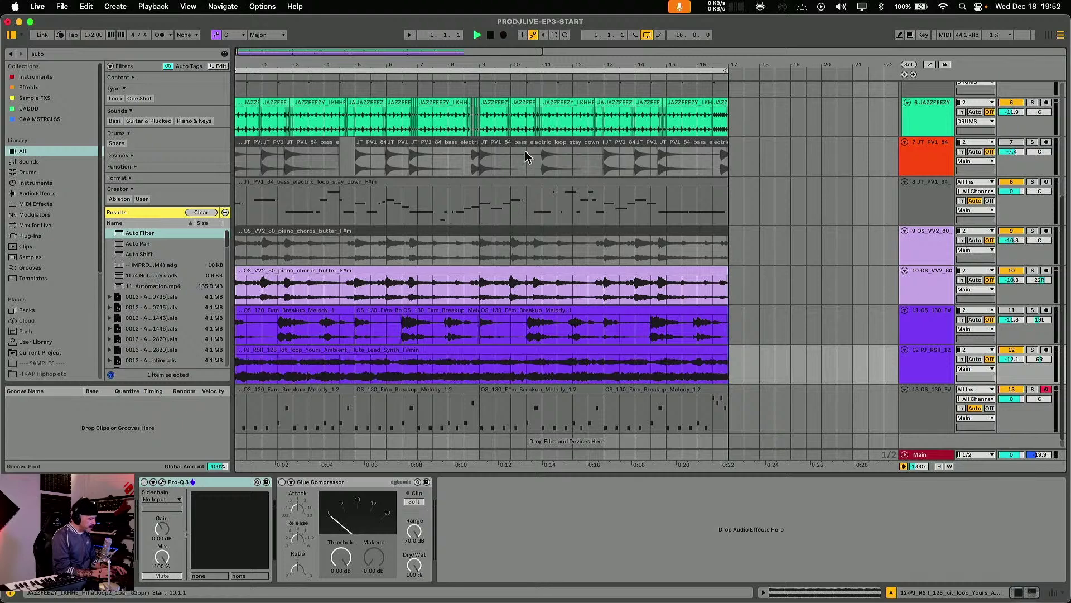
- Repeat bar 9 of the reversed ambient flute clip as one-bar clips through bar 16, and lower track 12 to -16.1 dB
left_click(440, 350)
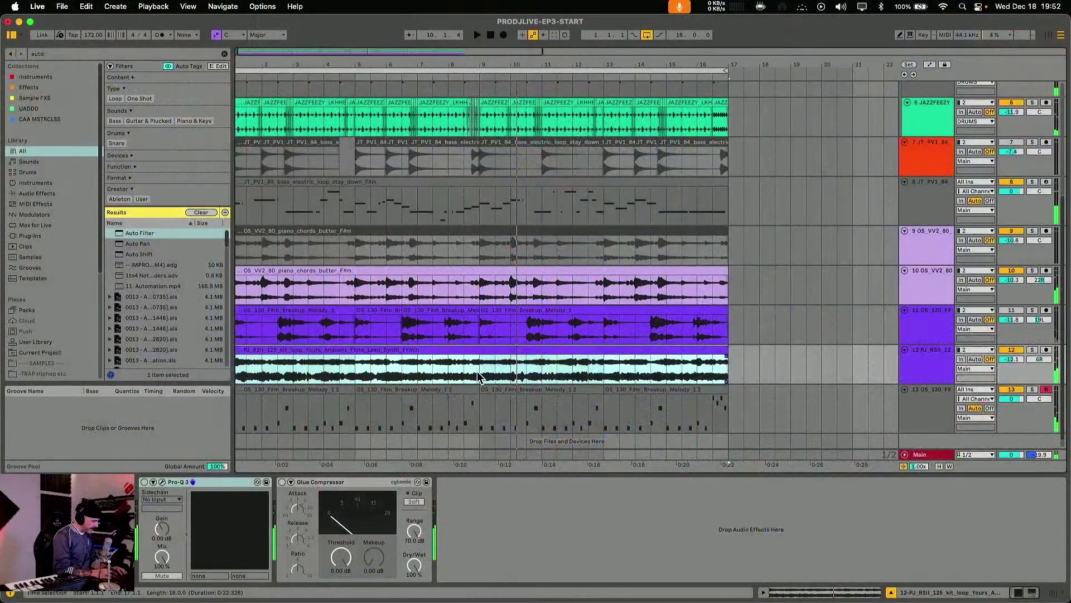
left_click(478, 372)
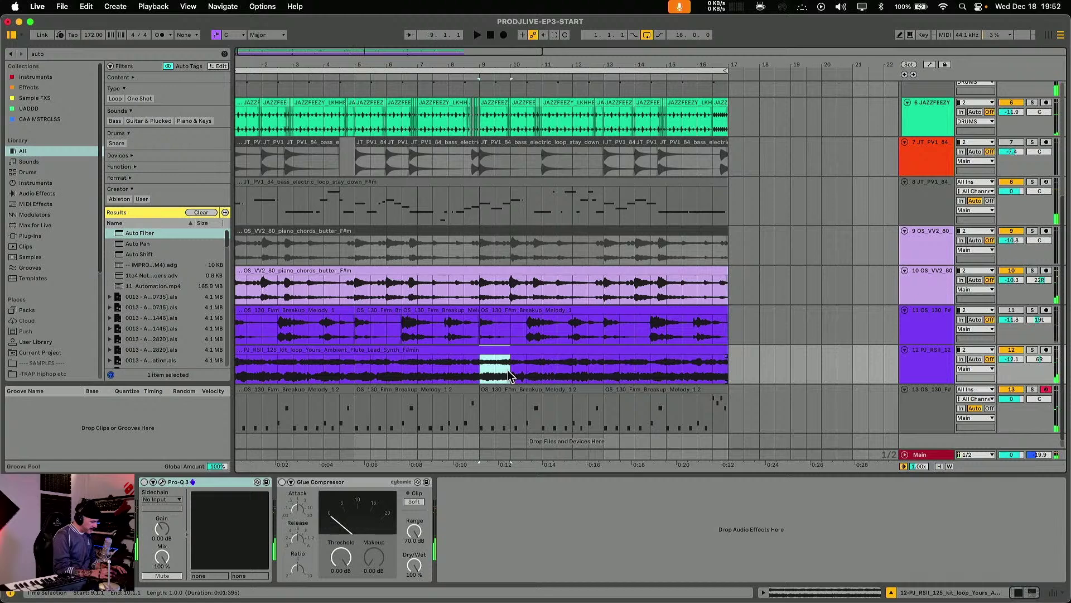
scroll(730, 347, "down", 1)
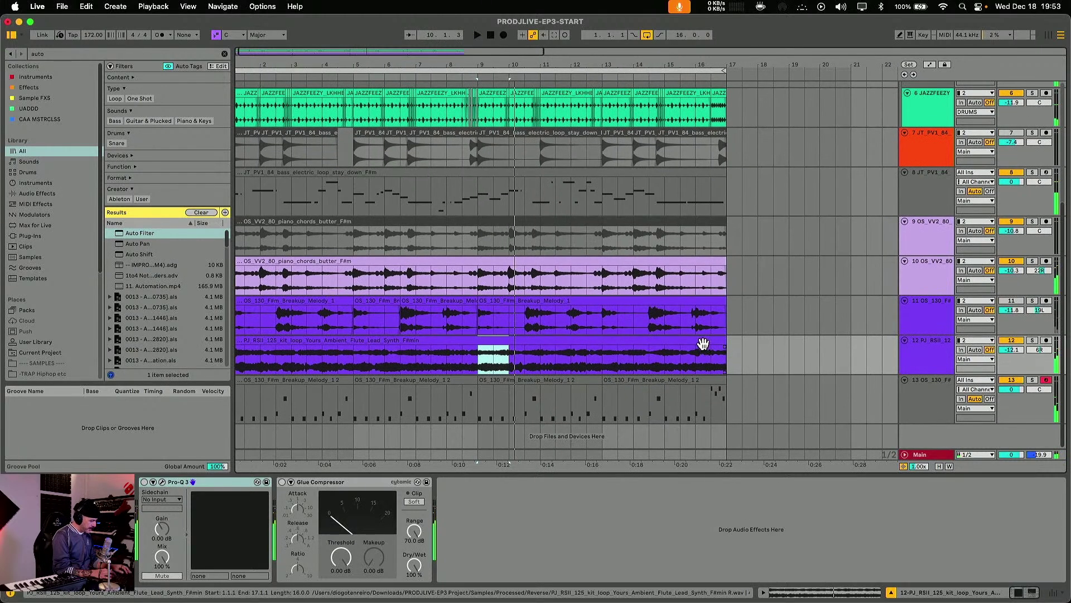
key("Right")
key("Right")
key("Right")
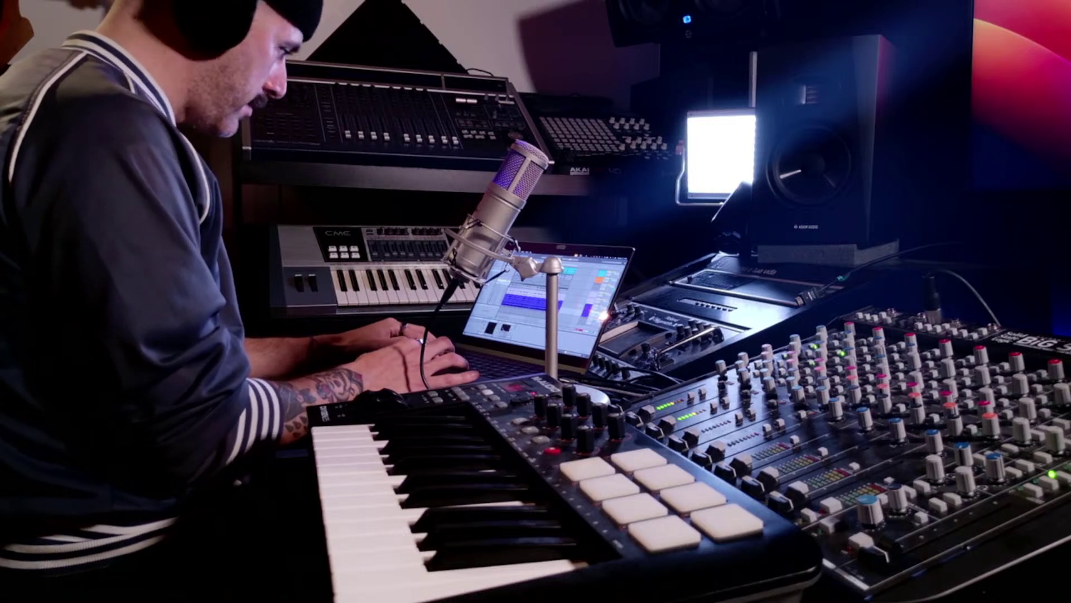
key("Tab")
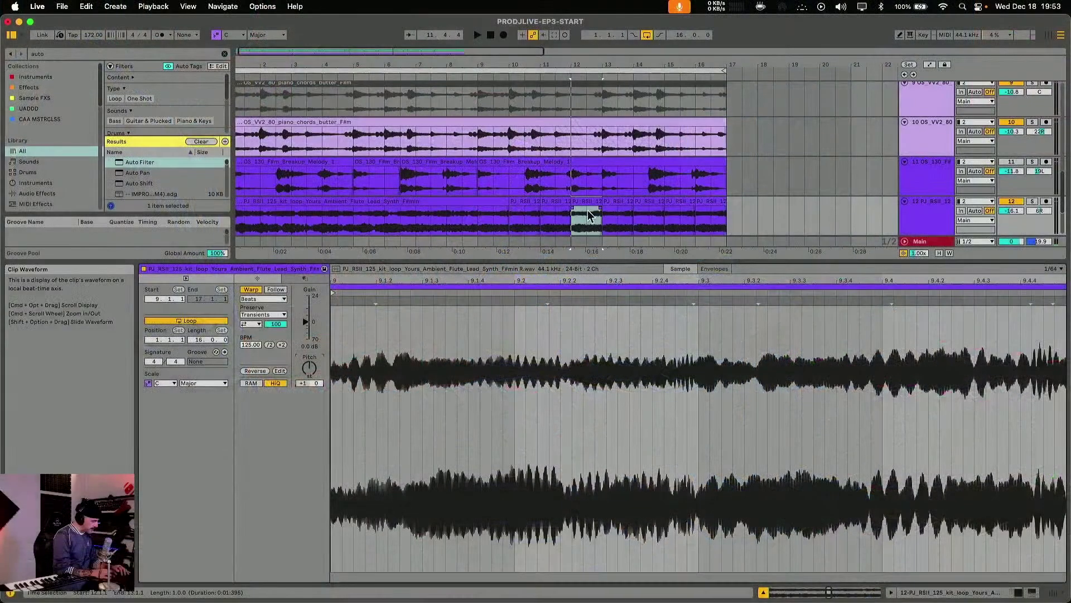
- Transpose the one-bar flute clip at bar 12 to +3 st during playback
left_click(586, 218)
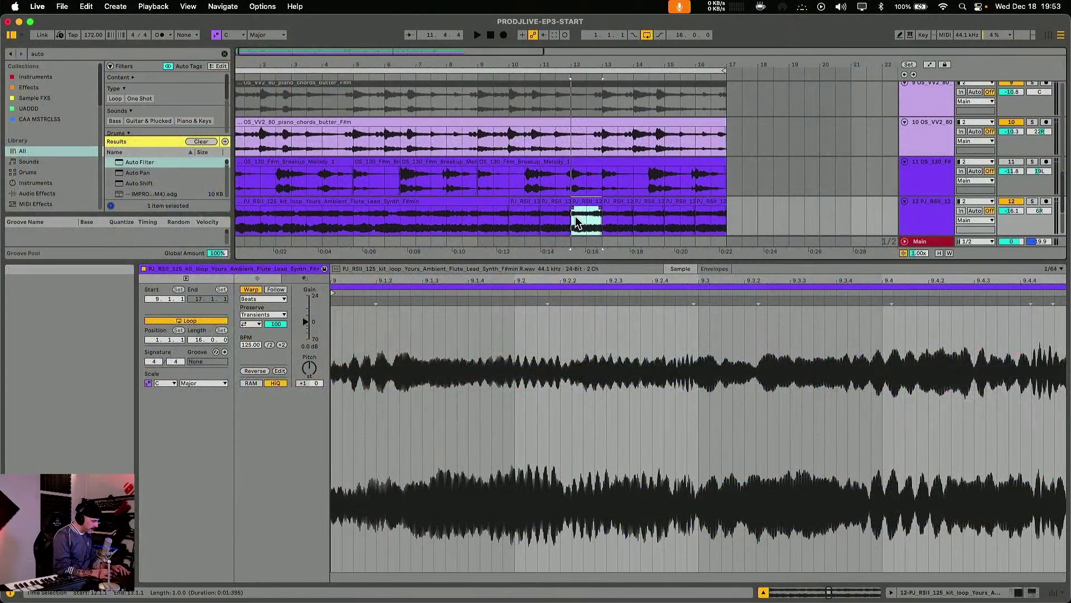
left_click(310, 367)
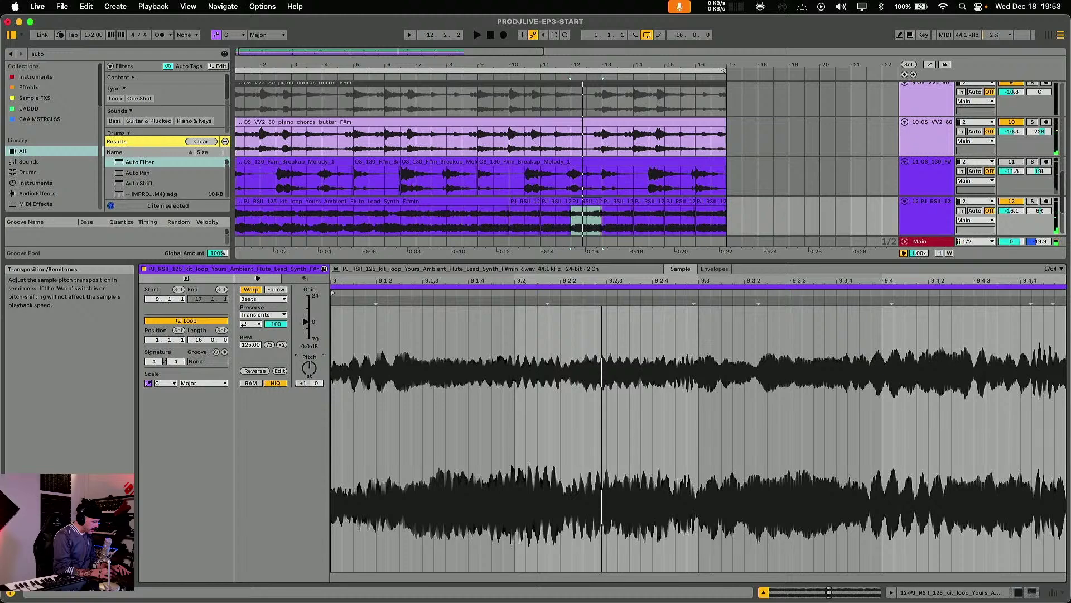
key("Up")
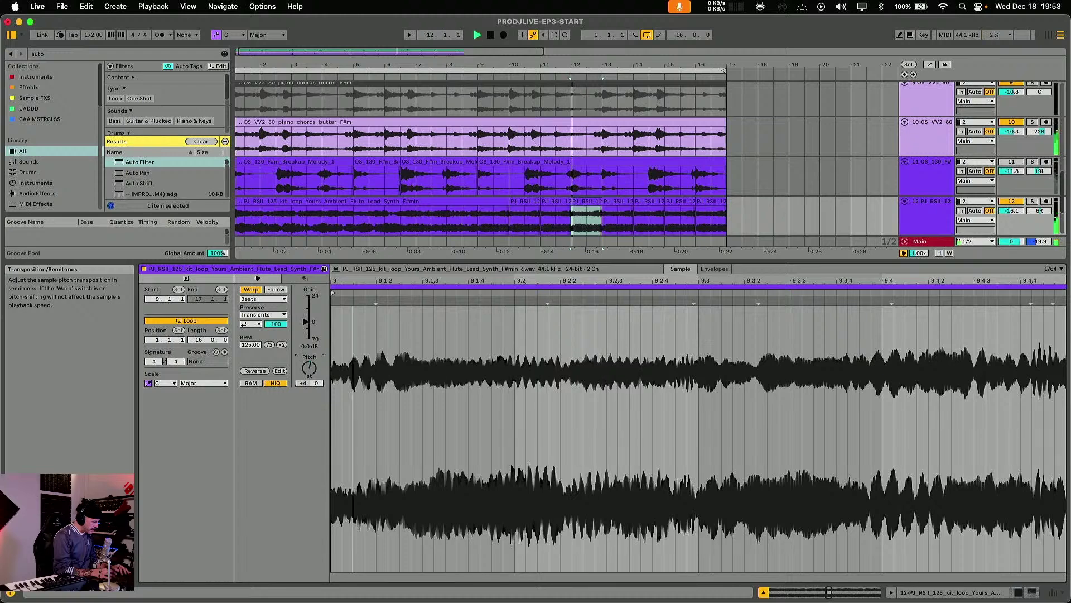
key("space")
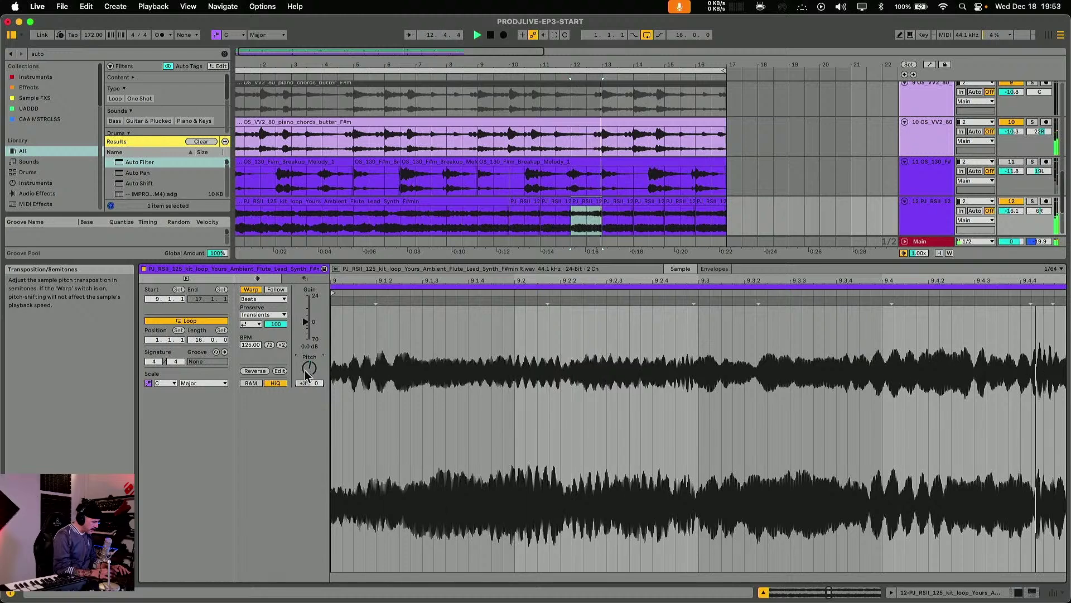
- Audition the flute clips from bar 9 and move the +3 st clip from bar 12 to bar 10
left_click(512, 226)
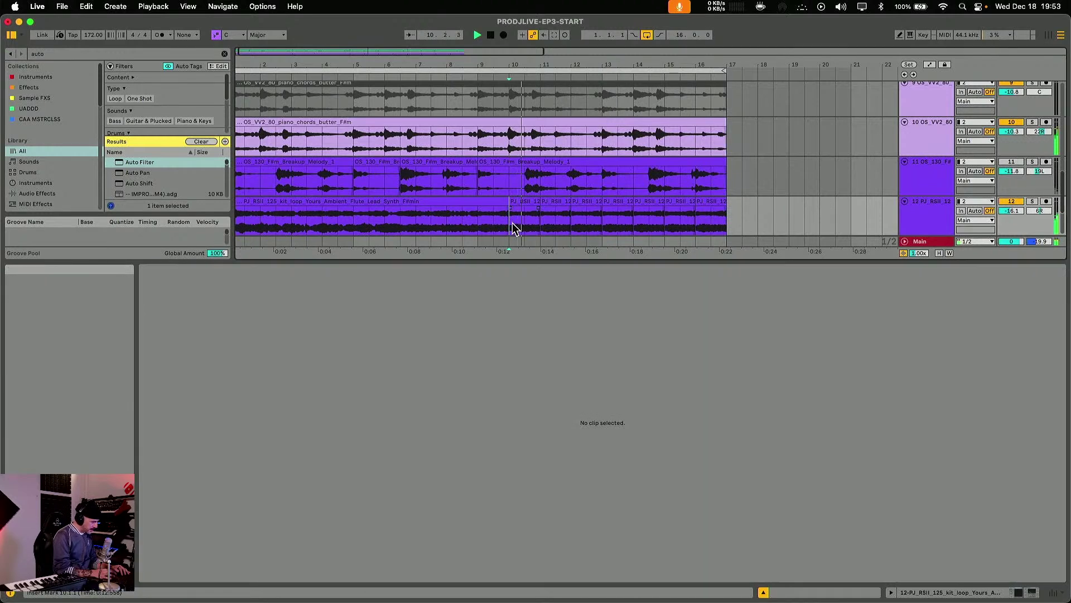
left_click(484, 225)
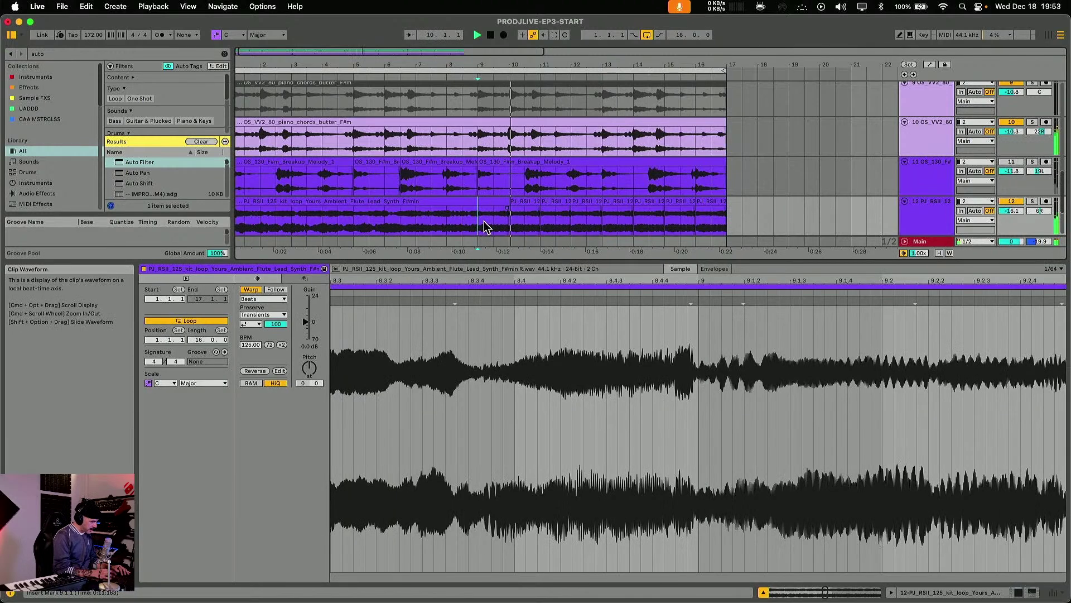
left_click(540, 210)
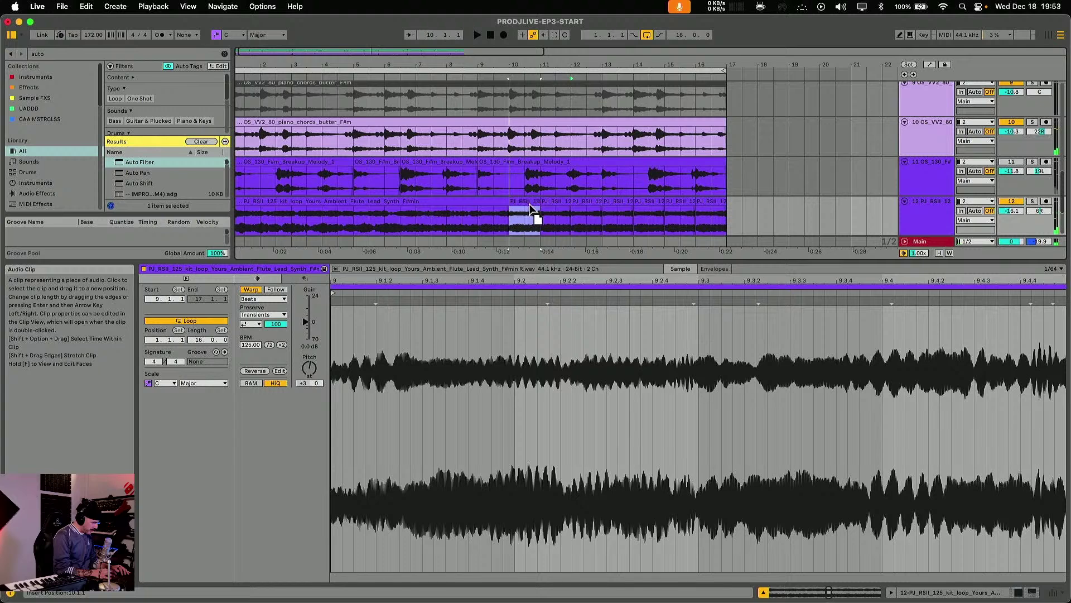
left_click_drag(531, 209, 530, 209)
left_click(480, 219)
key("space")
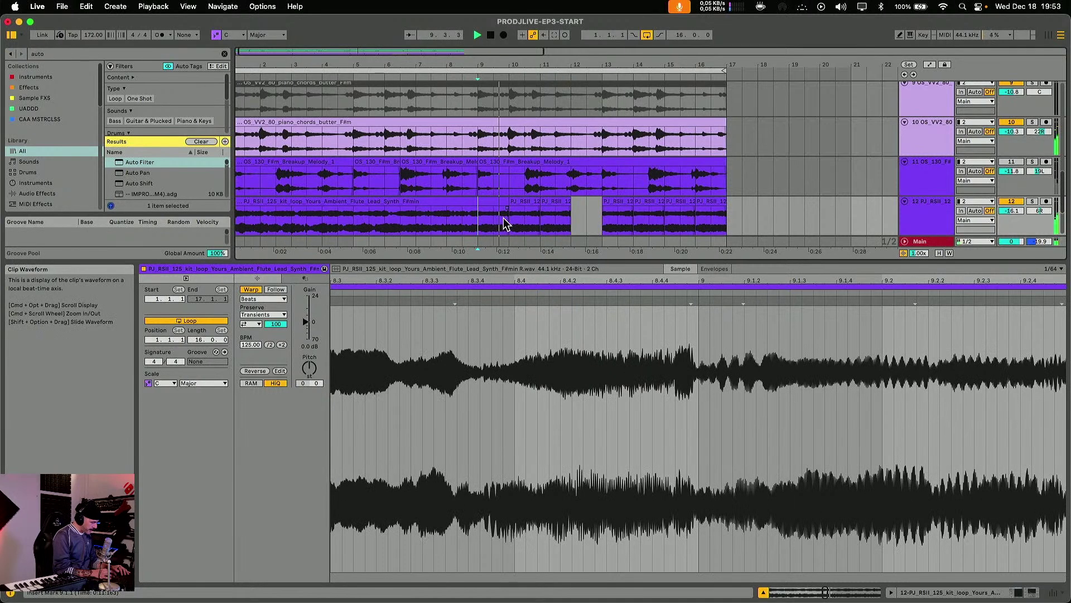
- Fill the empty bar 12 with a copy of the +3 st flute clip and set the copy's transposition to +5 st
left_click(554, 215)
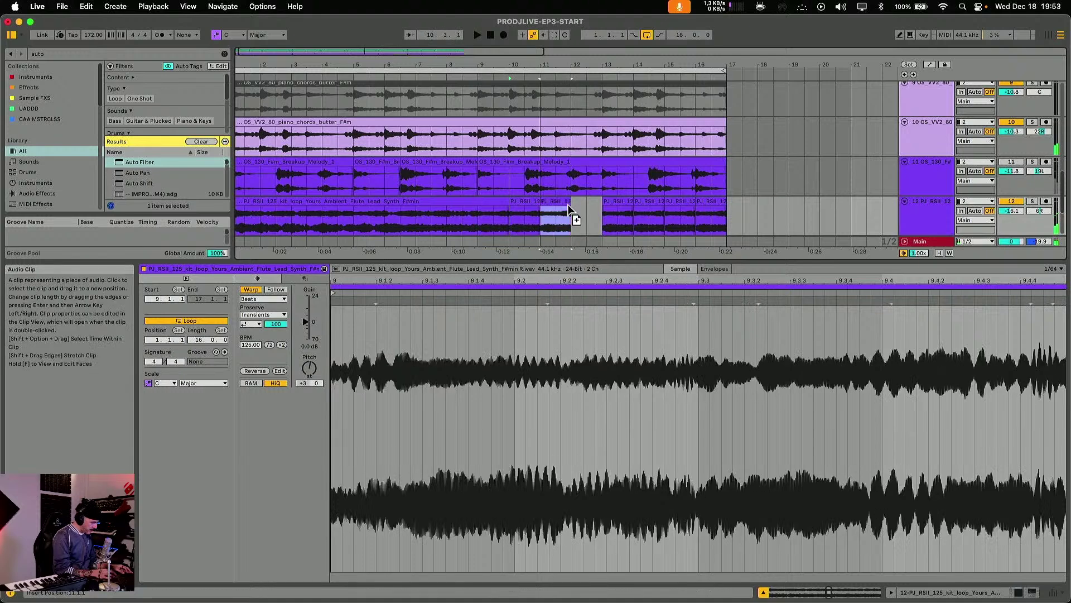
key("super+d")
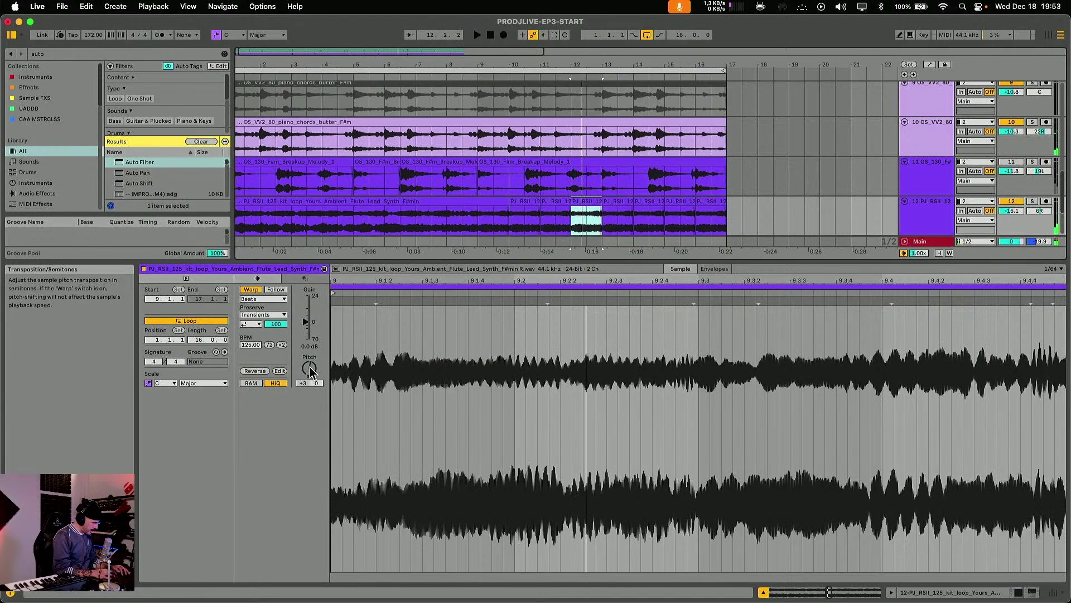
left_click_drag(303, 383, 310, 371)
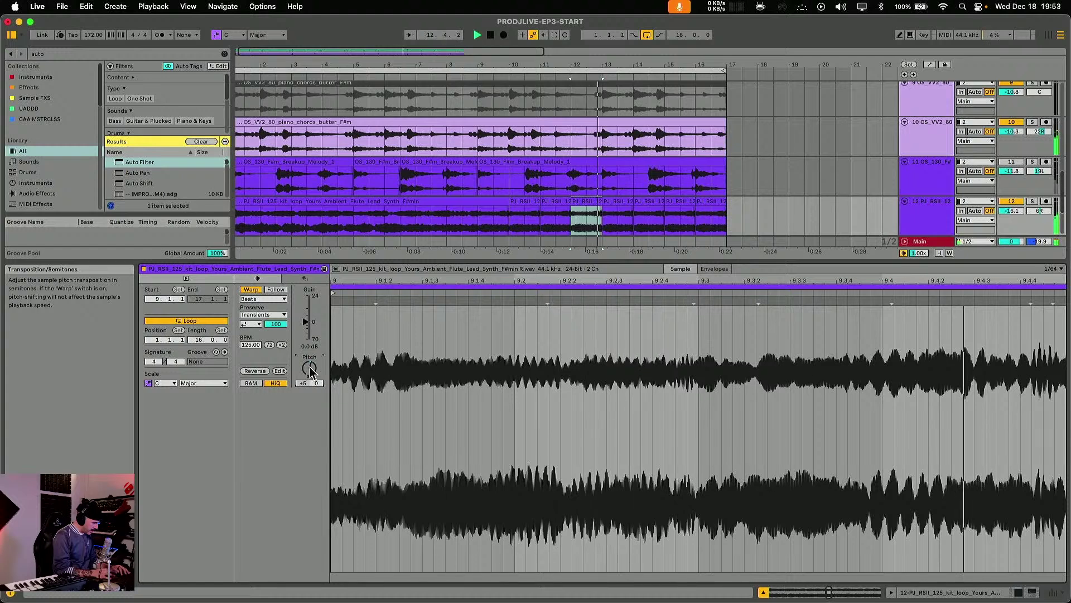
- Audition bars 9 to 12 of the flute track in solo and consolidate them into a single four-bar clip
left_click(478, 227)
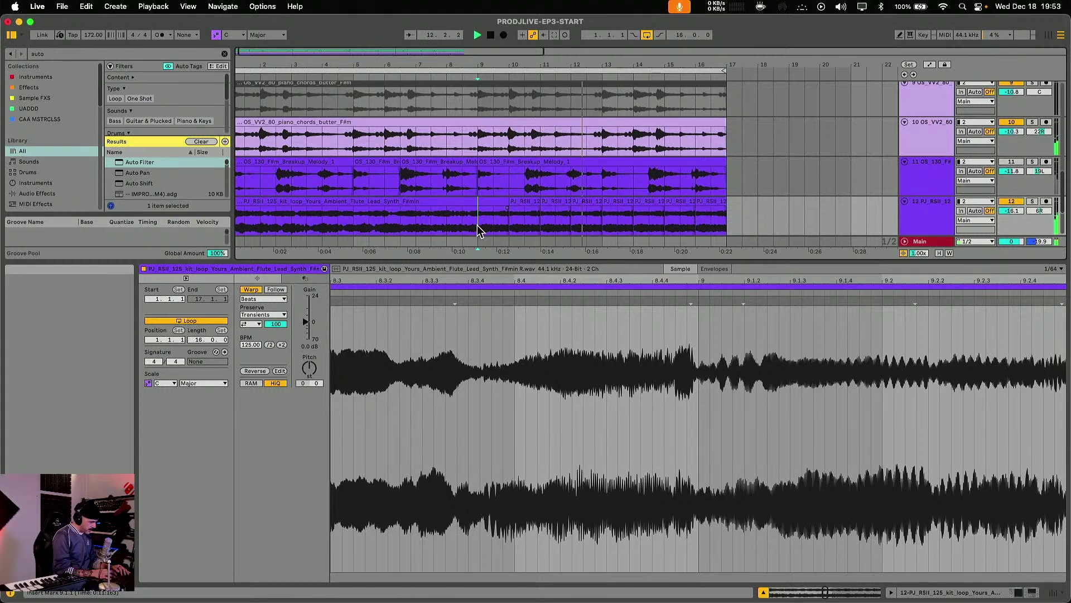
left_click_drag(477, 225, 598, 183)
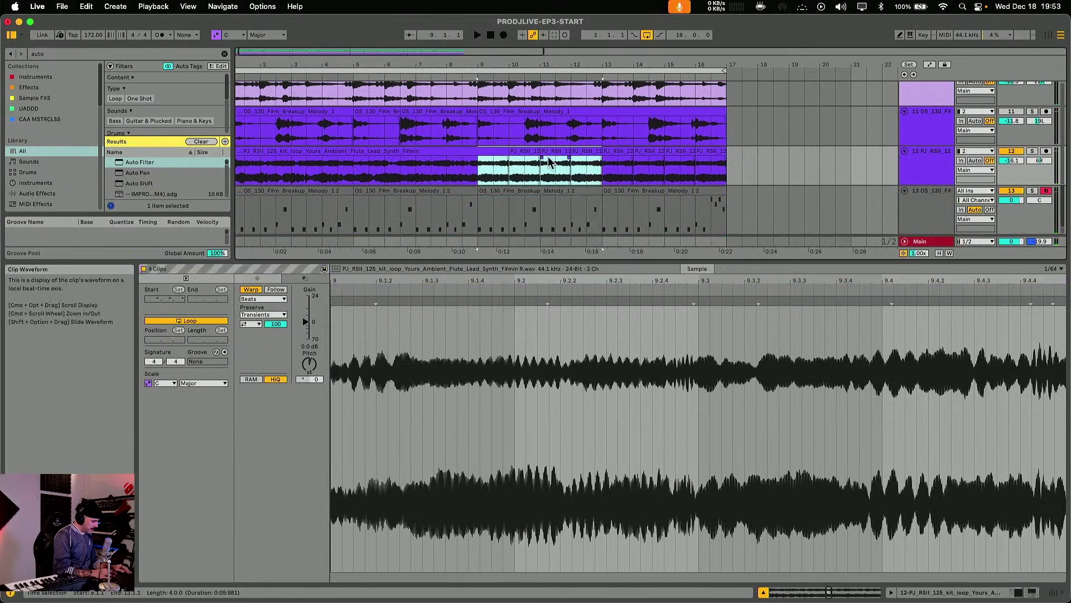
left_click(1033, 152)
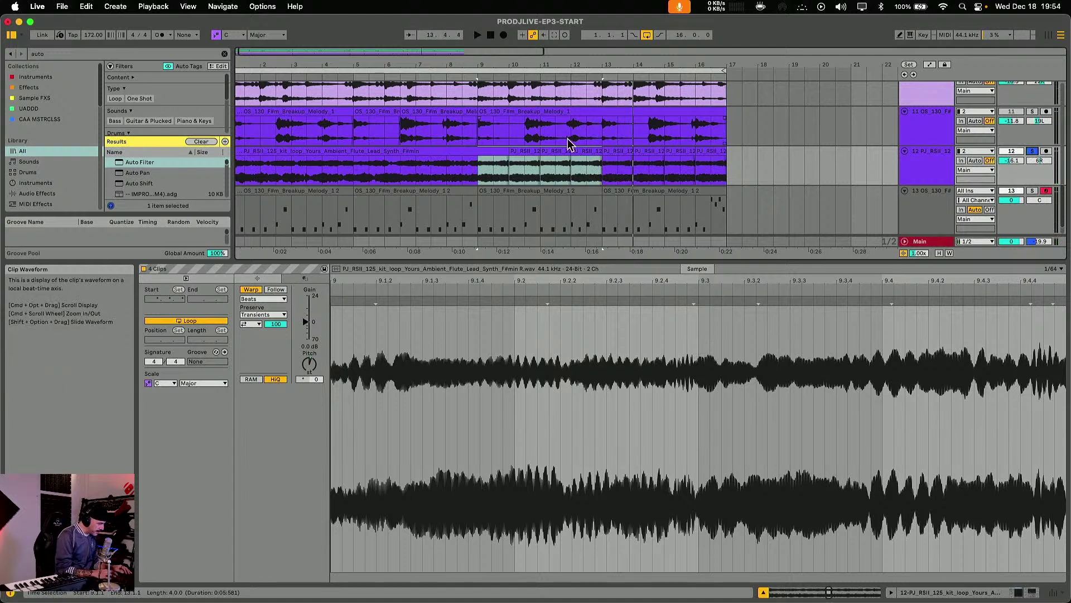
left_click(481, 162)
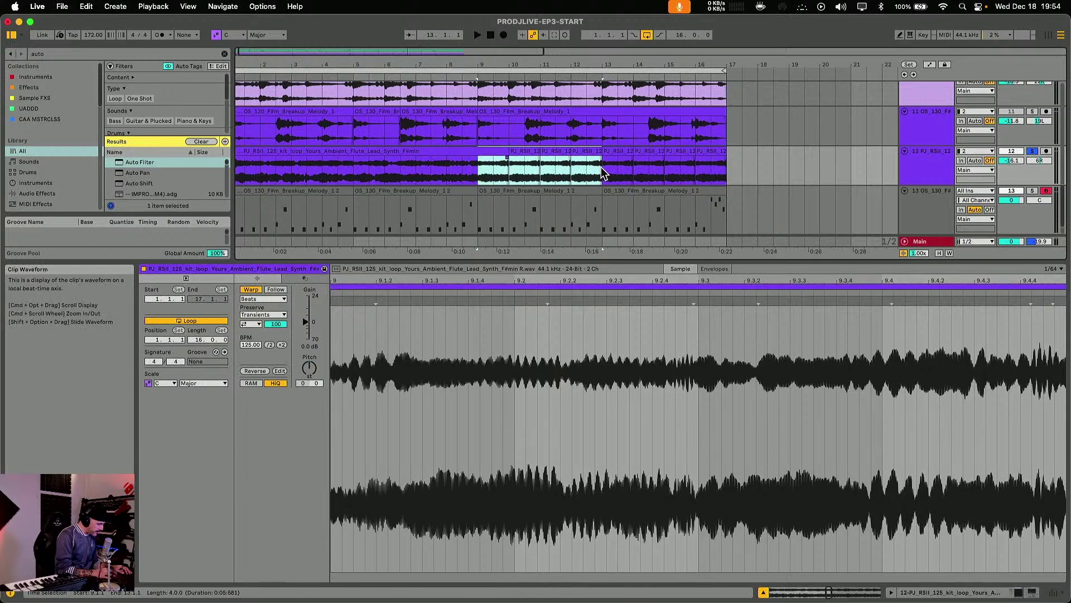
key("super+j")
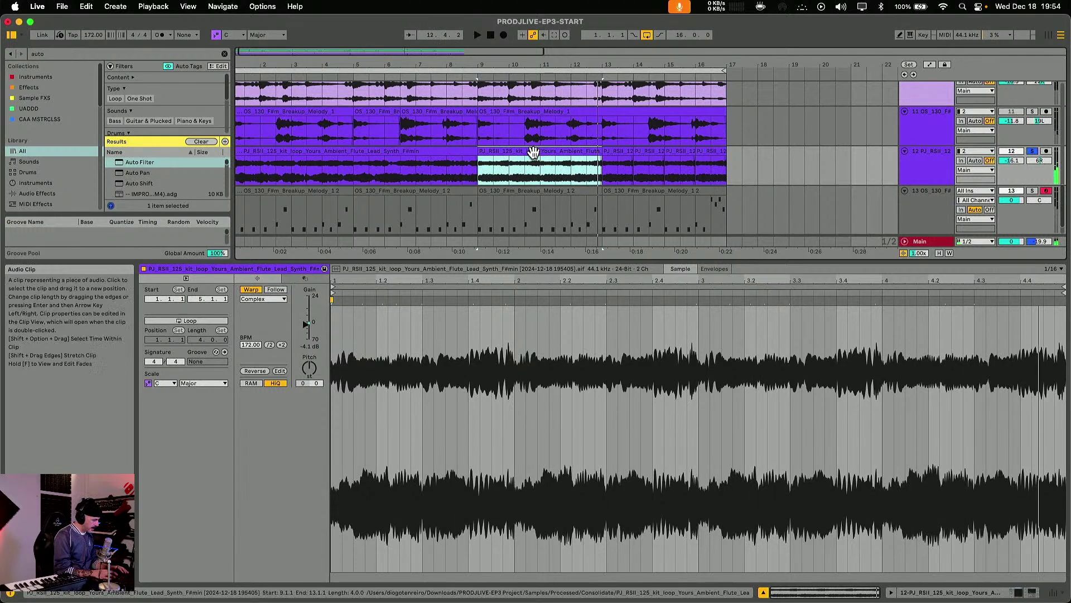
- Place the consolidated flute clip at bars 1 and 5, and set track 12's volume to -17.2 dB with its solo off
left_click_drag(531, 154, 277, 148)
key("space")
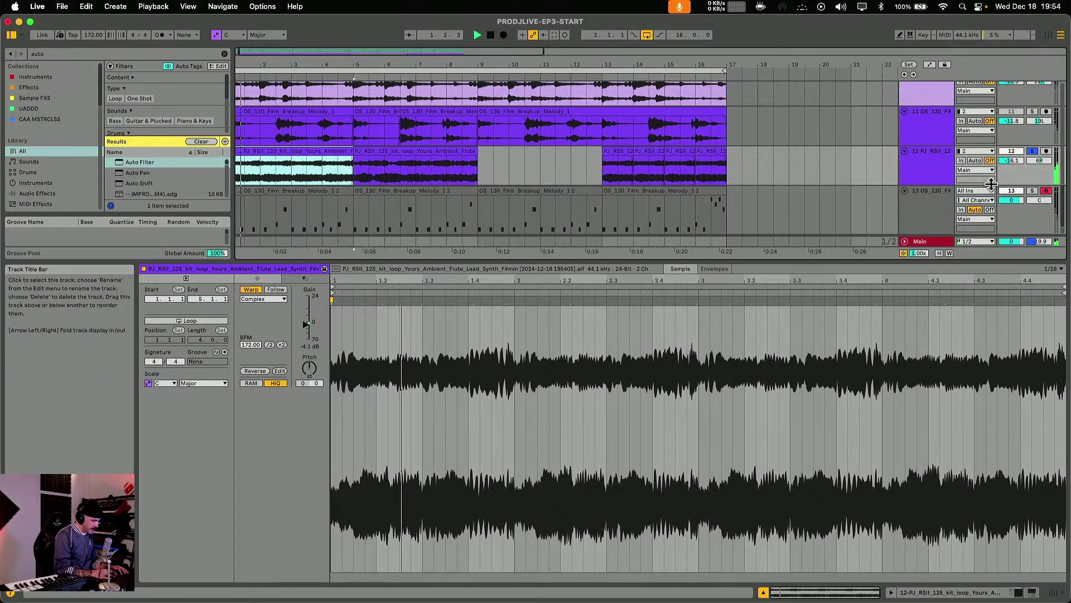
left_click_drag(1012, 160, 1007, 165)
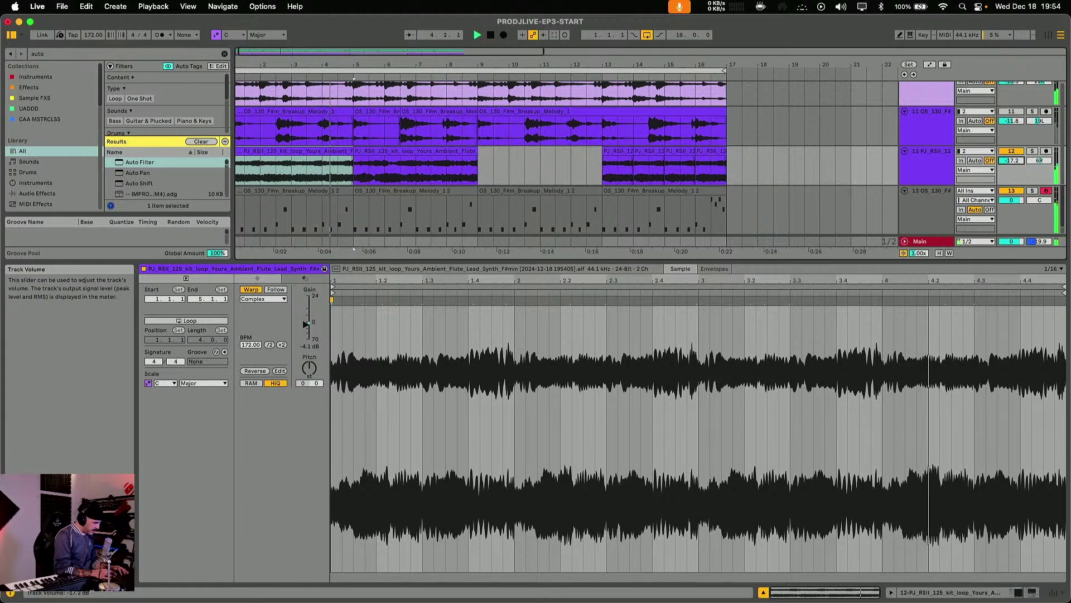
- Repeat the four-bar flute clip at bars 9 and 13, and lower track 12's volume to -17.9 dB
left_click(329, 149)
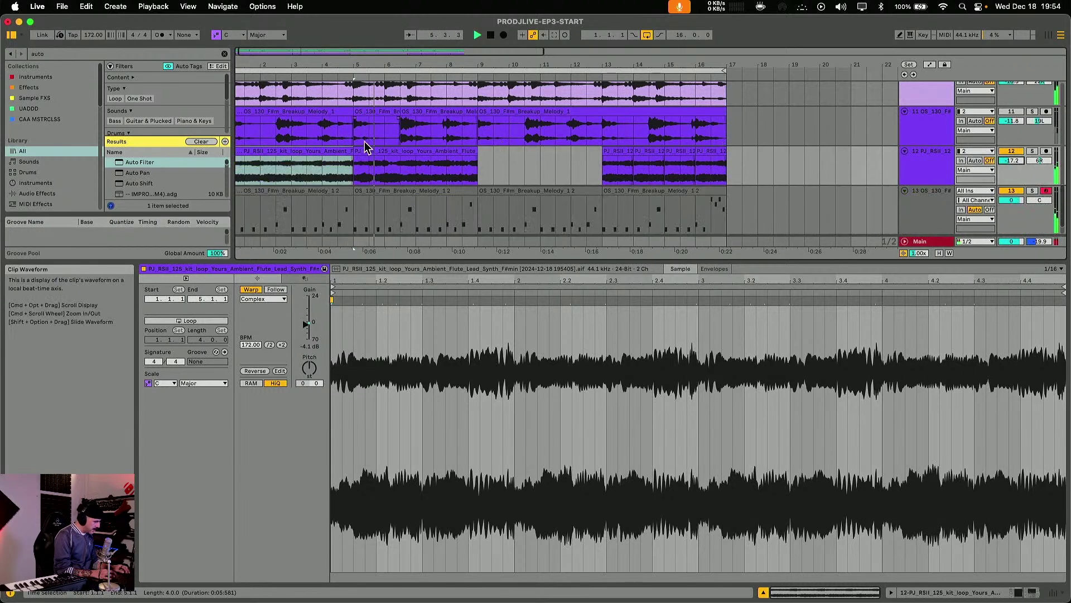
key("Right")
key("Right")
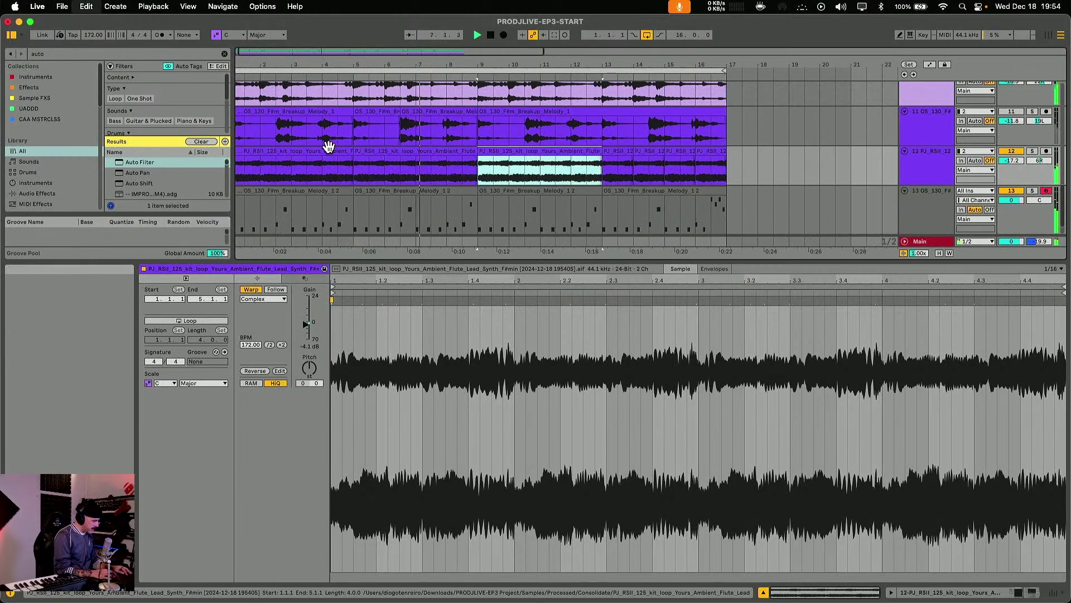
key("Right")
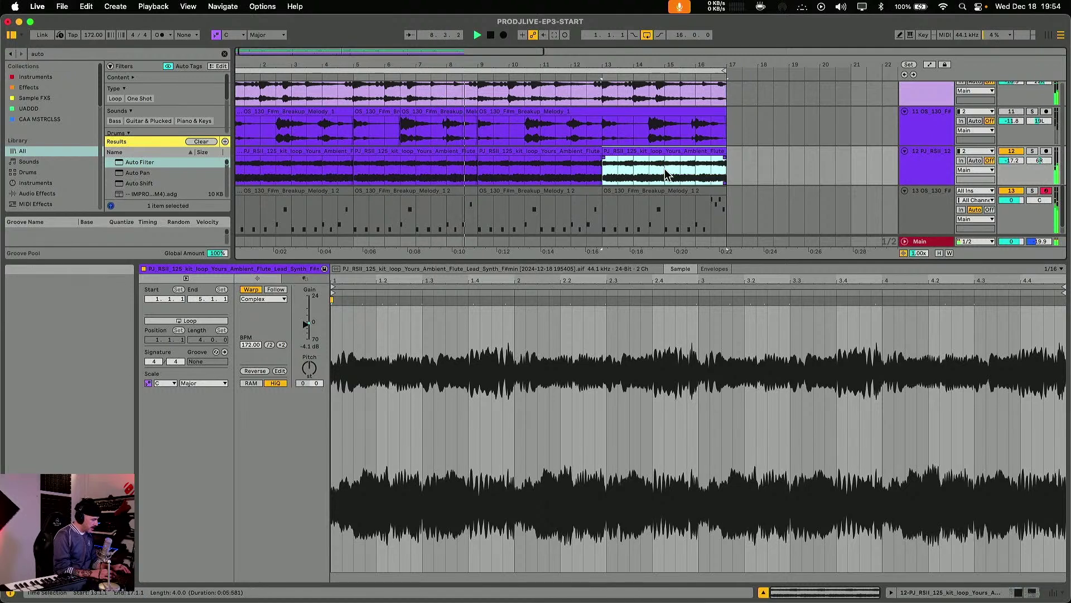
left_click(1013, 160)
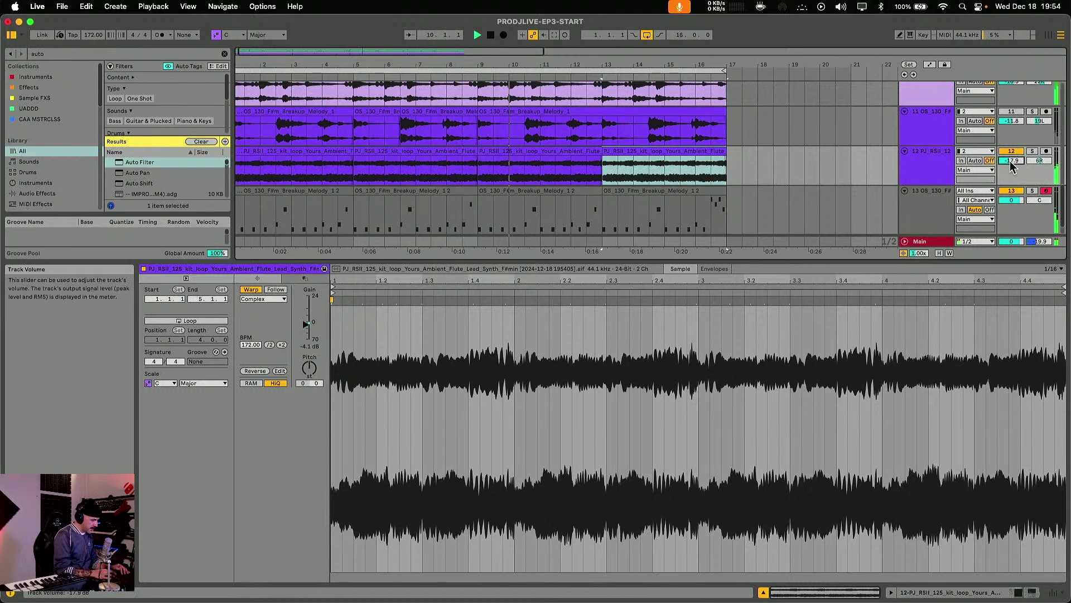
- Solo the flute track, enable its Pro-Q 3 equalizer, and open the equalizer's editor
left_click(1033, 152)
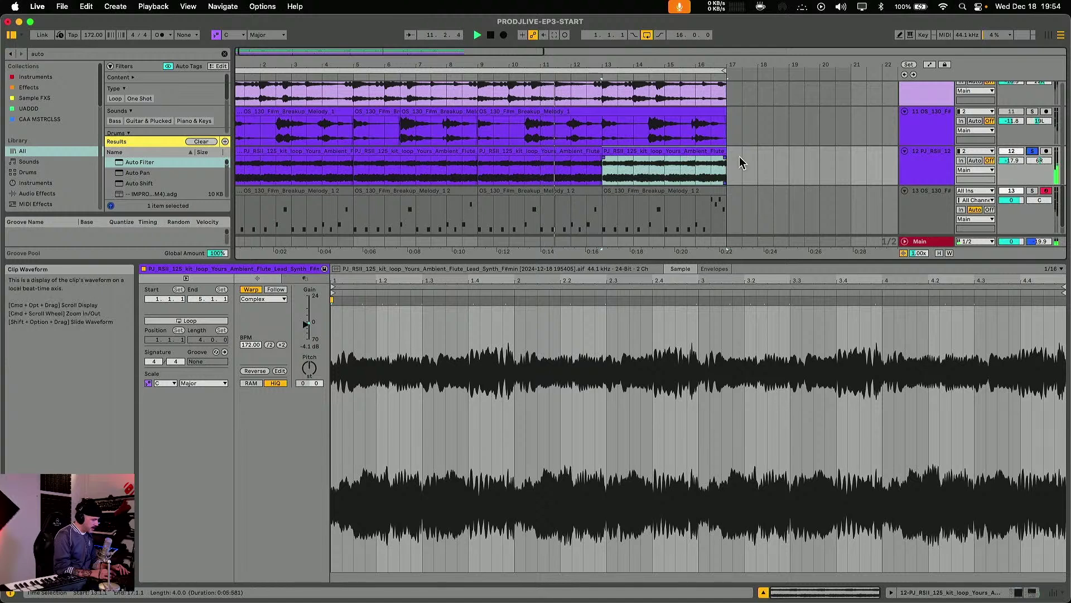
left_click(938, 159)
scroll(938, 159, "up", 5)
left_click(937, 159)
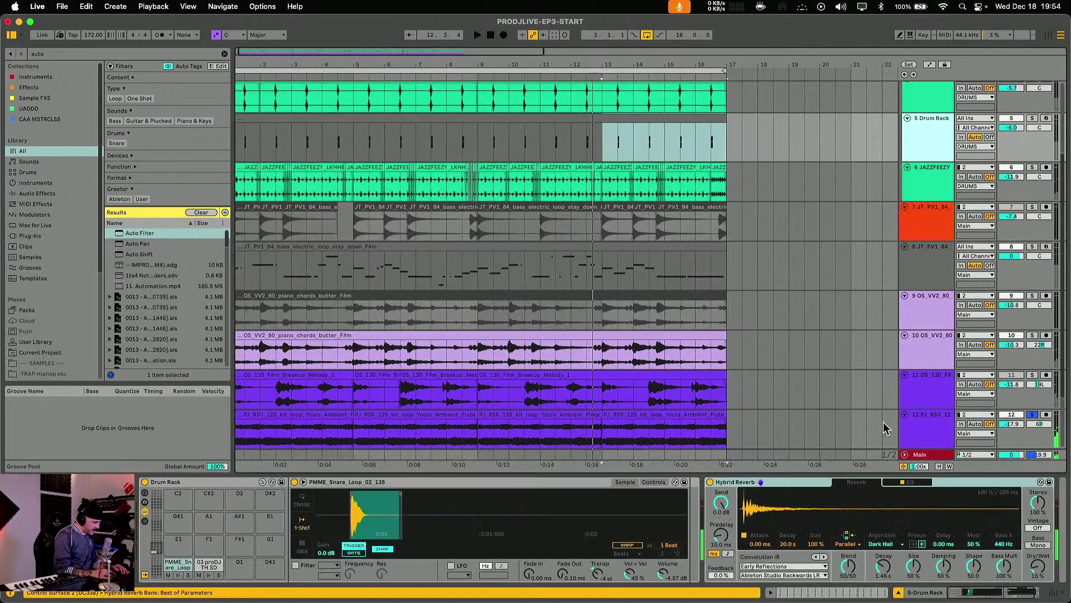
left_click(938, 374)
key("Down")
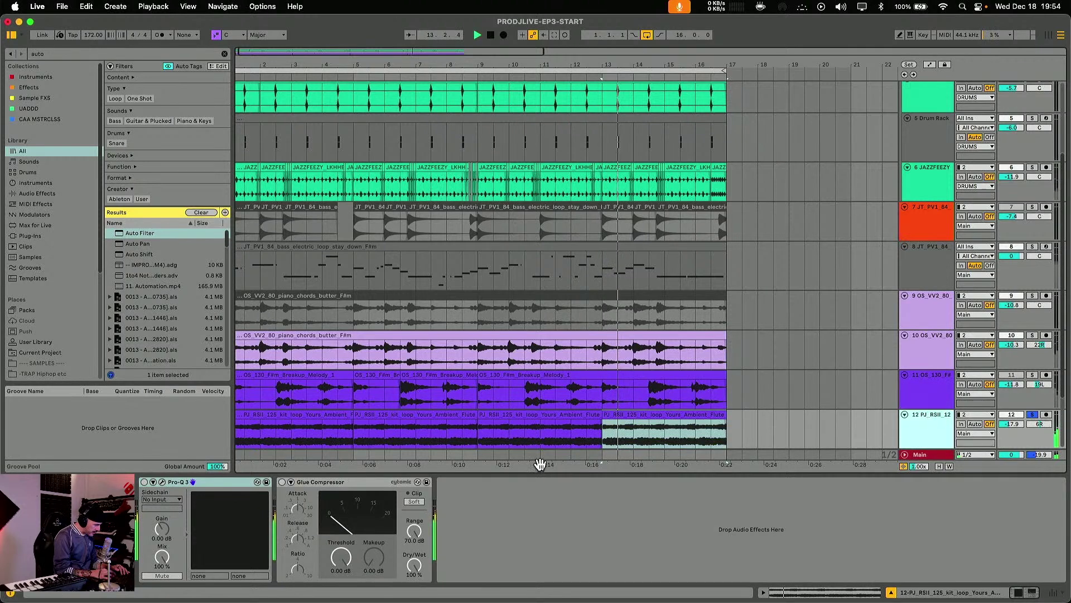
scroll(903, 420, "down", 4)
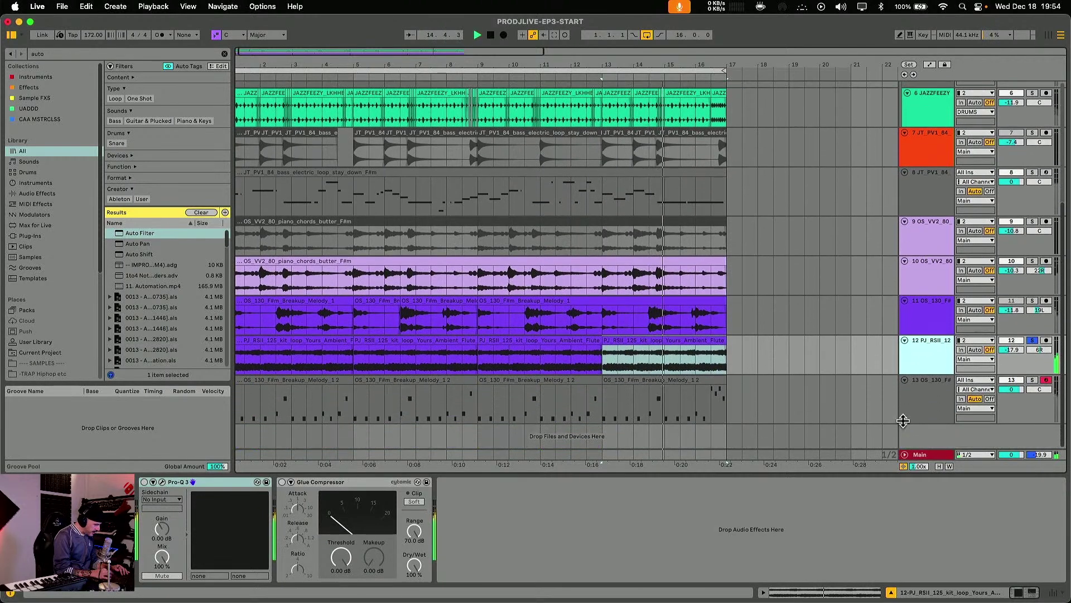
left_click(145, 482)
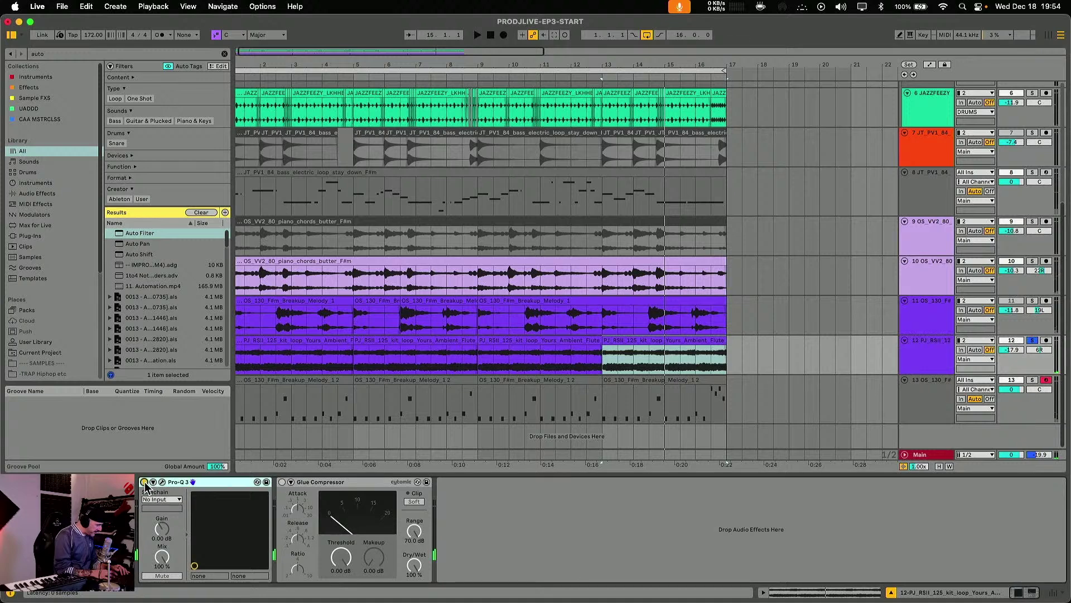
left_click(162, 482)
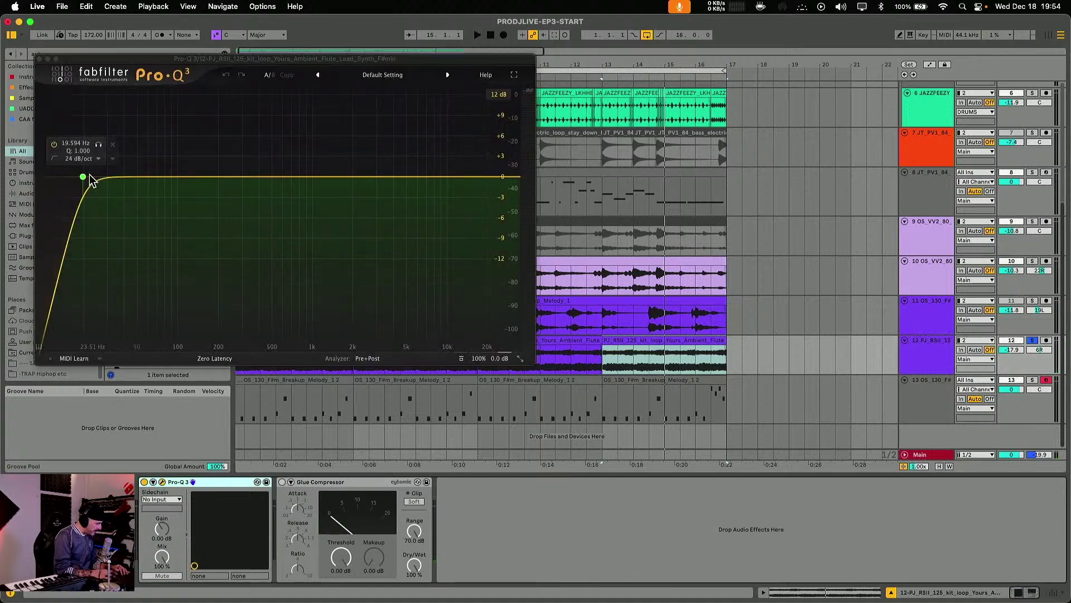
- Raise the flute equalizer's low cut to 179.66 Hz with a Q of 0.703 and check it during playback
key("space")
left_click_drag(84, 176, 212, 196)
key("space")
key("space")
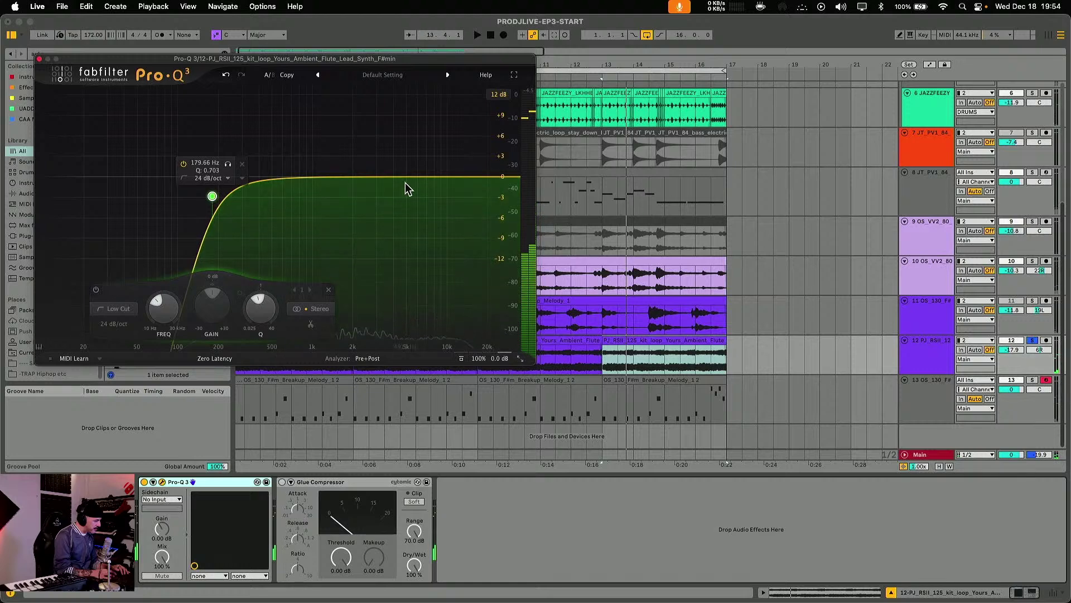
- Add a 12 dB/oct high cut to the flute equalizer at 7256.8 Hz with a Q of 1.114
left_click(491, 178)
left_click_drag(492, 177, 425, 175)
key("space")
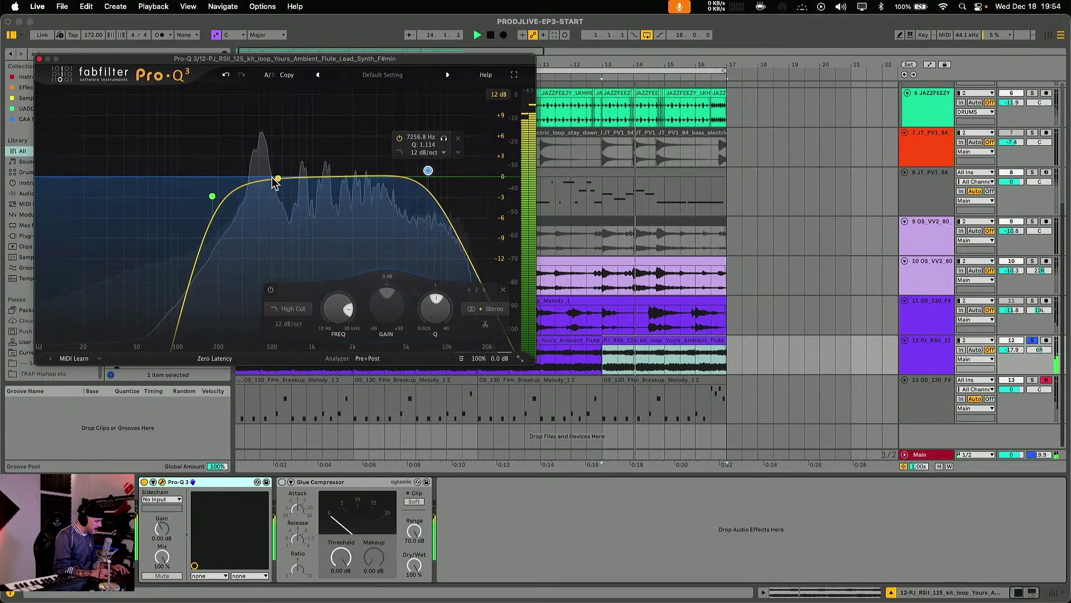
- Raise the flute equalizer's 24 dB/oct low cut to about 316 Hz with a Q of 0.474, and close its editor
left_click_drag(212, 196, 250, 218)
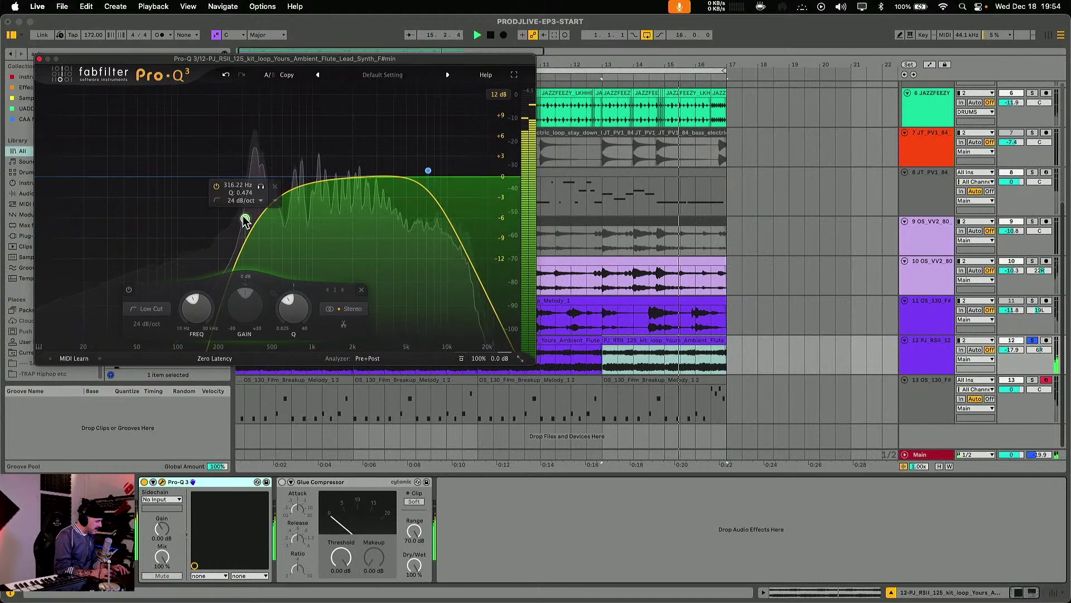
left_click(39, 59)
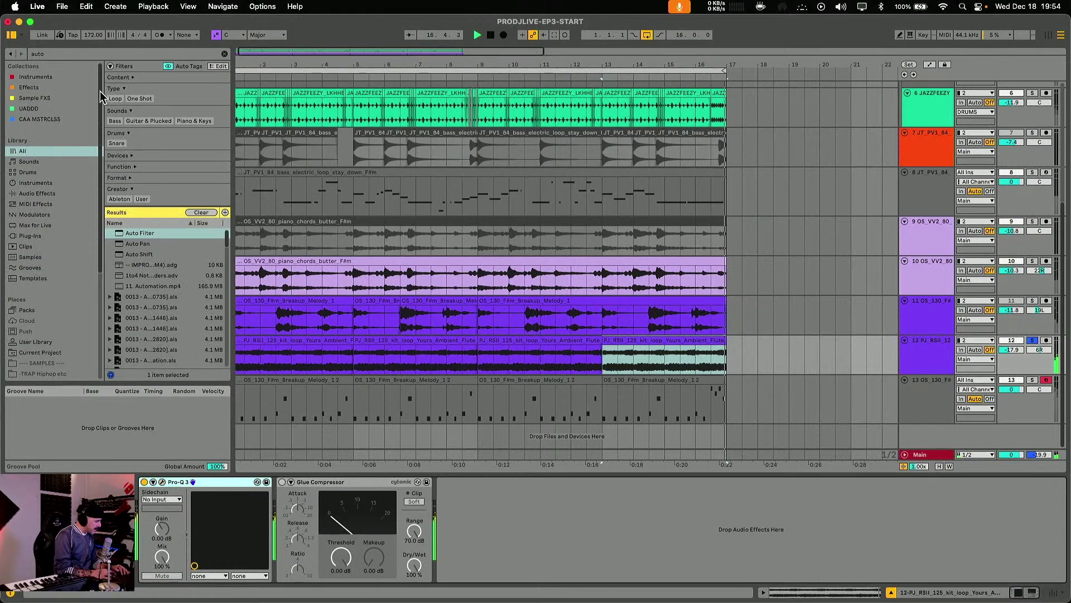
key("space")
- Search the browser for "delay" effects, and replace the search with "echo"
left_click(59, 54)
type("delay")
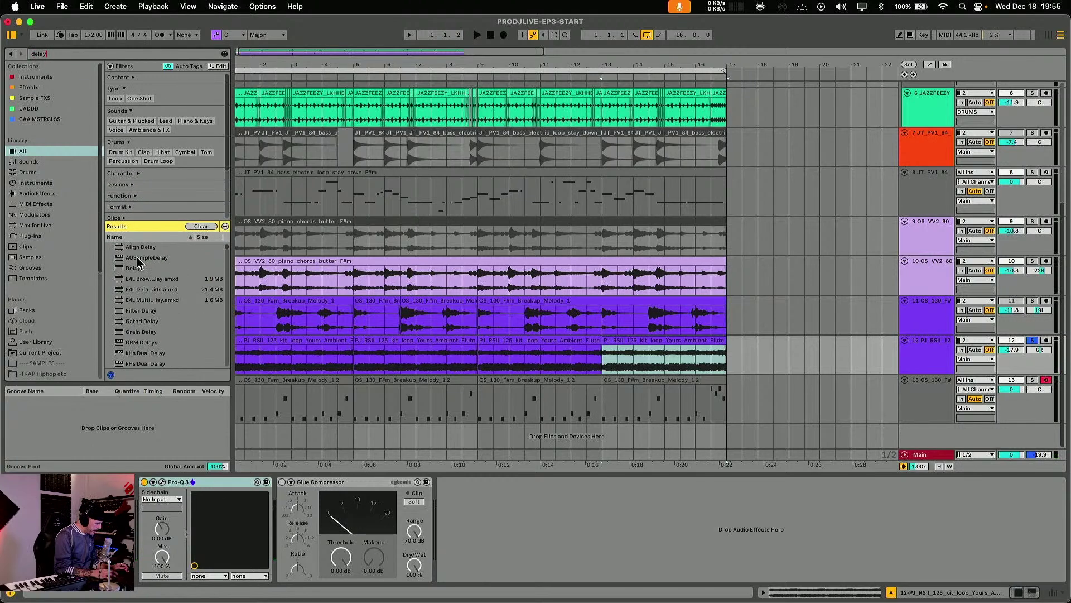
type("echo")
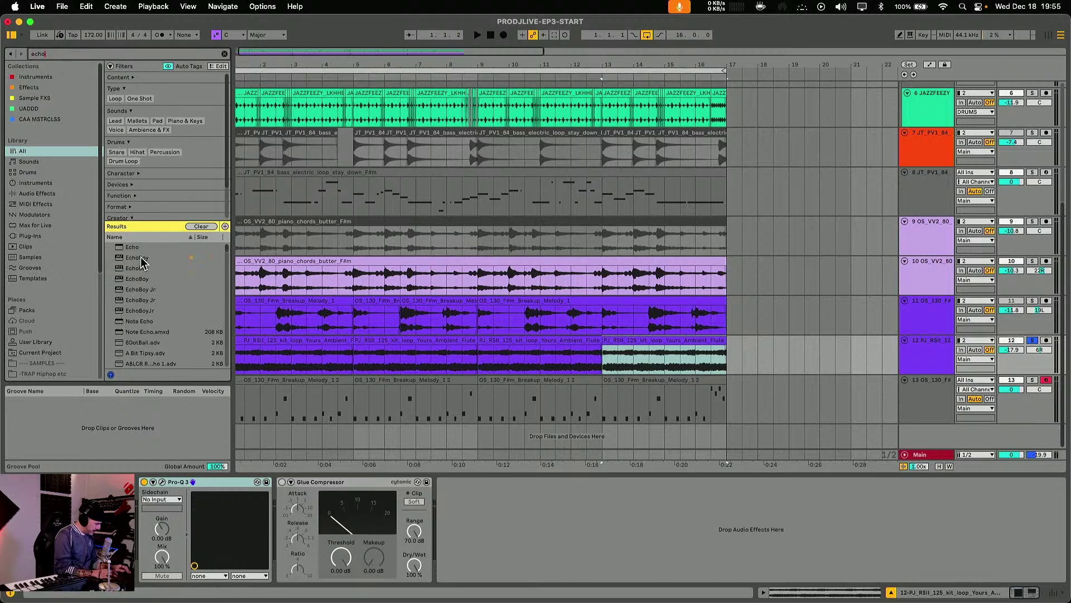
- Try EchoBoy at the end of the flute track's effects, and remove it from the track
left_click_drag(142, 258, 285, 281)
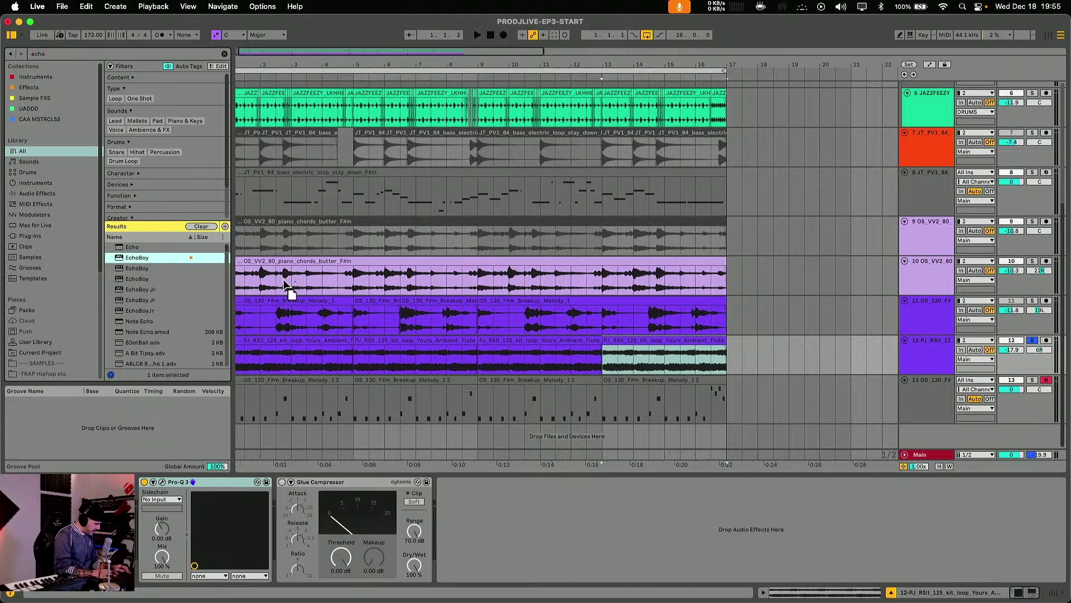
left_click_drag(463, 497, 465, 499)
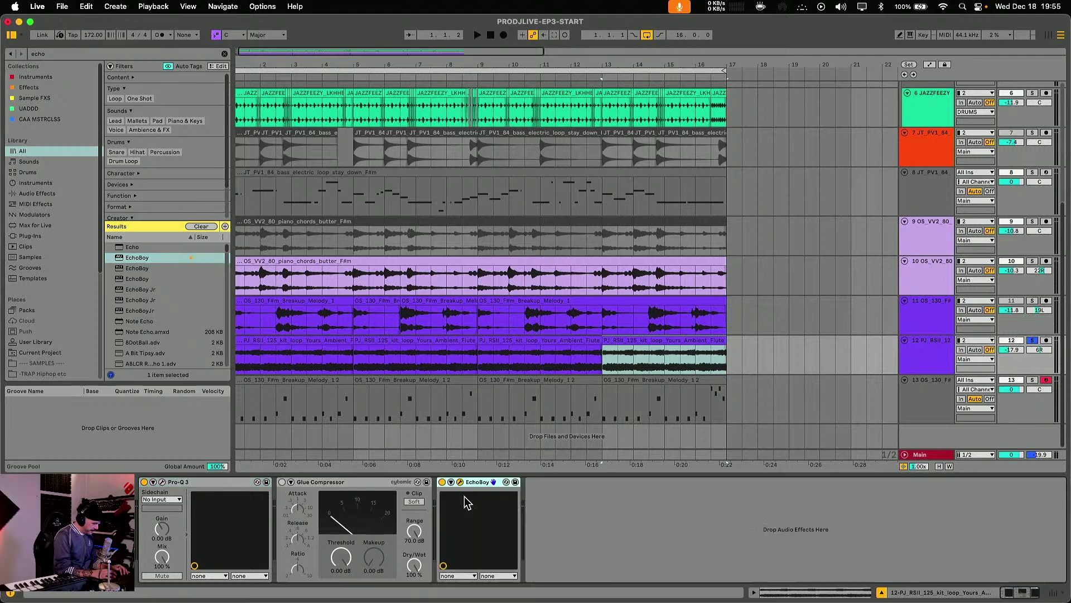
key("space")
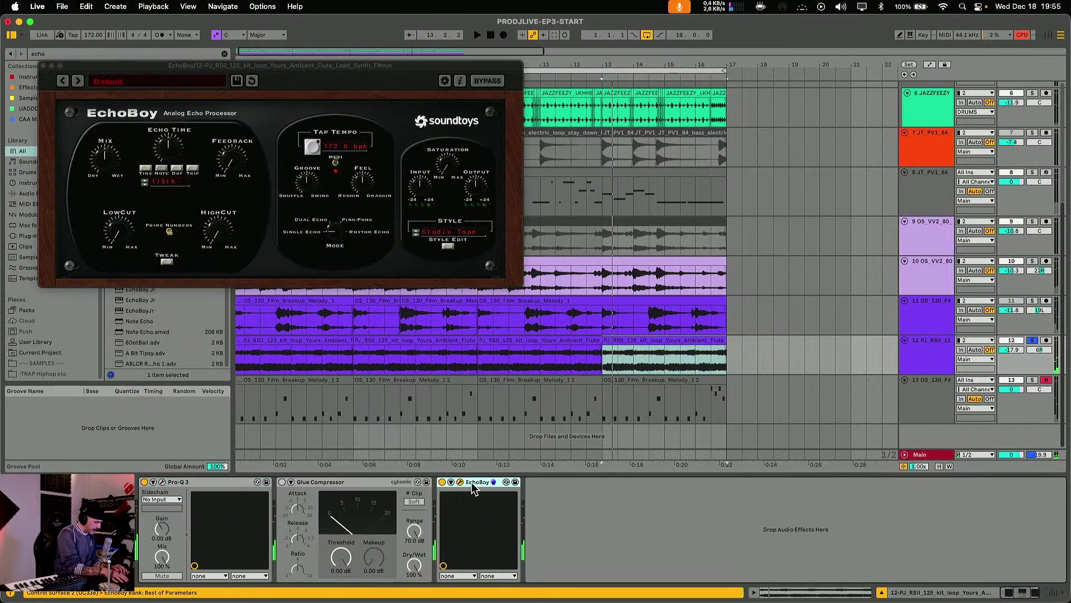
key("Delete")
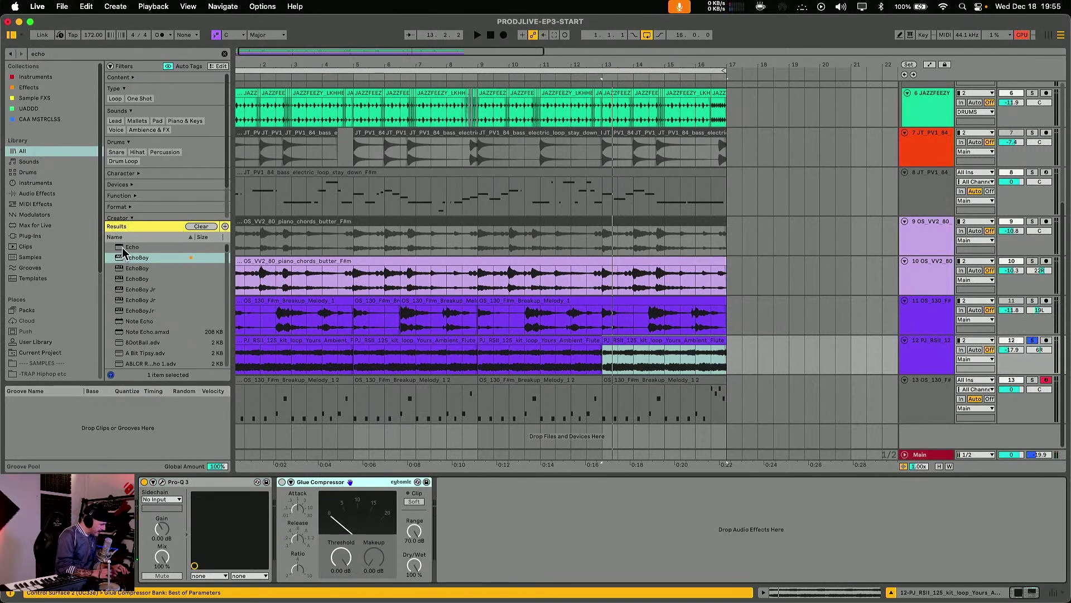
- Add Echo after the flute track's Glue Compressor, with its feedback at 0% and dry/wet at 21%
left_click_drag(122, 247, 489, 513)
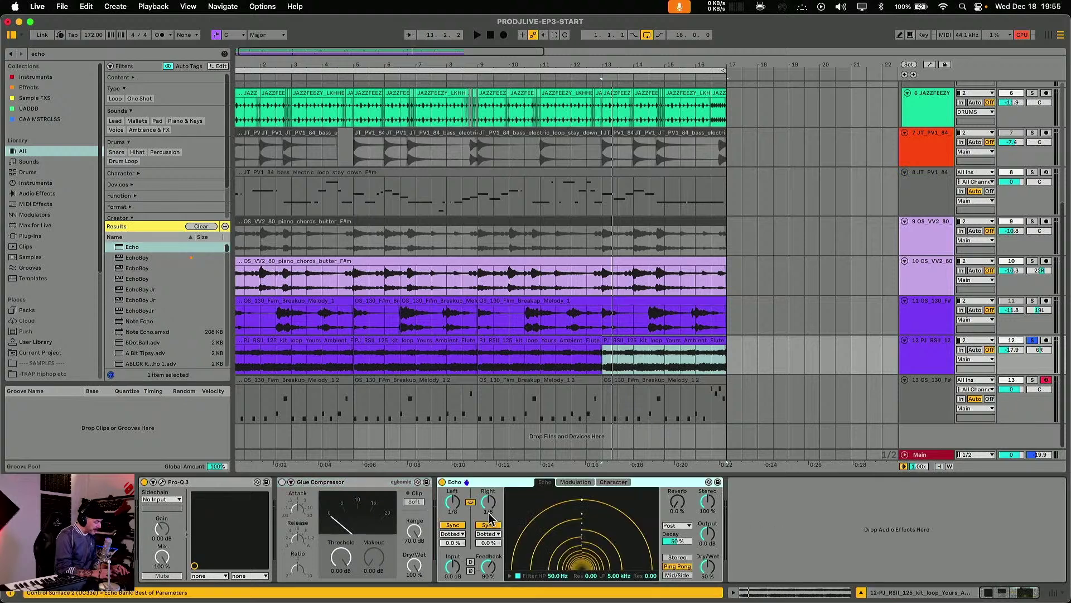
left_click_drag(711, 571, 711, 583)
key("space")
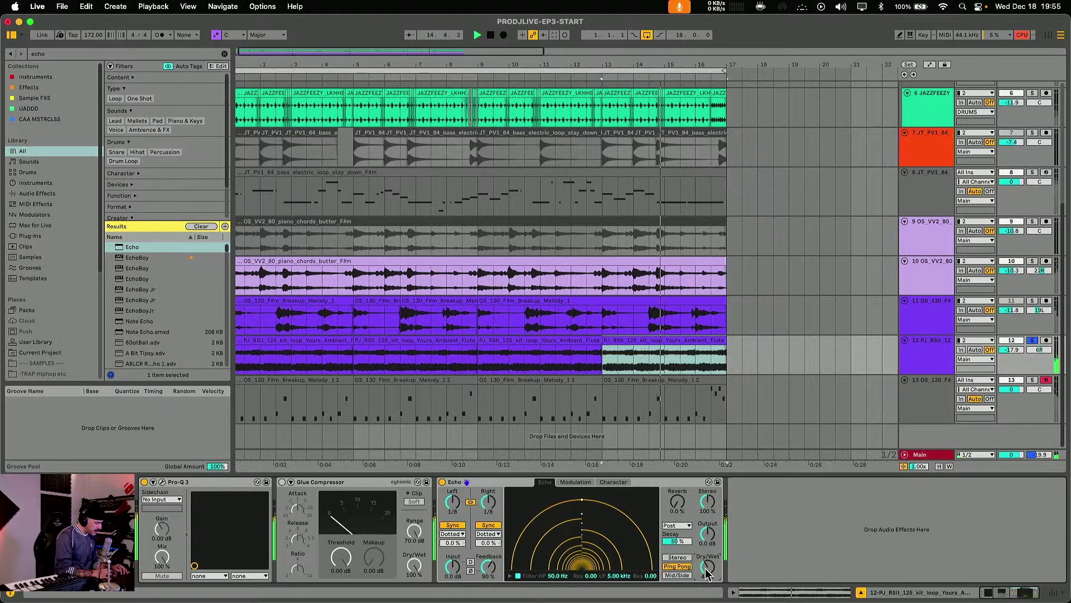
left_click_drag(708, 572, 708, 593)
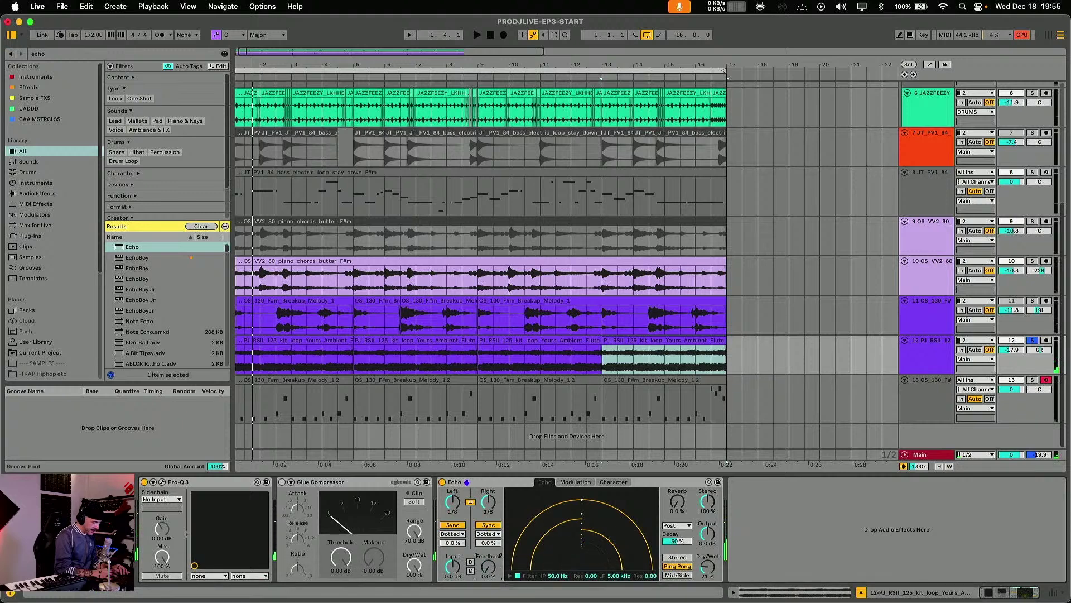
- Raise Echo's dry/wet mix while checking the flute in playback, and unsolo the flute track
key("space")
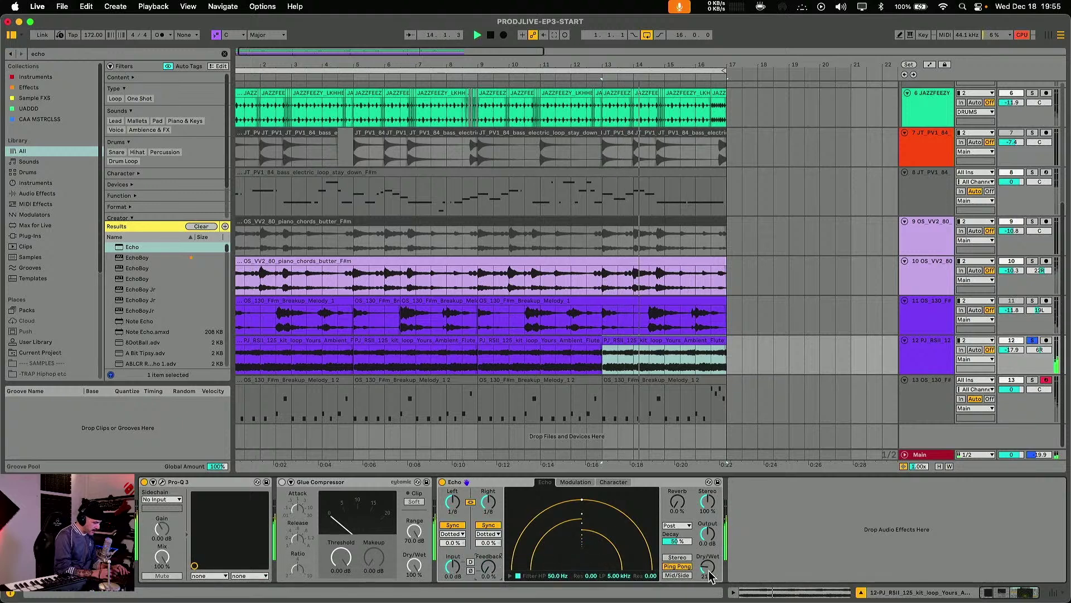
left_click_drag(711, 577, 710, 537)
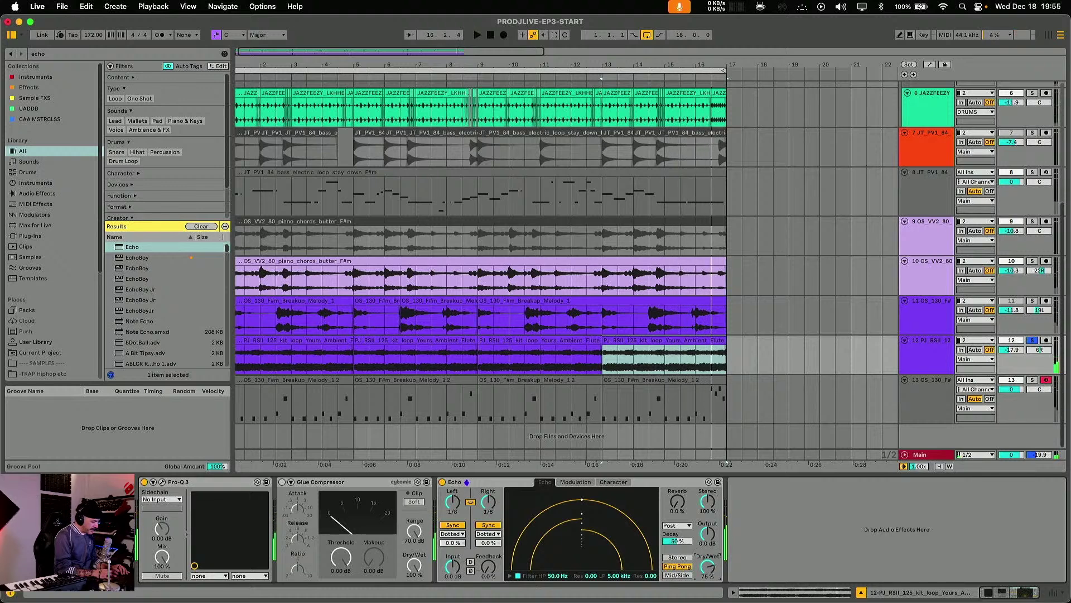
left_click(1034, 341)
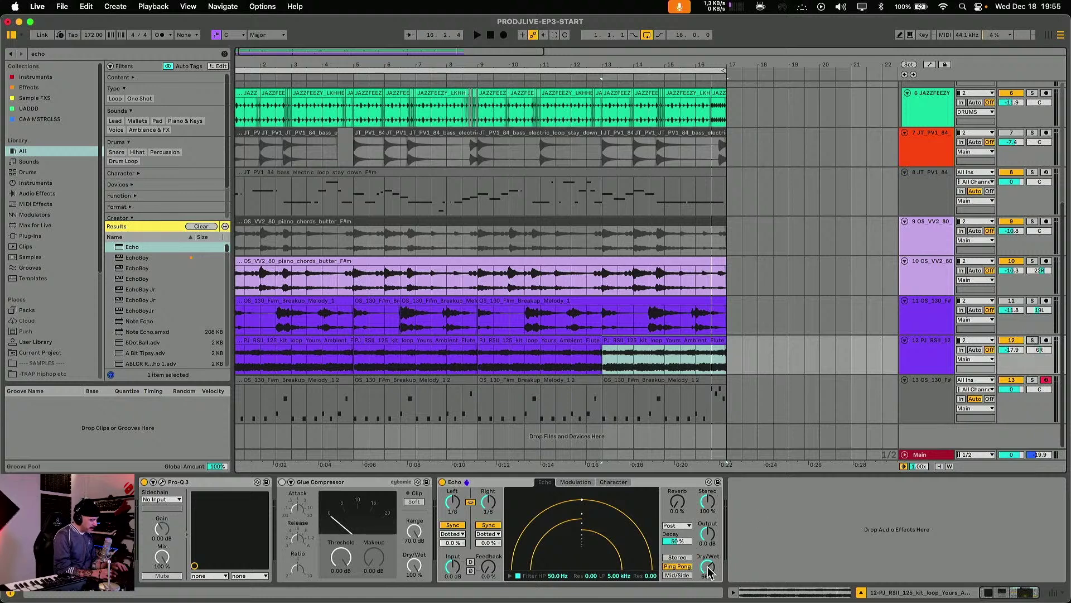
left_click_drag(709, 569, 708, 553)
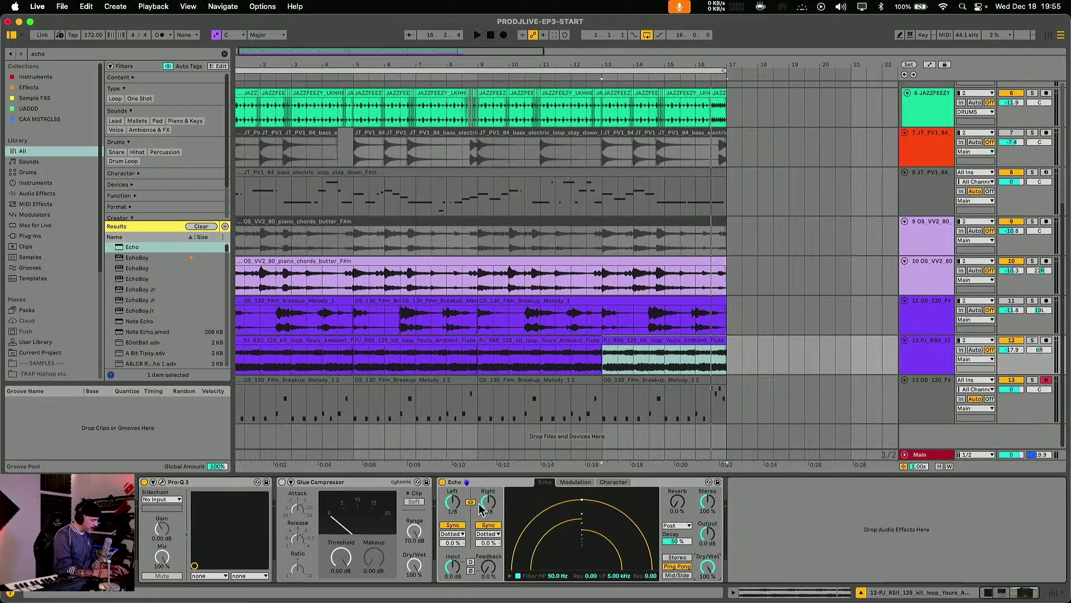
- Set both Echo delay times to 1/4 in Notes mode, the reverb to 53% and the dry/wet to 45%
key("space")
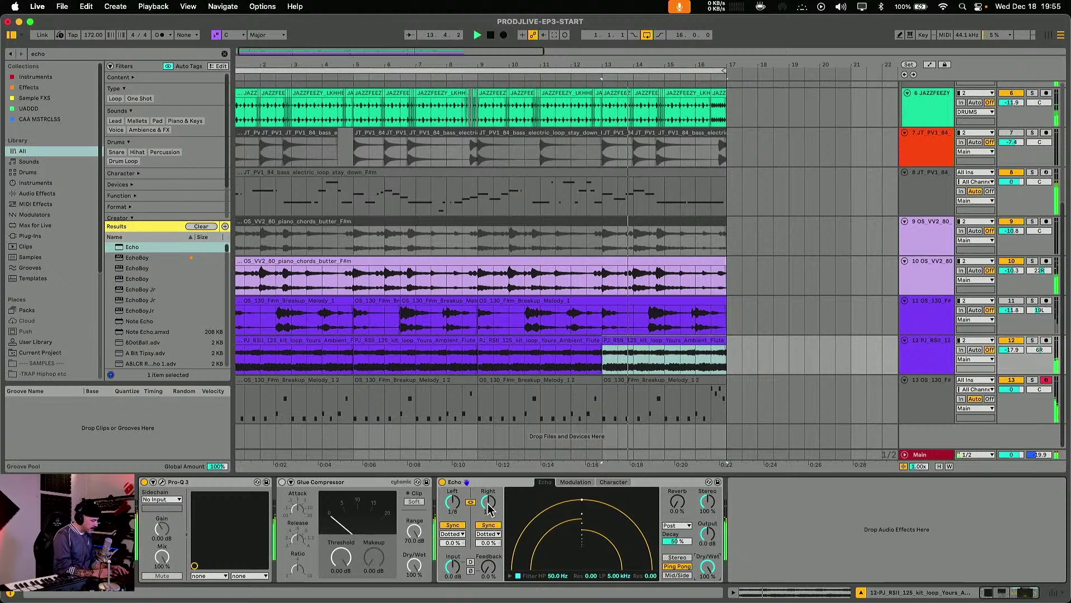
left_click(487, 534)
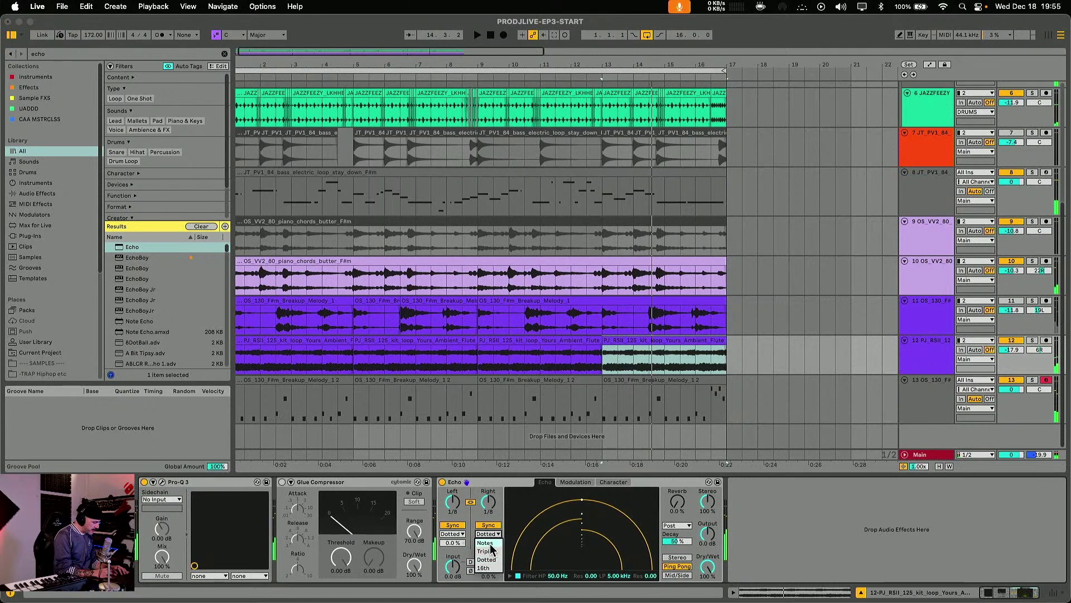
left_click(490, 543)
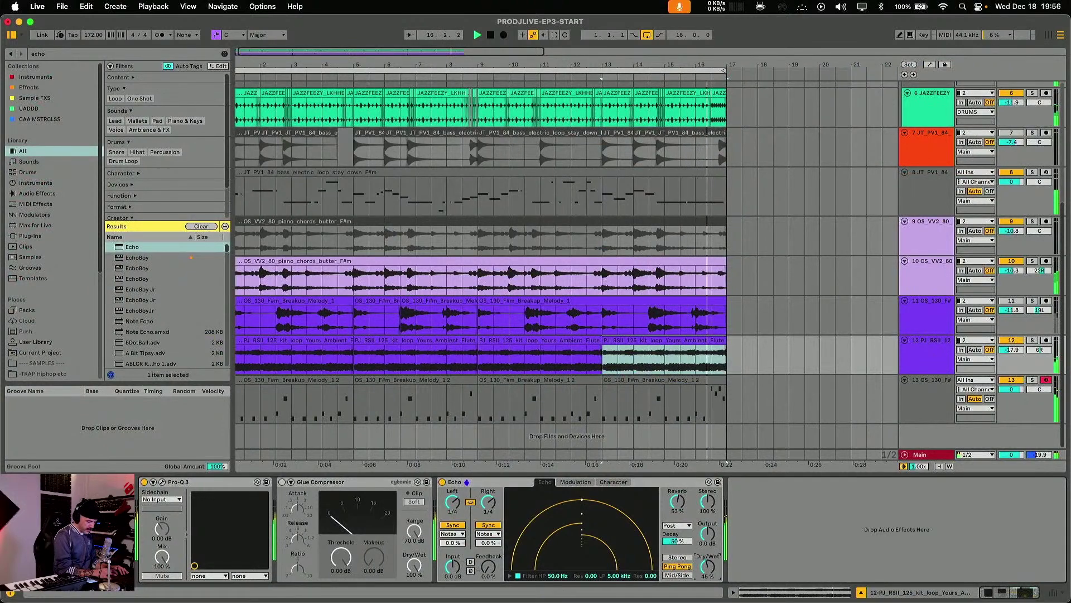
left_click_drag(708, 565, 708, 578)
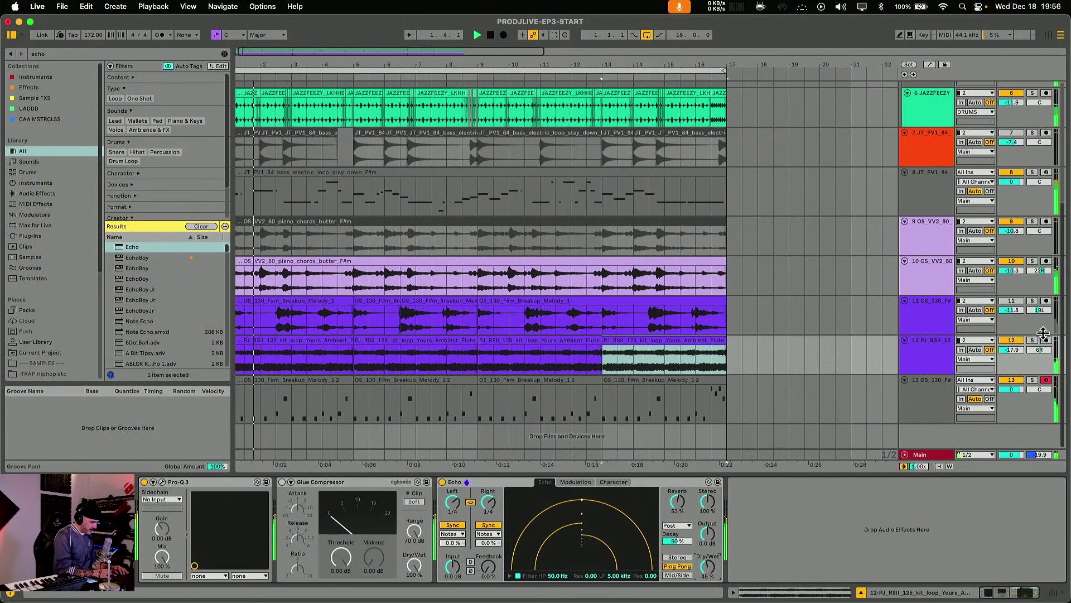
- Raise the flute track's volume to -14.0 dB and duplicate the track
mouse_move(1012, 349)
left_mouse_down()
mouse_move(1011, 335)
mouse_move(1011, 347)
left_mouse_up()
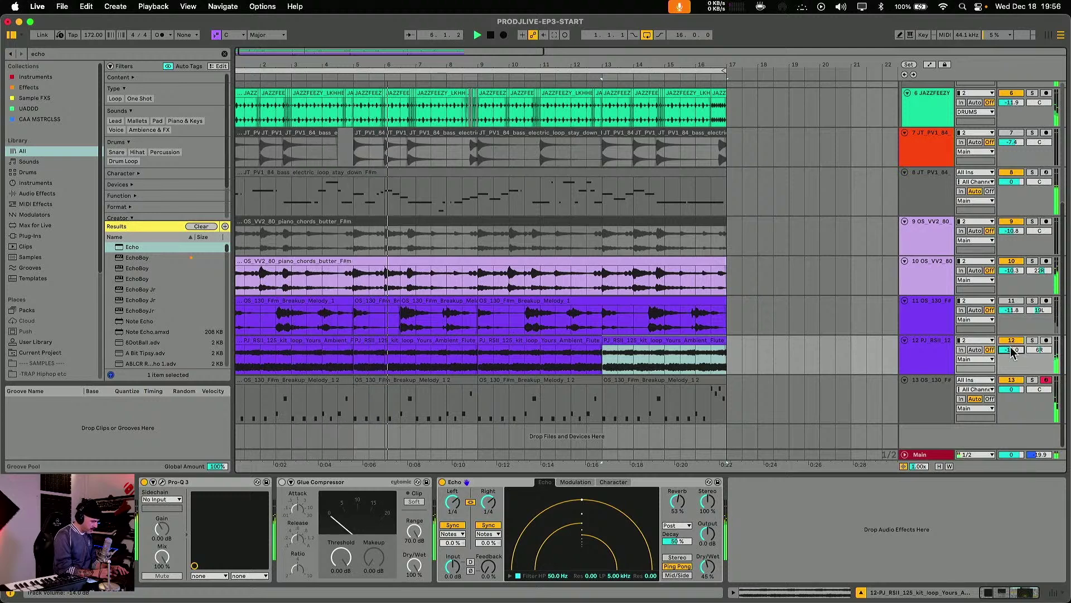
left_click(936, 357)
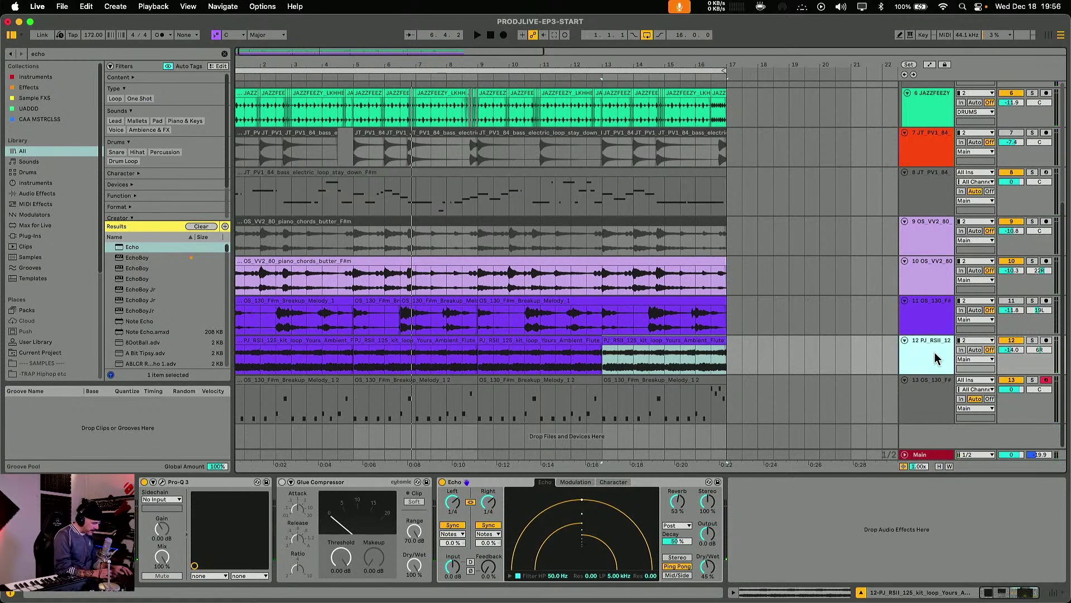
key("super+d")
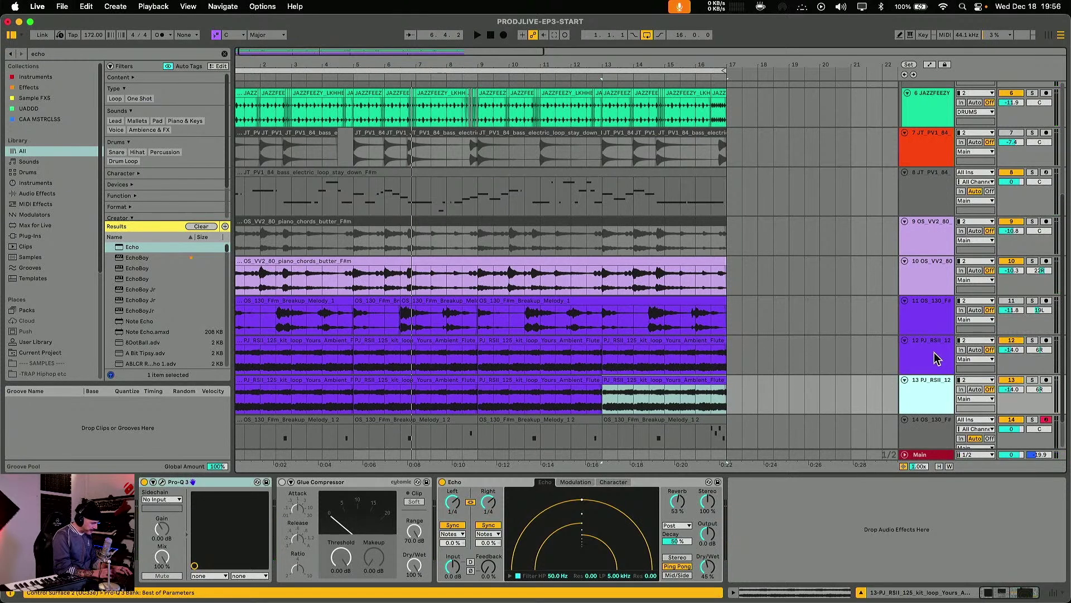
- Remove Echo and Glue Compressor from the duplicate flute track, keeping only its Pro-Q 3
left_click(245, 381, "shift")
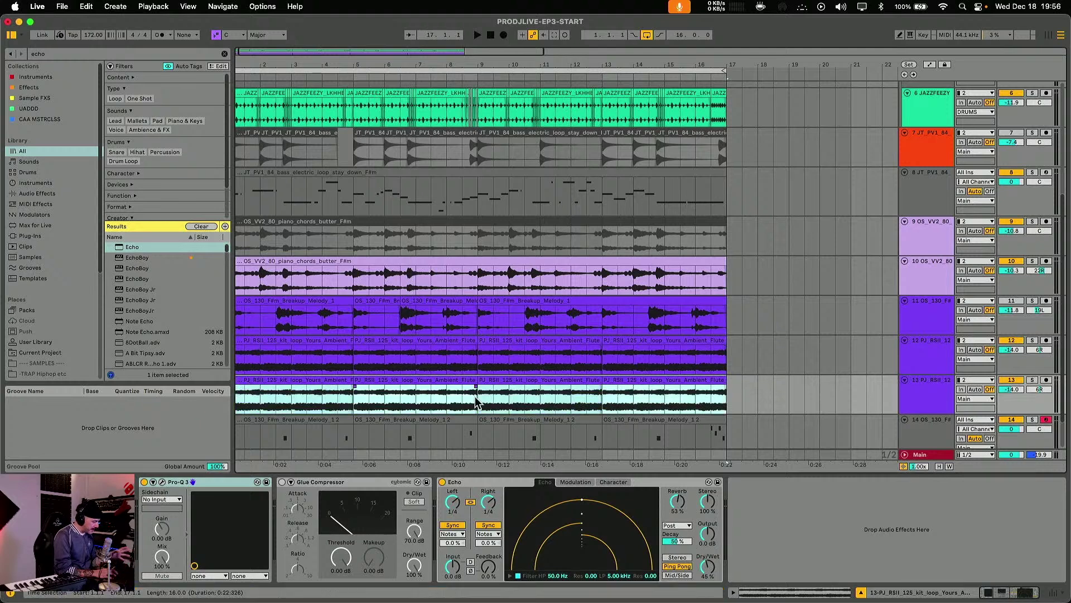
left_click(483, 483)
key("Delete")
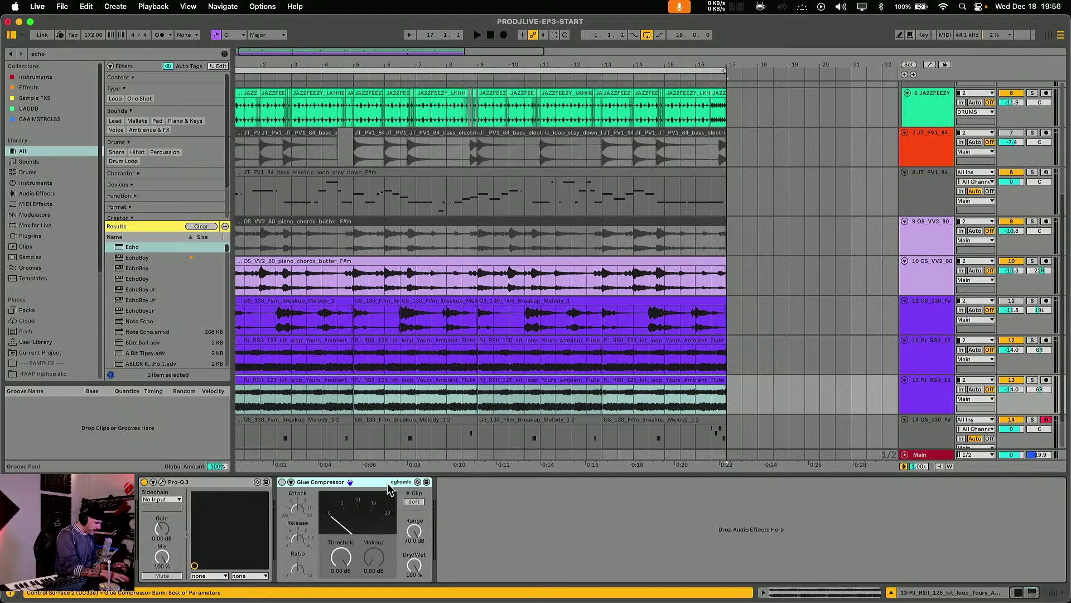
key("Delete")
left_click(920, 356)
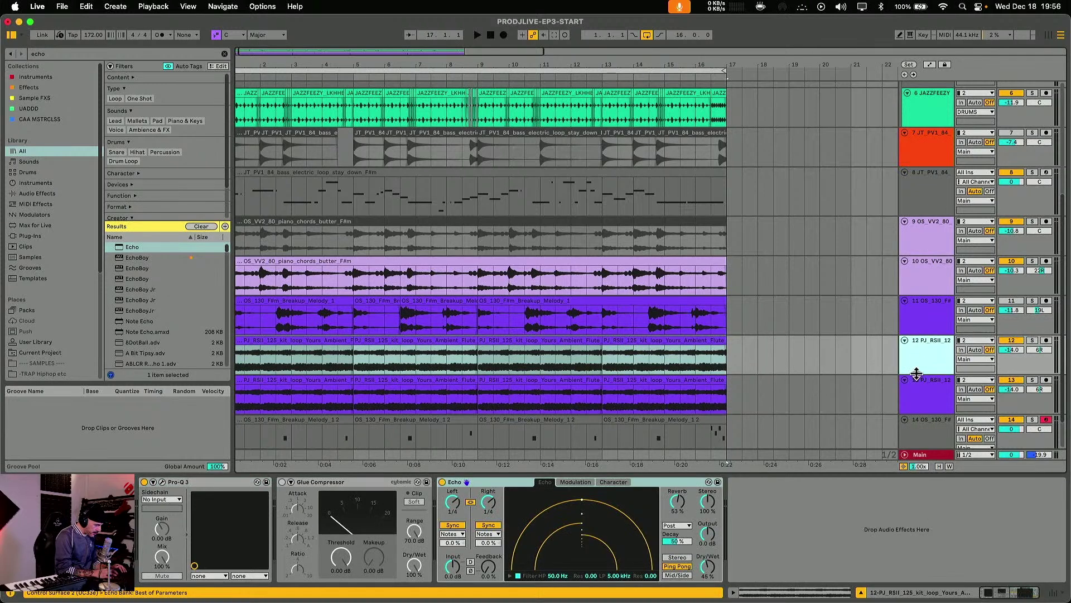
left_click(917, 383)
- Solo the duplicate flute track and transpose all four of its clips up 12 semitones
left_click(1033, 380)
key("space")
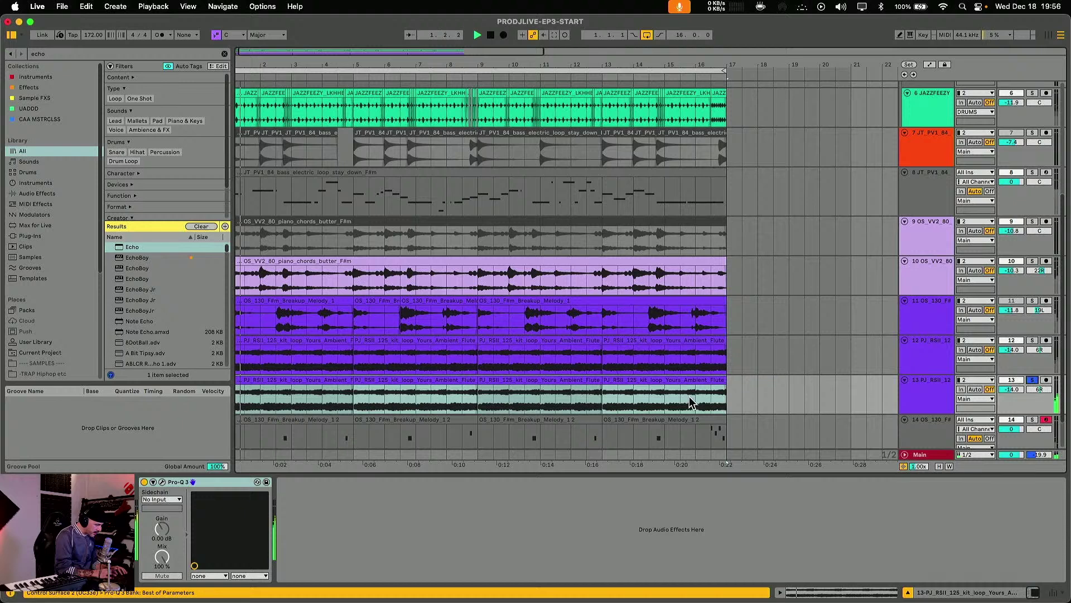
double_click(301, 380)
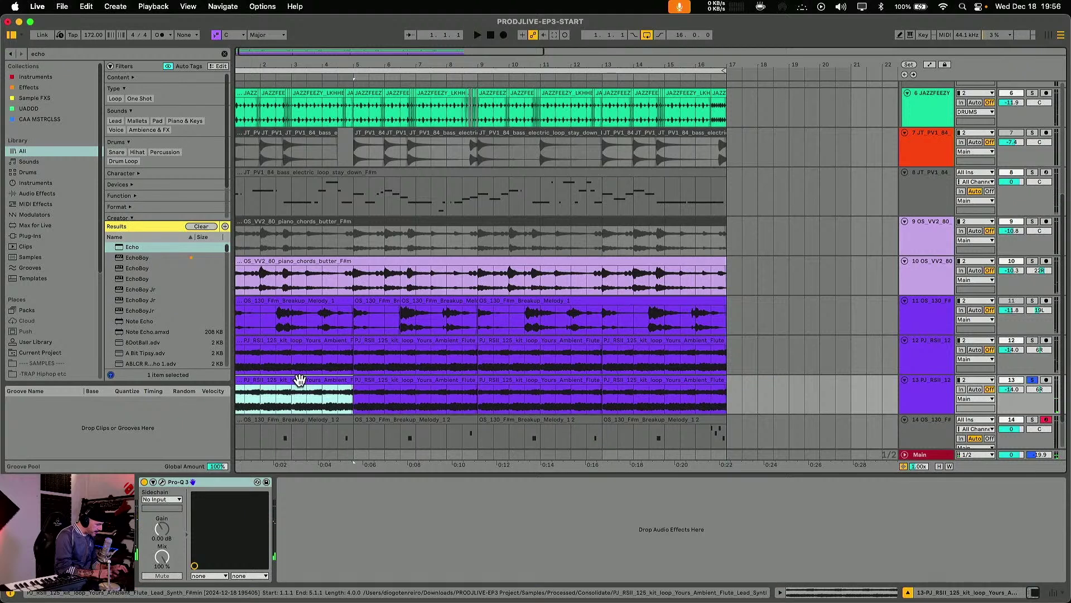
left_click(685, 203, "shift")
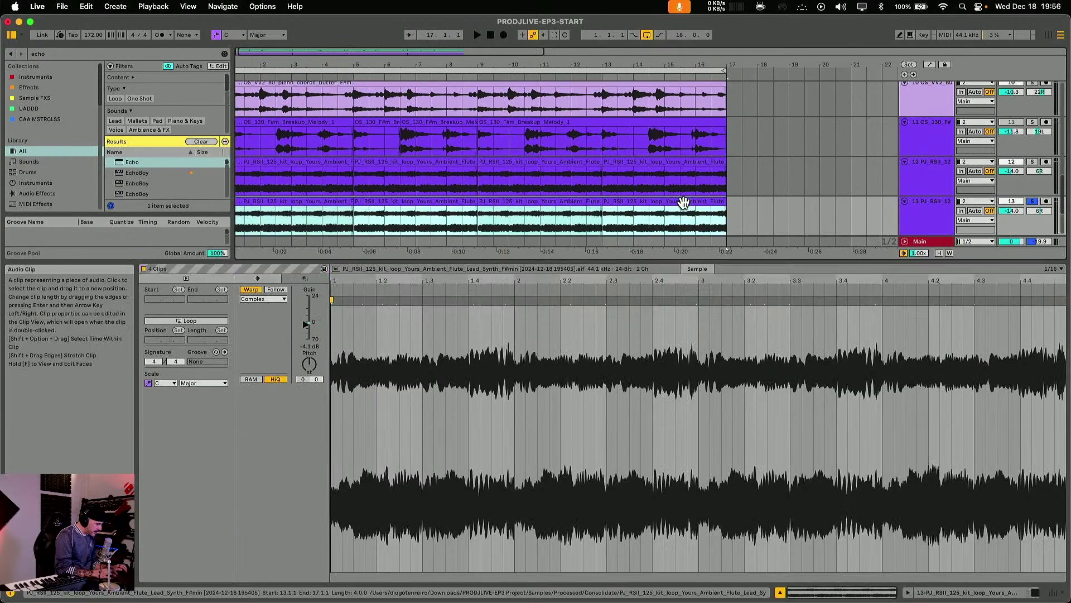
left_click(305, 380)
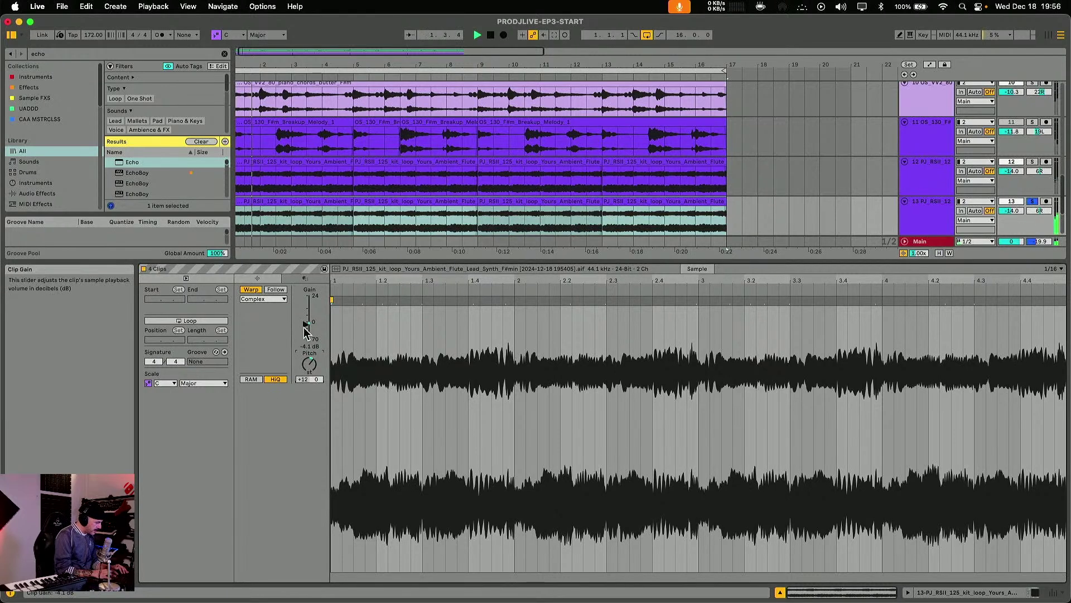
- Set the duplicate flute clips to Texture warp mode with grain size 179.40 and flux 47.66, and pan their track to 6L
left_click(273, 299)
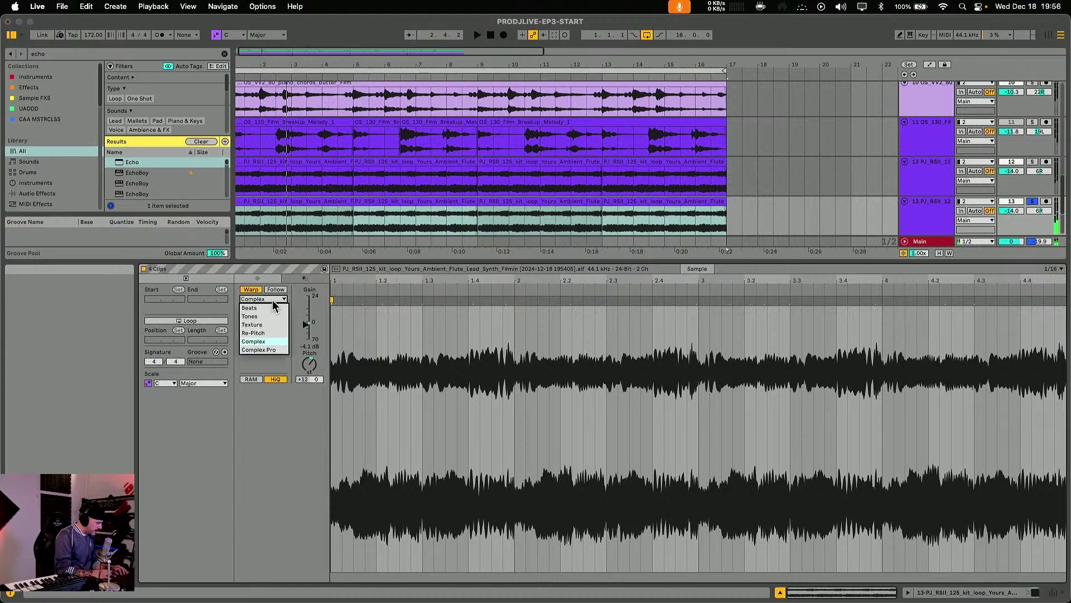
left_click(268, 333)
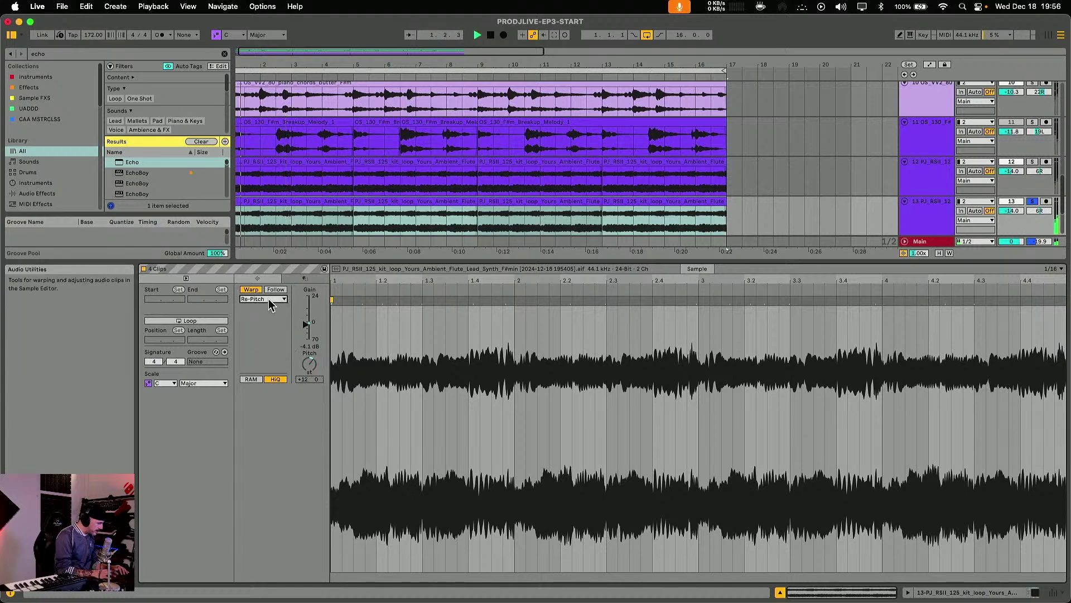
left_click(272, 300)
left_click(266, 324)
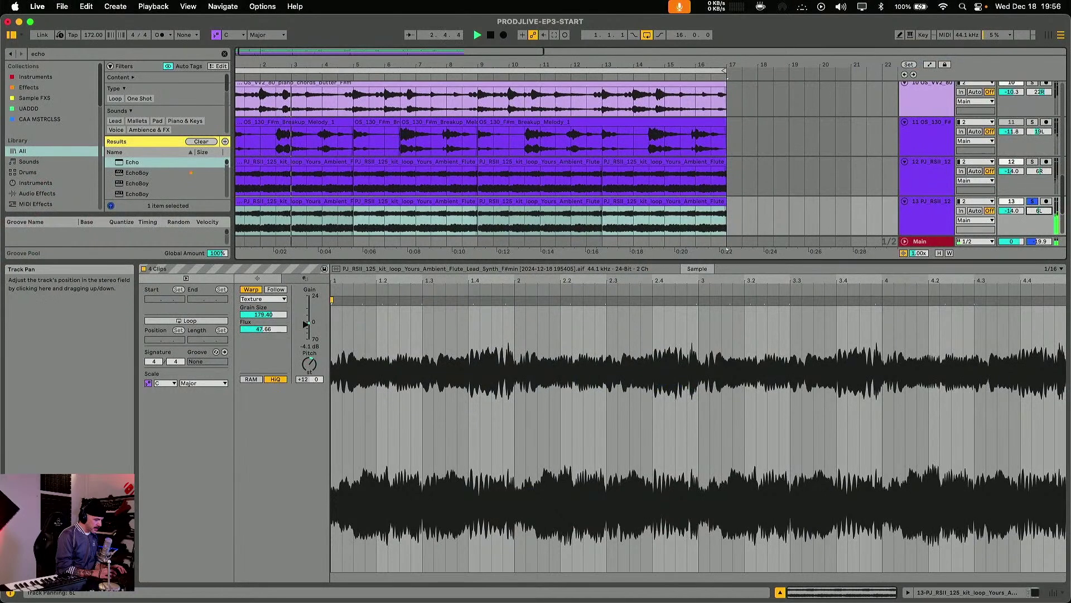
- Solo track 12 together with the duplicate flute track, and lower the duplicate's volume to -22.1 dB
left_click(1032, 162)
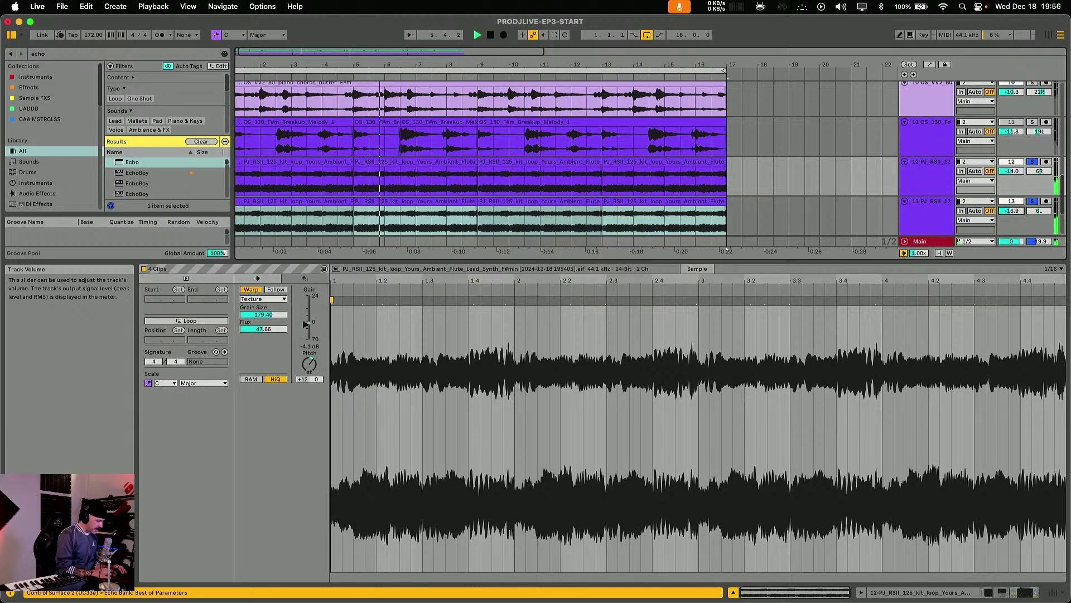
scroll(1013, 210, "down", 1)
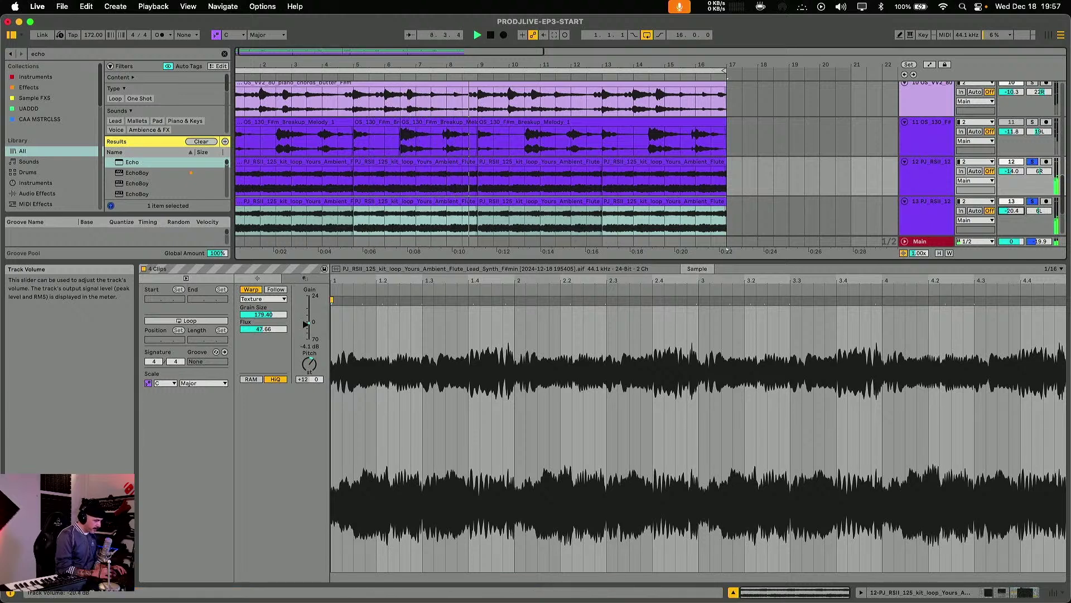
left_click(922, 221)
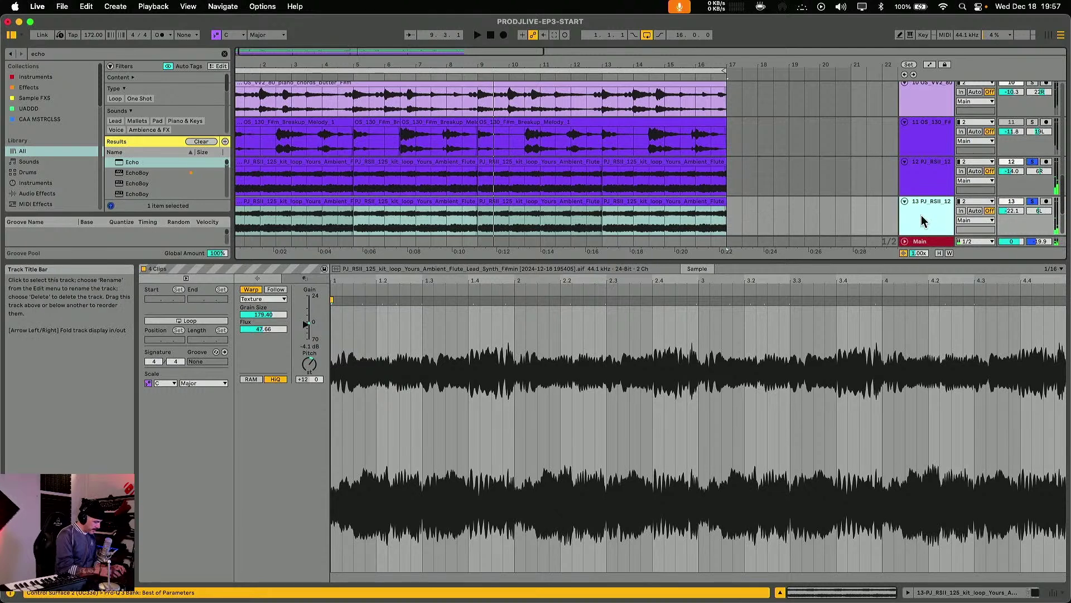
- Group the flute track and its octave-up duplicate into one group track
key("super+alt+l")
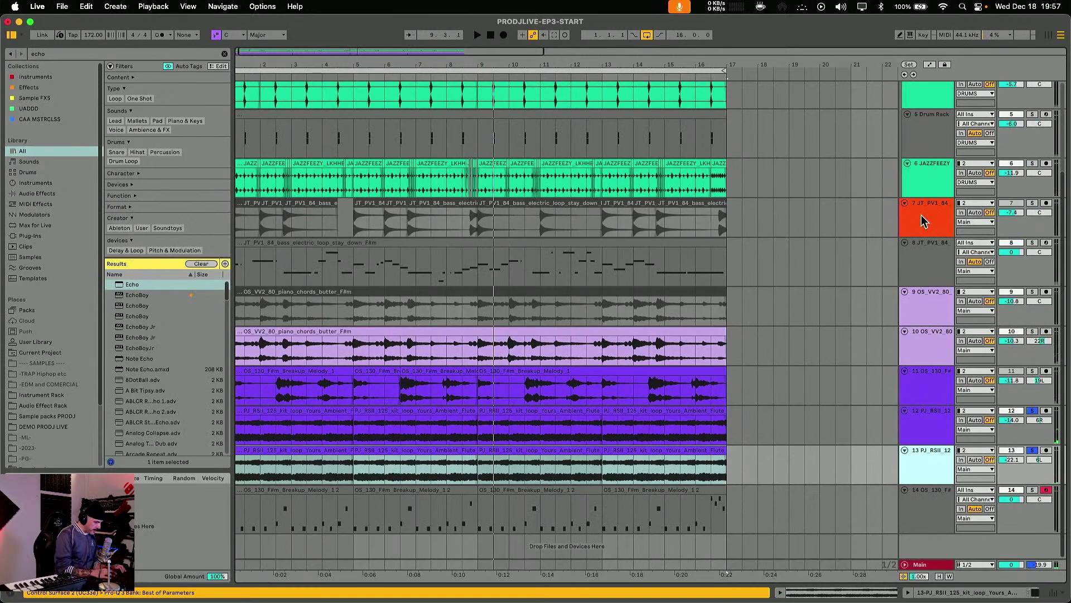
left_click(937, 424)
left_click(937, 463, "shift")
key("super+g")
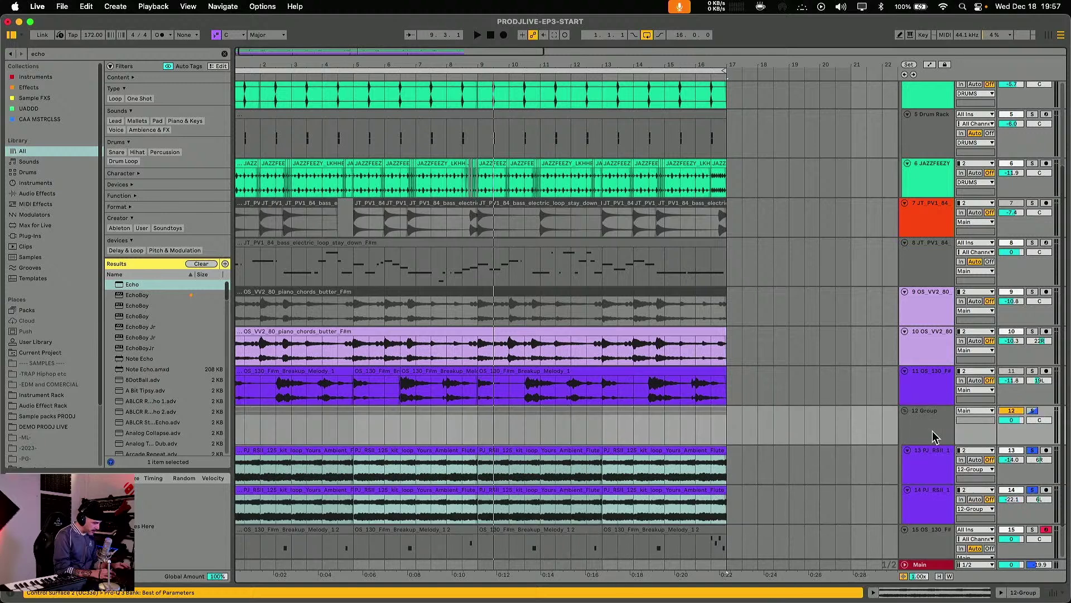
- Move the Echo effect from the original flute track onto the new flute group
left_click(928, 453)
key("super+alt+l")
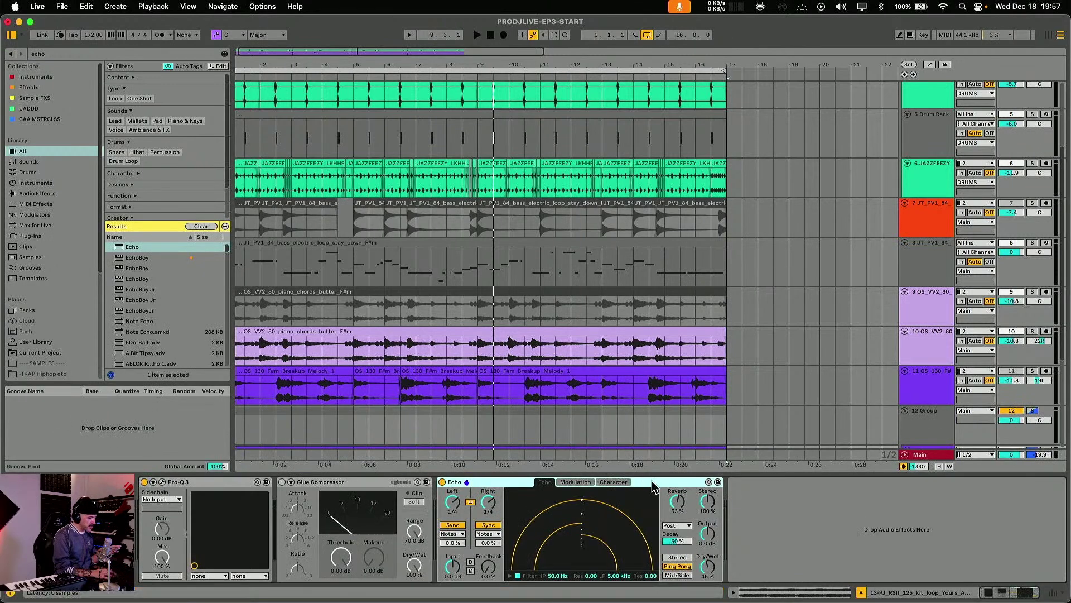
scroll(837, 350, "down", 5)
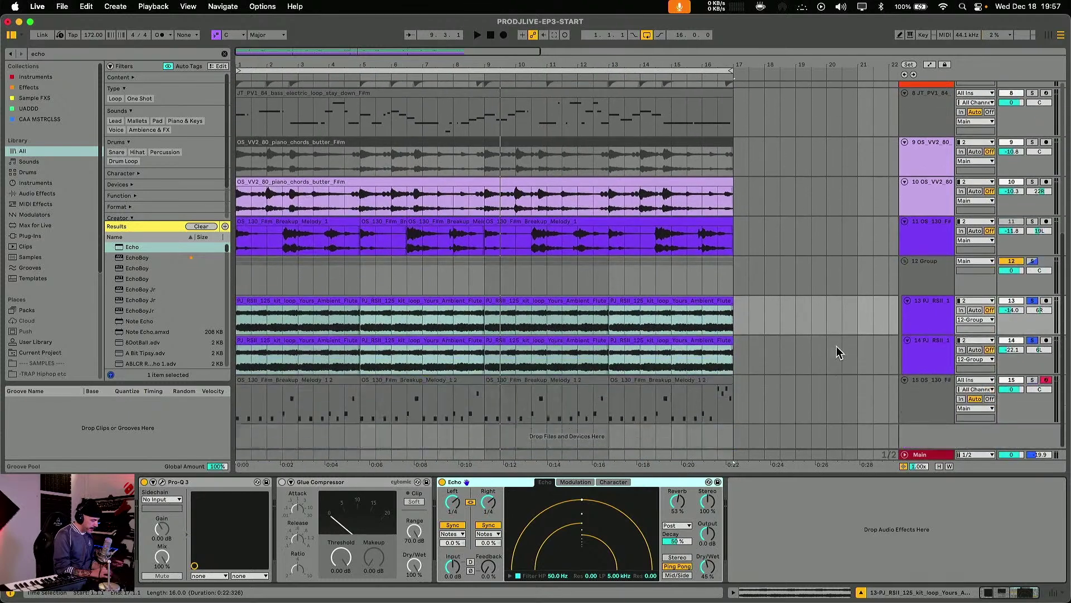
left_click_drag(915, 286, 919, 278)
left_click(921, 292)
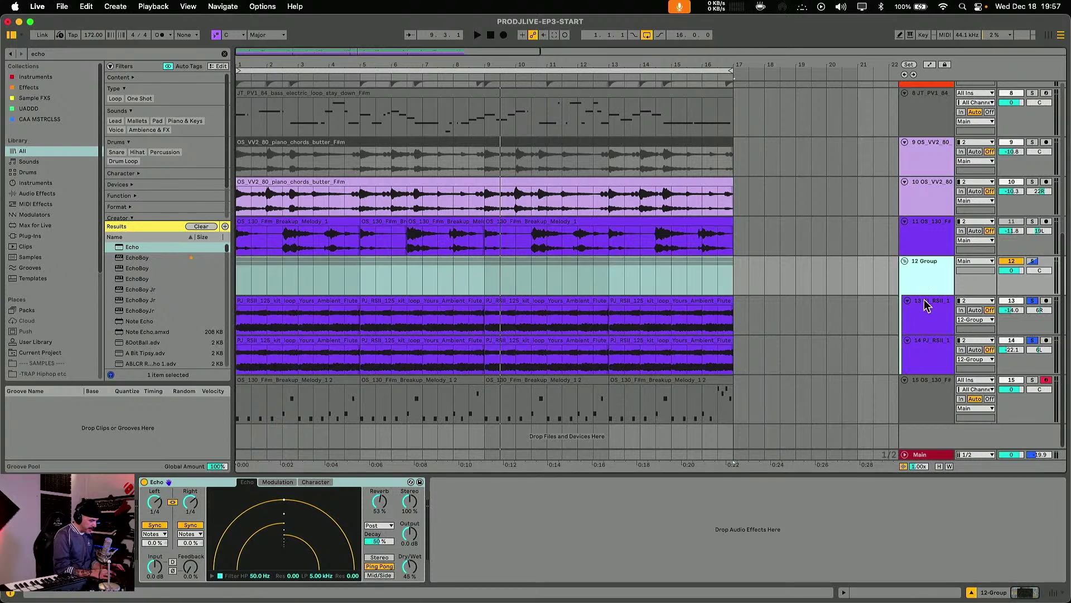
- Rebalance the soloed flute group with Echo dry/wet at 34 %, original flute at -10.8 dB, and the duplicate at -25.0 dB, panned centre
left_click(927, 310)
key("space")
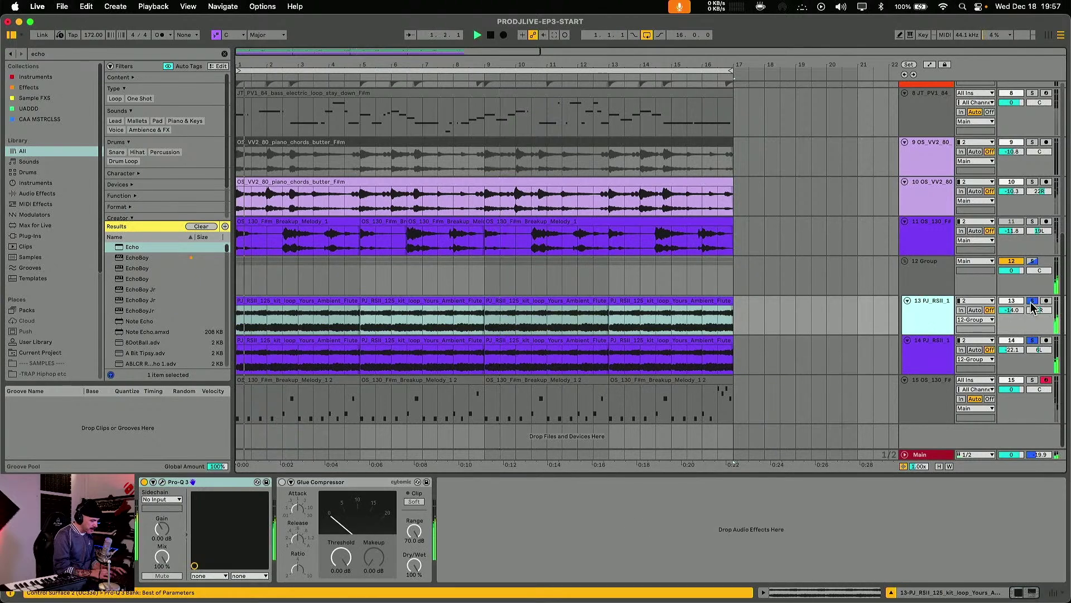
left_click(1033, 301)
left_click(1032, 261)
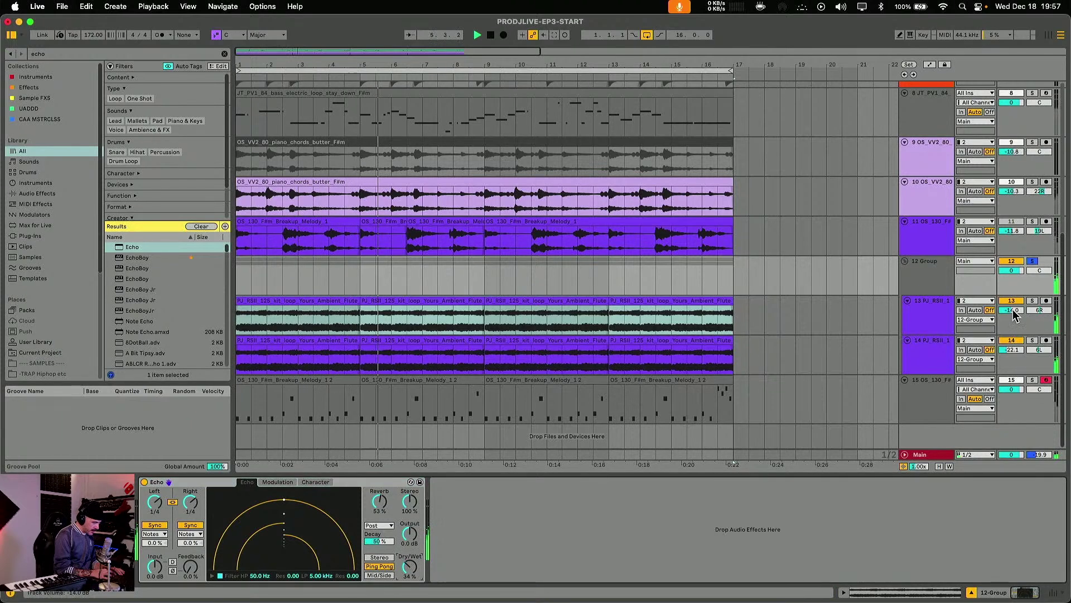
left_click_drag(1018, 333, 1018, 336)
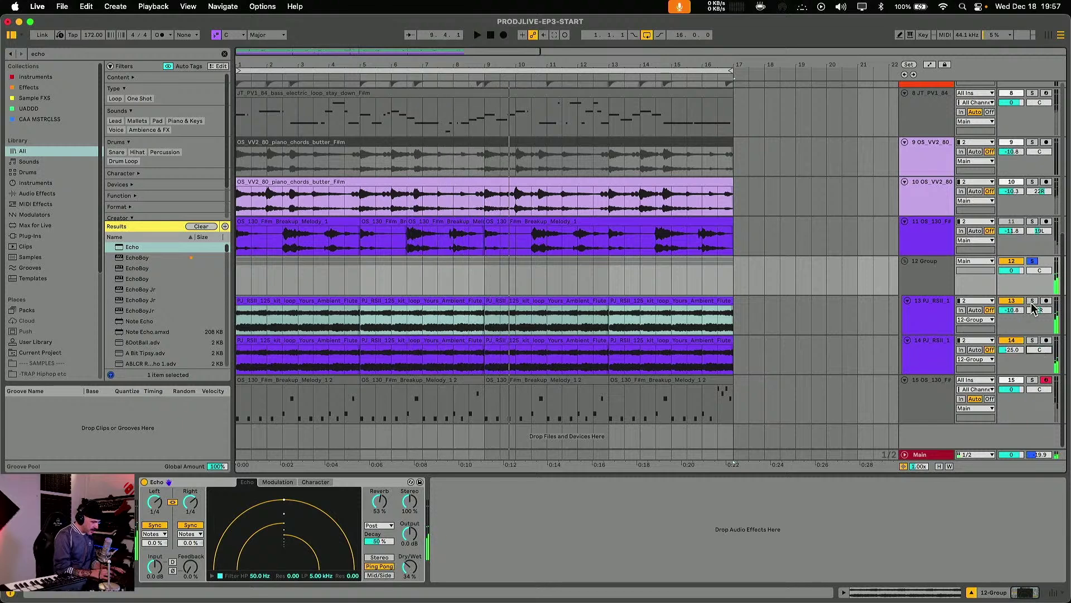
- Add a Utility after the Glue Compressor on the original flute track, solo the track, and switch the Utility to mono
left_click(929, 325)
left_click(89, 54)
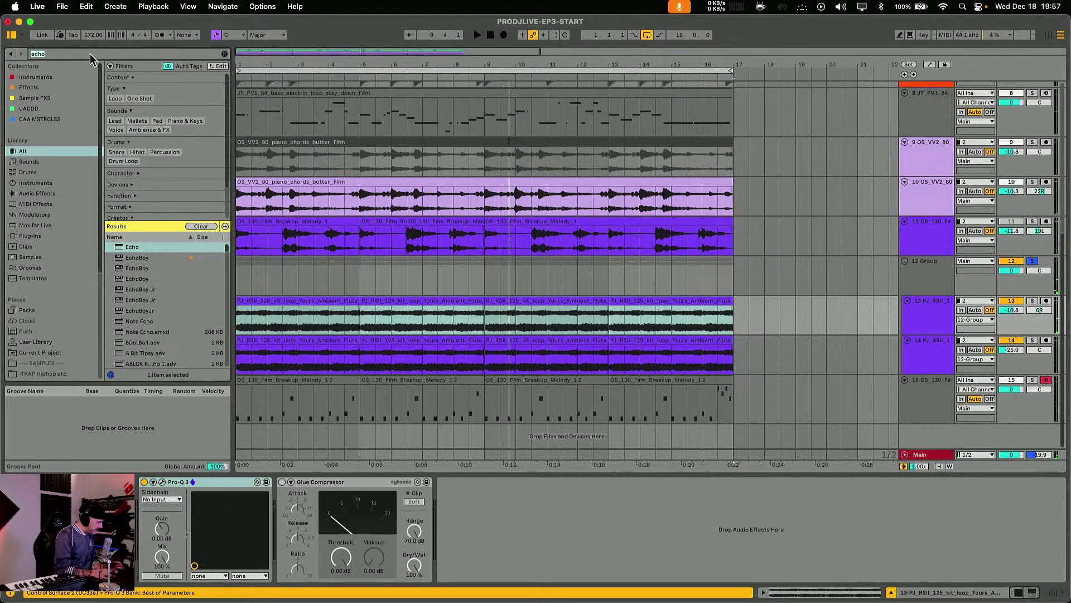
type("util")
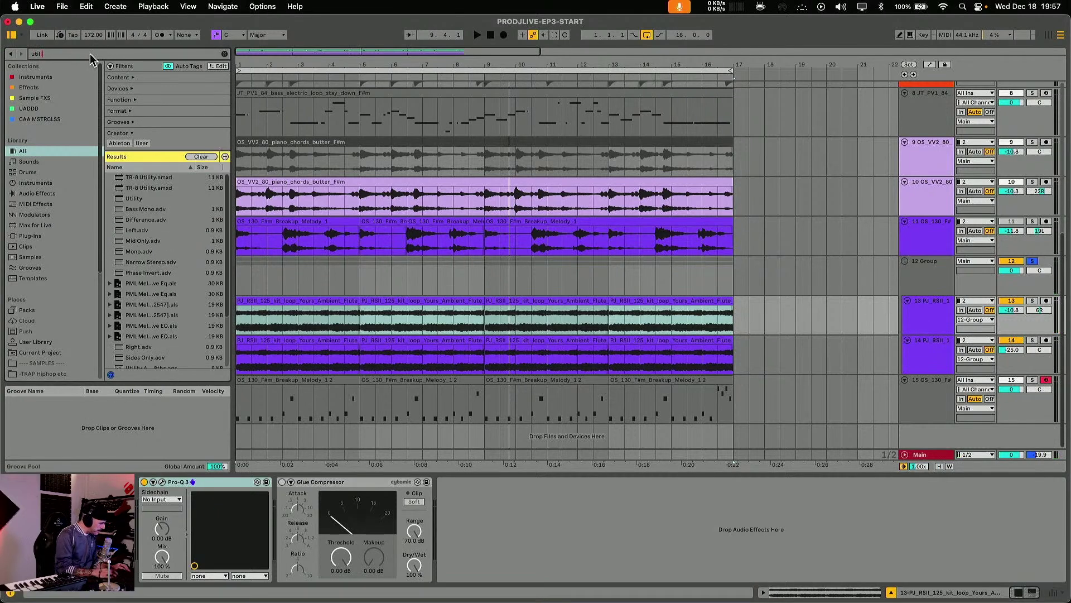
left_click_drag(125, 198, 350, 344)
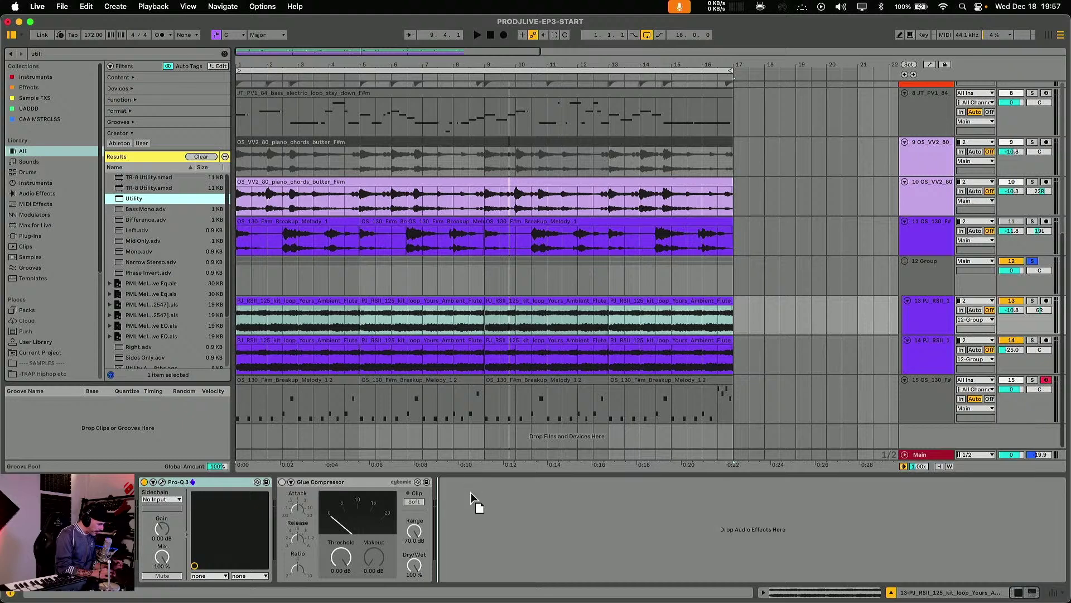
left_click_drag(470, 492, 475, 502)
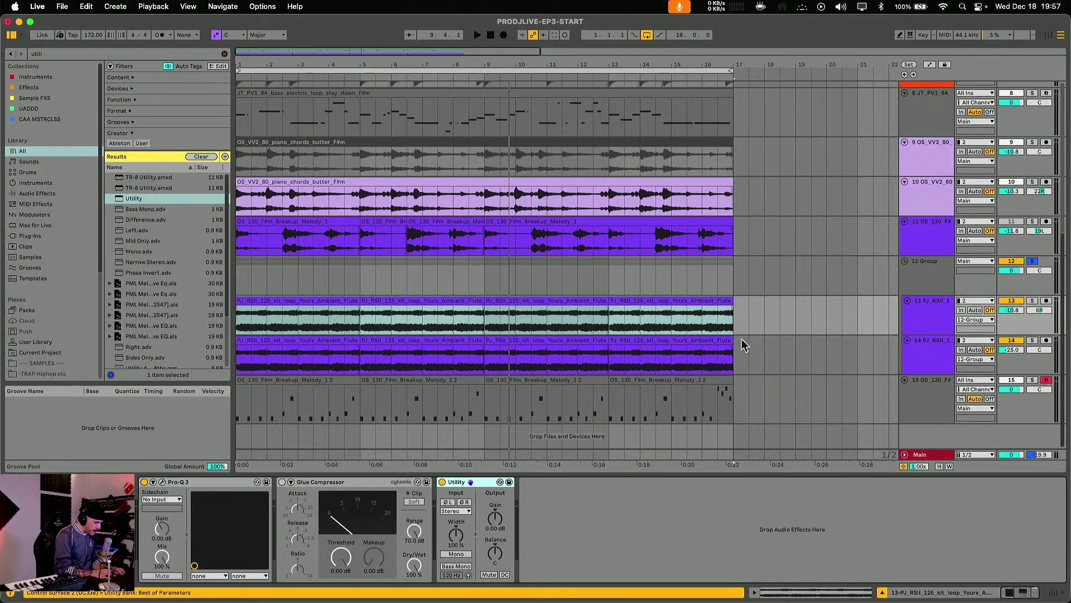
left_click(1032, 301)
key("space")
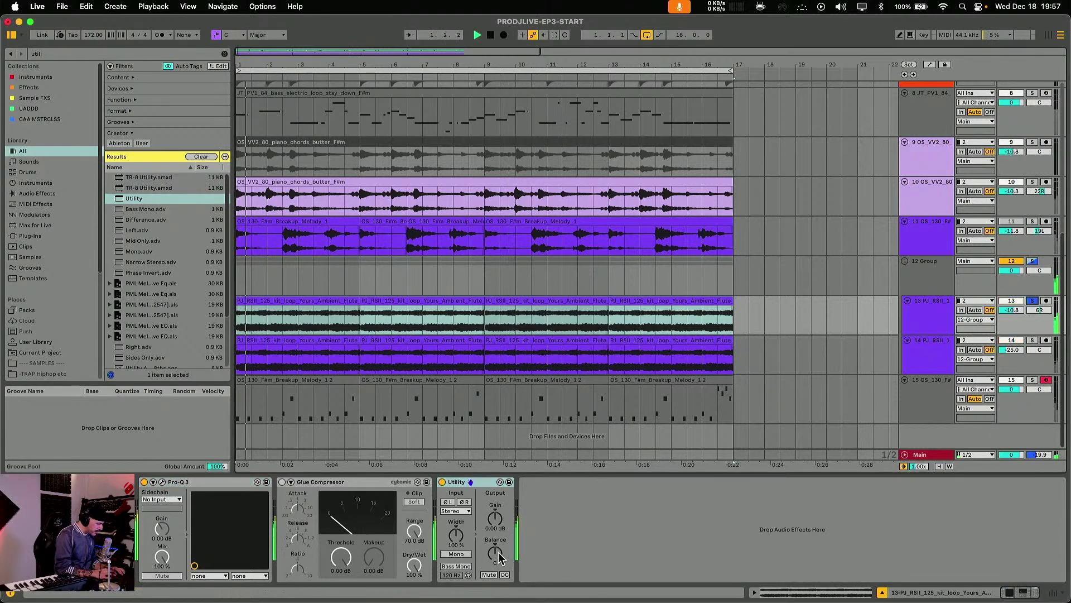
left_click(465, 555)
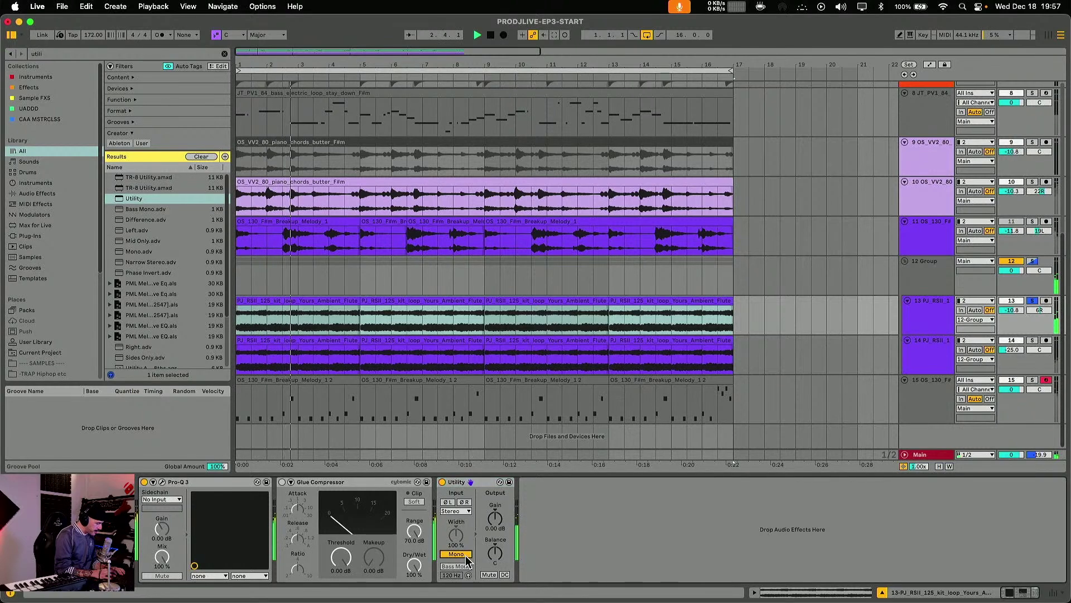
- Add a Utility to the soloed duplicate flute track with width 288 % and gain -7.78 dB, and unsolo the track
left_click(1032, 301)
left_click(932, 350)
left_click(1032, 341)
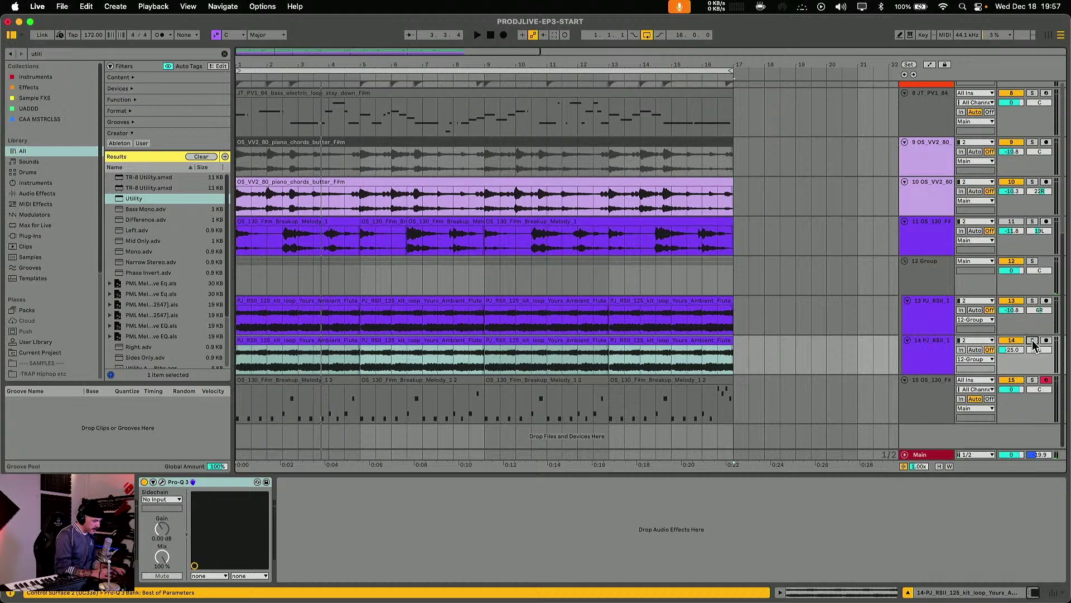
key("space")
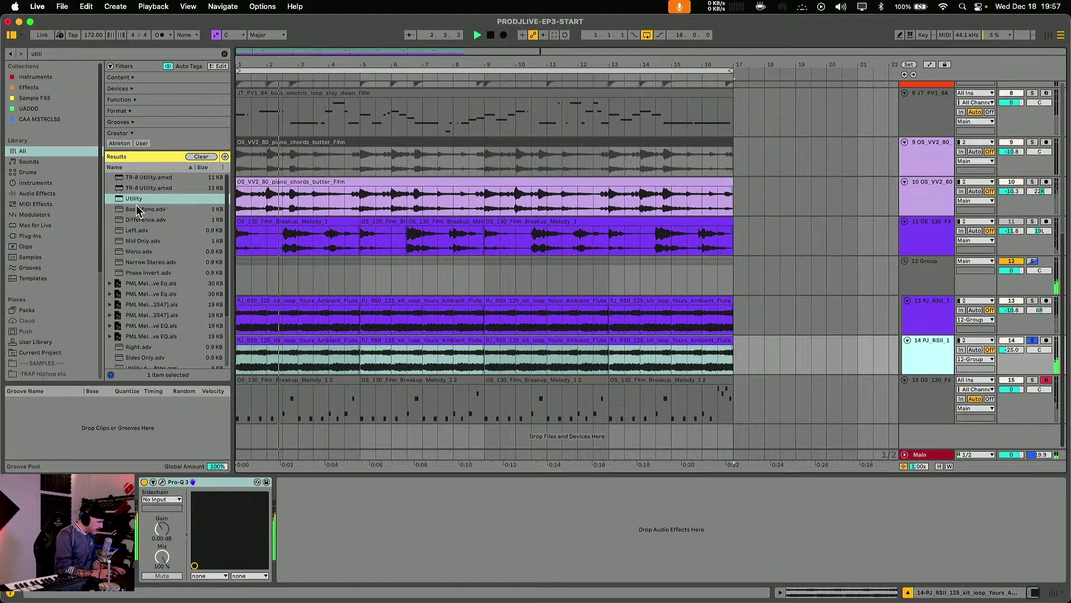
left_click_drag(134, 203, 346, 523)
left_click(1033, 339)
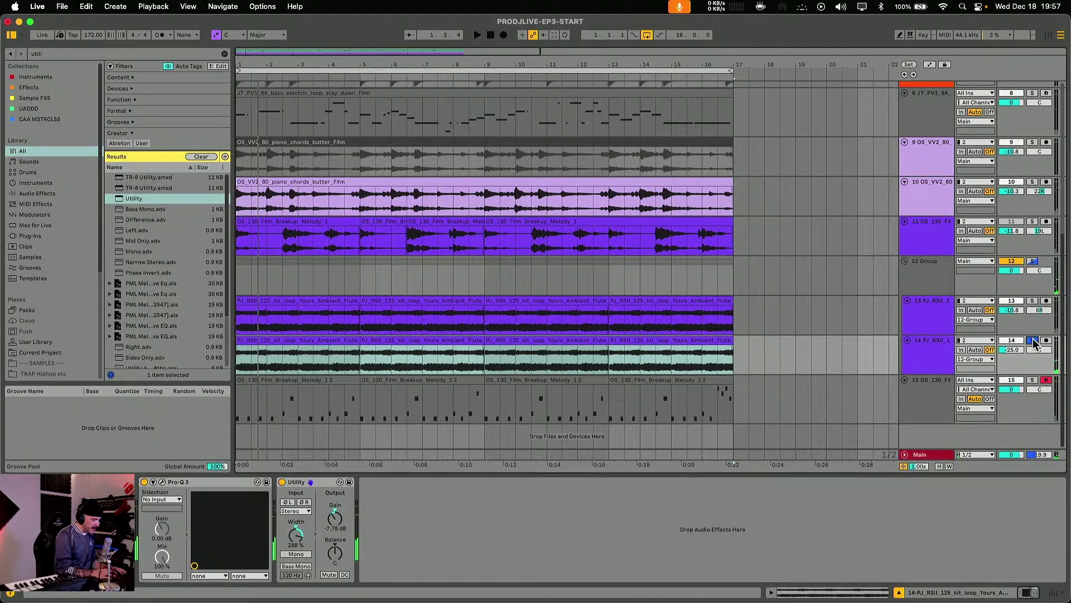
- Play the loop and balance the original flute track at -7.4 dB and its duplicate at -22.8 dB
key("space")
left_click_drag(1014, 350, 1014, 343)
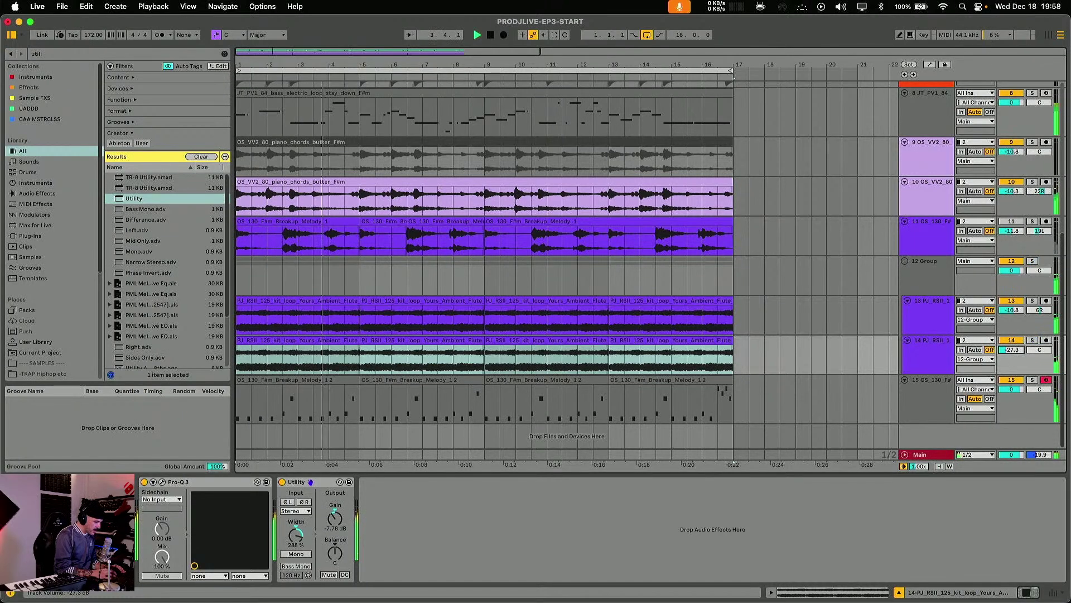
left_click_drag(1011, 310, 1012, 309)
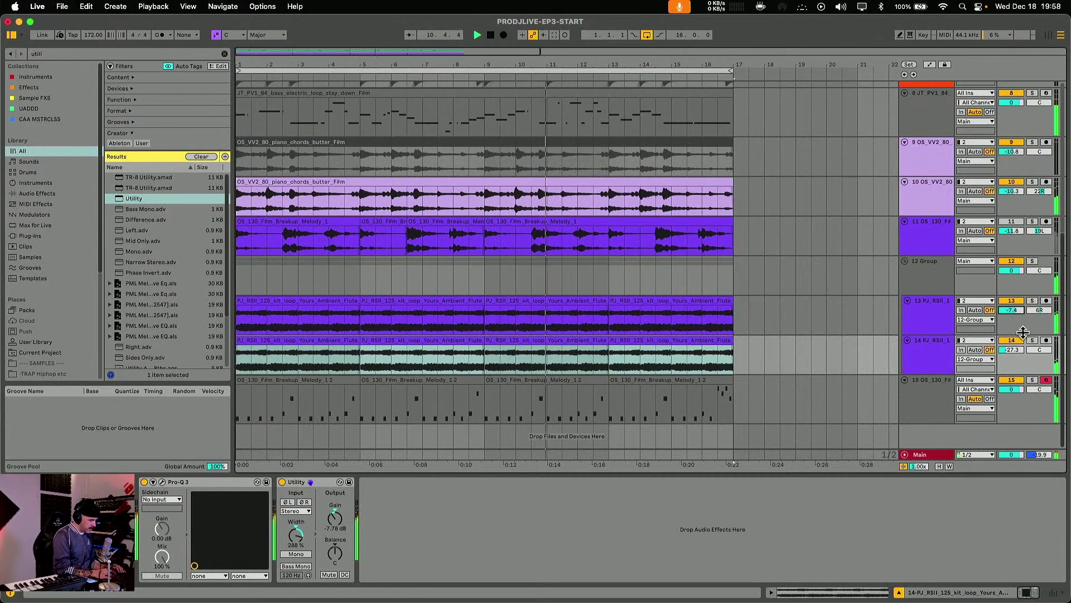
left_click_drag(1012, 350, 1012, 341)
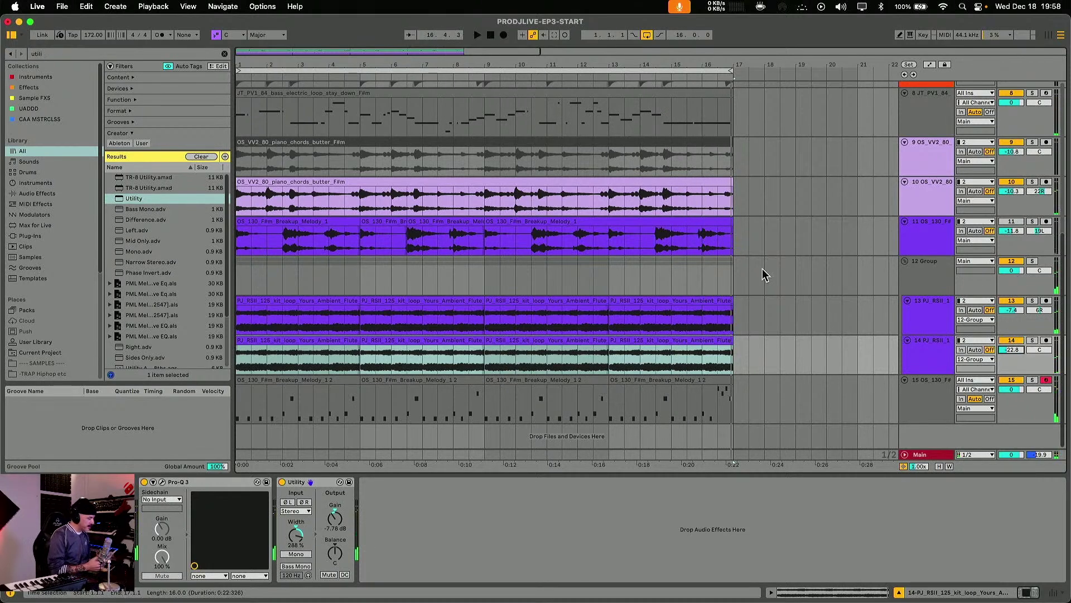
- Lower the duplicate flute track's volume to -24.2 dB against the full loop, and select the deactivated piano chords clip on track 9
key("super+alt+l")
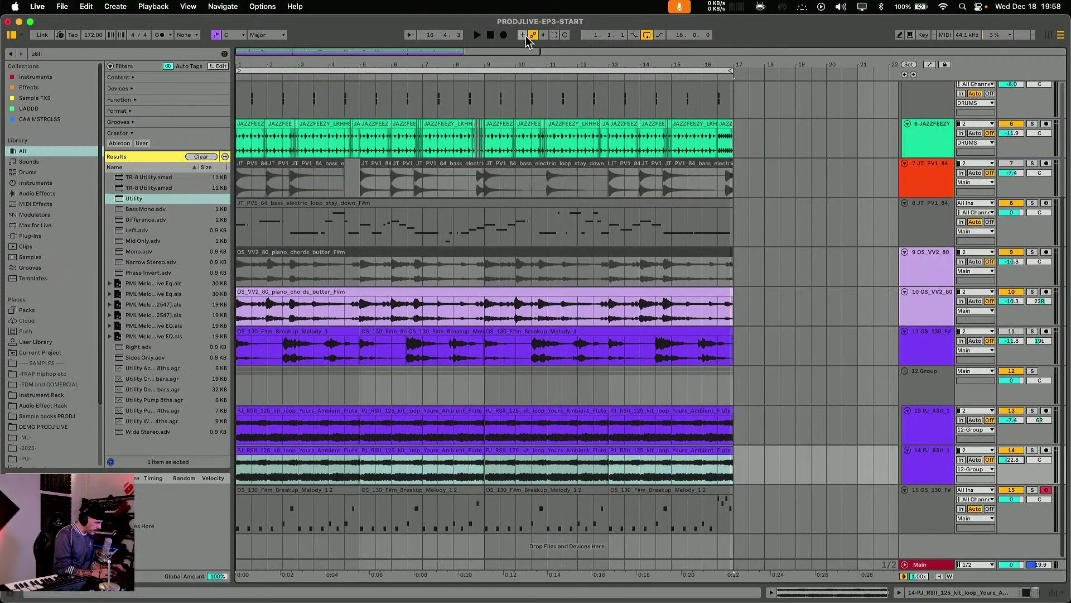
left_click_drag(455, 70, 404, 68)
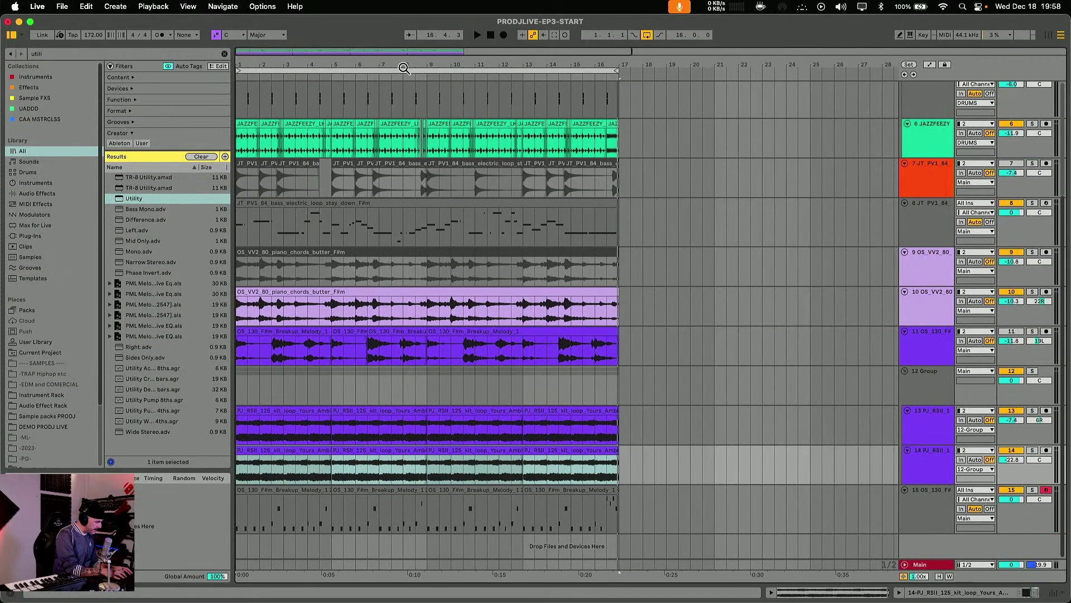
key("w")
key("h")
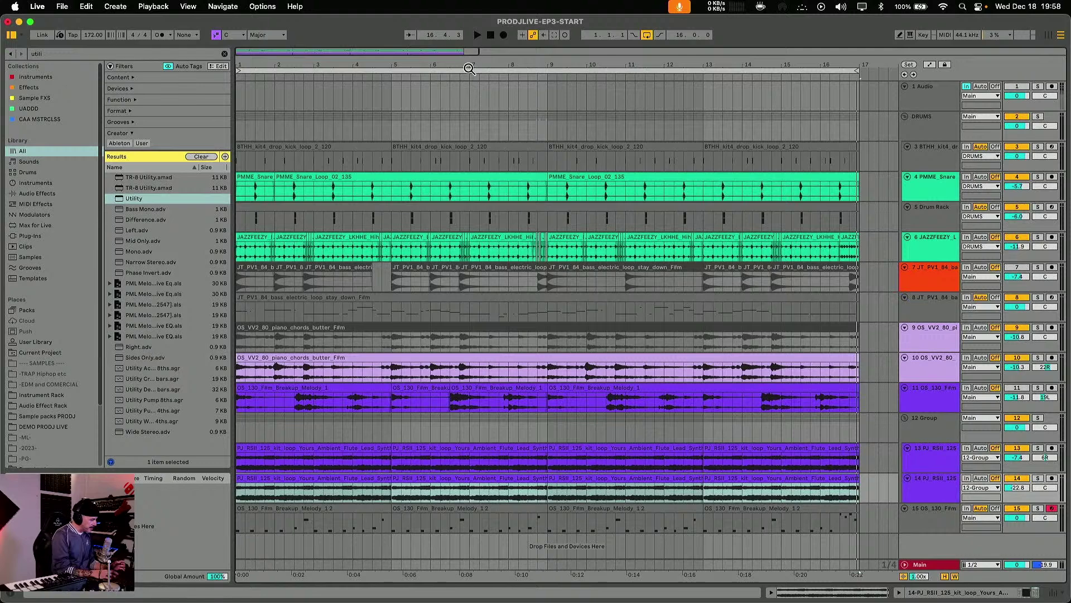
left_click_drag(469, 69, 427, 67)
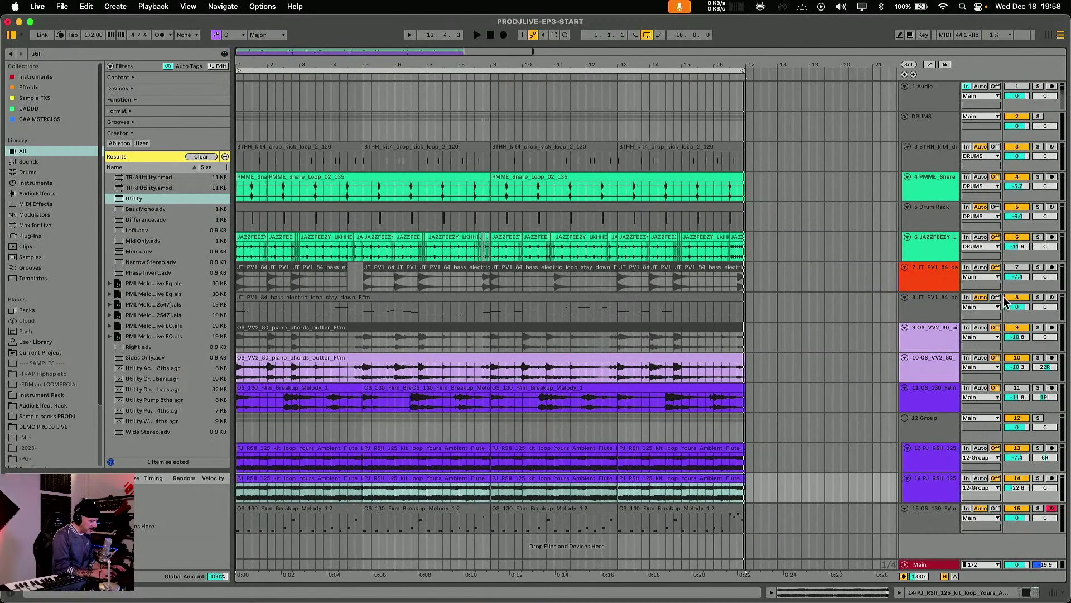
key("space")
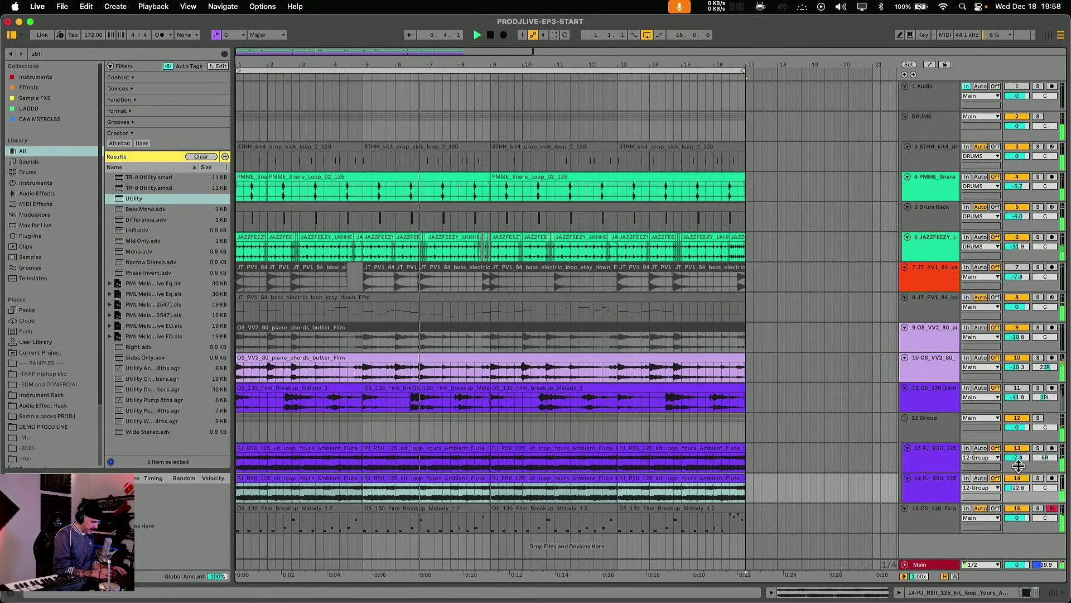
left_click_drag(1019, 487, 1019, 493)
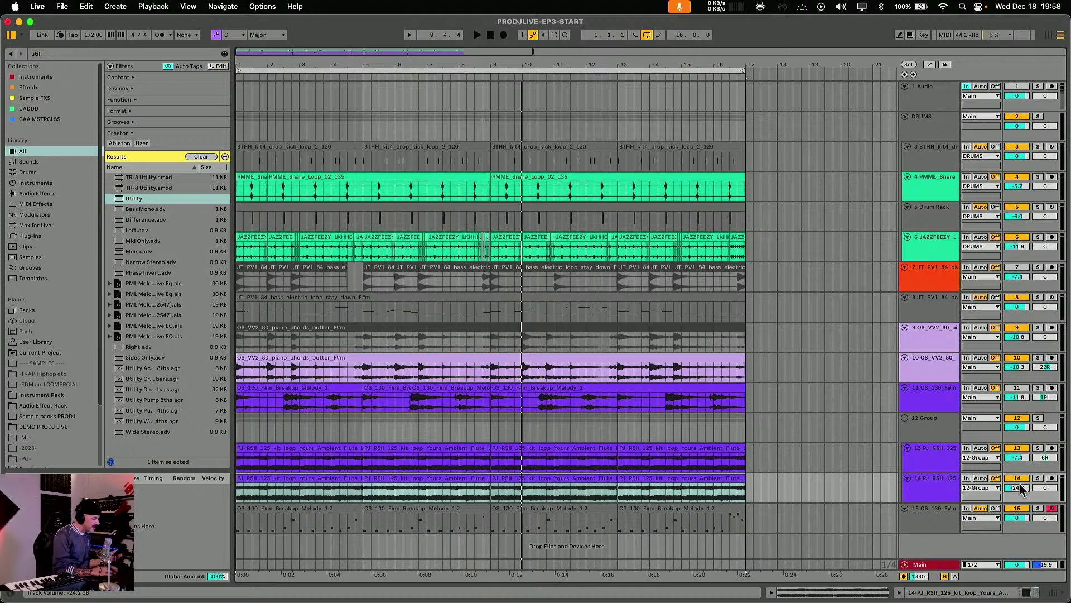
left_click(674, 329)
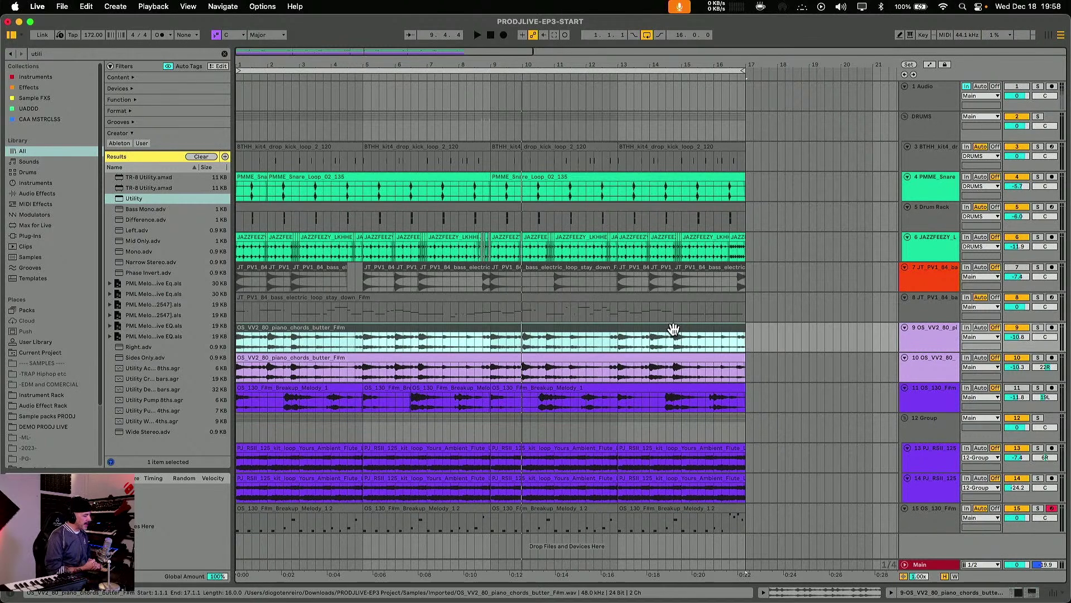